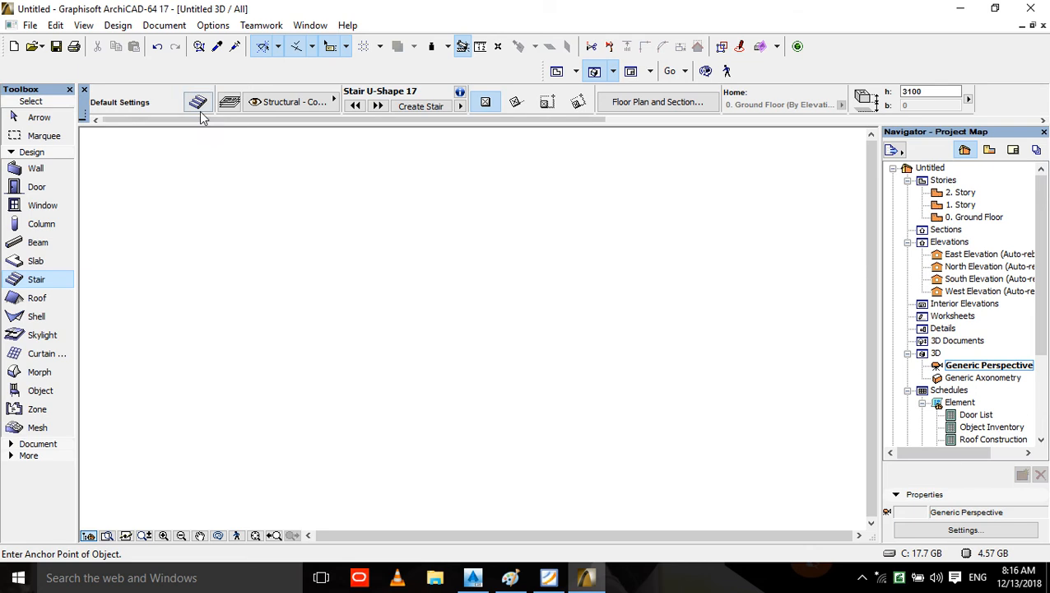
# - Switch from the 3D view to the ground floor plan and open the Stair tool's default settings
pyautogui.click(37, 117)
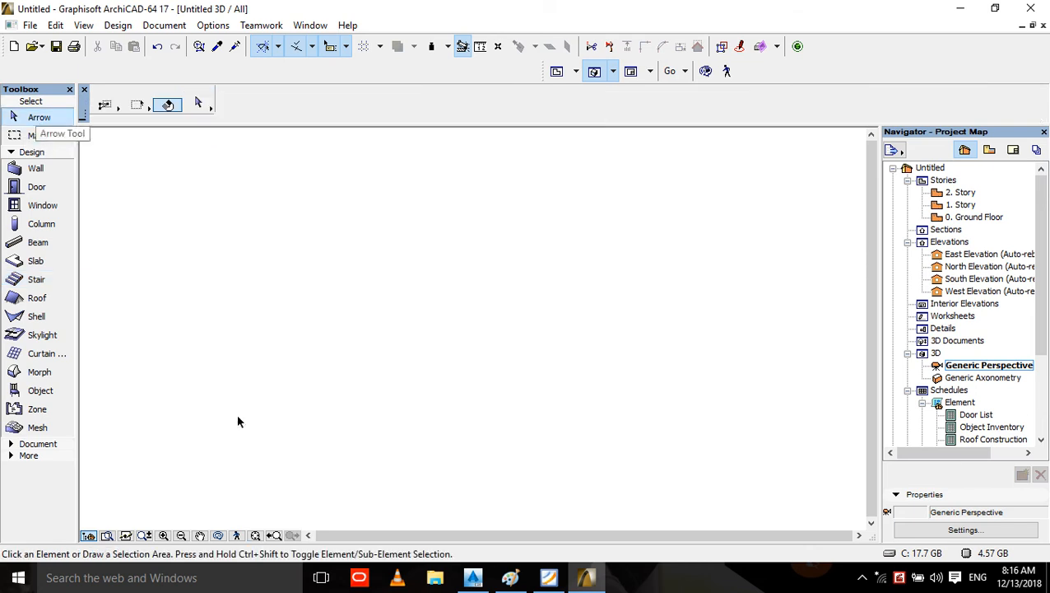
pyautogui.click(255, 535)
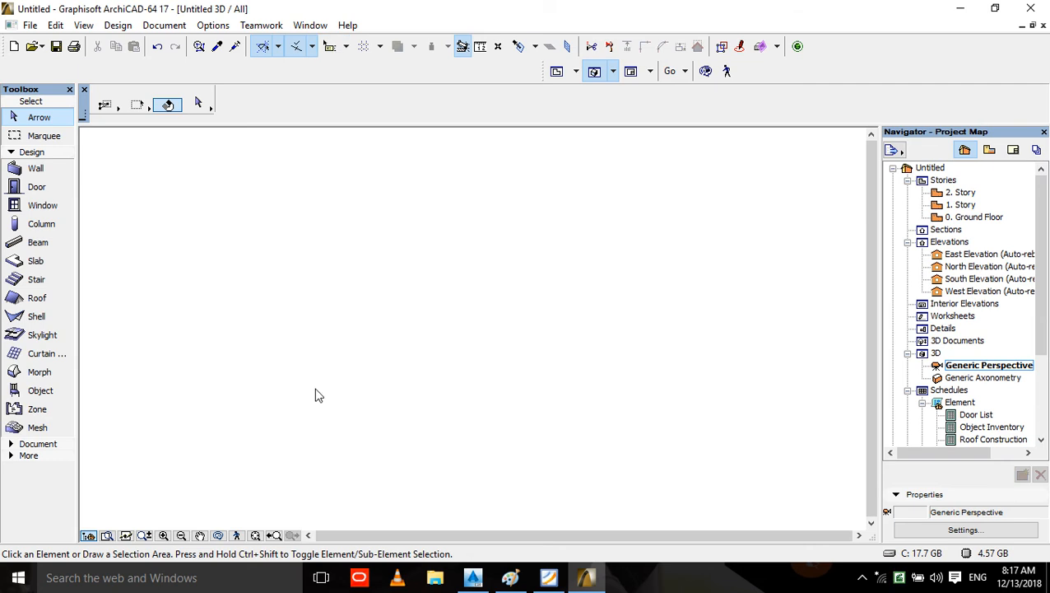
pyautogui.press('F2')
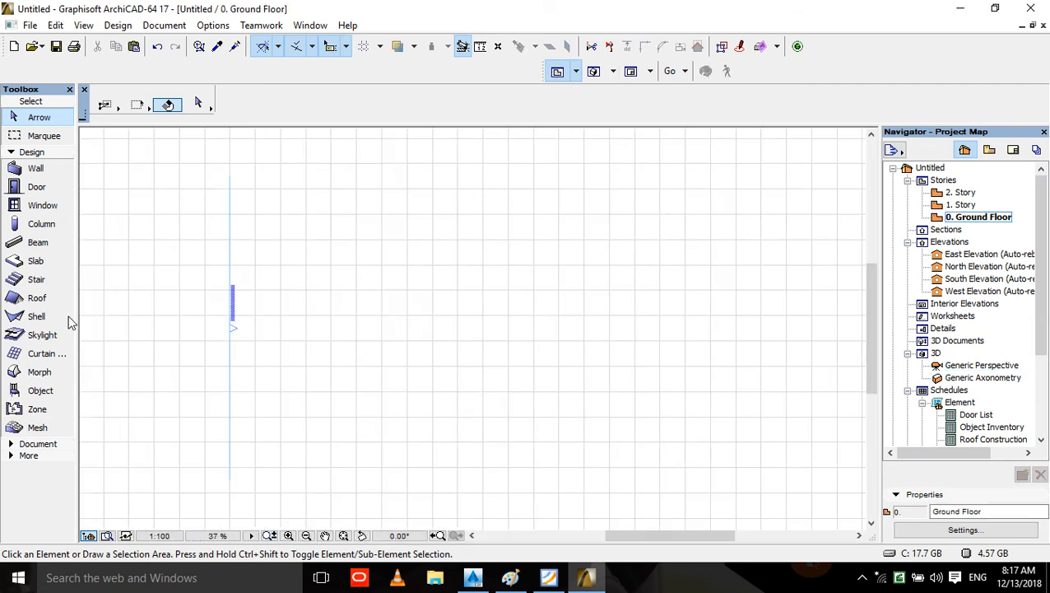
pyautogui.click(47, 280)
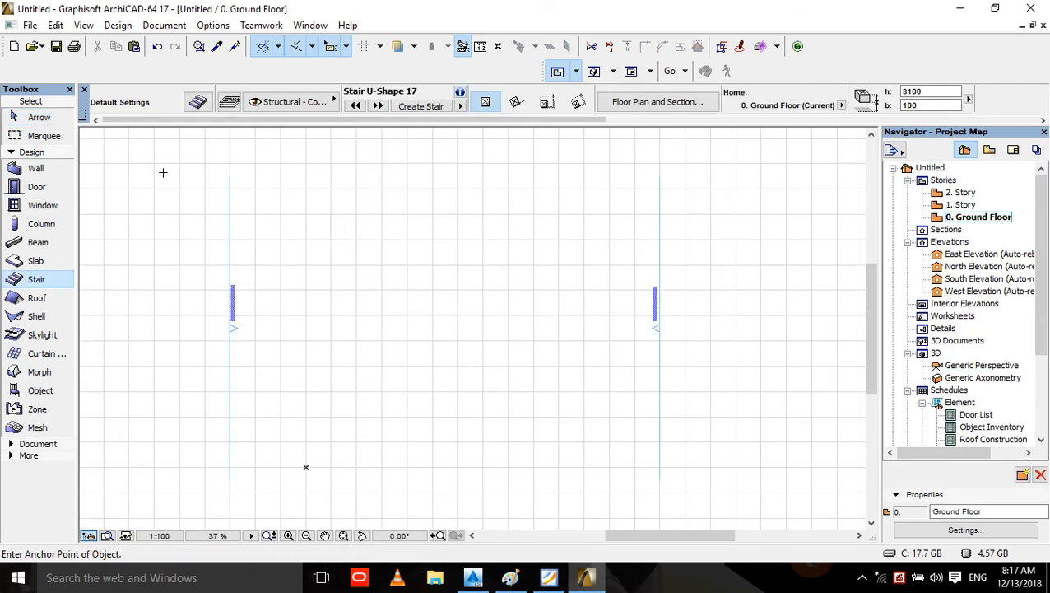
pyautogui.click(197, 102)
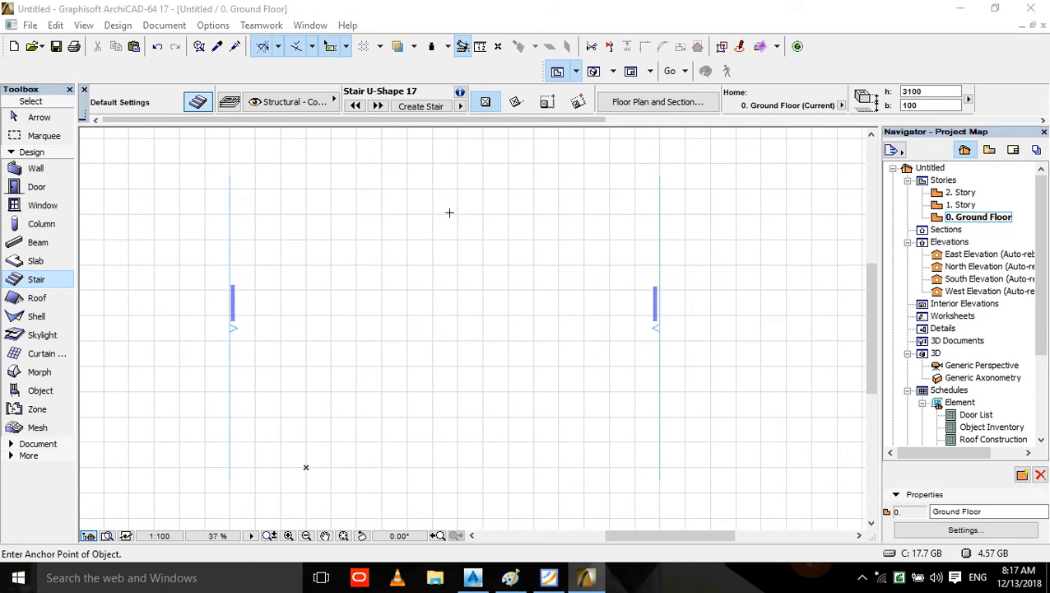
pyautogui.hotkey('ctrl', 't')
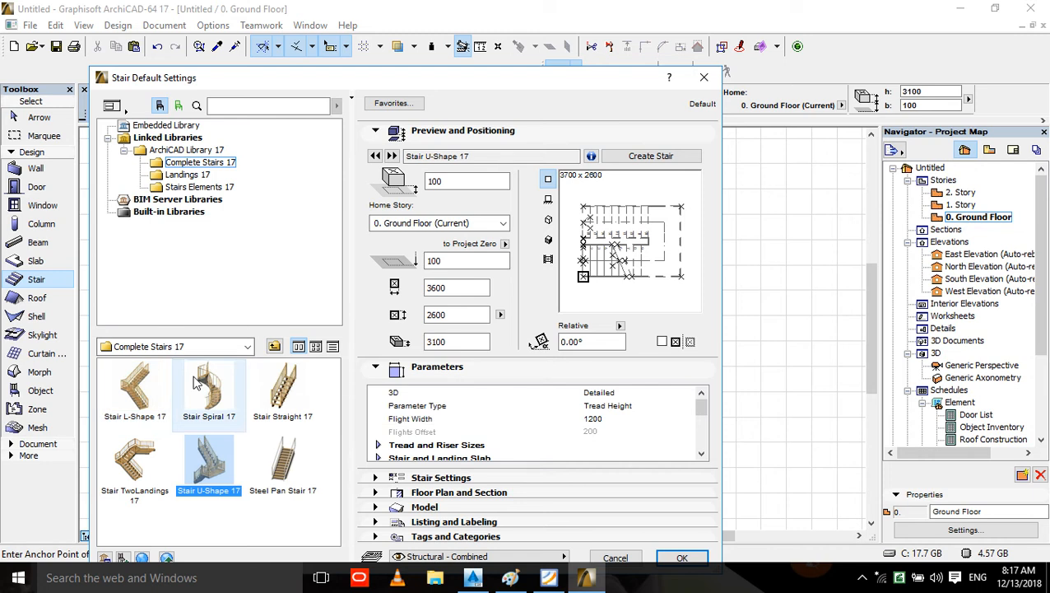
# - Preview the L-shape, straight, U-shape and spiral stairs in the Complete Stairs 17 library folder
pyautogui.click(142, 395)
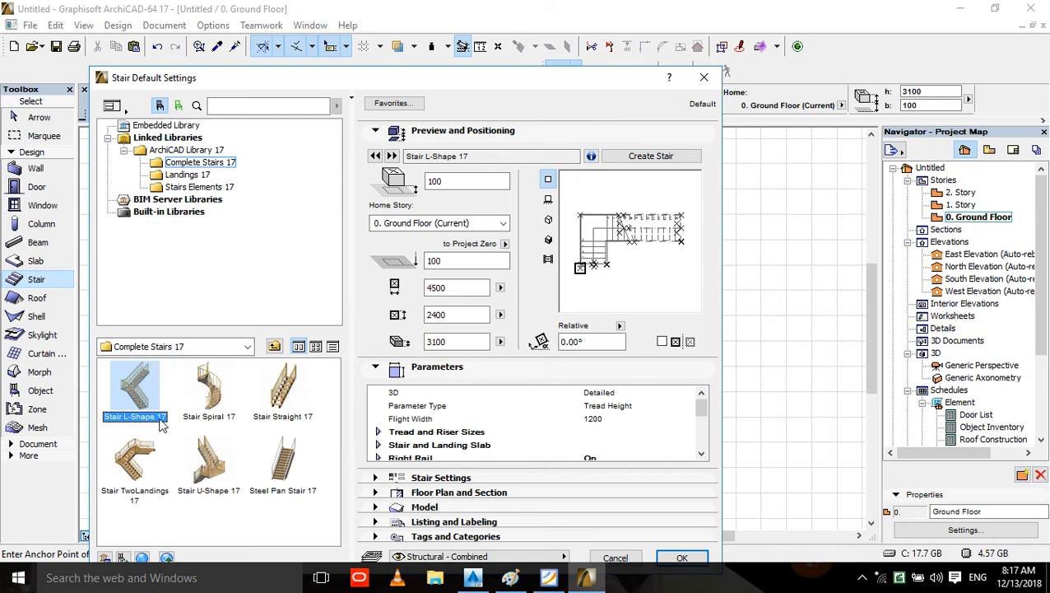
pyautogui.click(295, 390)
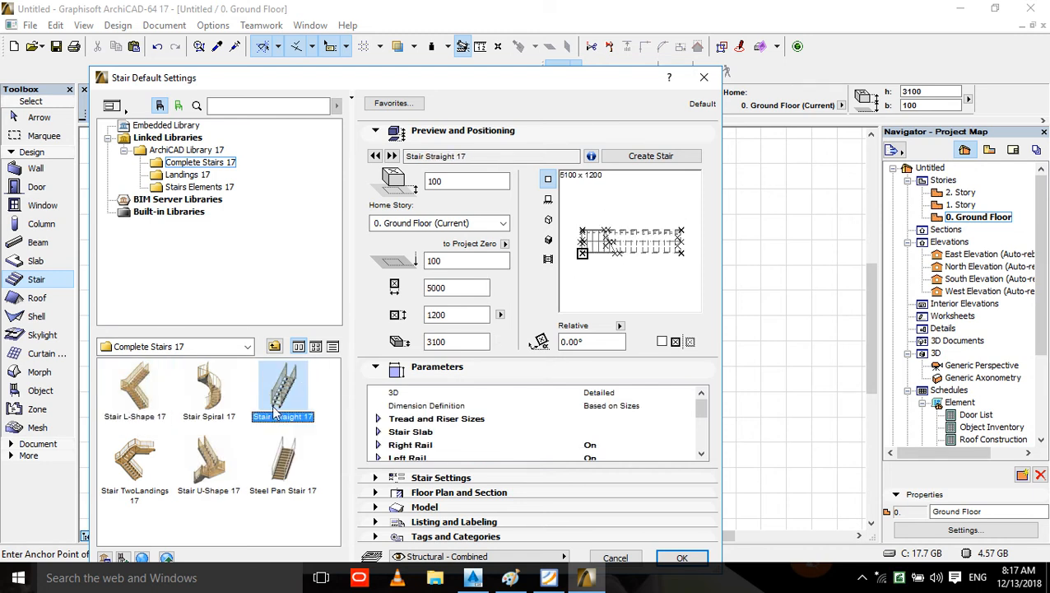
pyautogui.click(213, 474)
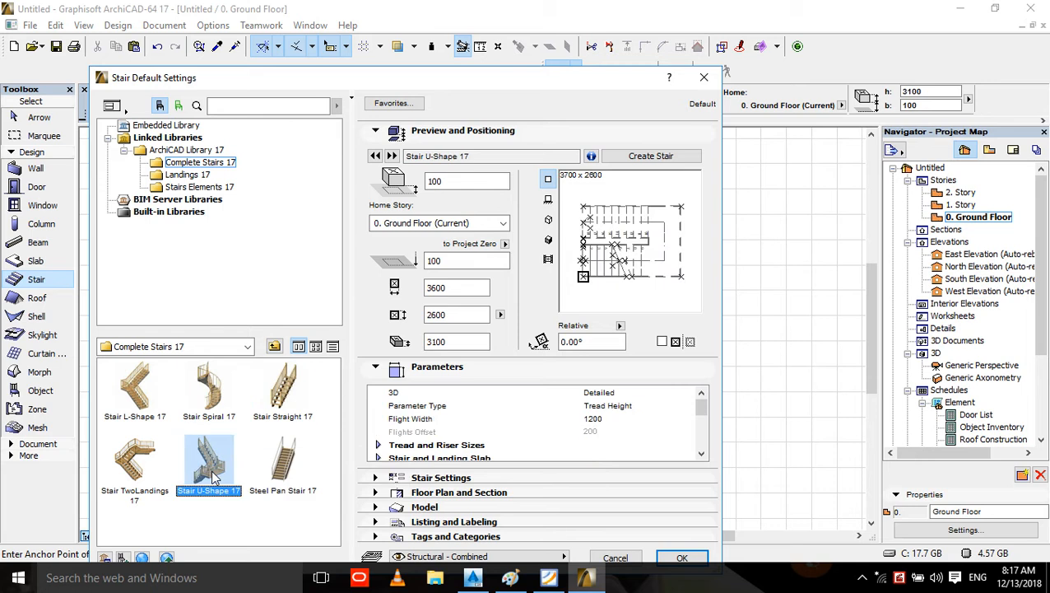
pyautogui.click(214, 399)
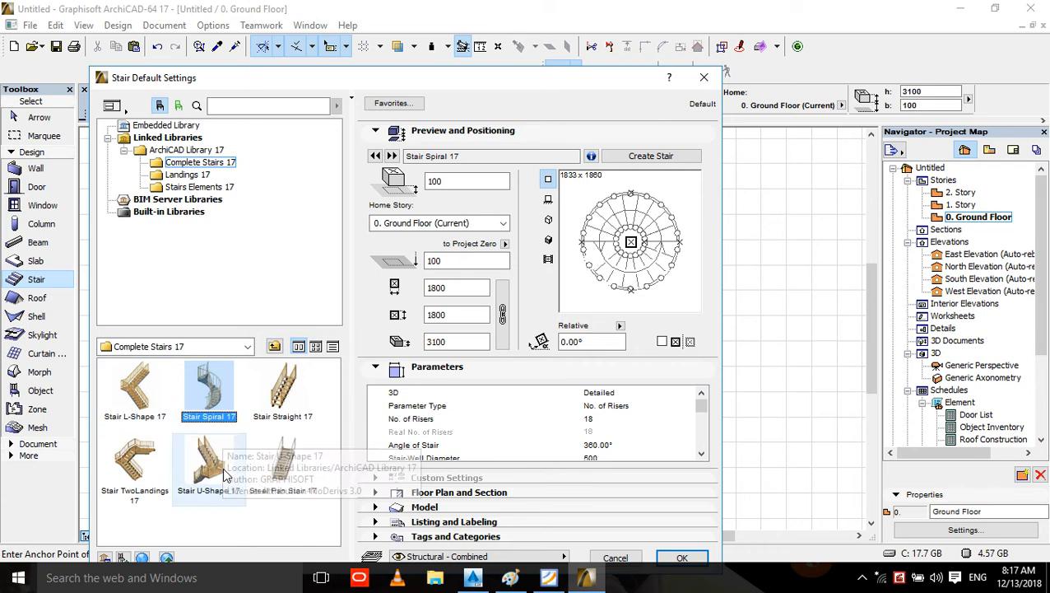
# - Browse the Landings 17 and Stairs Elements 17 library folders, and return to Complete Stairs 17
pyautogui.click(192, 174)
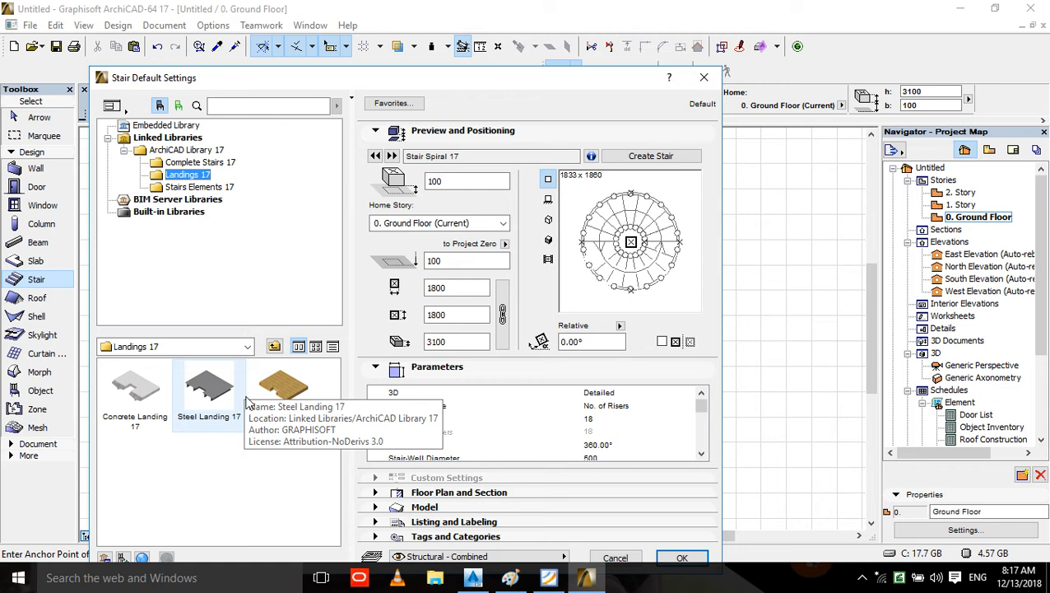
pyautogui.click(211, 189)
pyautogui.moveTo(333, 412)
pyautogui.mouseDown()
pyautogui.moveTo(334, 462)
pyautogui.moveTo(335, 429)
pyautogui.mouseUp()
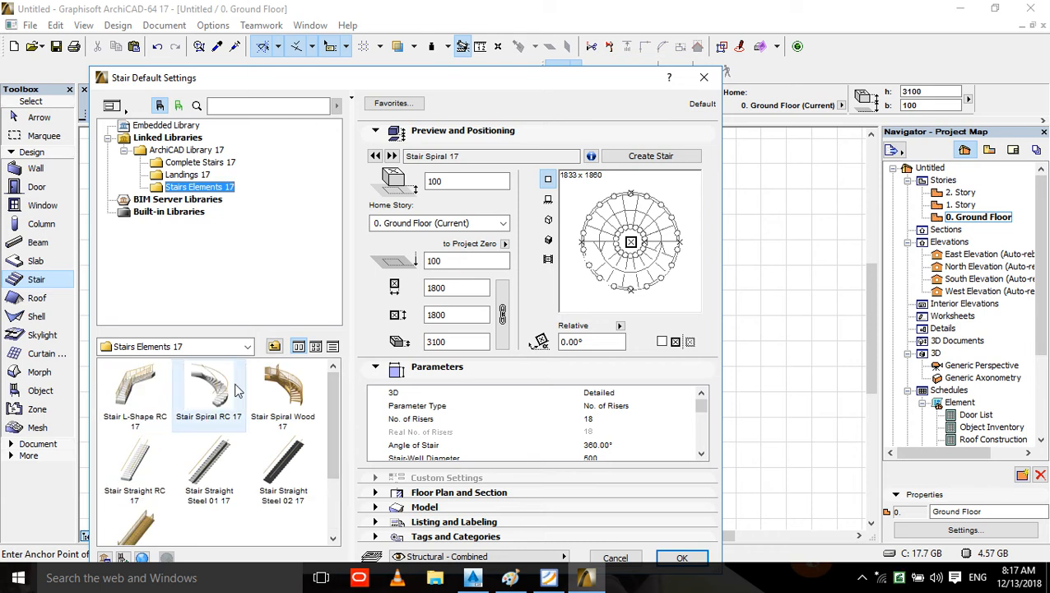
pyautogui.press('Up')
pyautogui.press('Up')
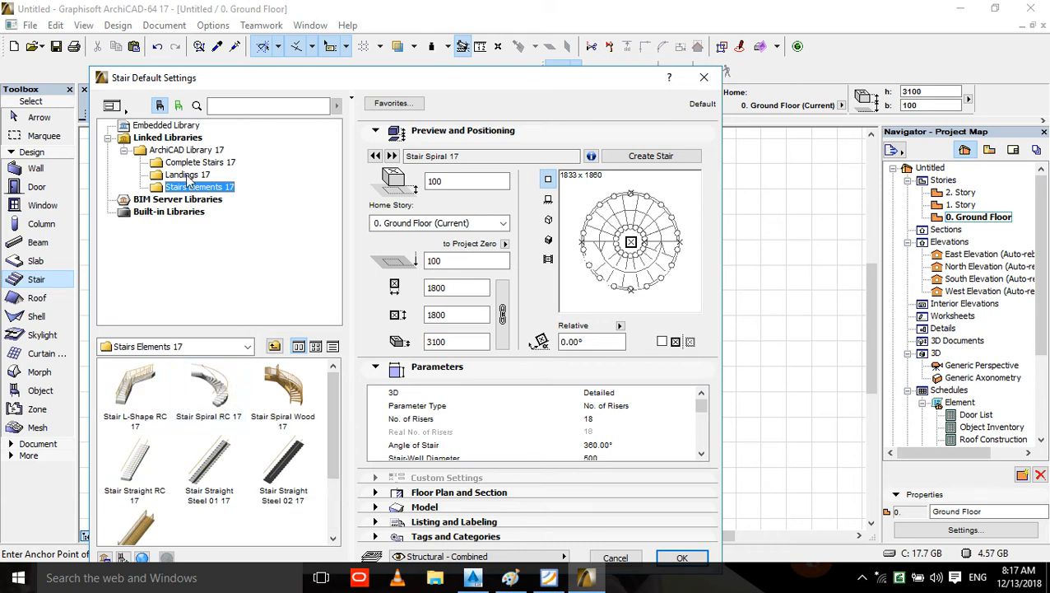
pyautogui.click(266, 518)
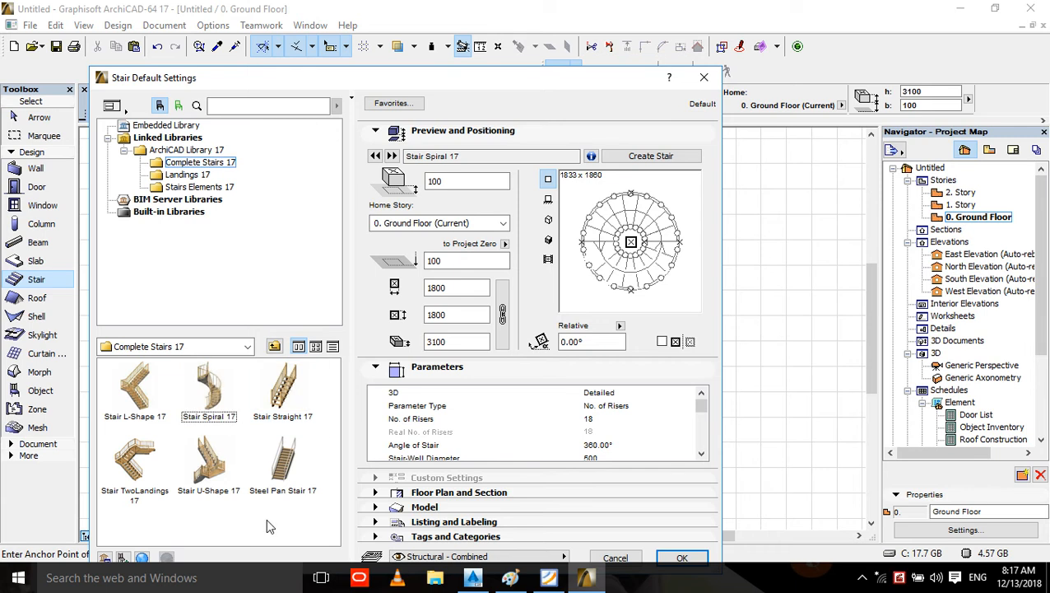
# - Open the custom stair type selection and compare the stepped stair layouts with the ramp layouts
pyautogui.click(664, 161)
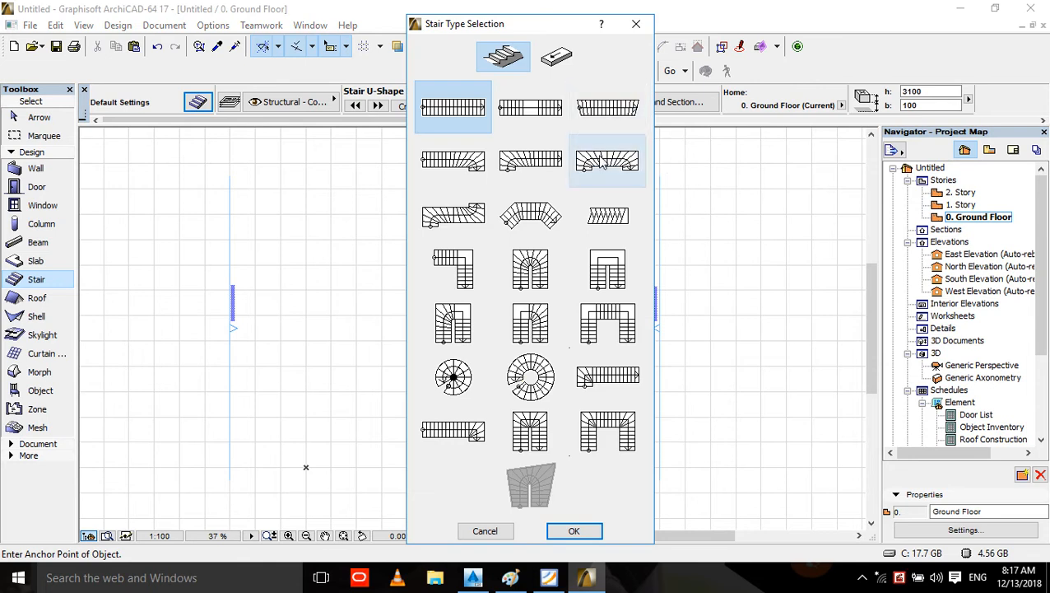
pyautogui.click(574, 65)
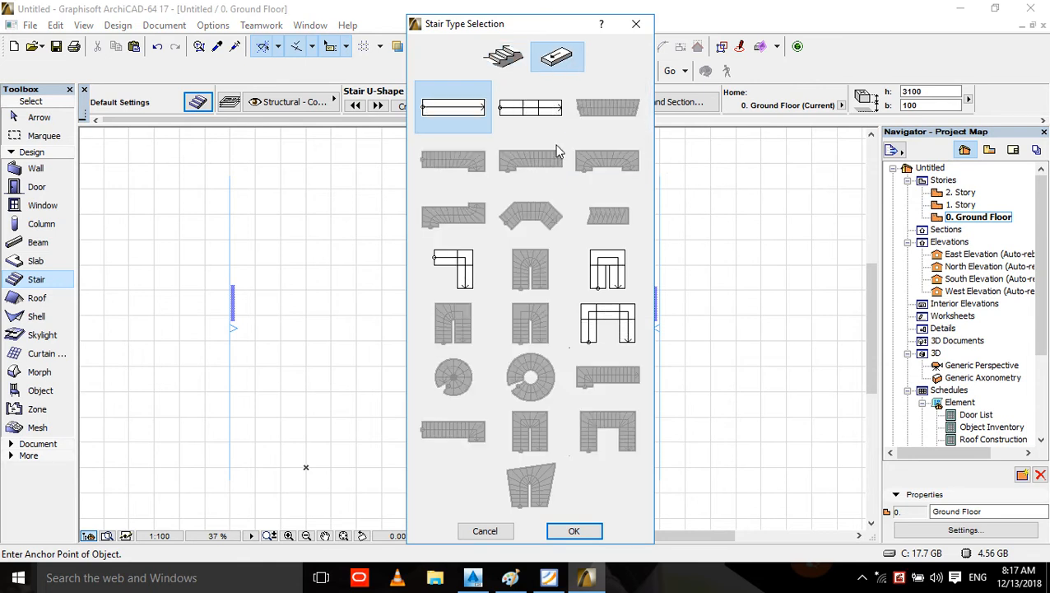
pyautogui.click(508, 69)
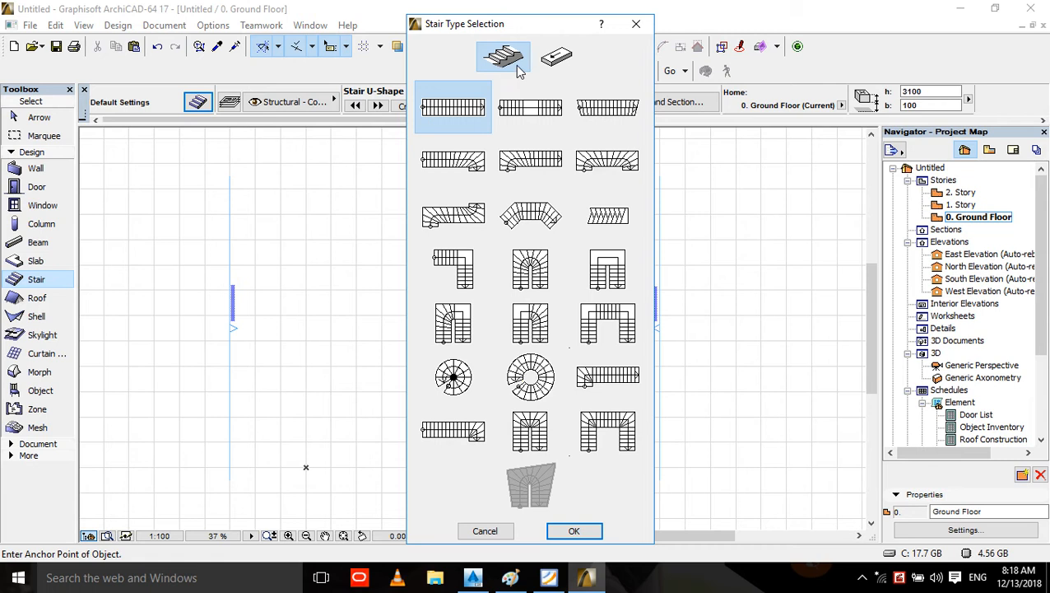
pyautogui.click(563, 55)
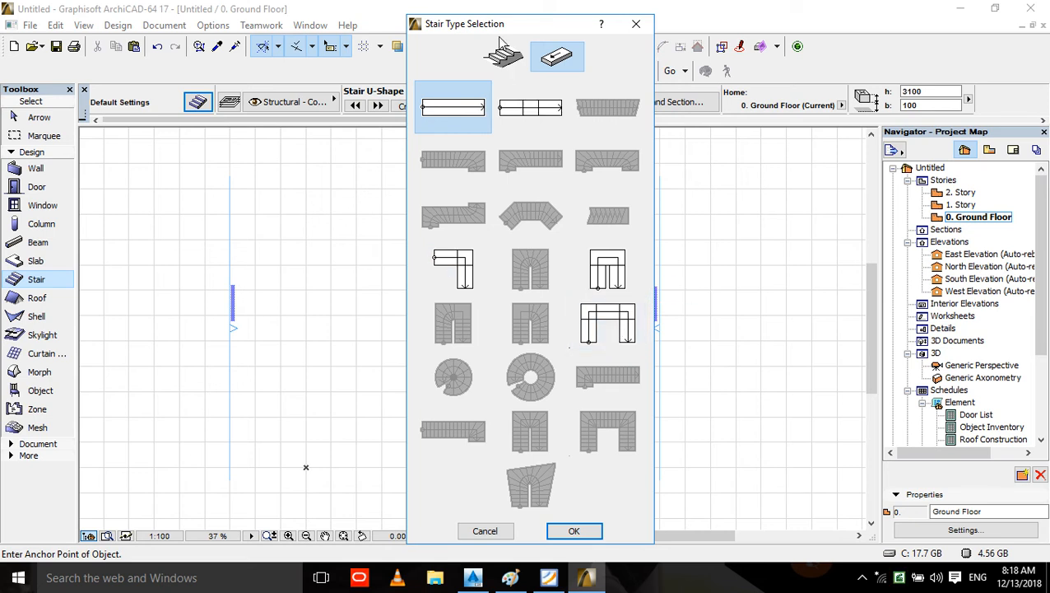
pyautogui.click(506, 64)
pyautogui.click(566, 68)
pyautogui.click(497, 56)
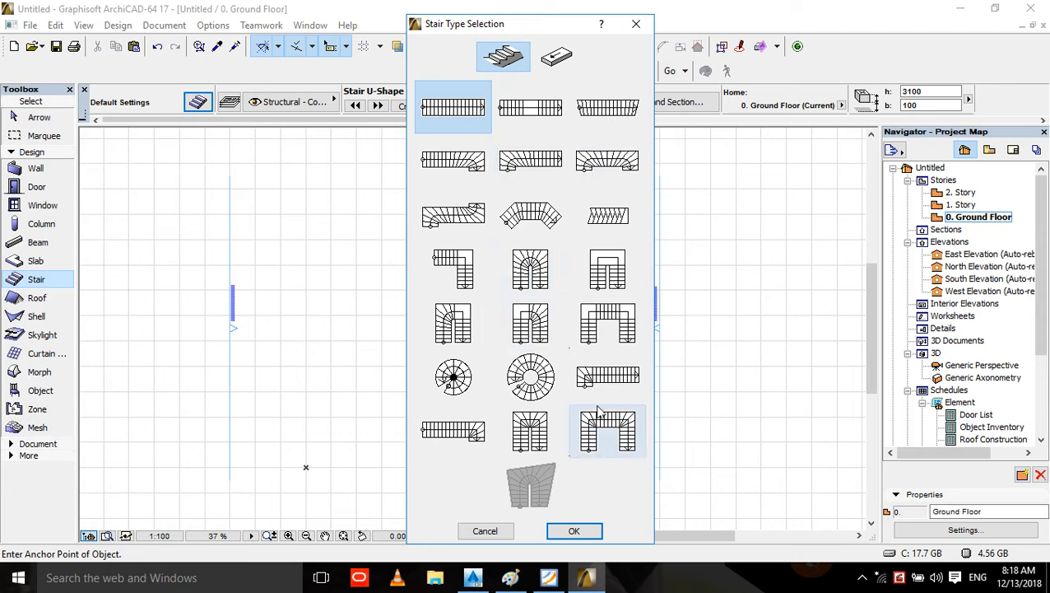
pyautogui.click(611, 280)
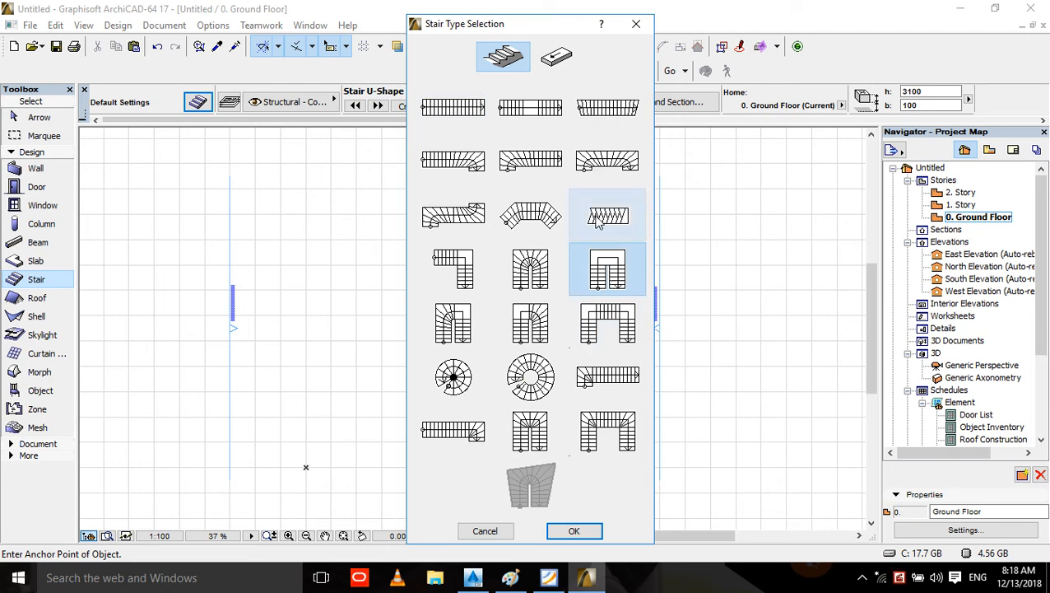
pyautogui.click(586, 531)
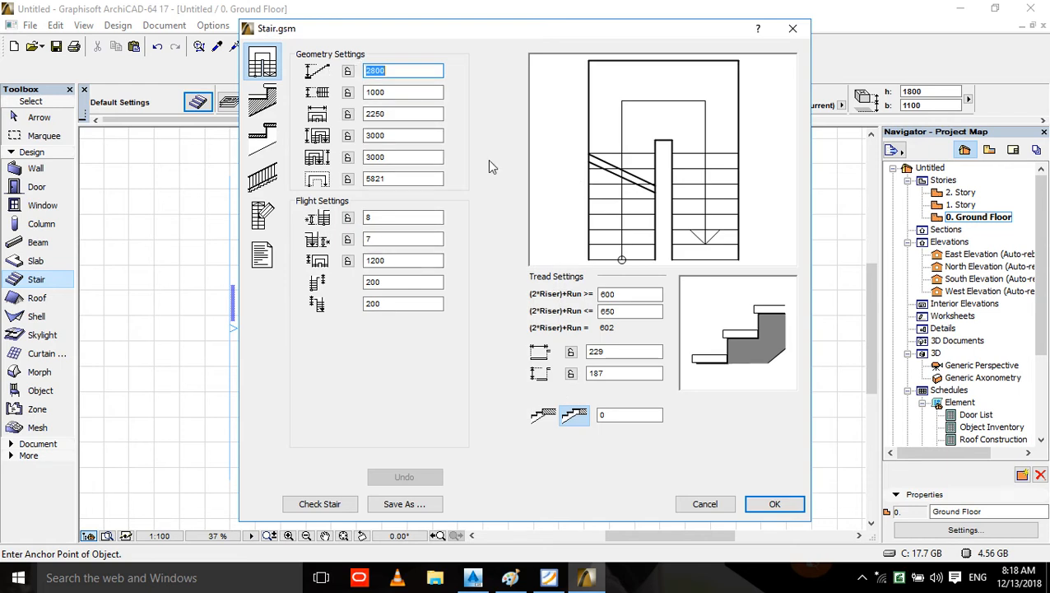
pyautogui.click(714, 506)
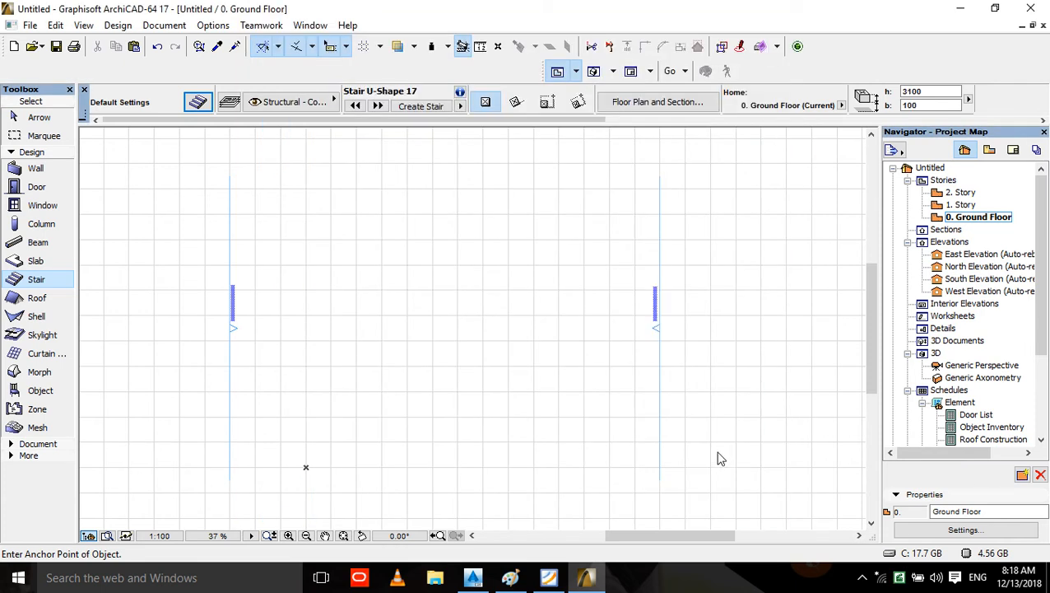
# - Set the project's working model unit to centimeter
pyautogui.click(212, 26)
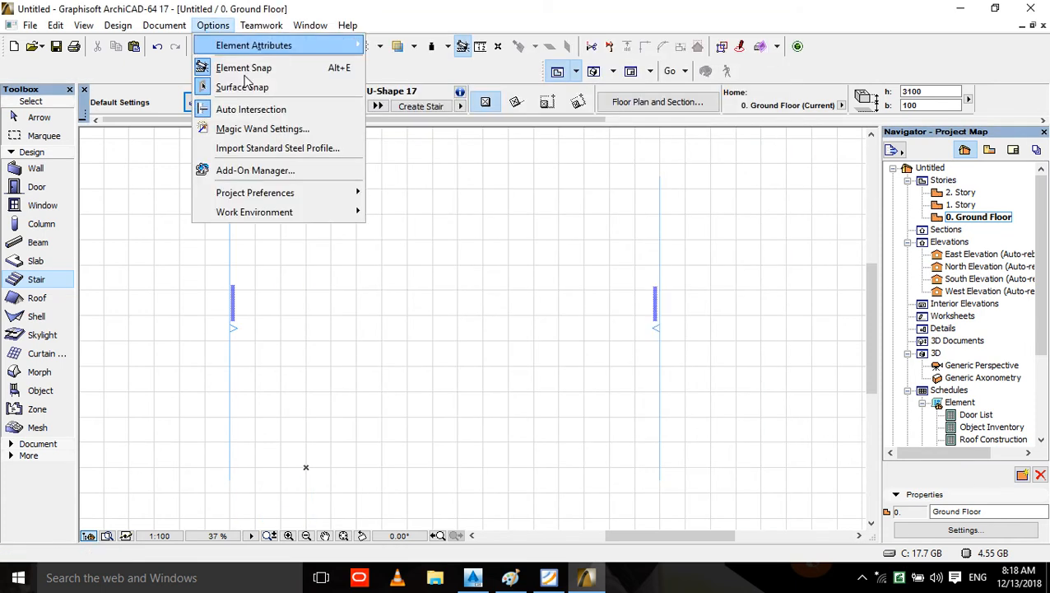
pyautogui.moveTo(345, 193)
pyautogui.click(403, 192)
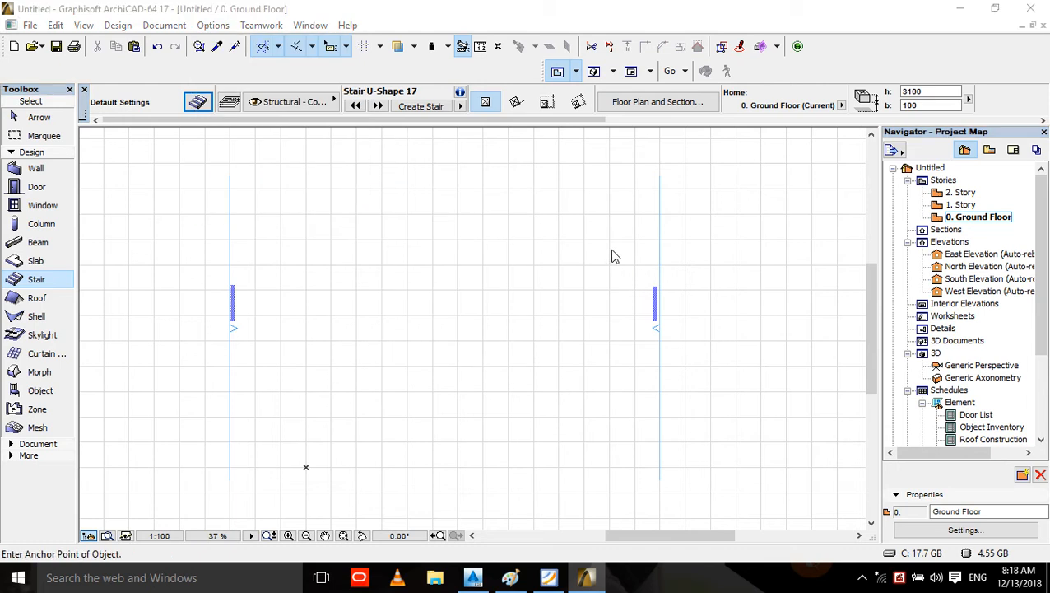
pyautogui.click(555, 131)
pyautogui.scroll(1, 555, 156)
pyautogui.click(551, 161)
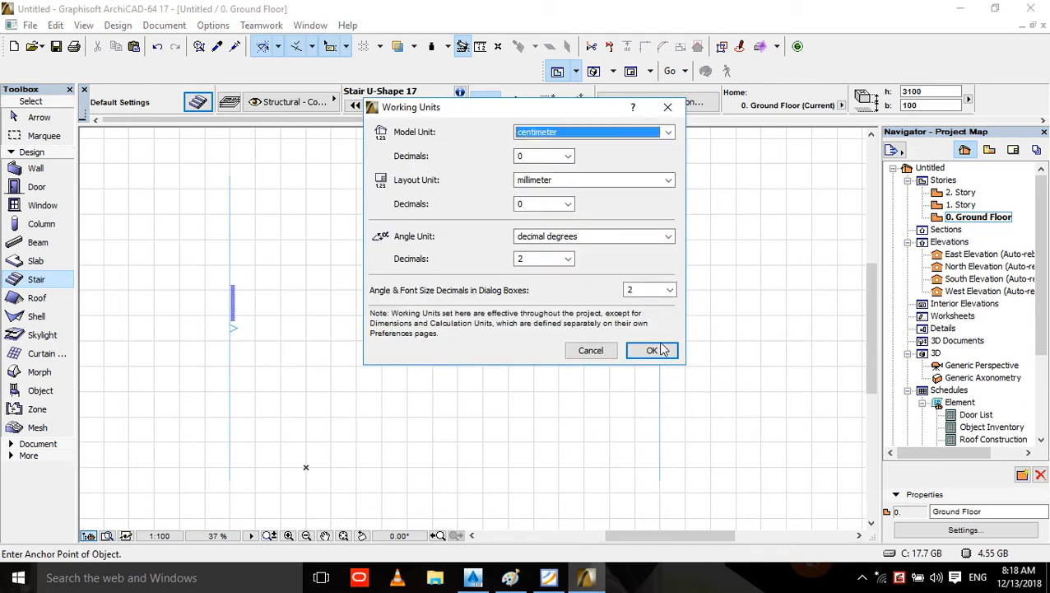
pyautogui.click(651, 350)
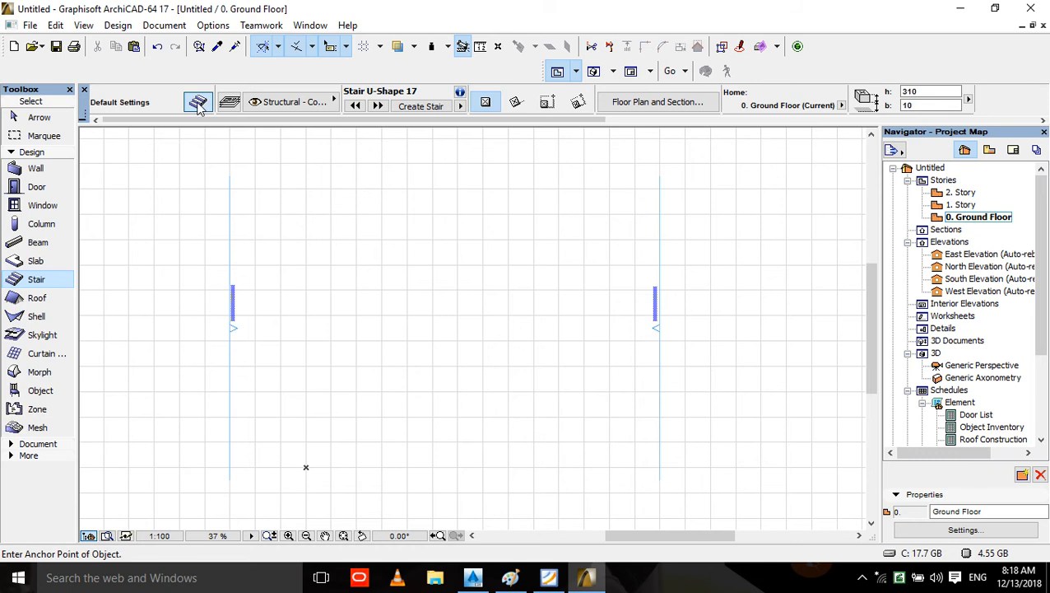
# - Start a new custom stair using the U-shaped type with two parallel flights and a flat landing
pyautogui.click(479, 240)
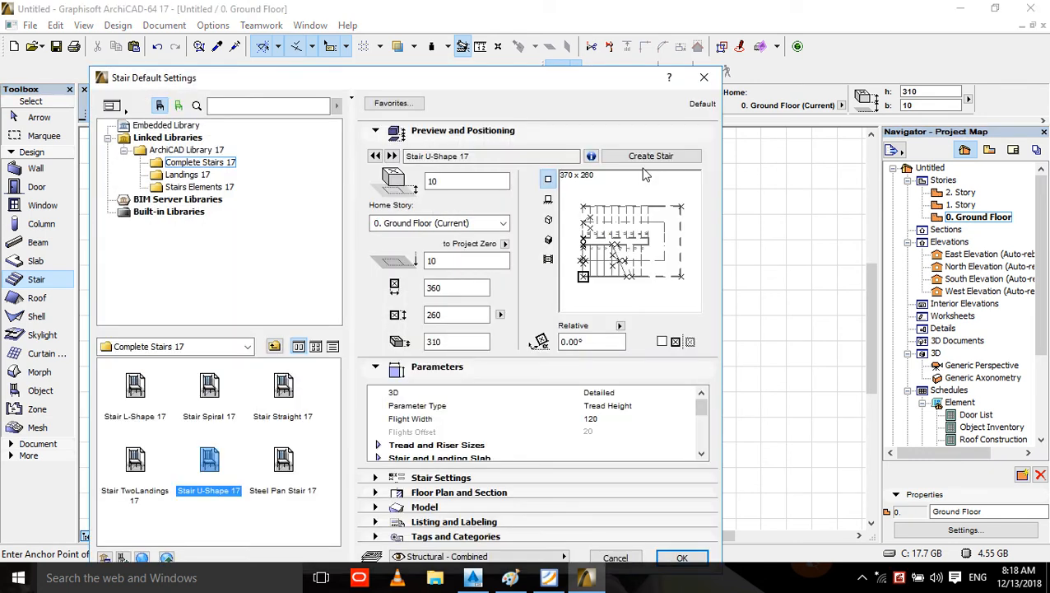
pyautogui.click(648, 158)
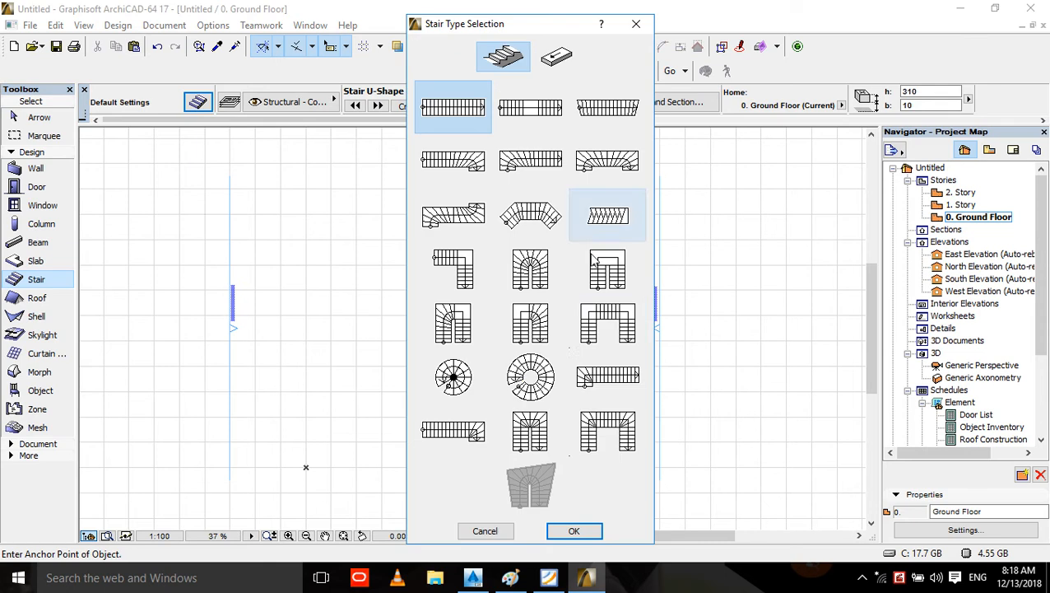
pyautogui.click(612, 316)
pyautogui.click(574, 530)
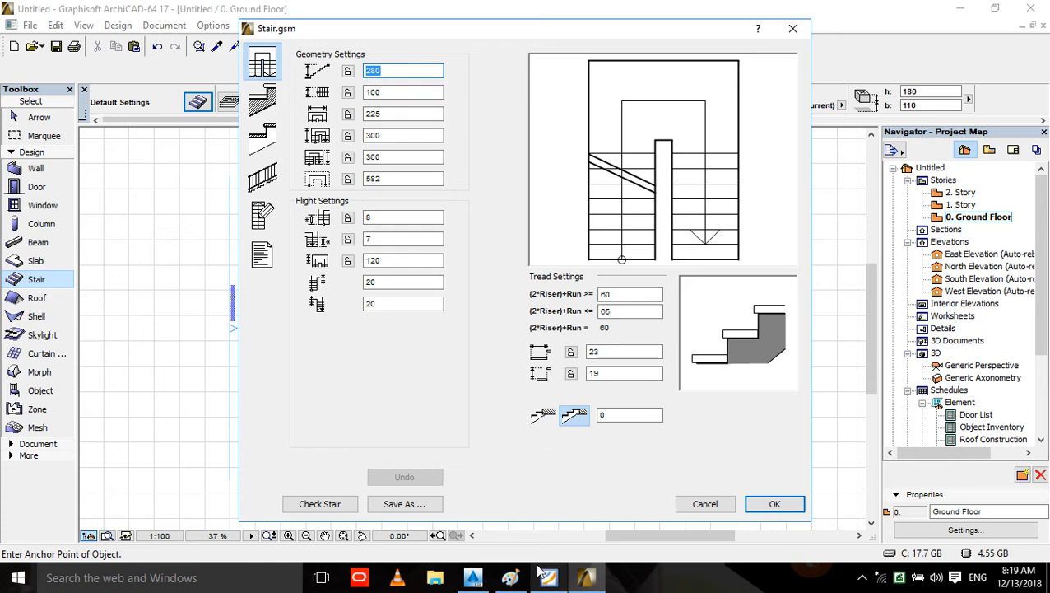
# - Switch to Paint and clear everything from the canvas
pyautogui.moveTo(548, 579)
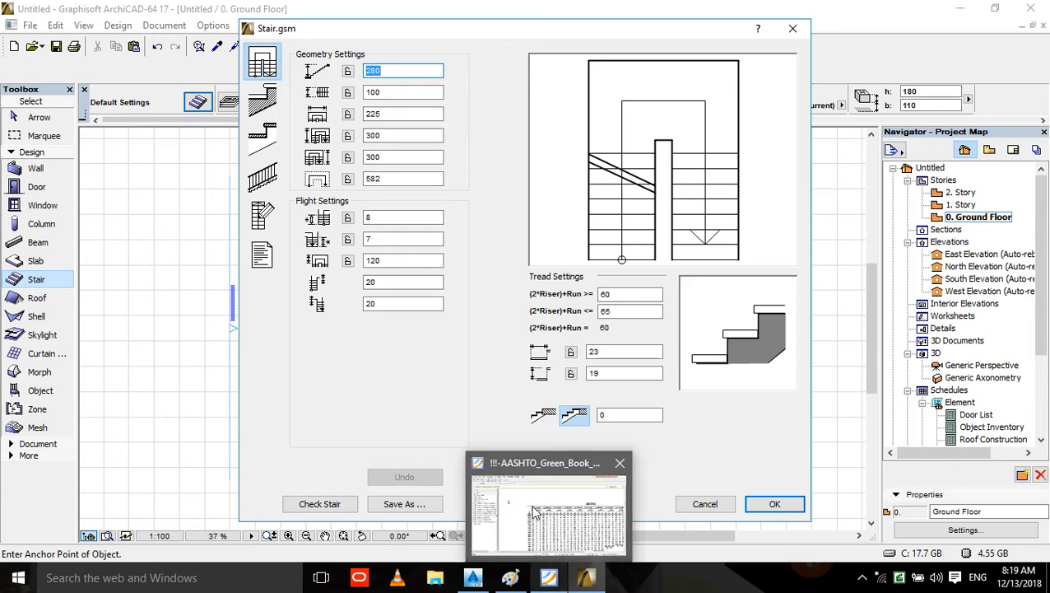
pyautogui.click(508, 459)
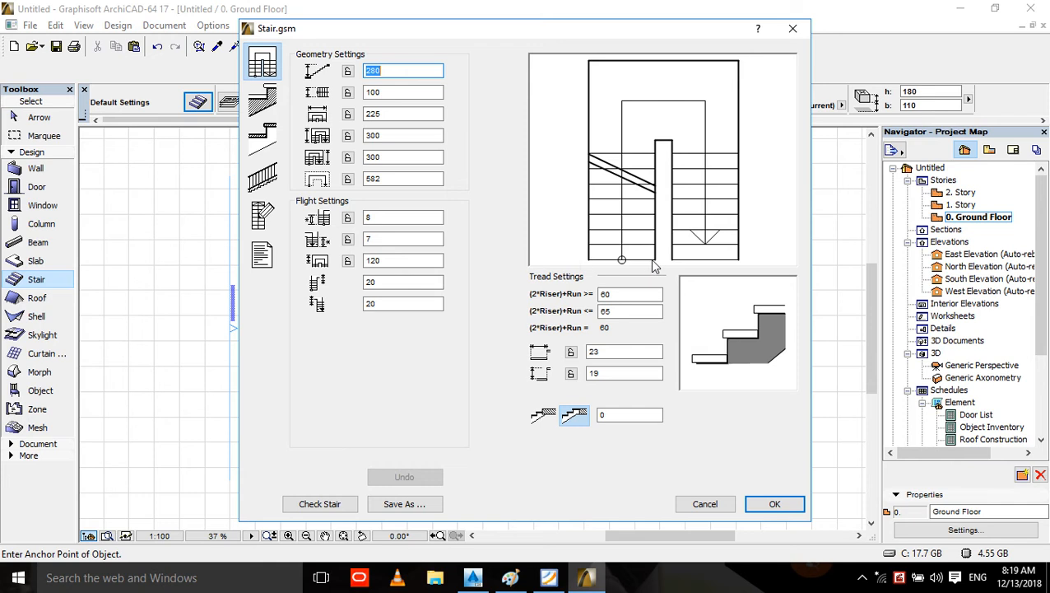
pyautogui.click(510, 577)
pyautogui.hotkey('ctrl', 'a')
pyautogui.press('Delete')
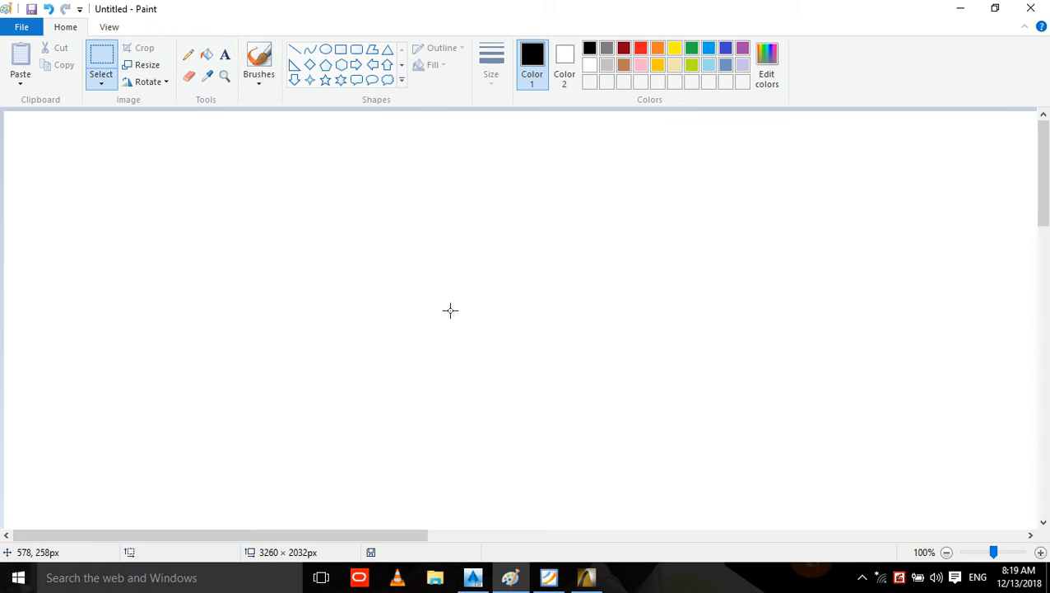
# - Sketch a freehand stair profile with a landing using the Pencil, and mark the lowest tread with a pointer and the letter T
pyautogui.click(188, 54)
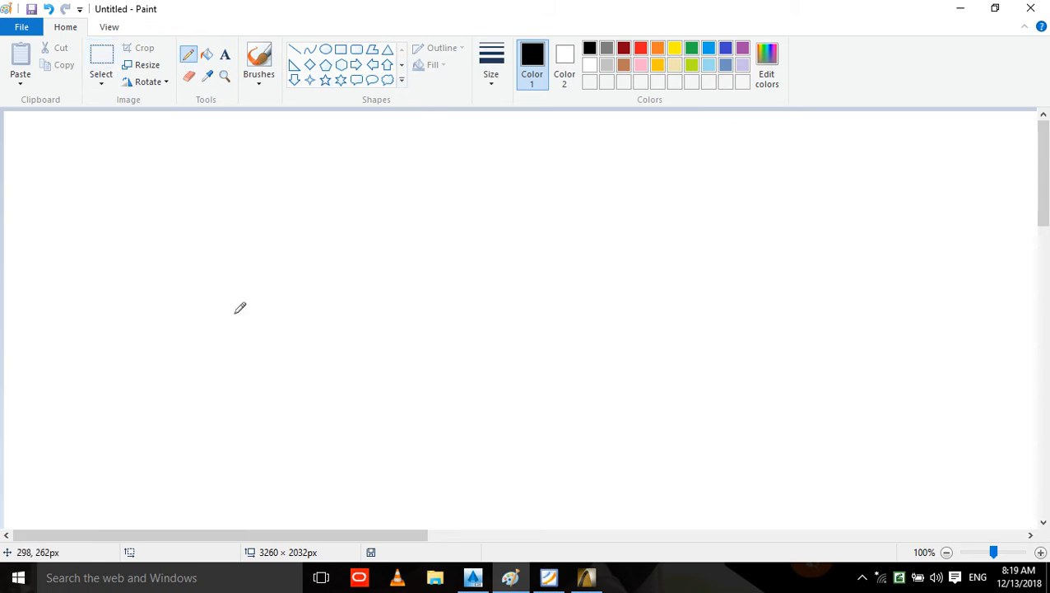
pyautogui.moveTo(216, 357)
pyautogui.mouseDown()
pyautogui.moveTo(249, 358)
pyautogui.moveTo(353, 300)
pyautogui.moveTo(356, 263)
pyautogui.moveTo(403, 263)
pyautogui.moveTo(416, 229)
pyautogui.moveTo(447, 211)
pyautogui.moveTo(589, 209)
pyautogui.moveTo(595, 218)
pyautogui.moveTo(594, 231)
pyautogui.moveTo(475, 232)
pyautogui.moveTo(355, 349)
pyautogui.moveTo(271, 398)
pyautogui.moveTo(210, 408)
pyautogui.moveTo(209, 359)
pyautogui.mouseUp()
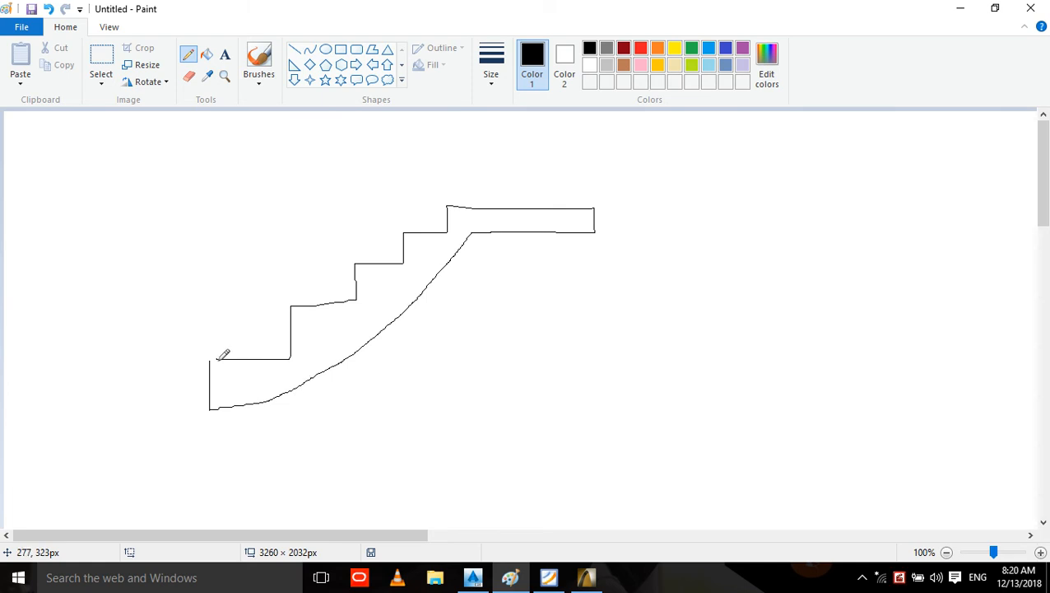
pyautogui.moveTo(244, 357); pyautogui.dragTo(237, 305)
pyautogui.hotkey('ctrl', 'z')
pyautogui.click(229, 276)
pyautogui.moveTo(216, 280); pyautogui.dragTo(241, 265)
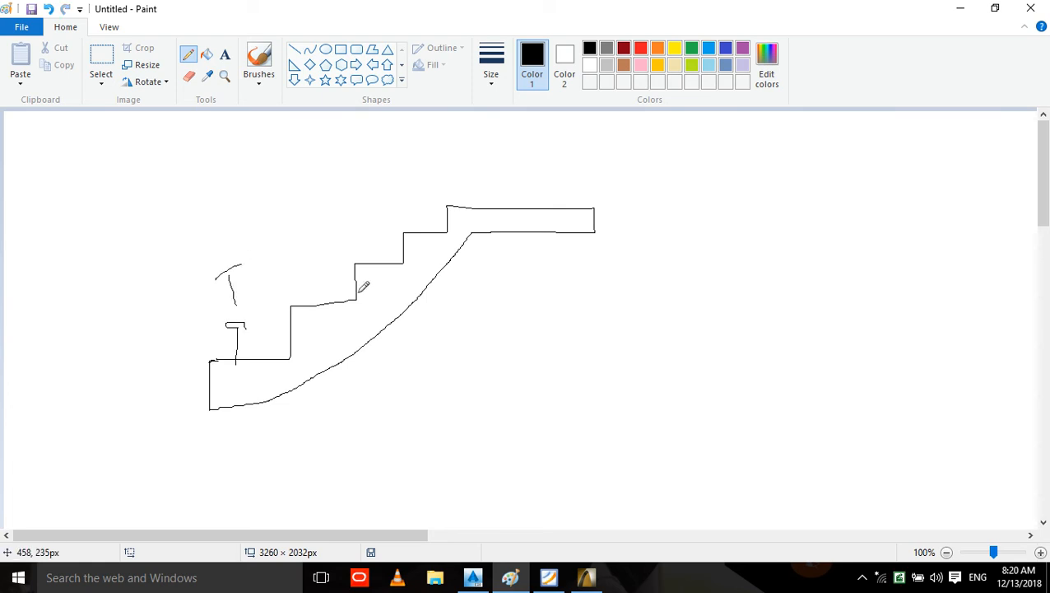
# - Mark a riser with an arrow and the letter R, and the landing with an arrow and the letter L
pyautogui.moveTo(355, 277)
pyautogui.mouseDown()
pyautogui.moveTo(307, 276)
pyautogui.moveTo(317, 287)
pyautogui.moveTo(287, 247)
pyautogui.moveTo(298, 244)
pyautogui.moveTo(295, 255)
pyautogui.mouseUp()
pyautogui.moveTo(502, 205); pyautogui.dragTo(539, 179)
pyautogui.moveTo(517, 178); pyautogui.dragTo(556, 191)
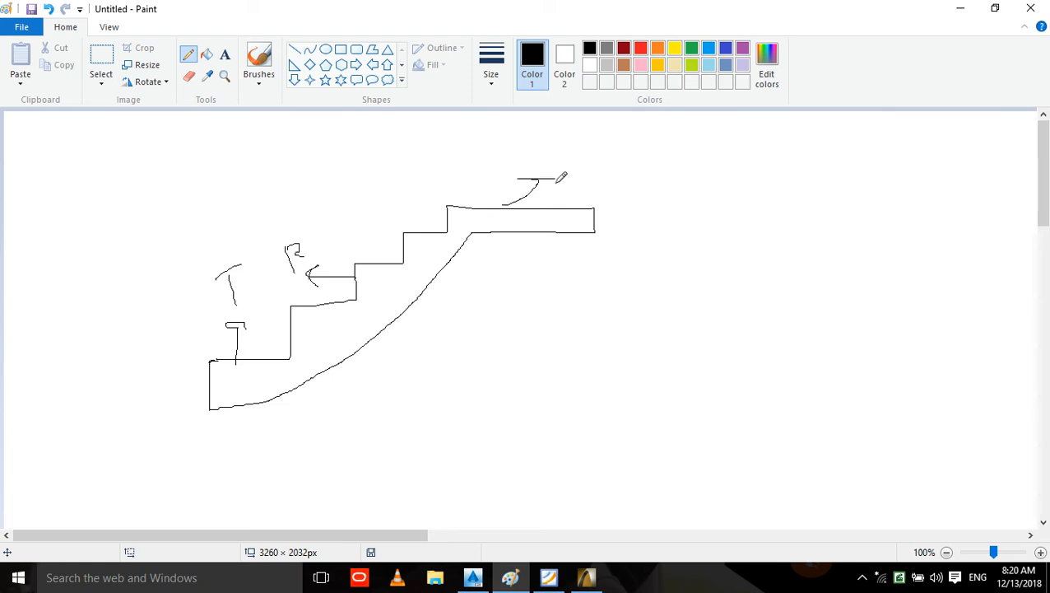
pyautogui.moveTo(576, 154); pyautogui.dragTo(623, 162)
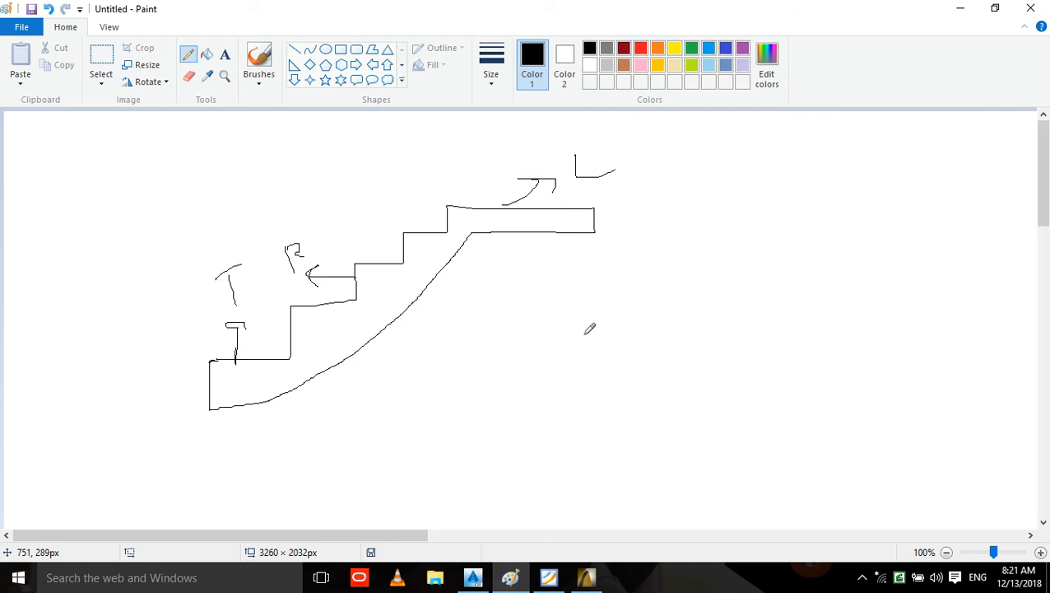
# - Sketch a sloping line above the stair, a long bar with a small four-sided division beside it, and tick marks at both landing ends
pyautogui.moveTo(409, 170); pyautogui.dragTo(135, 313)
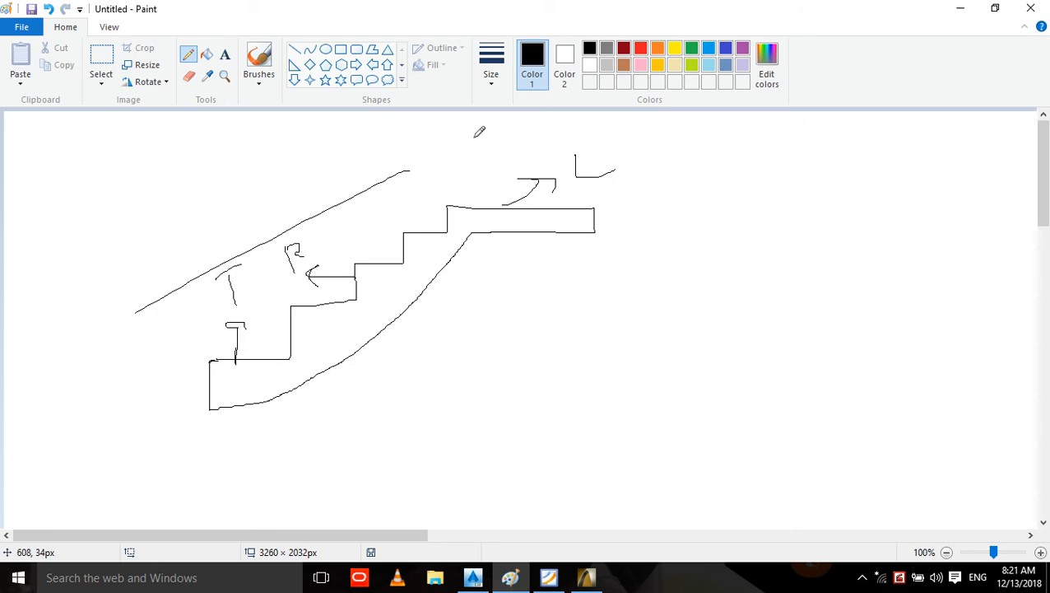
pyautogui.moveTo(563, 332)
pyautogui.mouseDown()
pyautogui.moveTo(812, 309)
pyautogui.moveTo(771, 367)
pyautogui.moveTo(543, 380)
pyautogui.moveTo(553, 324)
pyautogui.moveTo(599, 329)
pyautogui.mouseUp()
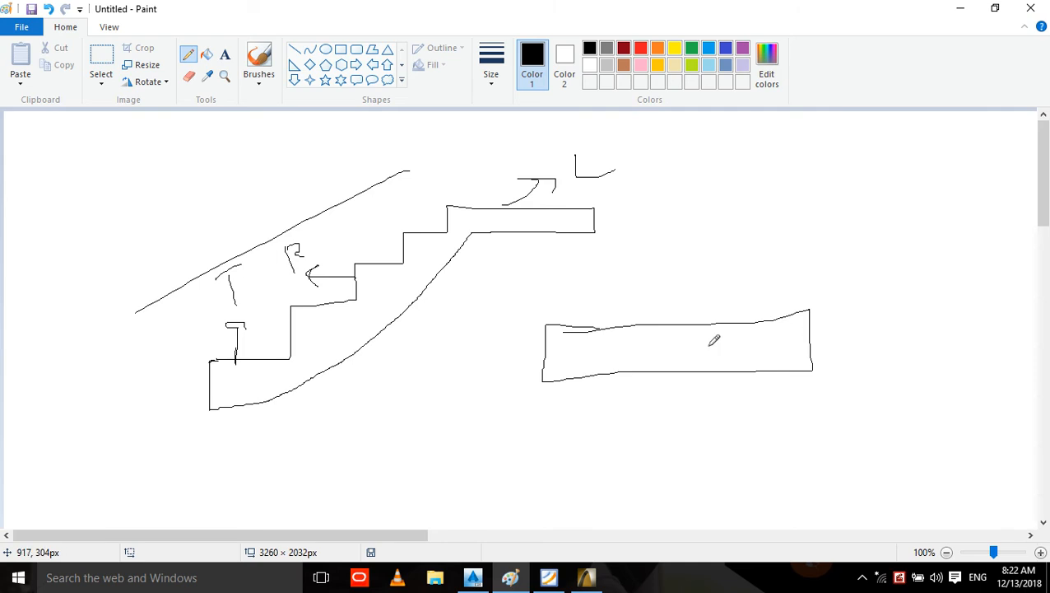
pyautogui.moveTo(695, 319)
pyautogui.mouseDown()
pyautogui.moveTo(701, 370)
pyautogui.moveTo(661, 327)
pyautogui.moveTo(696, 321)
pyautogui.mouseUp()
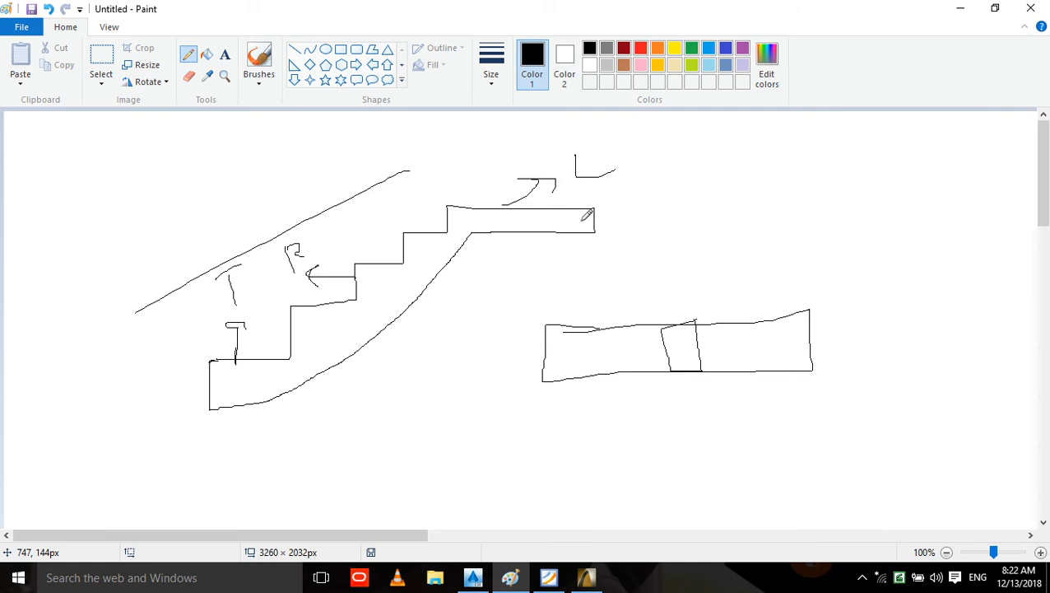
pyautogui.moveTo(598, 210); pyautogui.dragTo(598, 191)
pyautogui.moveTo(445, 206); pyautogui.dragTo(445, 183)
# - Sketch four separate vertical lines below the stair and a shorter bar under the long divided bar
pyautogui.moveTo(330, 422); pyautogui.dragTo(322, 509)
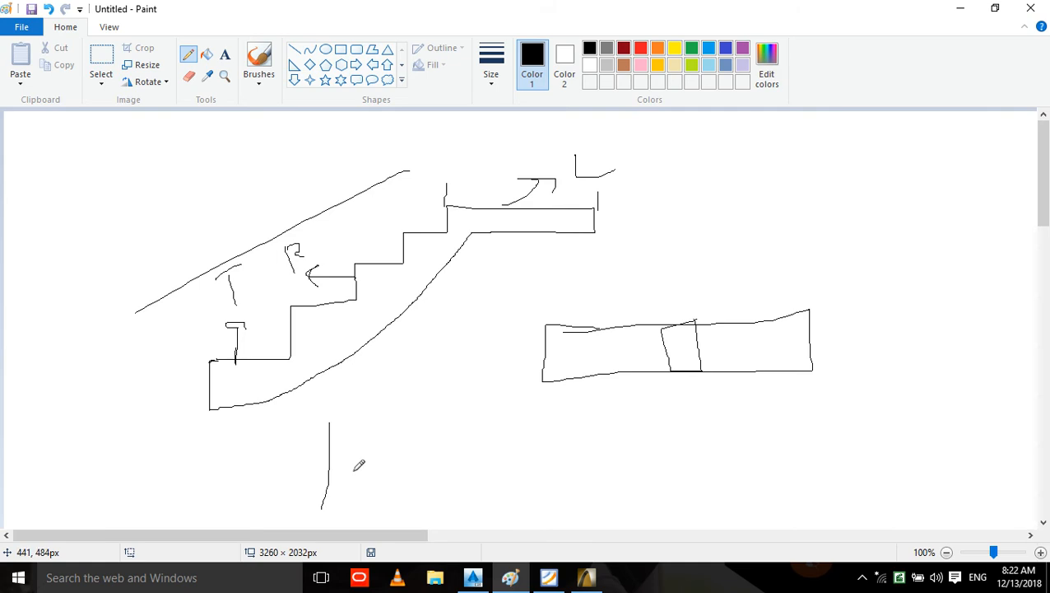
pyautogui.click(378, 428)
pyautogui.moveTo(379, 425); pyautogui.dragTo(378, 508)
pyautogui.moveTo(476, 422); pyautogui.dragTo(476, 479)
pyautogui.moveTo(532, 425); pyautogui.dragTo(535, 459)
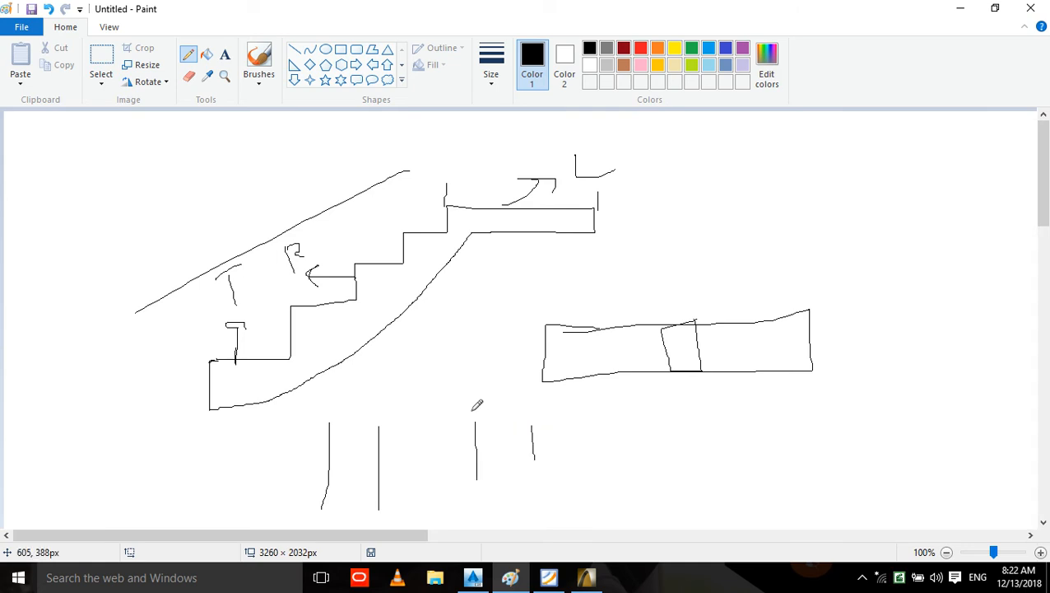
pyautogui.moveTo(469, 411)
pyautogui.mouseDown()
pyautogui.moveTo(473, 380)
pyautogui.moveTo(581, 417)
pyautogui.moveTo(470, 414)
pyautogui.mouseUp()
pyautogui.click(963, 8)
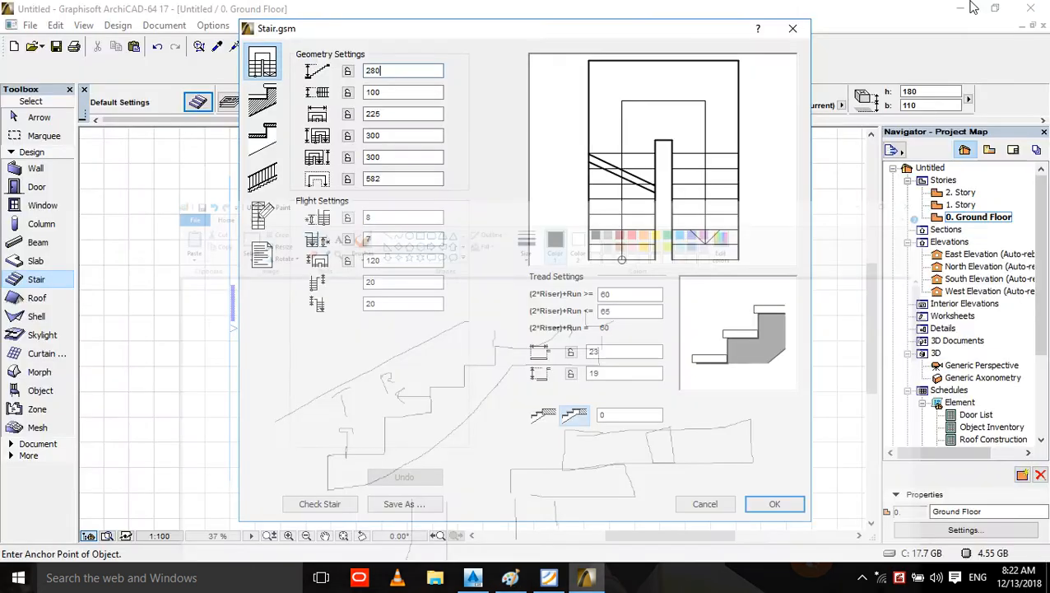
pyautogui.click(511, 577)
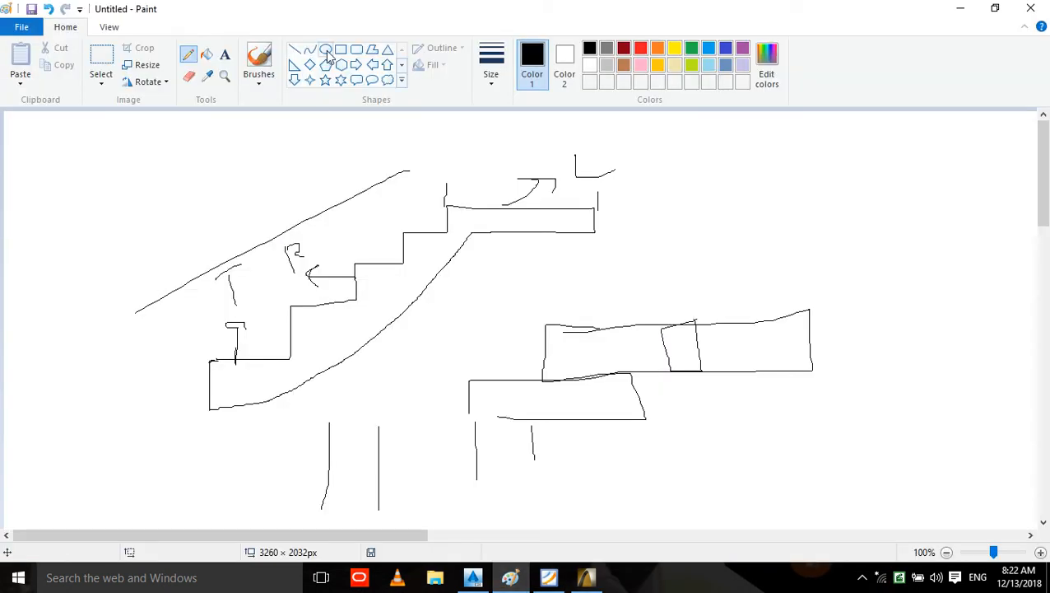
# - Draw three thin upright rectangles as railing posts on the steps and a straight sloping handrail line across them
pyautogui.click(340, 51)
pyautogui.moveTo(238, 250); pyautogui.dragTo(239, 361)
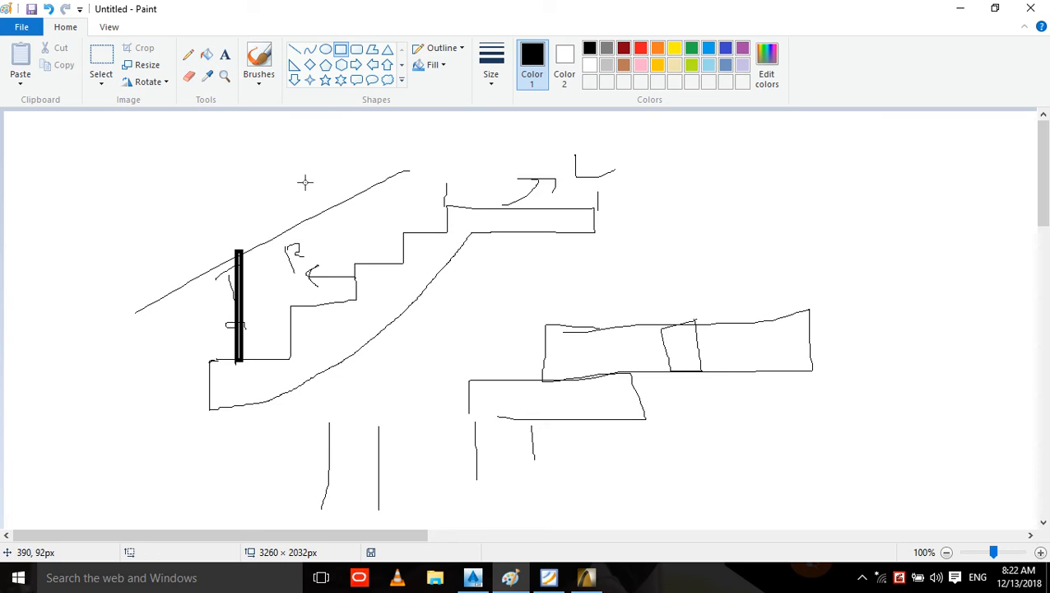
pyautogui.moveTo(304, 181)
pyautogui.mouseDown()
pyautogui.moveTo(310, 286)
pyautogui.moveTo(301, 308)
pyautogui.mouseUp()
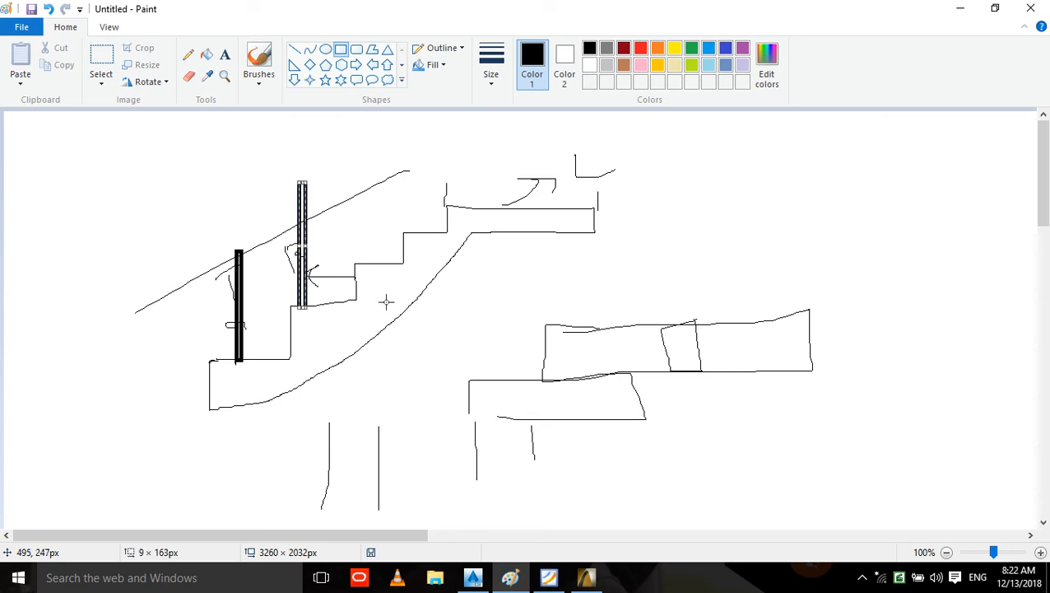
pyautogui.click(363, 159)
pyautogui.moveTo(365, 138); pyautogui.dragTo(359, 265)
pyautogui.click(447, 291)
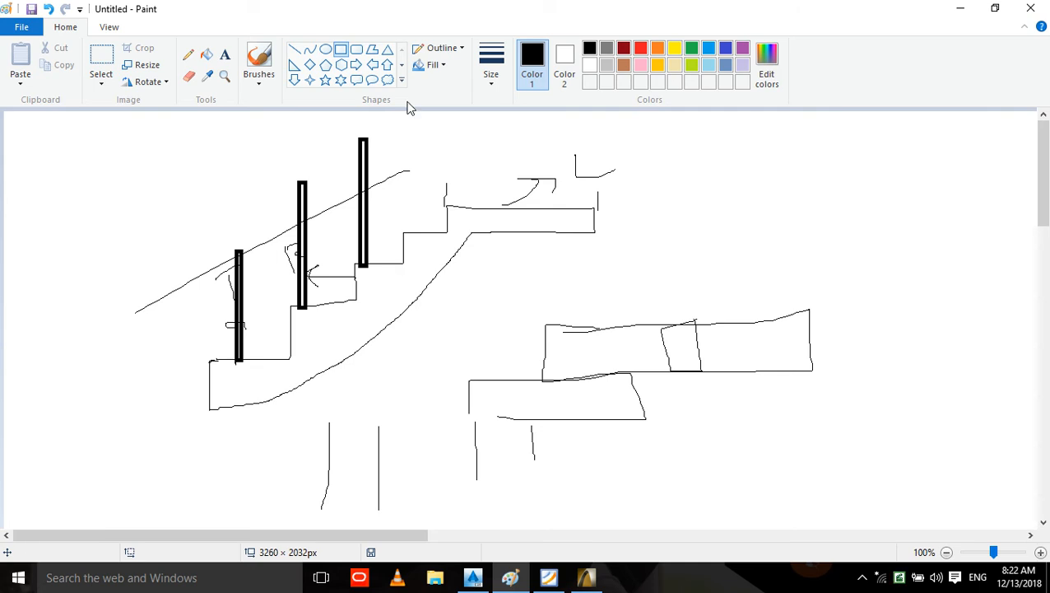
pyautogui.click(294, 53)
pyautogui.moveTo(423, 115); pyautogui.dragTo(207, 270)
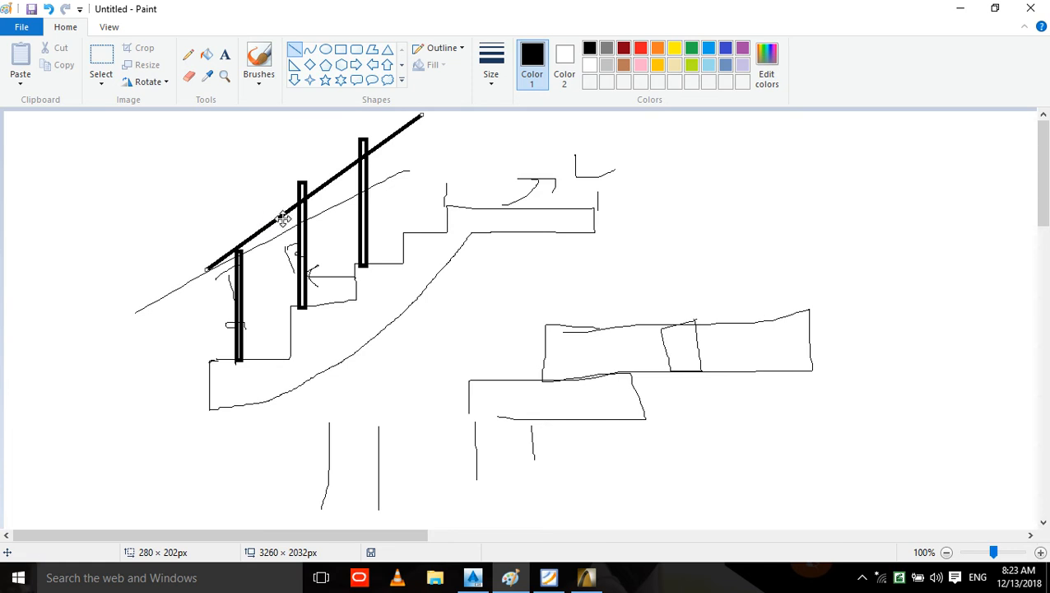
# - Draw thin horizontal rectangles as tread slabs on the second and third steps, projecting slightly past the risers
pyautogui.click(341, 52)
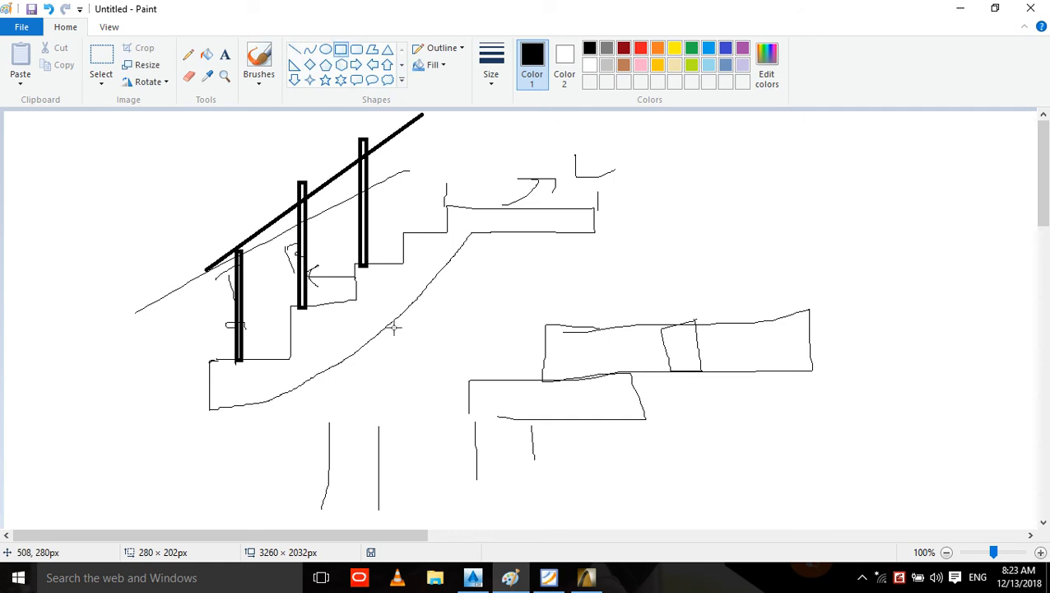
pyautogui.moveTo(360, 300); pyautogui.dragTo(281, 305)
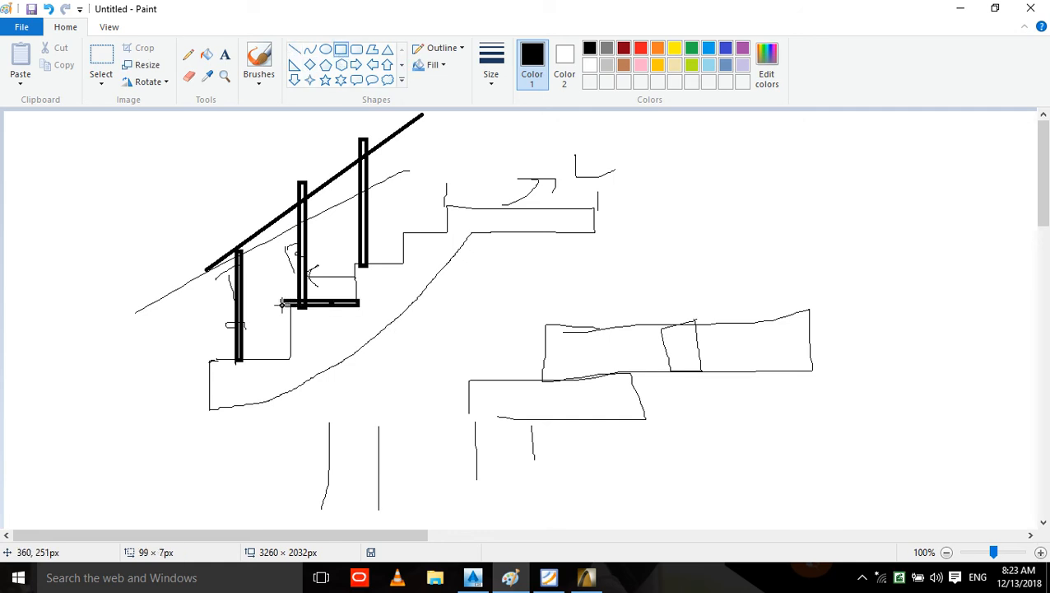
pyautogui.click(307, 323)
pyautogui.moveTo(404, 261); pyautogui.dragTo(338, 267)
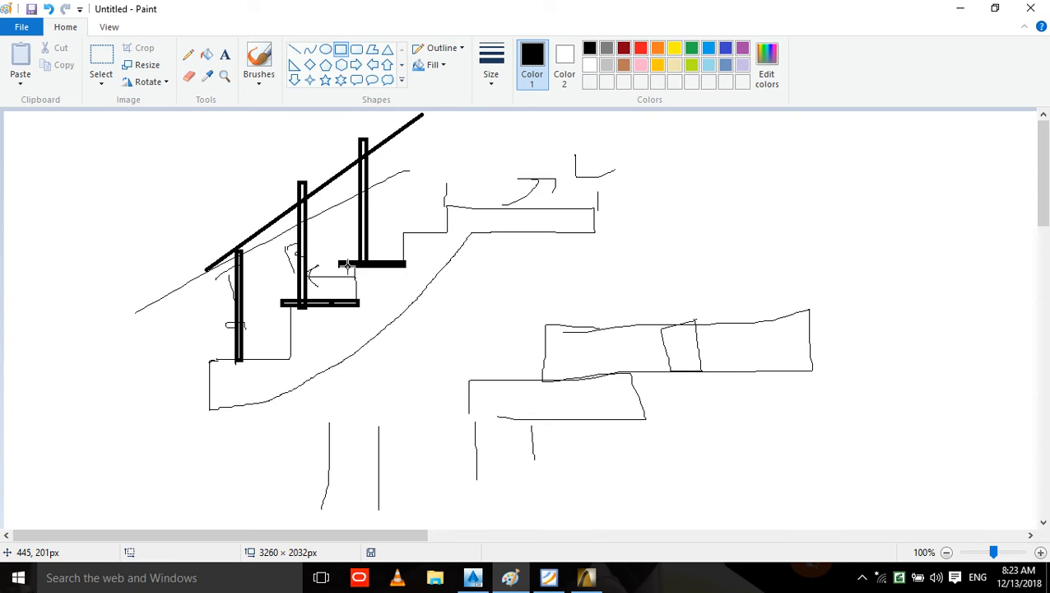
# - Switch back to ArchiCAD and set the stair's total height to 310 and its flight width to 100
pyautogui.click(962, 8)
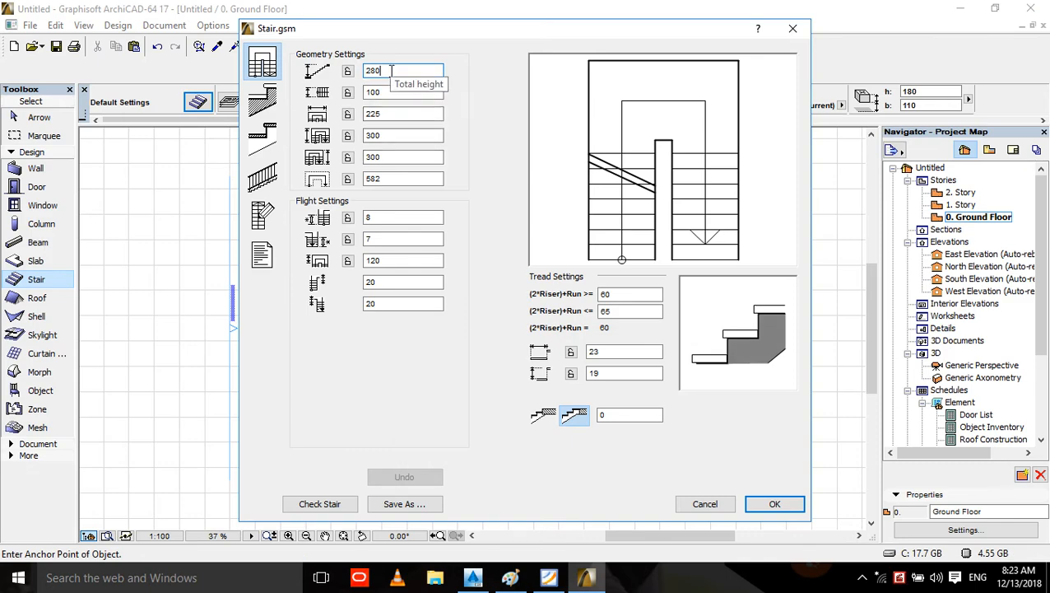
pyautogui.moveTo(392, 71); pyautogui.dragTo(334, 70)
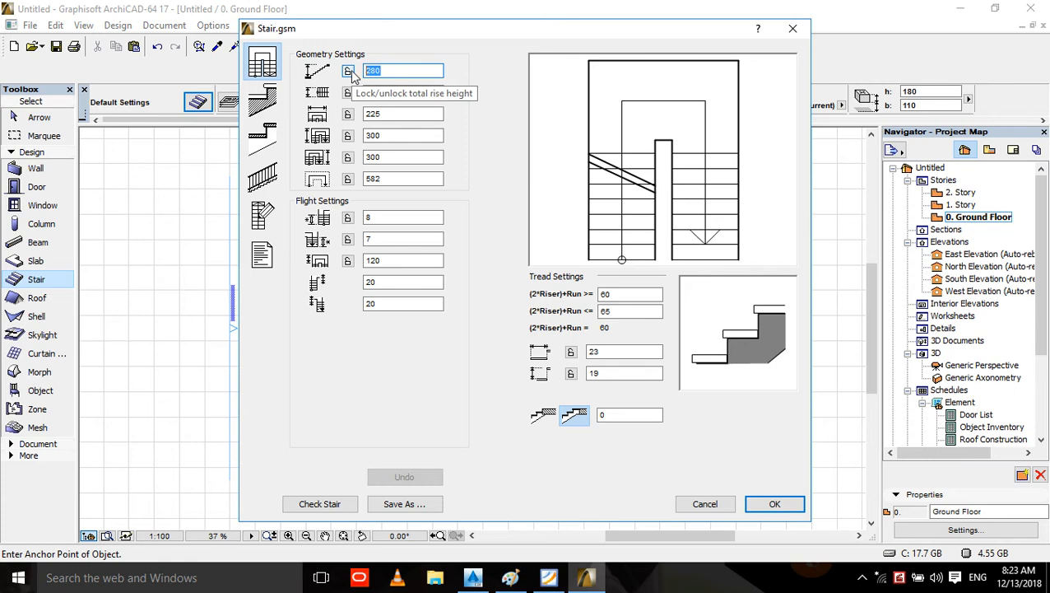
pyautogui.write('310')
pyautogui.doubleClick(398, 92)
pyautogui.write('100')
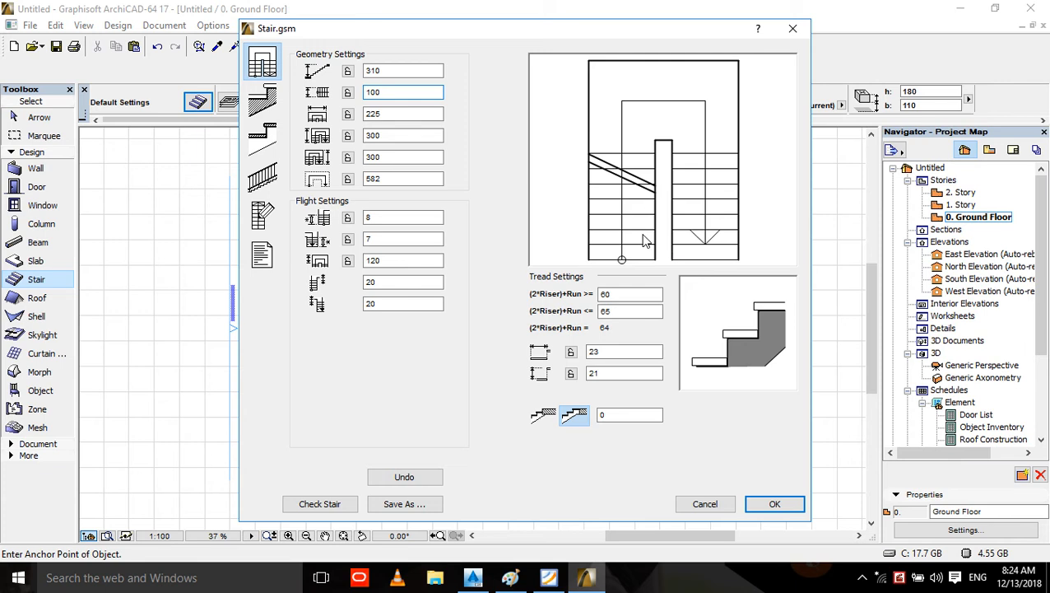
# - Set the stair's lower part length to 200
pyautogui.click(403, 138)
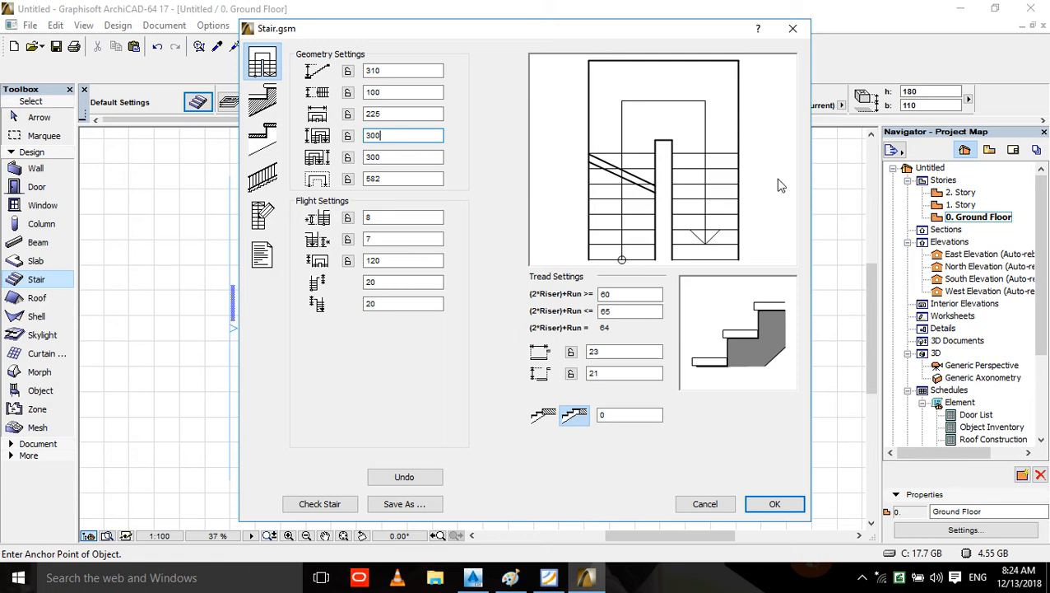
pyautogui.doubleClick(381, 136)
pyautogui.write('200')
pyautogui.click(403, 158)
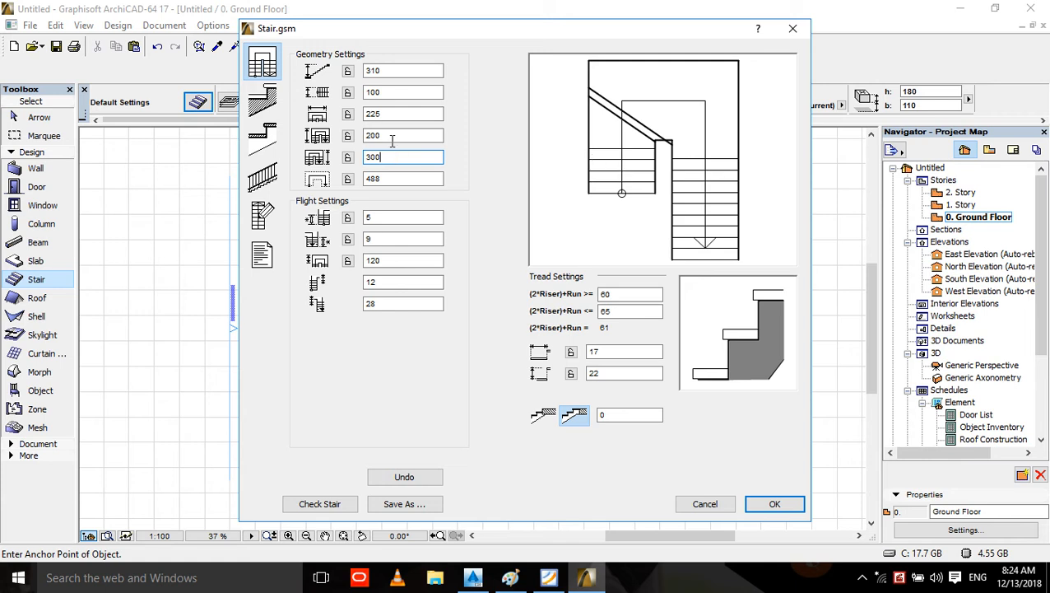
# - Set the stair's lower part length back to 300
pyautogui.moveTo(391, 140); pyautogui.dragTo(290, 145)
pyautogui.write('2')
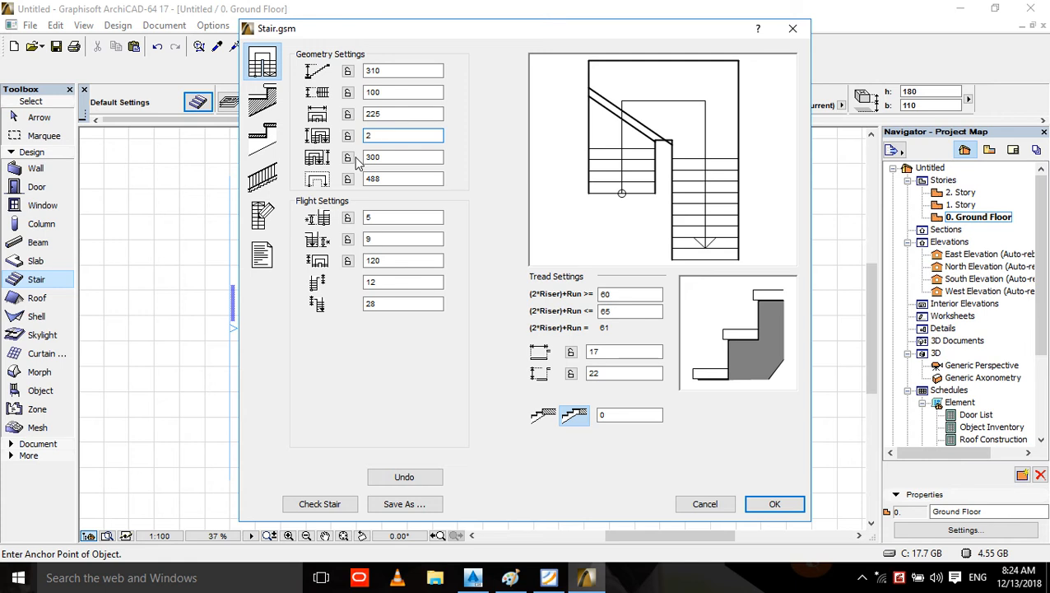
pyautogui.press('BackSpace')
pyautogui.write('300')
pyautogui.click(415, 157)
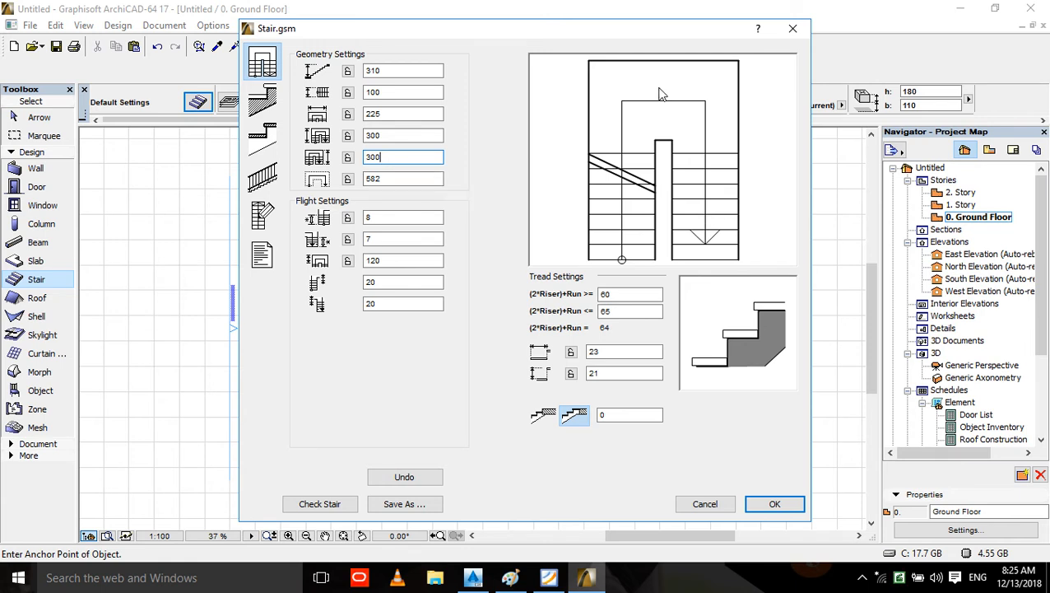
# - Set the length of the stair's walking line to 400
pyautogui.doubleClick(395, 183)
pyautogui.write('400')
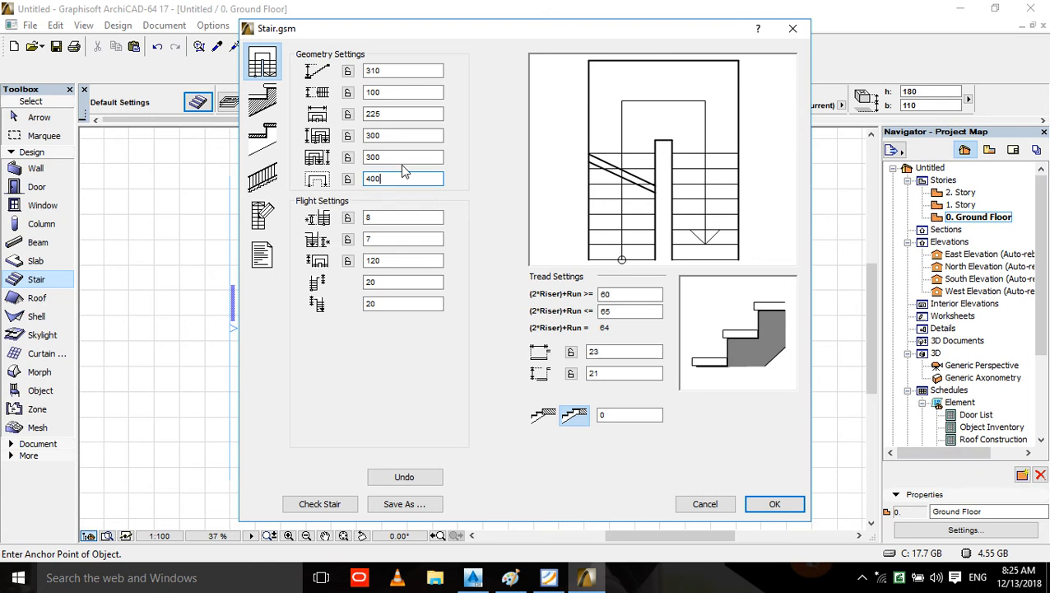
pyautogui.click(403, 158)
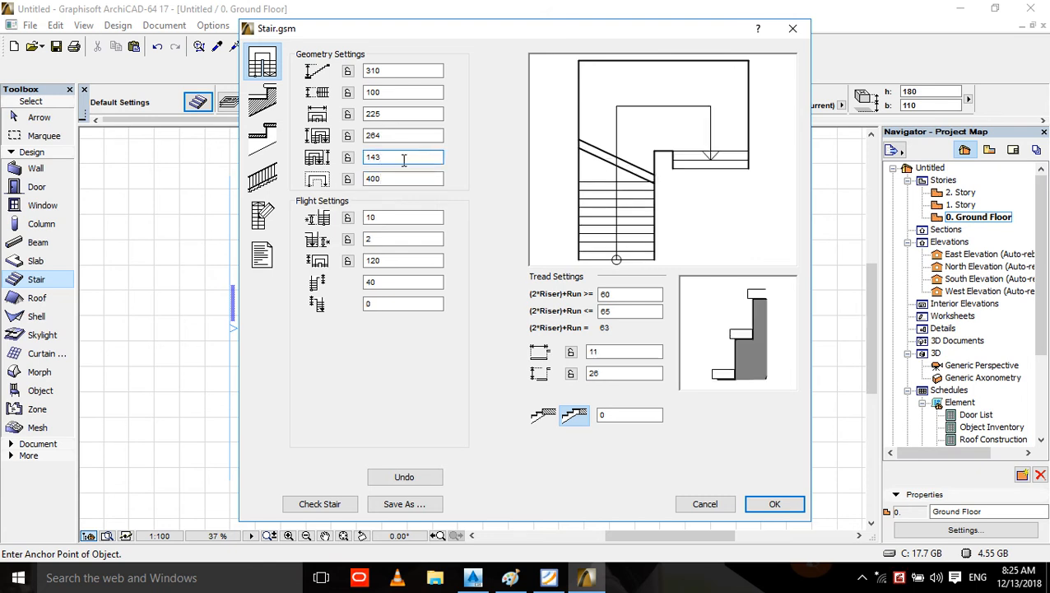
# - Set the length of the stair's walking line back to 582
pyautogui.doubleClick(395, 178)
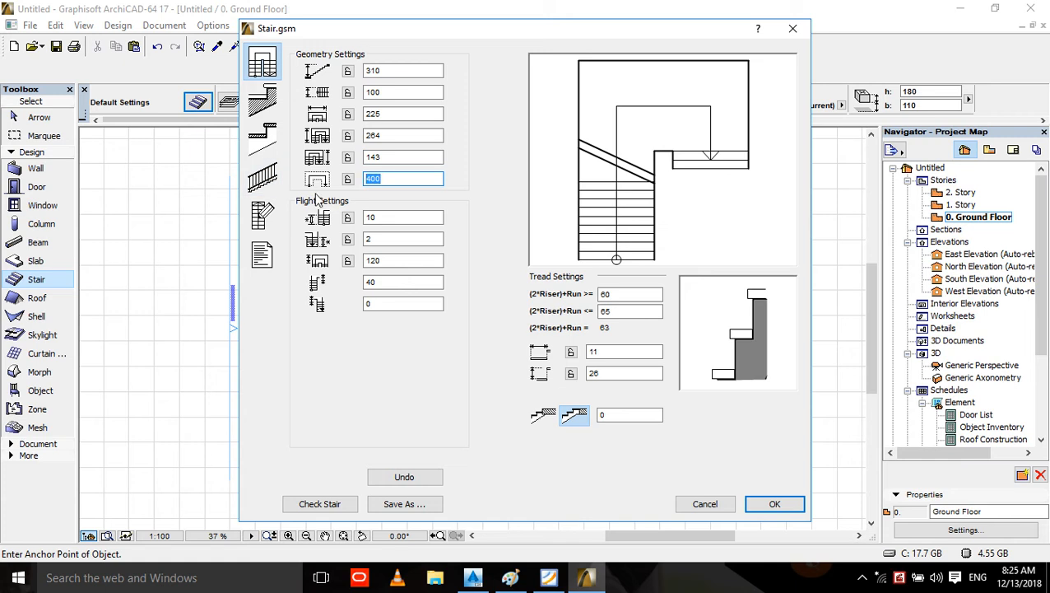
pyautogui.write('582')
pyautogui.click(412, 156)
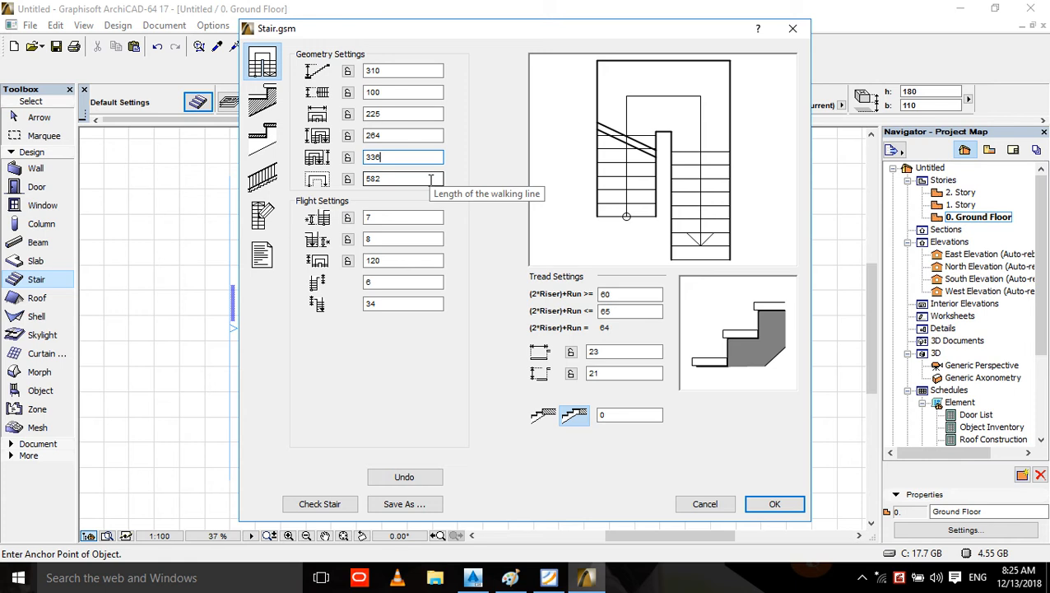
pyautogui.moveTo(431, 180); pyautogui.dragTo(322, 189)
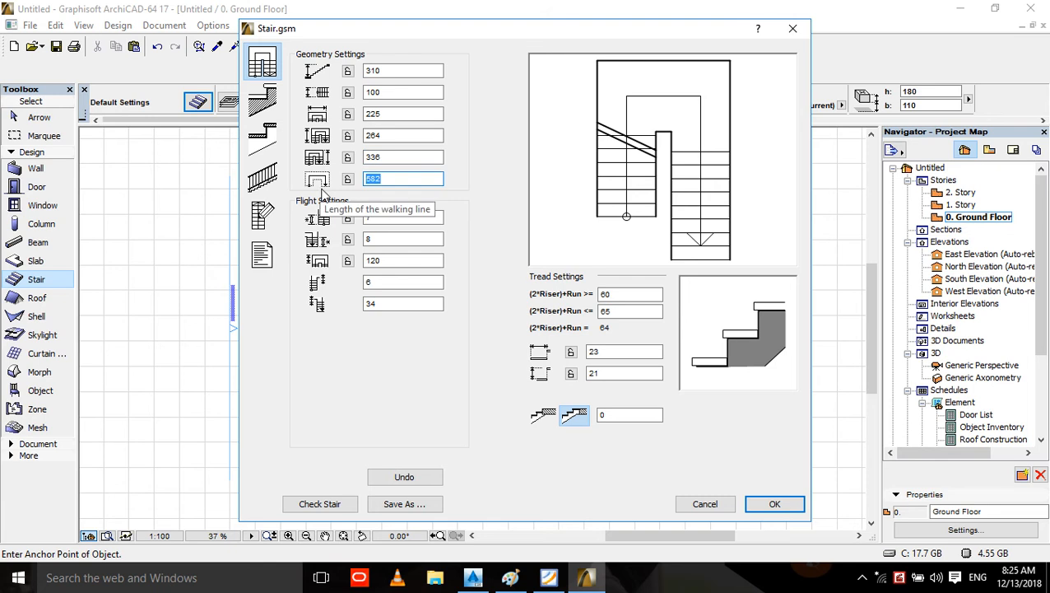
# - Set the stair's upper part length and lower part length both back to 300
pyautogui.click(399, 157)
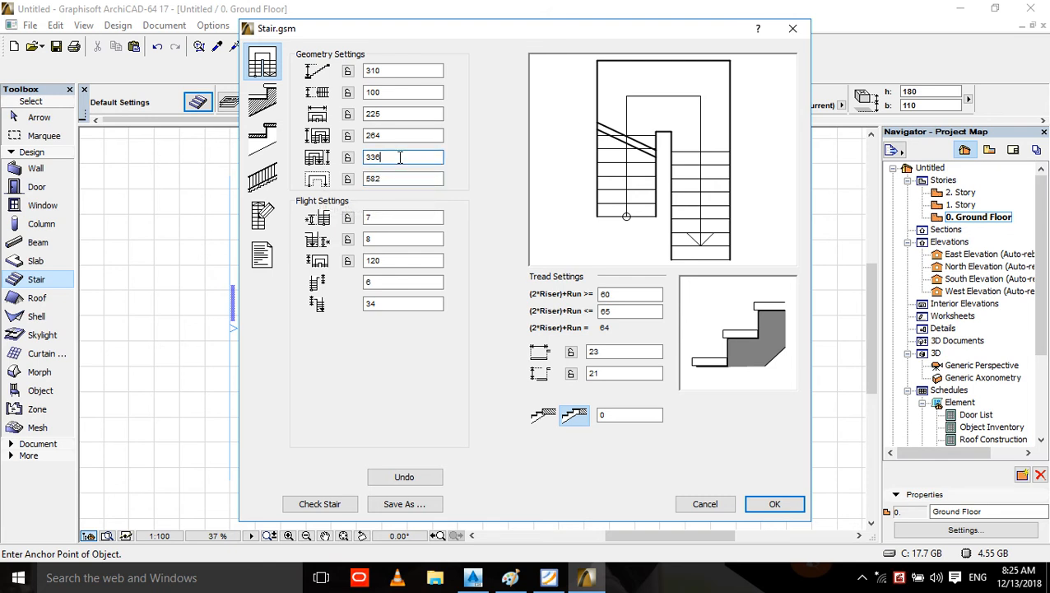
pyautogui.doubleClick(399, 157)
pyautogui.write('3')
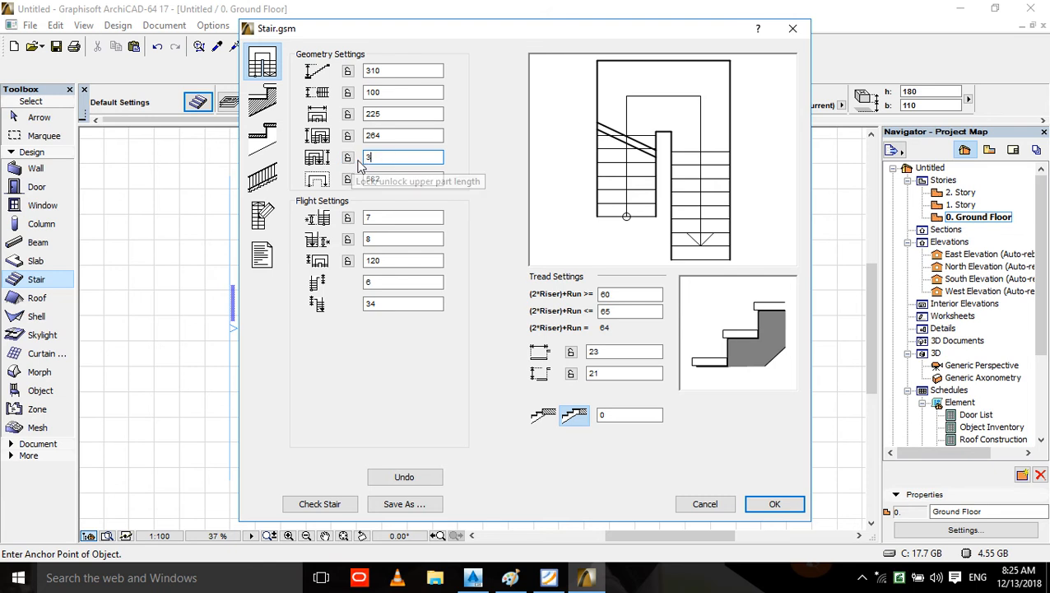
pyautogui.write('00')
pyautogui.click(399, 135)
pyautogui.doubleClick(399, 135)
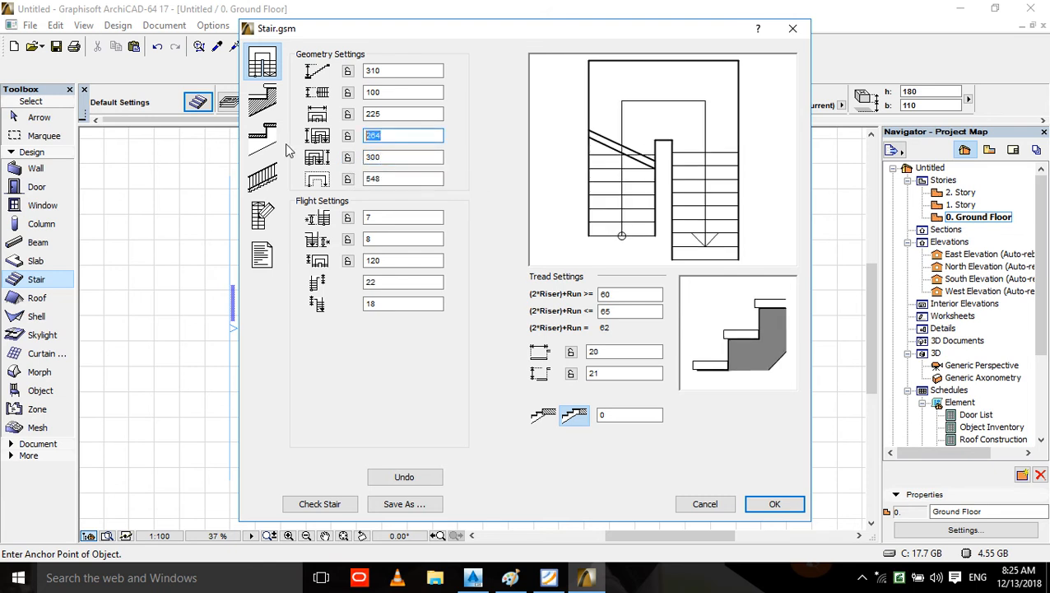
pyautogui.write('300')
pyautogui.click(402, 113)
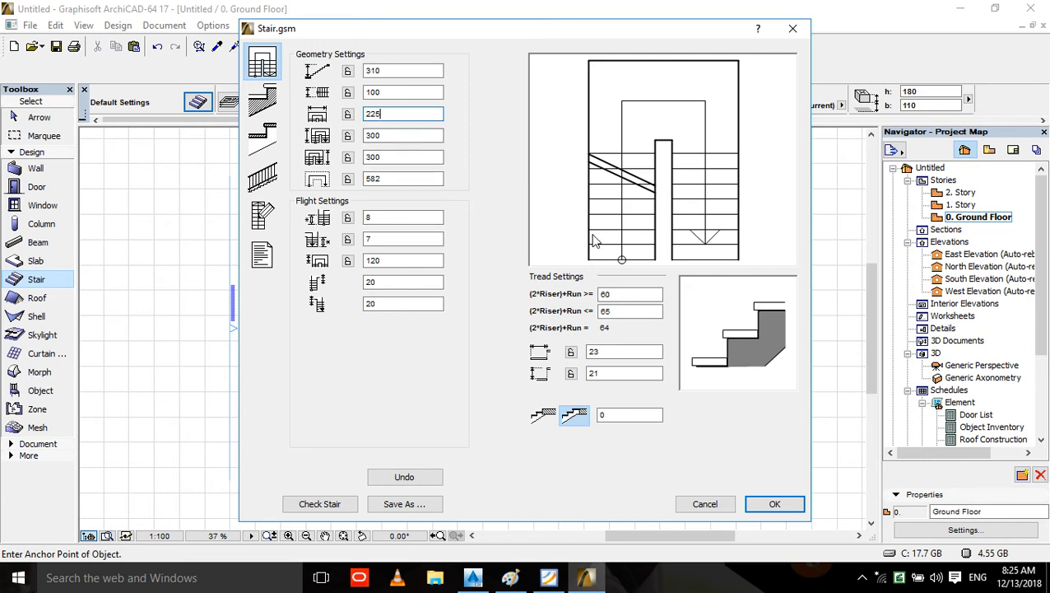
# - Lock and unlock the stair's upper part length, and set the length of the walking line to 1000
pyautogui.click(348, 157)
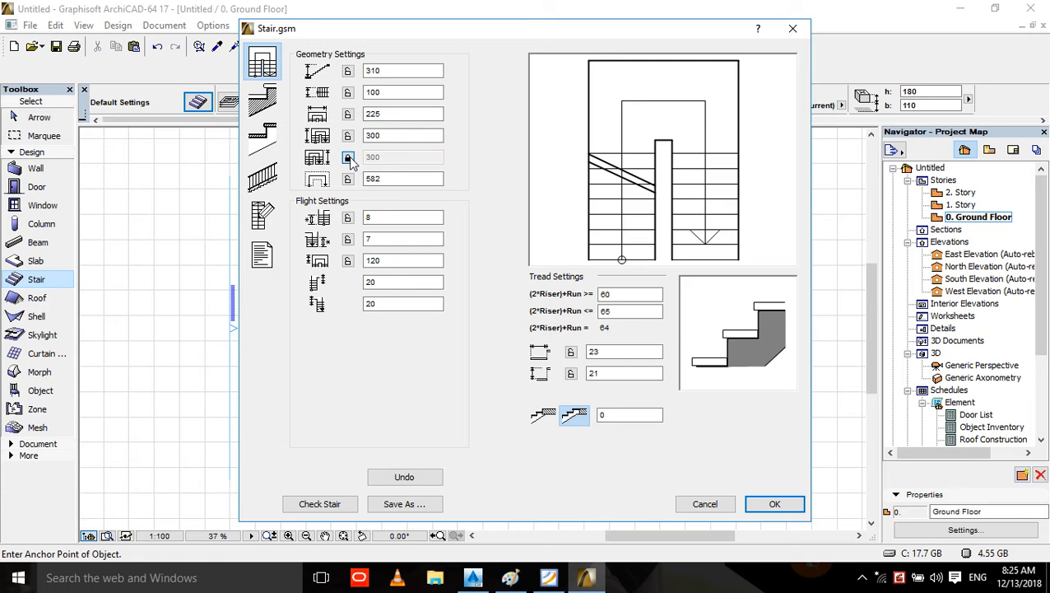
pyautogui.click(349, 160)
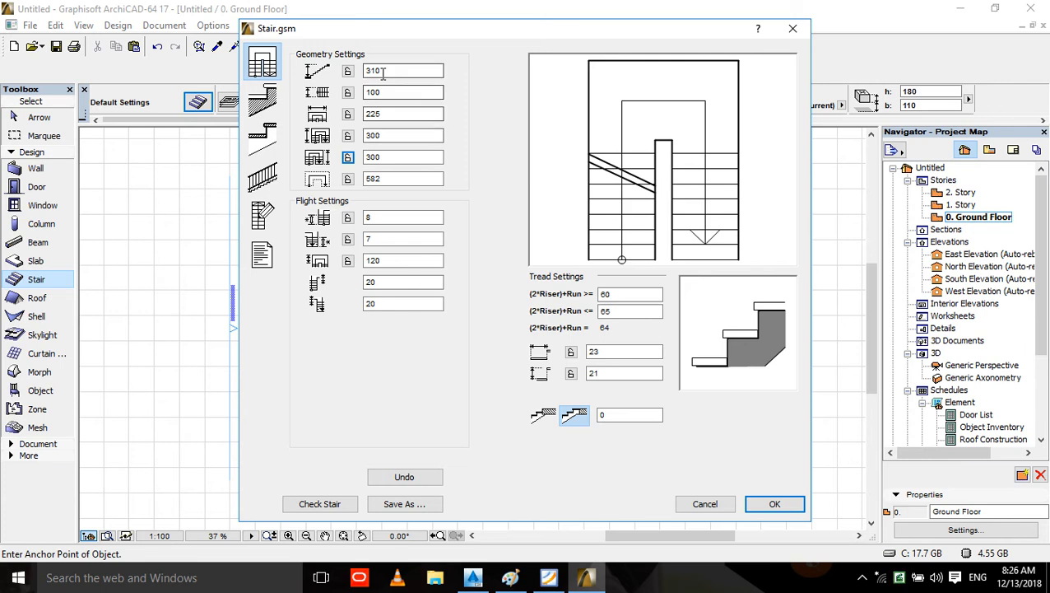
pyautogui.doubleClick(375, 178)
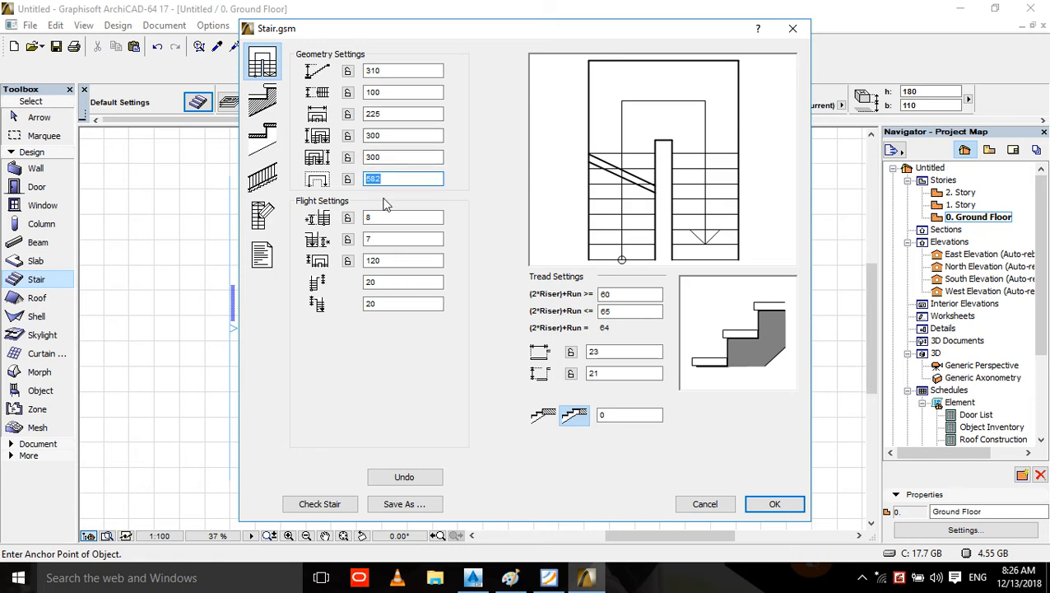
pyautogui.write('1000')
pyautogui.press('Return')
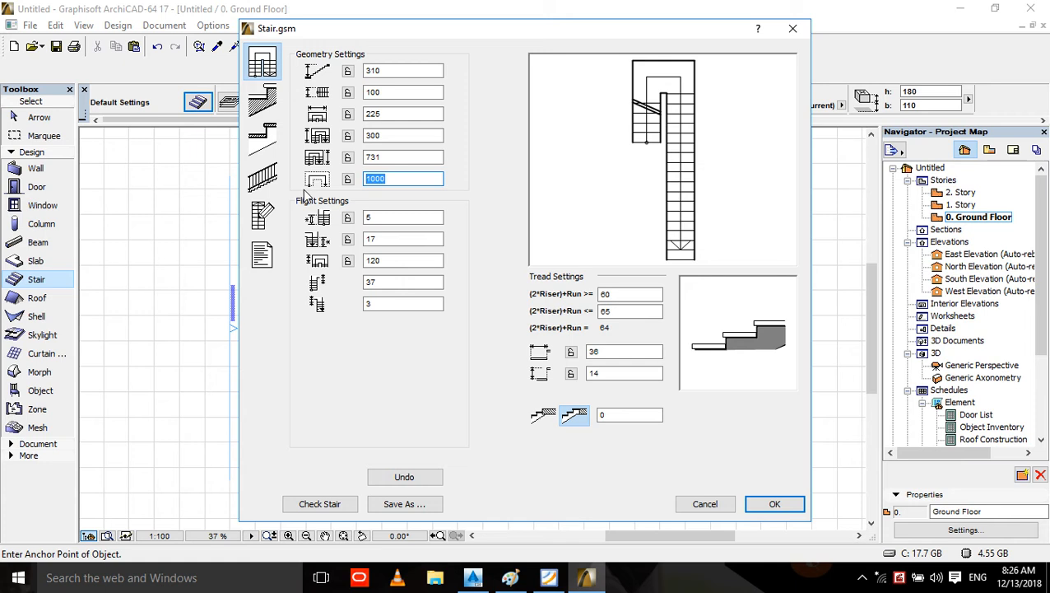
# - Set the length of the stair's walking line back to 582
pyautogui.write('582')
pyautogui.press('Return')
pyautogui.click(419, 157)
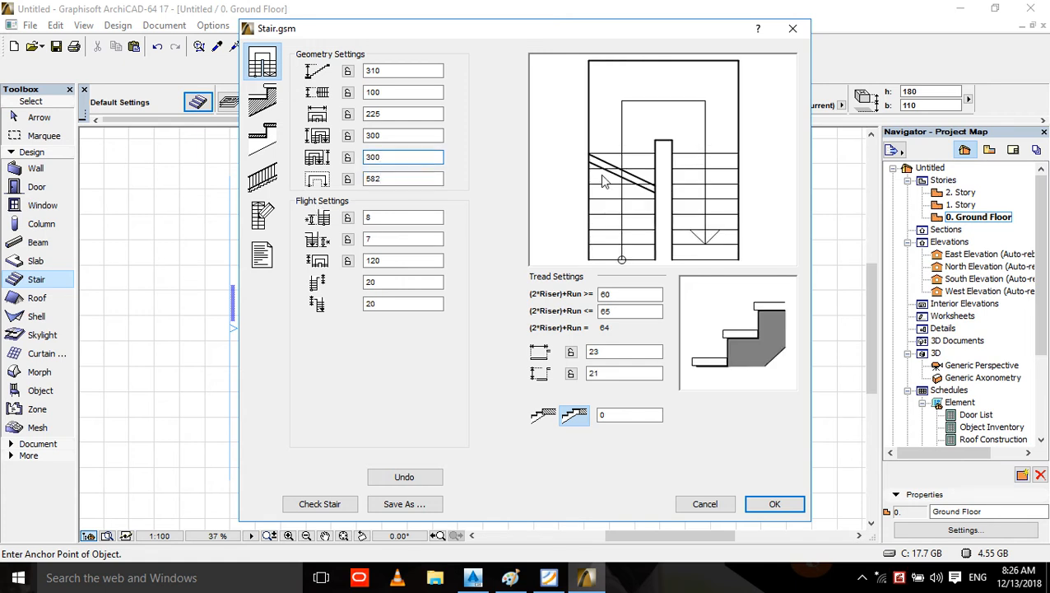
# - Set the number of risers to 20 on the lower side and 40 on the upper side
pyautogui.click(368, 218)
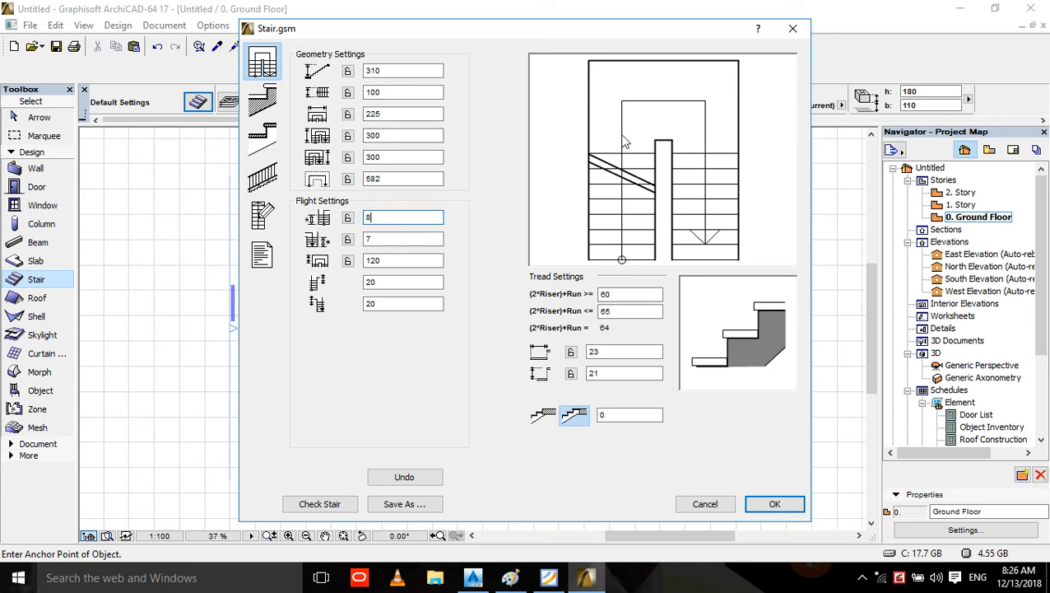
pyautogui.doubleClick(389, 218)
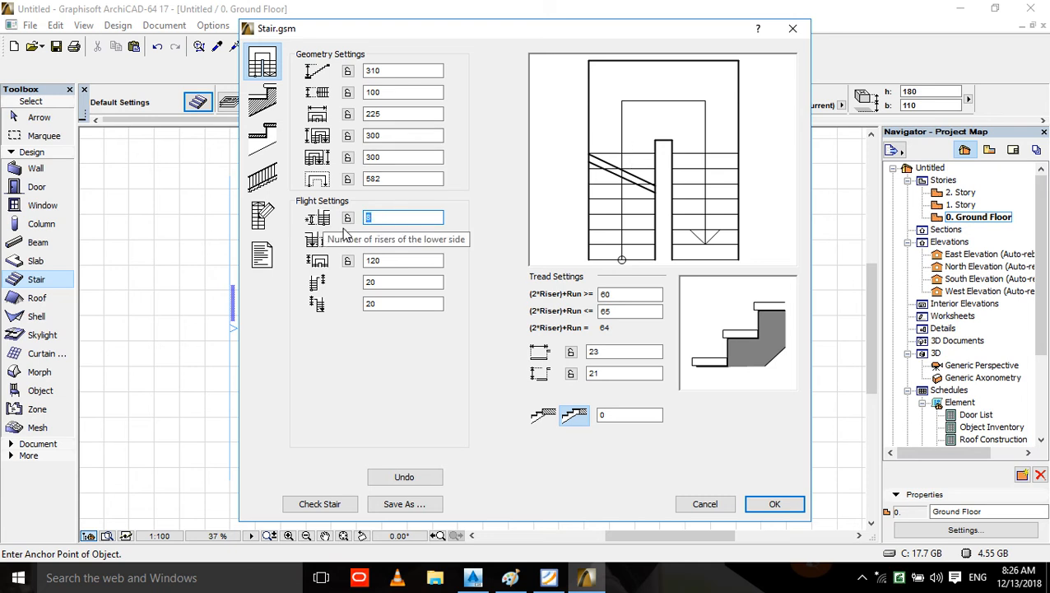
pyautogui.write('20')
pyautogui.press('Tab')
pyautogui.write('2')
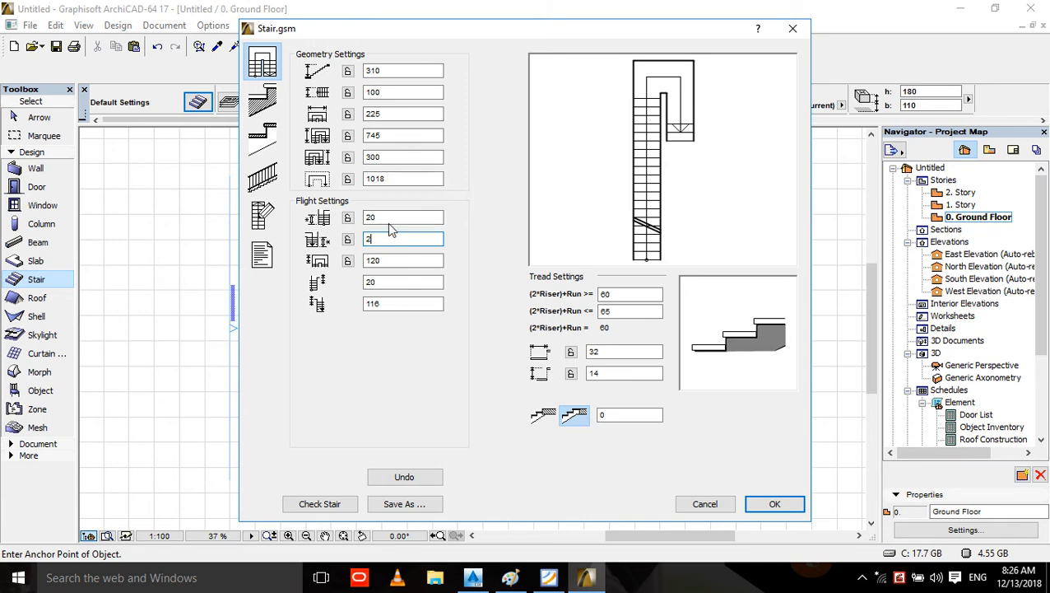
pyautogui.press('BackSpace')
pyautogui.write('4')
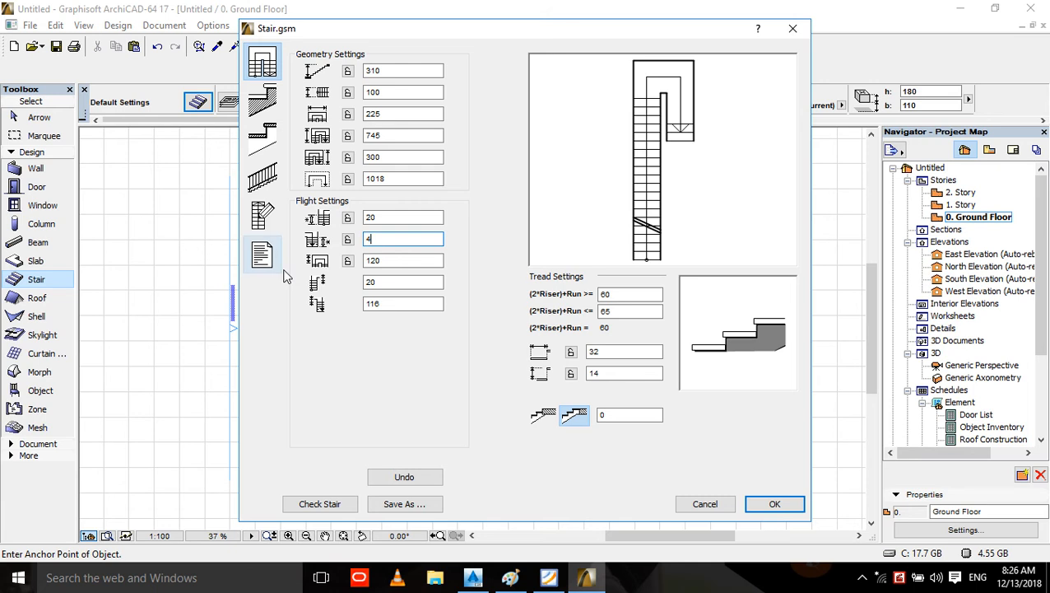
pyautogui.write('0')
# - Set the number of risers to 2 on the lower side and 8 on the upper side
pyautogui.doubleClick(403, 218)
pyautogui.write('2')
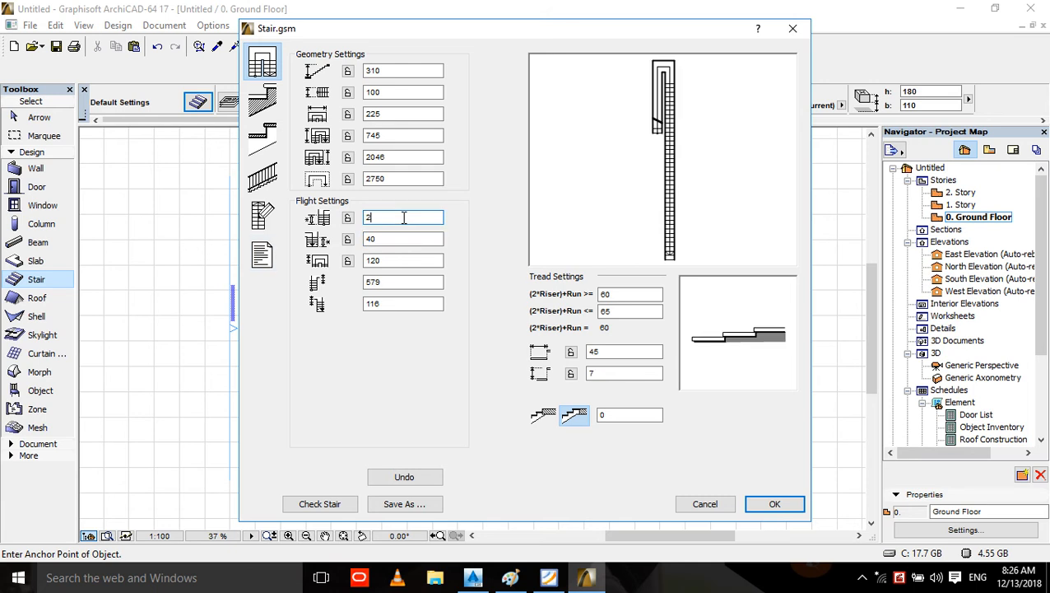
pyautogui.doubleClick(392, 239)
pyautogui.write('8')
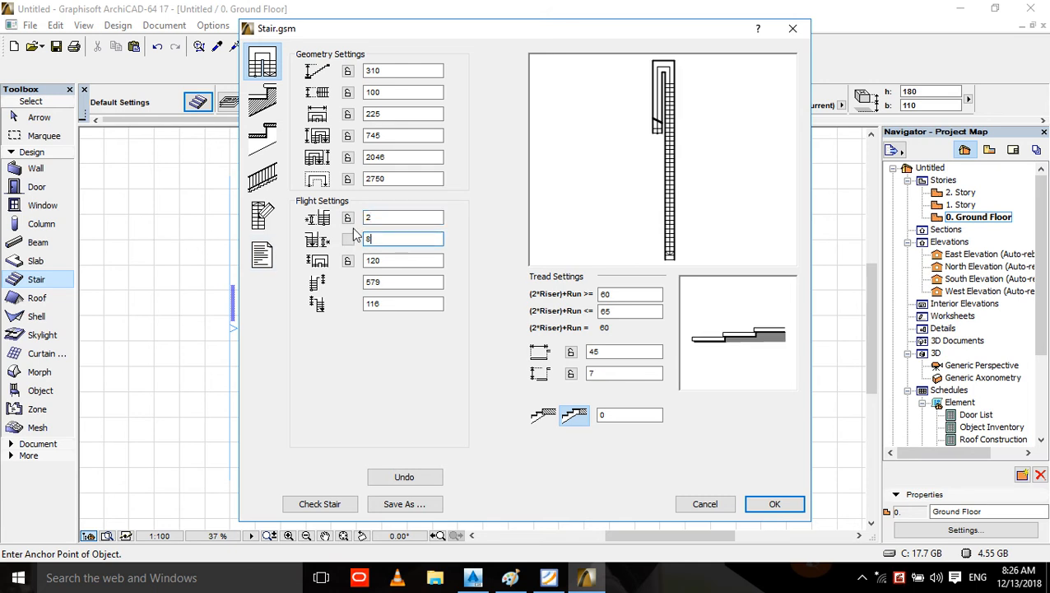
pyautogui.press('Tab')
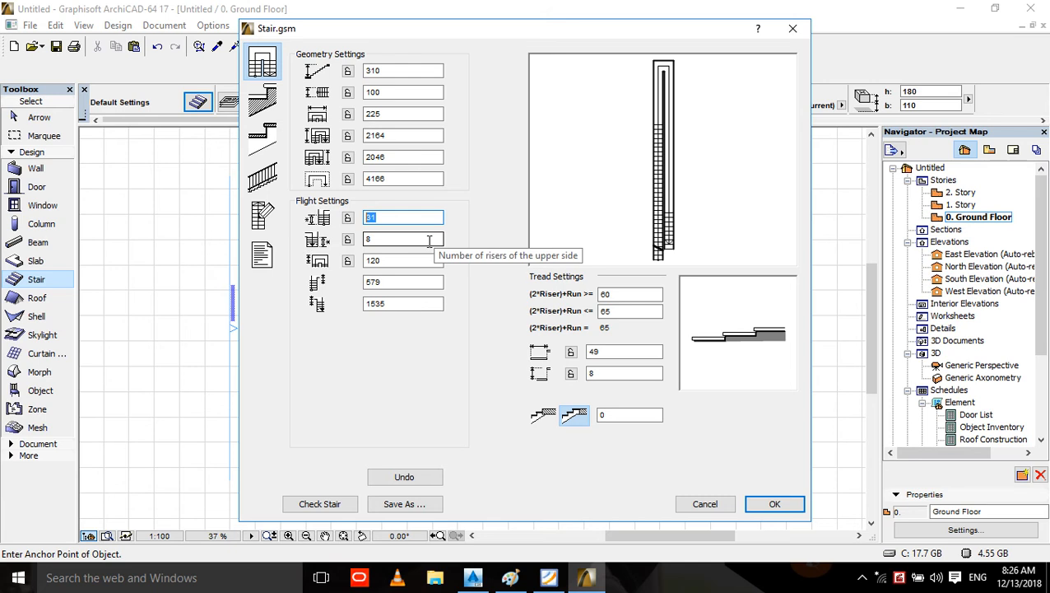
# - Set the number of risers to 8 on the lower side and 7 on the upper side
pyautogui.write('8')
pyautogui.doubleClick(401, 239)
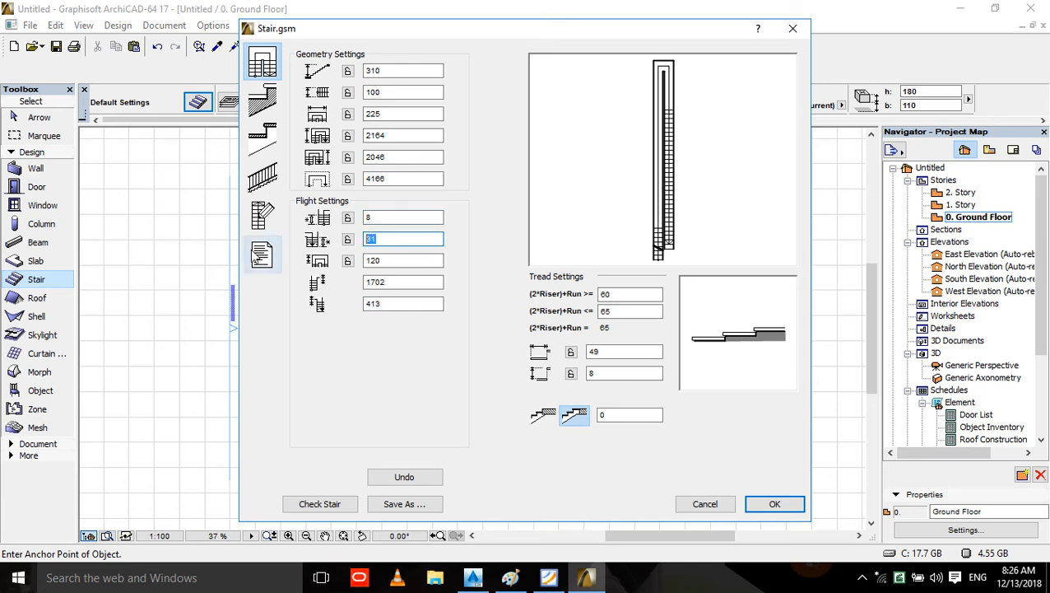
pyautogui.write('7')
pyautogui.doubleClick(380, 218)
pyautogui.write('32')
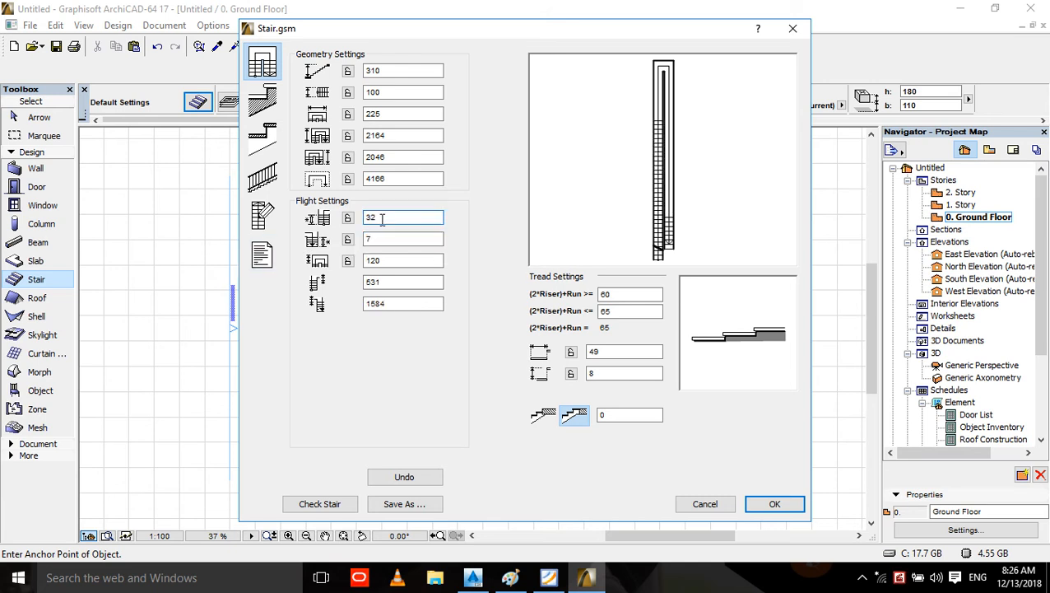
# - Try to set the length of the stair's walking line to 582
pyautogui.doubleClick(395, 183)
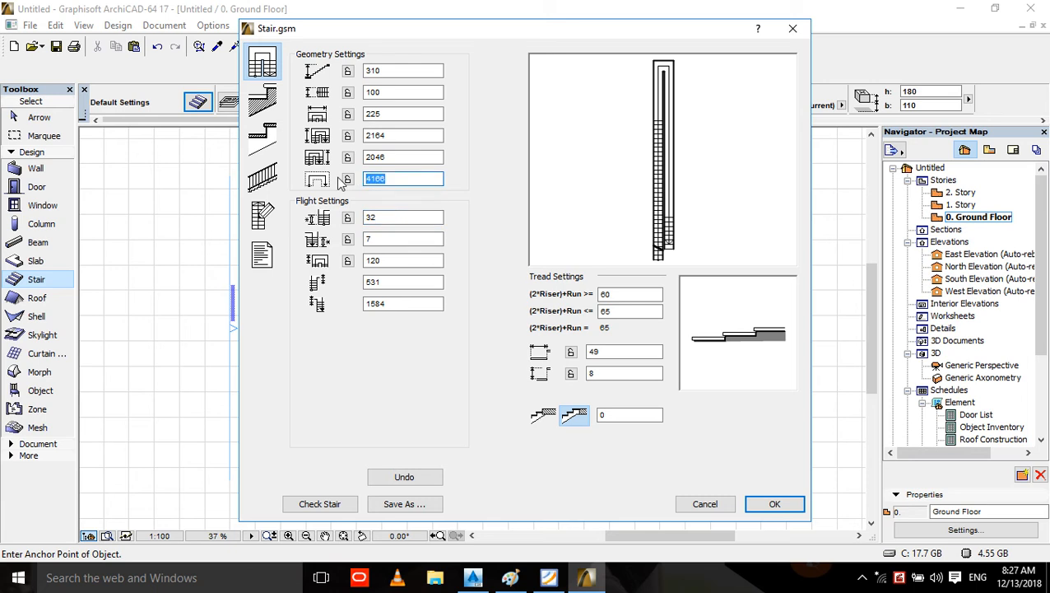
pyautogui.write('582')
pyautogui.press('Tab')
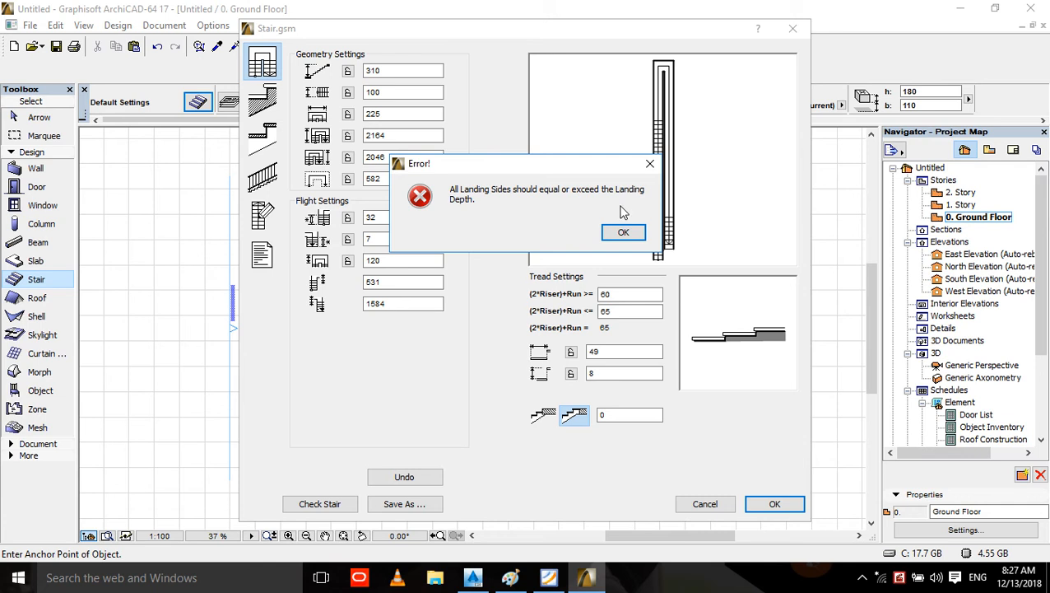
pyautogui.click(624, 233)
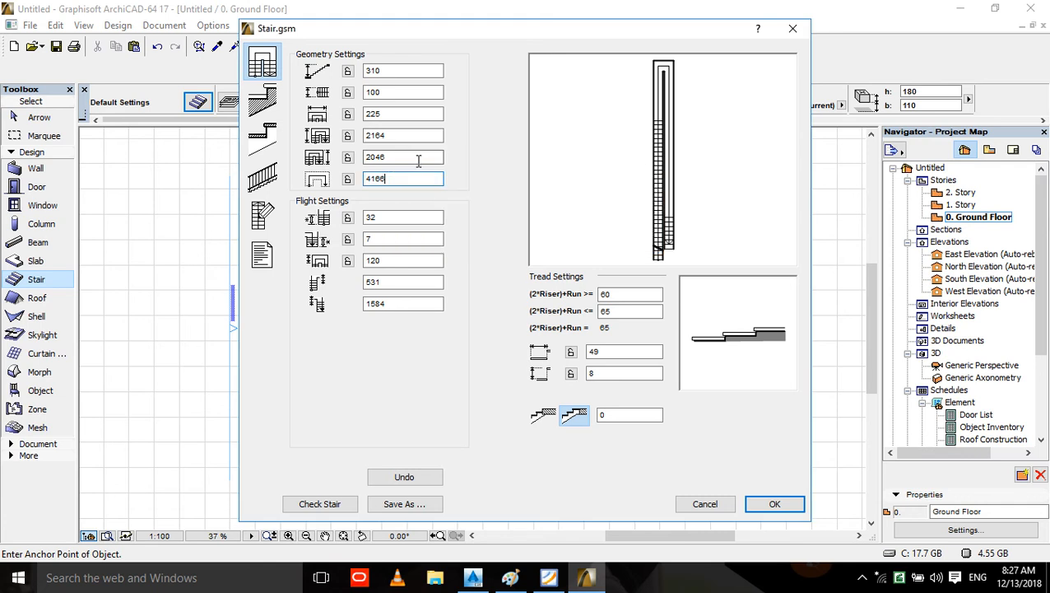
# - Try to set the stair's upper part length to 60
pyautogui.doubleClick(418, 156)
pyautogui.write('60')
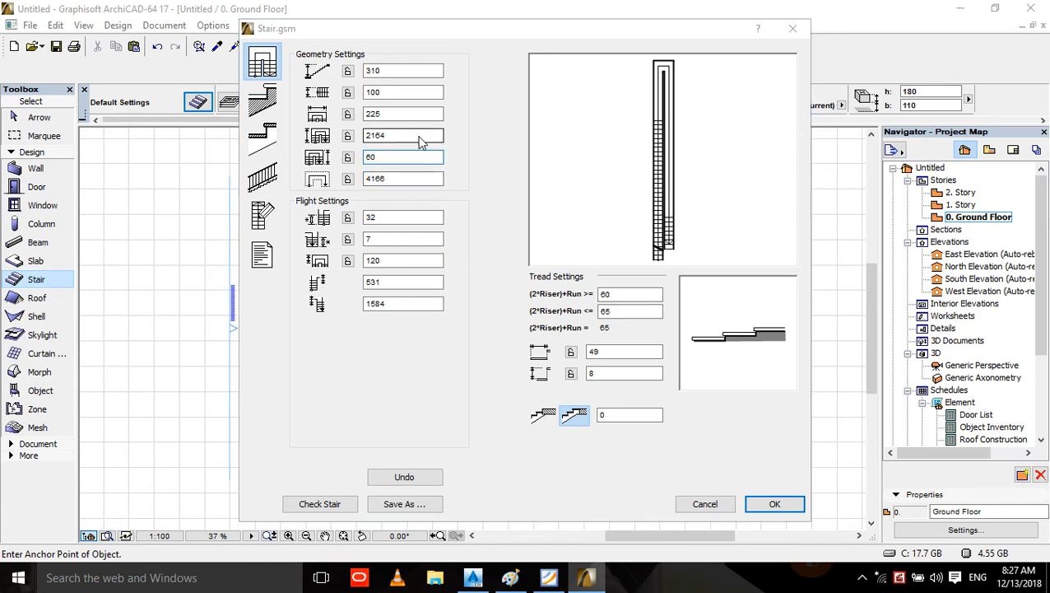
pyautogui.click(621, 232)
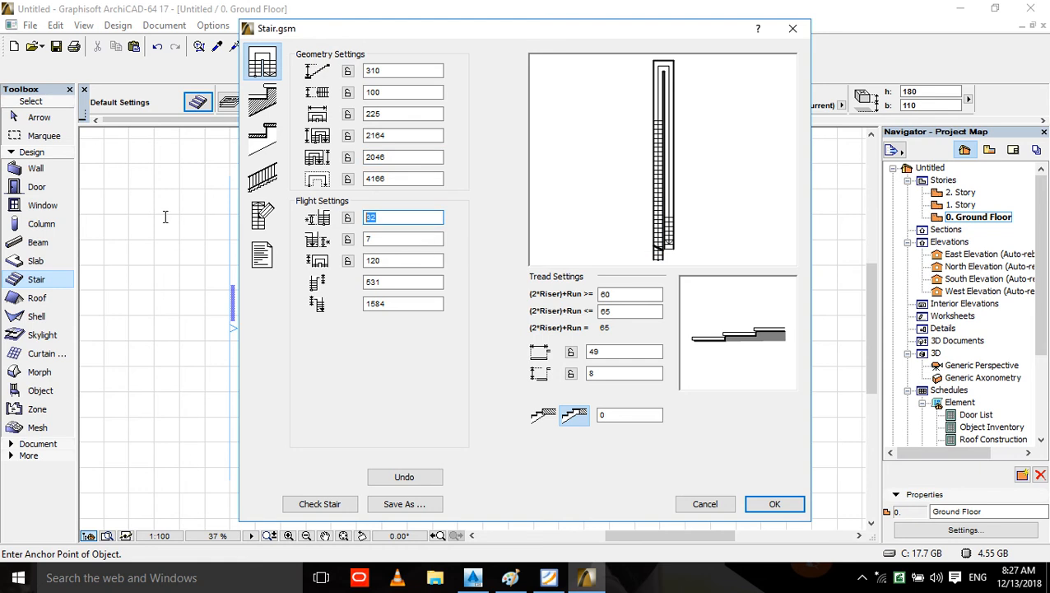
# - Enter 8 risers for the lower side and 7 risers for the upper side again
pyautogui.write('8')
pyautogui.click(399, 238)
pyautogui.moveTo(394, 239); pyautogui.dragTo(297, 239)
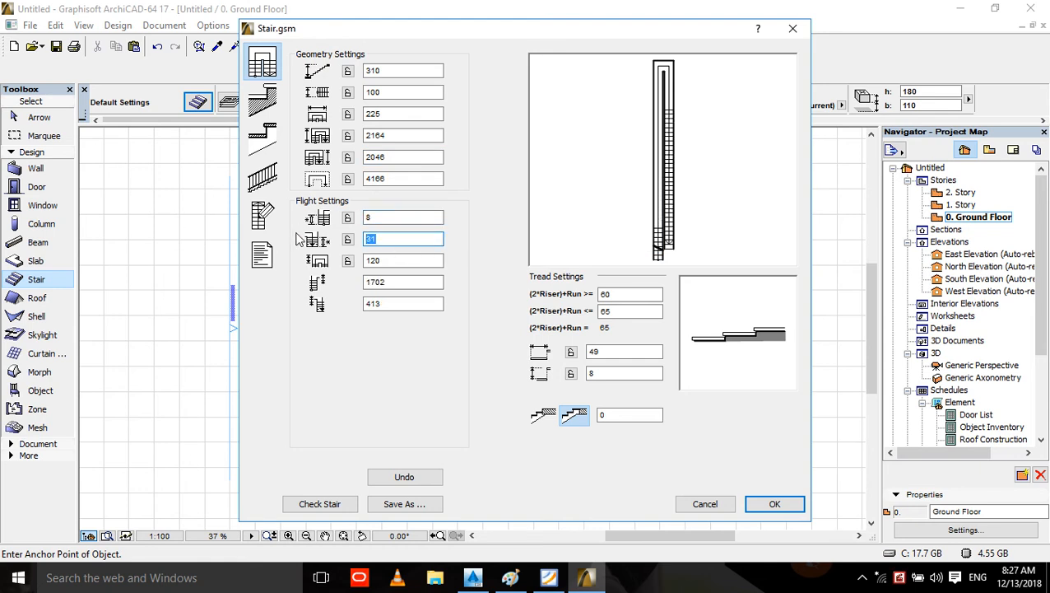
pyautogui.write('7')
pyautogui.click(402, 217)
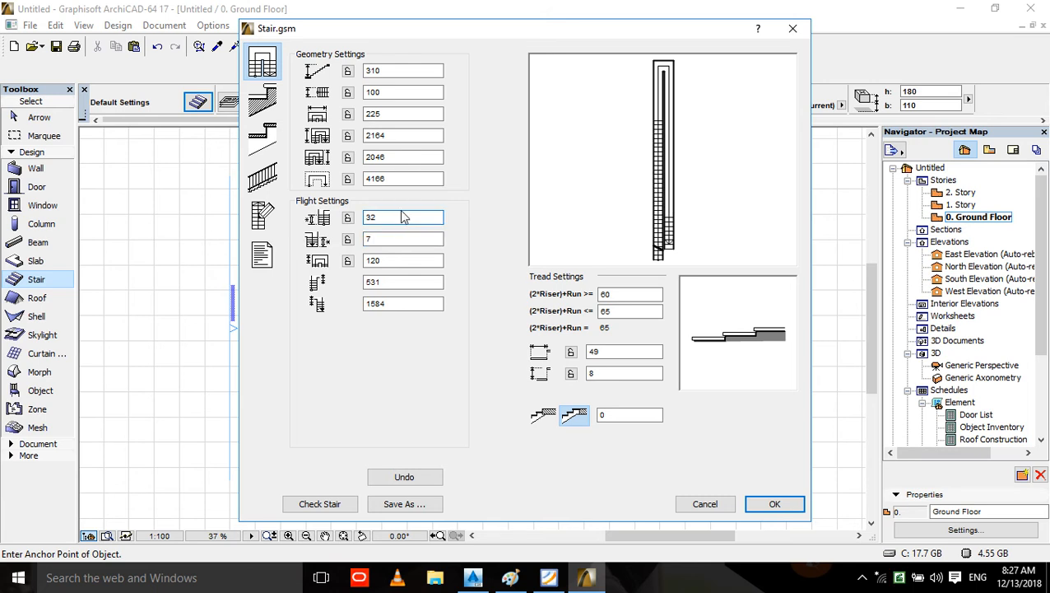
# - Try to set the stair's lower part length to 300
pyautogui.click(388, 119)
pyautogui.click(386, 135)
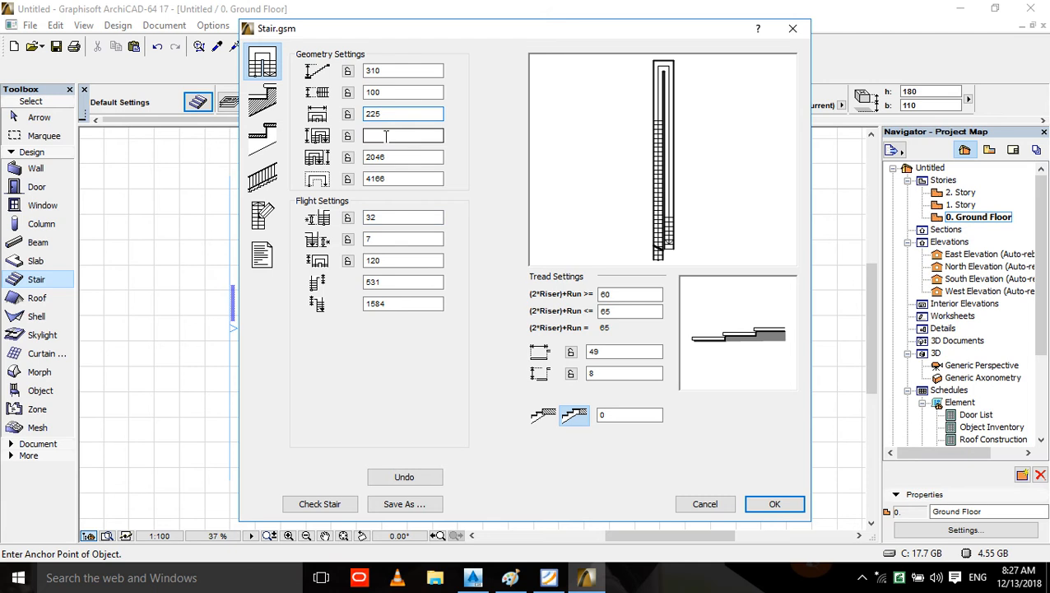
pyautogui.write('300')
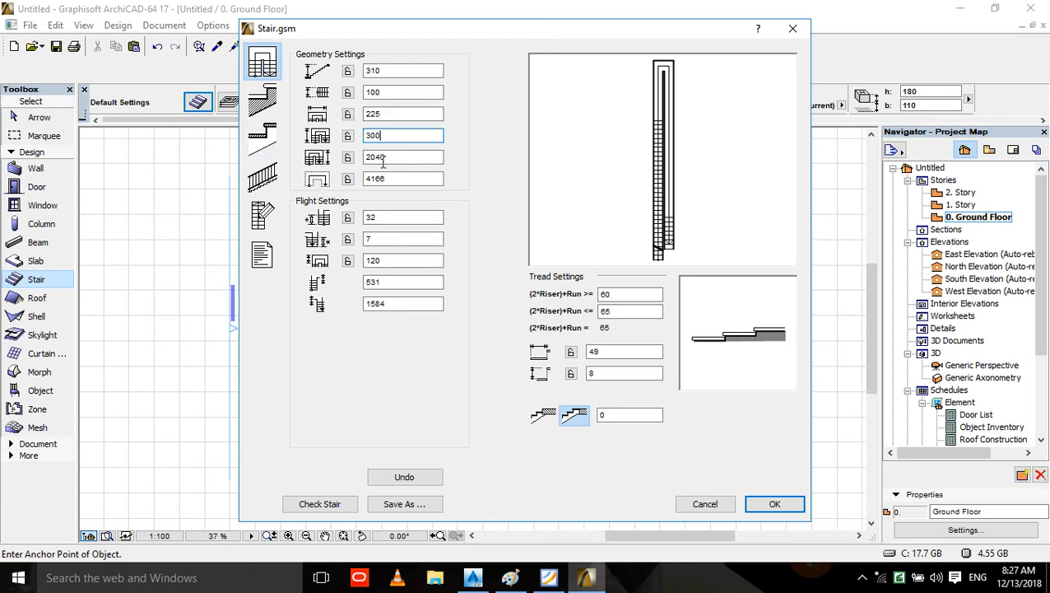
pyautogui.click(383, 161)
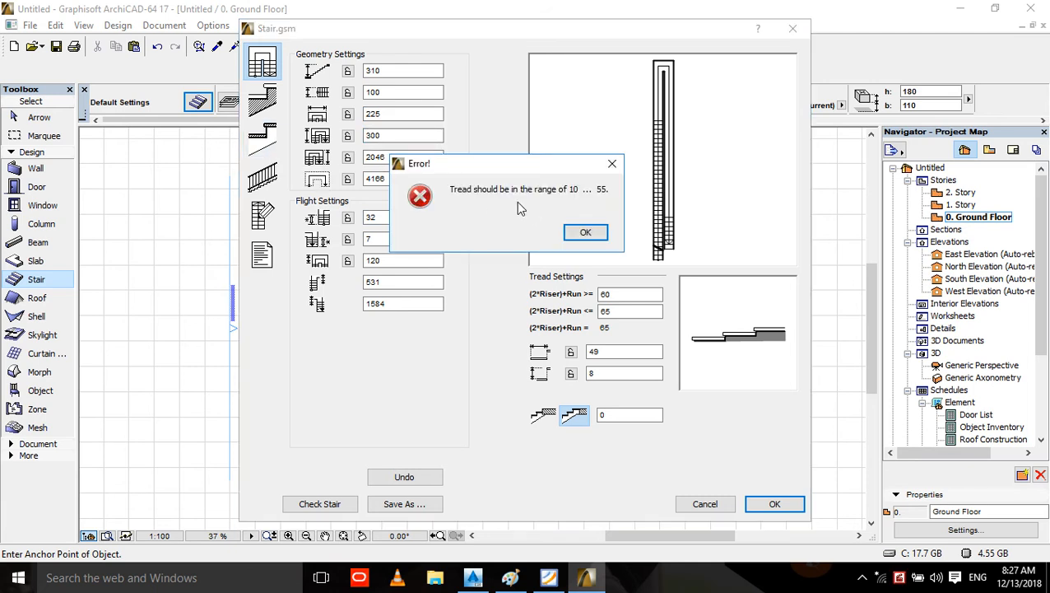
pyautogui.click(585, 233)
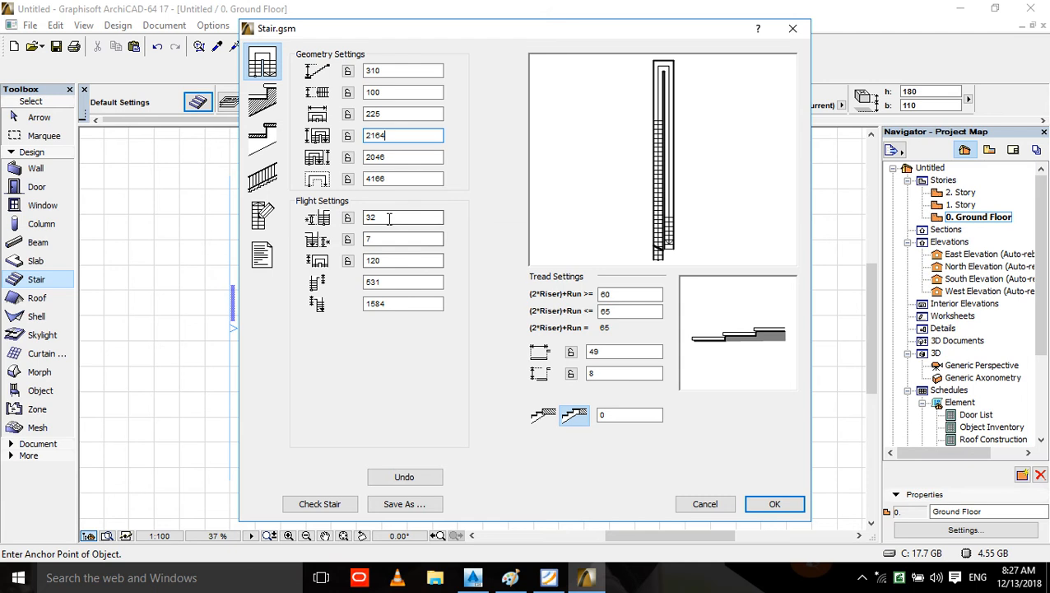
# - Try to set the tread depth to 30 in the tread settings
pyautogui.click(603, 352)
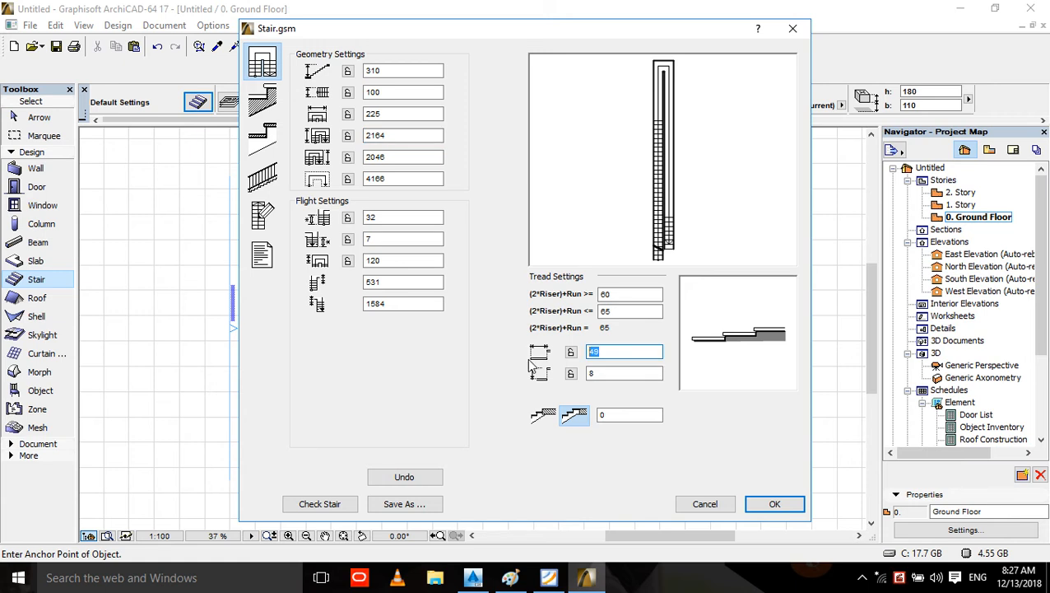
pyautogui.write('30')
pyautogui.click(619, 374)
pyautogui.click(613, 233)
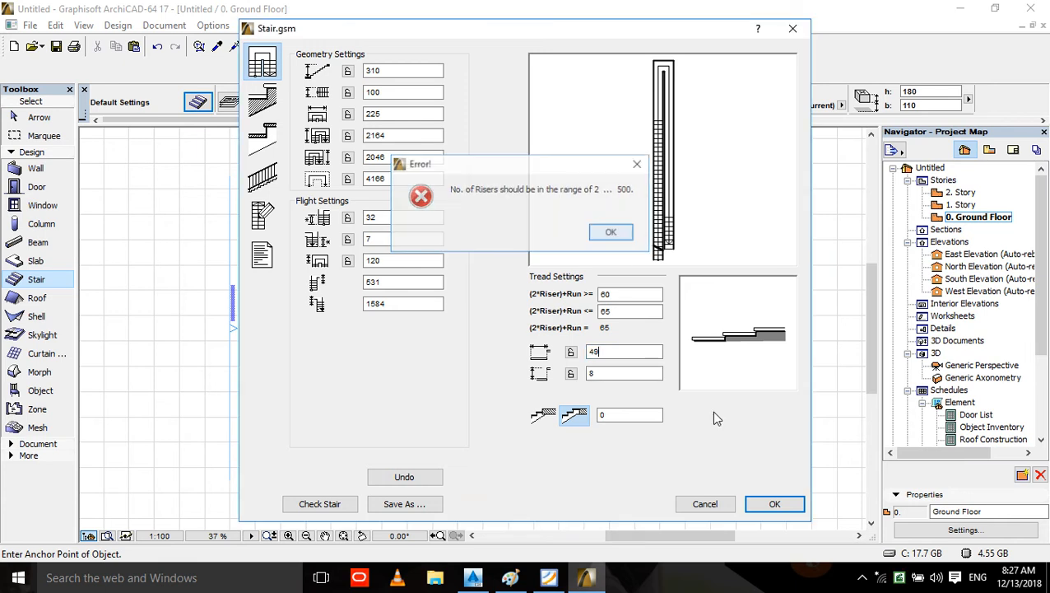
# - Discard the modified stair without saving and start a new U-shaped stair with a rectangular landing
pyautogui.click(688, 507)
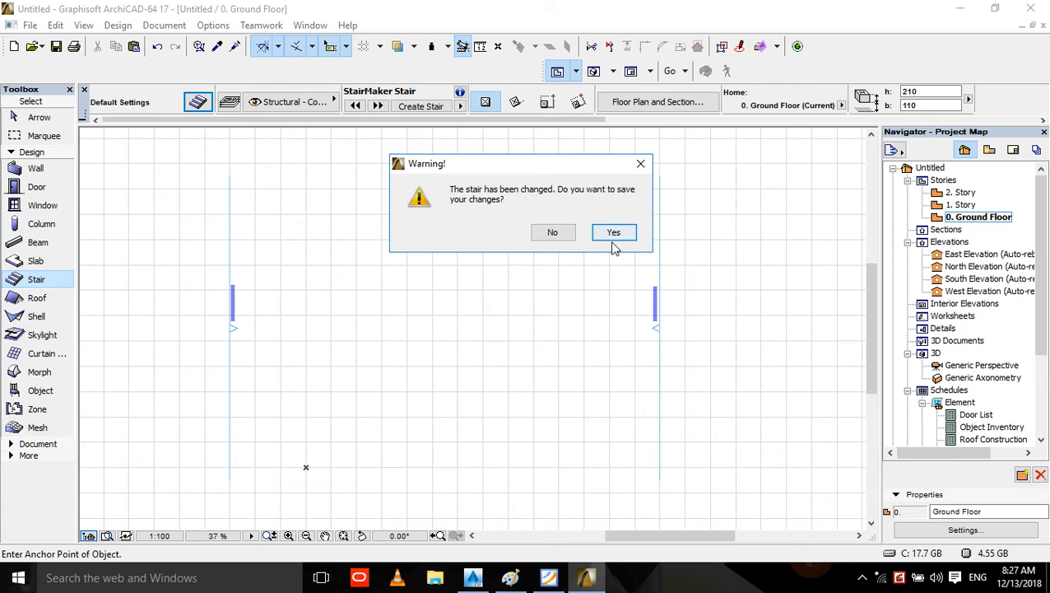
pyautogui.click(556, 233)
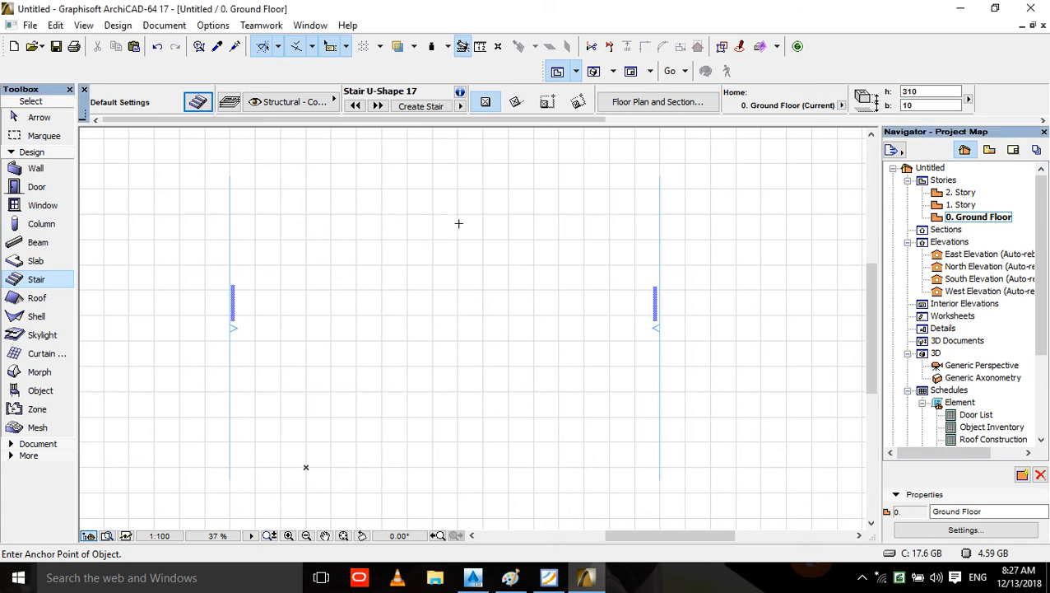
pyautogui.click(197, 102)
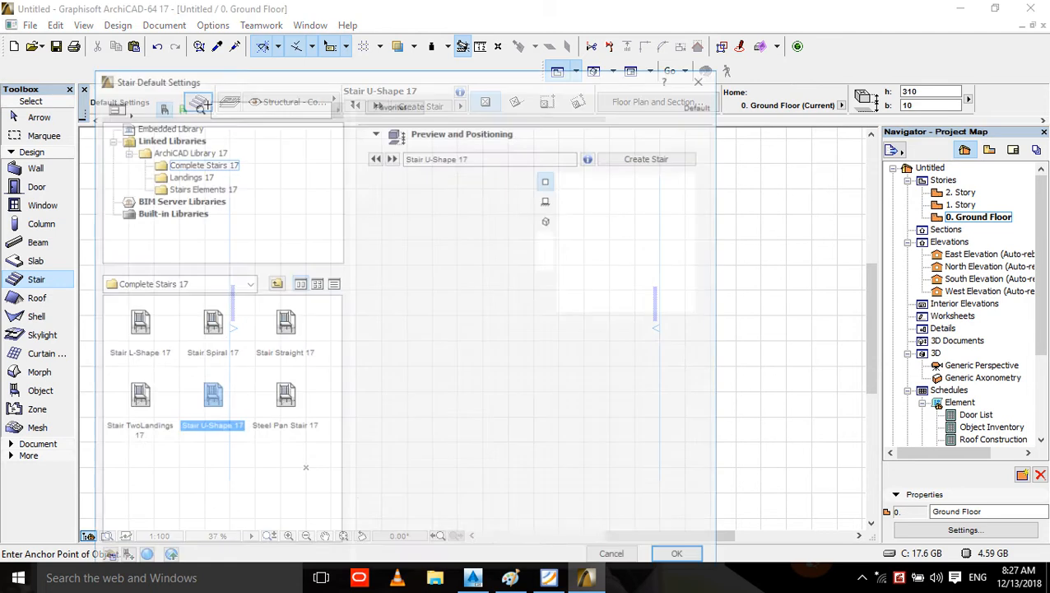
pyautogui.click(671, 157)
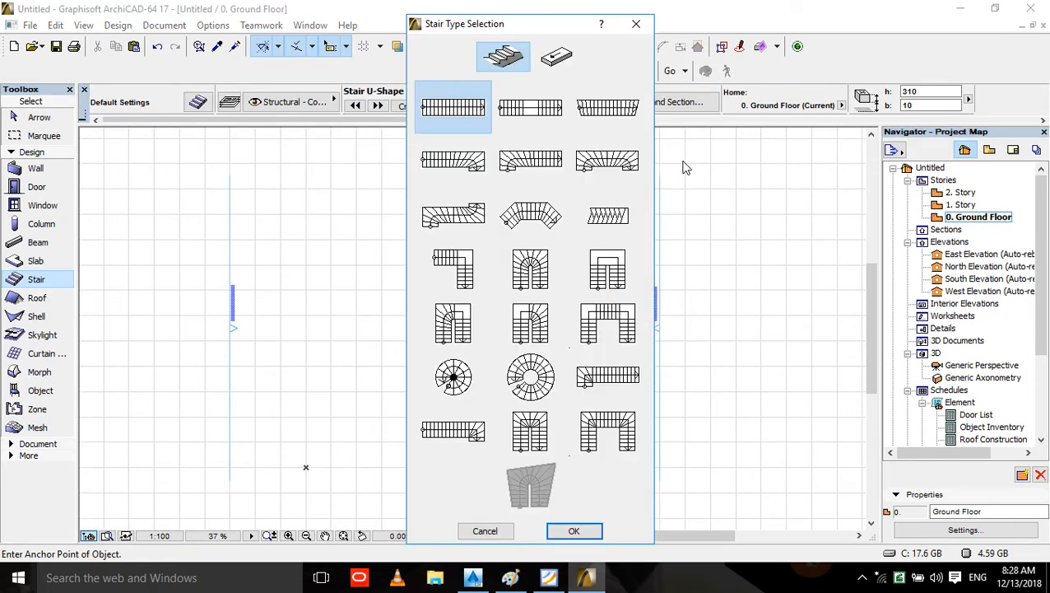
pyautogui.click(616, 265)
pyautogui.click(573, 530)
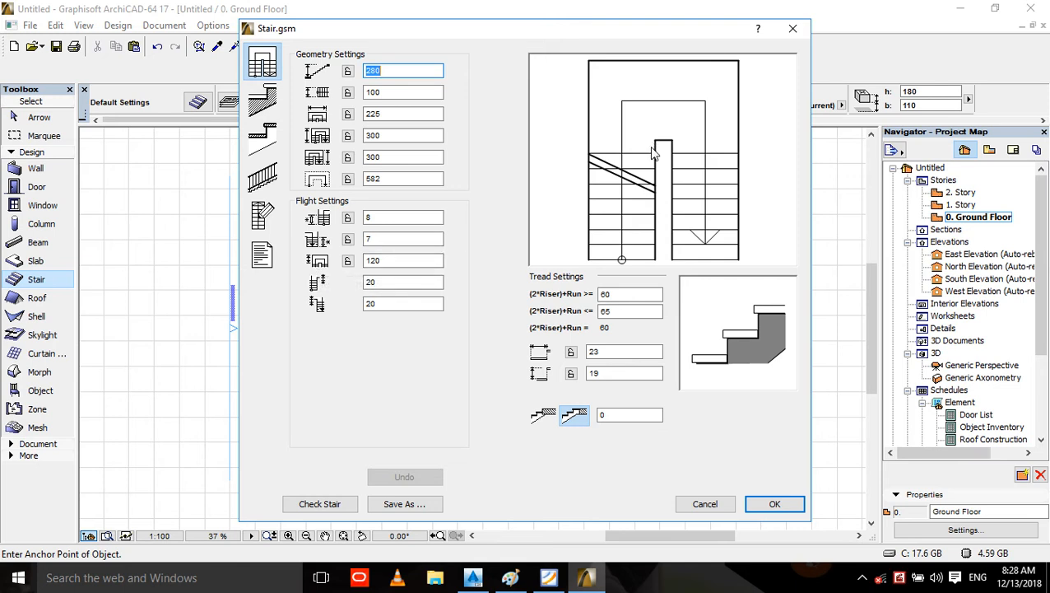
# - Set the landing extensions at the lower and upper flights to 10 each
pyautogui.click(374, 283)
pyautogui.write('10')
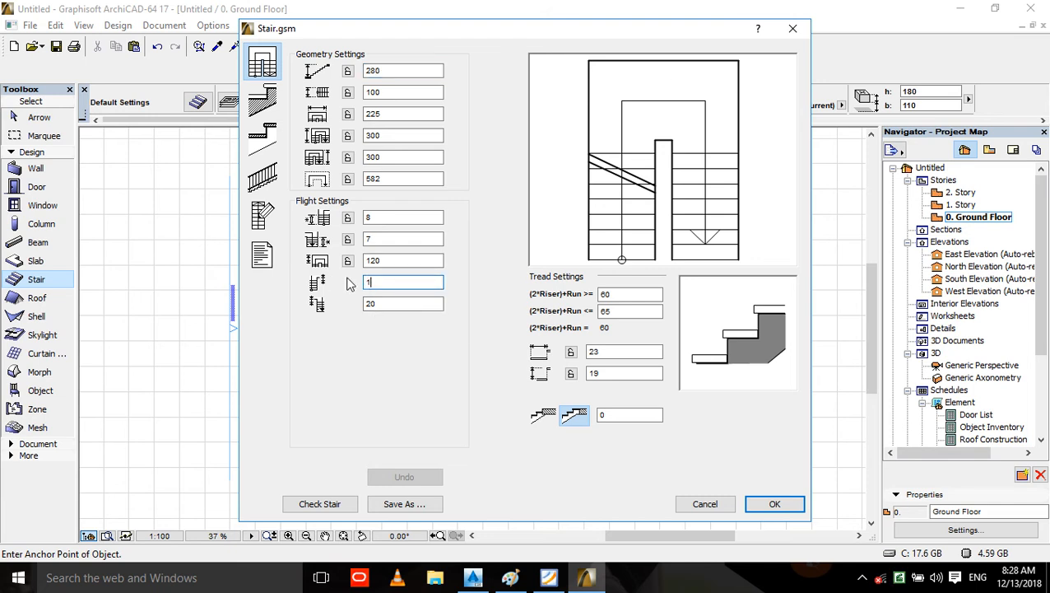
pyautogui.click(398, 303)
pyautogui.write('10')
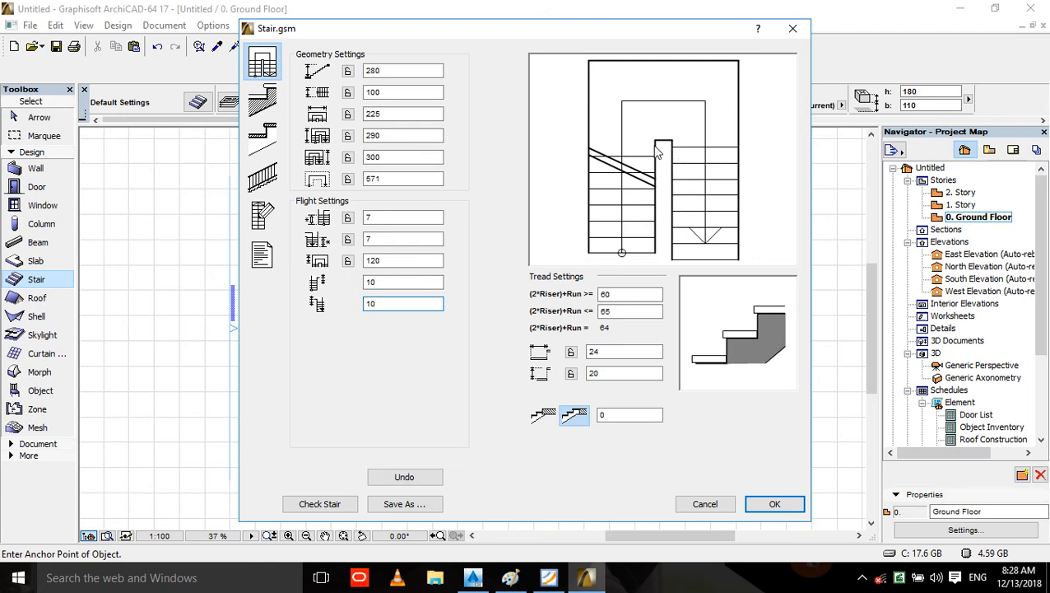
# - Set the landing extension at the lower flight to 3
pyautogui.click(407, 280)
pyautogui.write('03')
pyautogui.press('Tab')
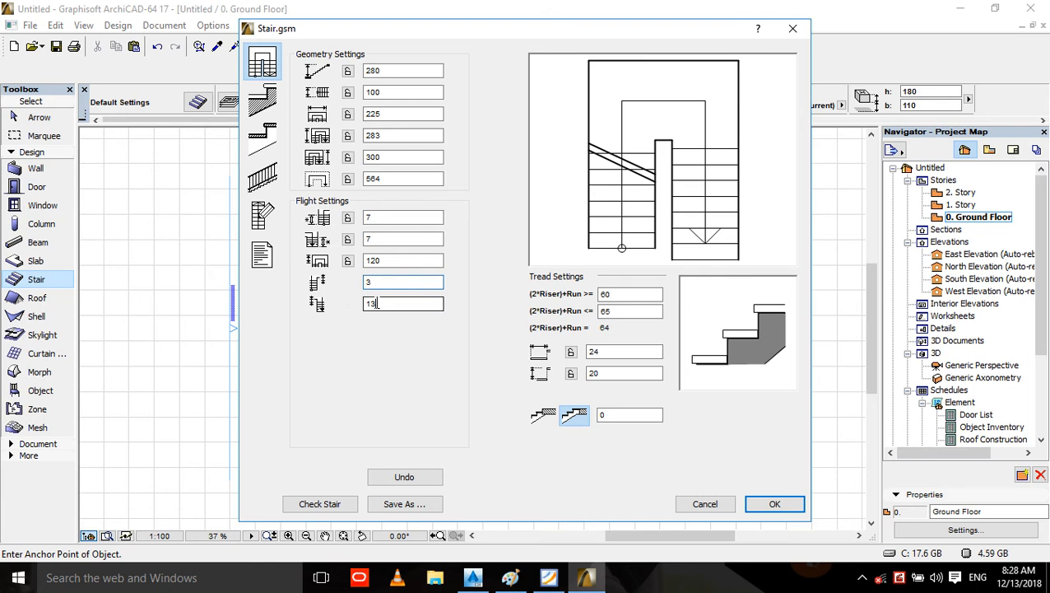
# - Set the landing extension at the upper flight to 13 and try a step count of 8 for the lower flight
pyautogui.write('13')
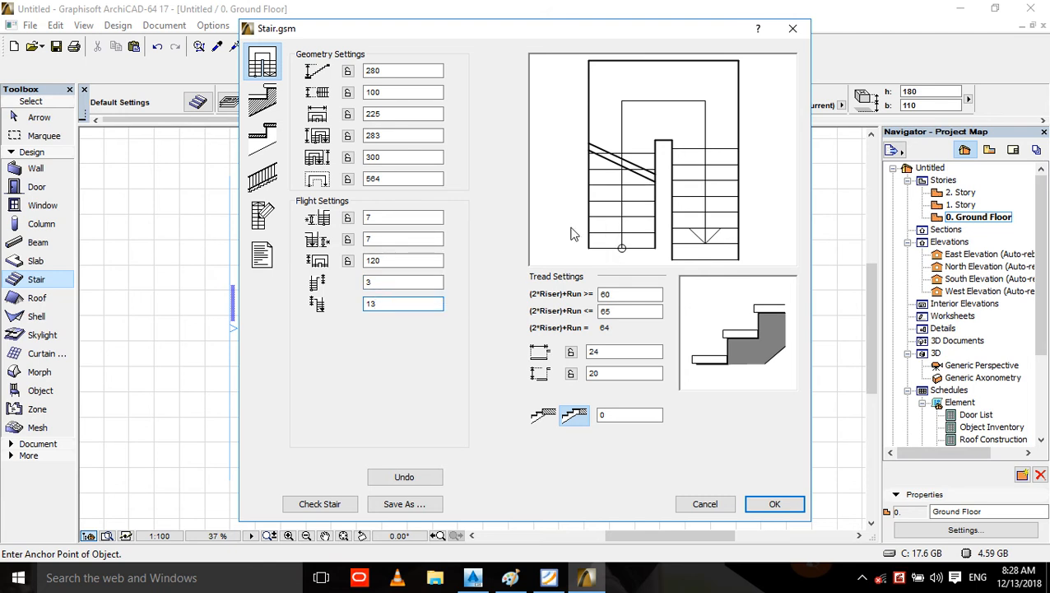
pyautogui.click(395, 216)
pyautogui.write('8')
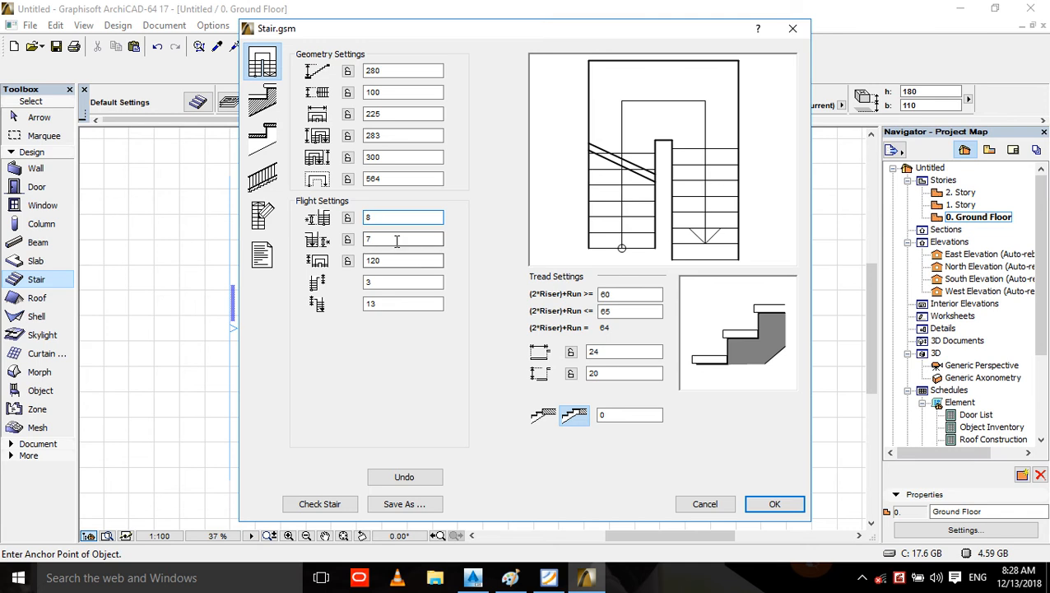
pyautogui.click(408, 282)
pyautogui.click(605, 232)
pyautogui.click(394, 281)
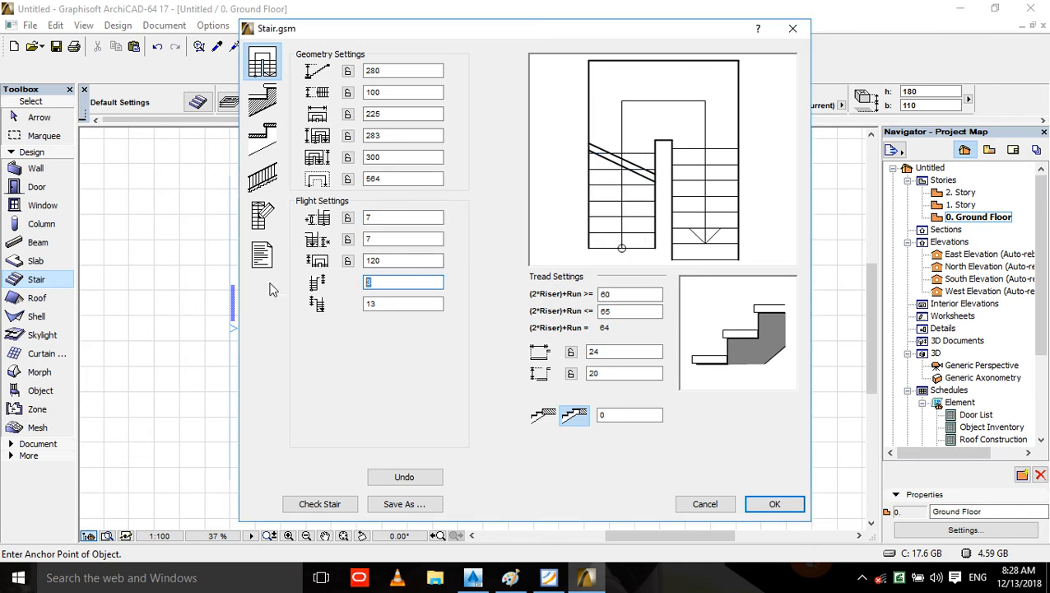
# - Set the landing extensions at the lower and upper flights to 20 each
pyautogui.write('1')
pyautogui.press('BackSpace')
pyautogui.write('20')
pyautogui.moveTo(392, 308); pyautogui.dragTo(274, 309)
pyautogui.write('20')
pyautogui.click(387, 287)
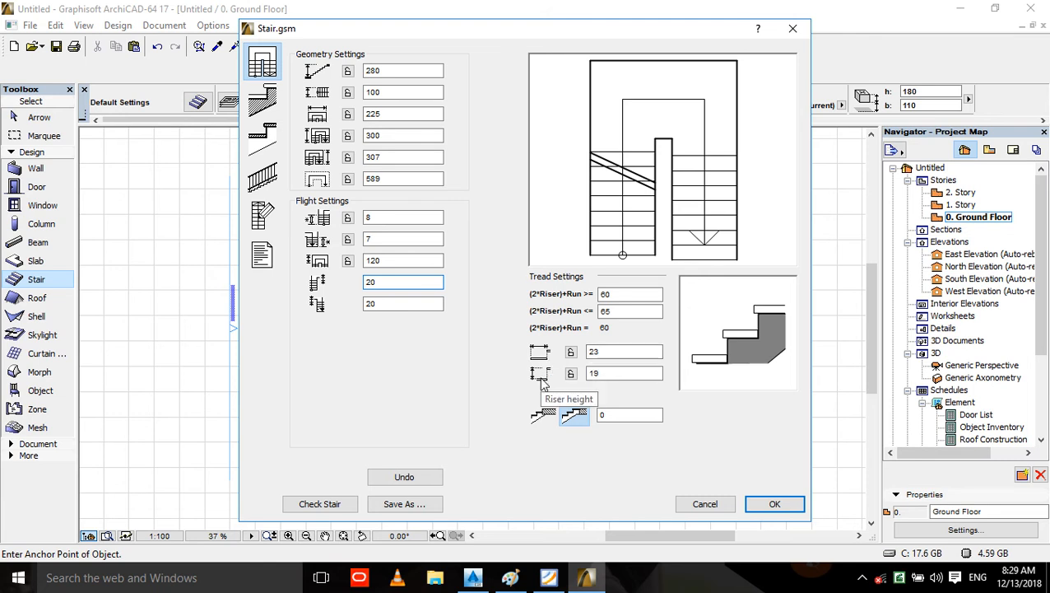
# - Set the tread depth to 30 and the riser height to 15 in the tread settings
pyautogui.click(596, 352)
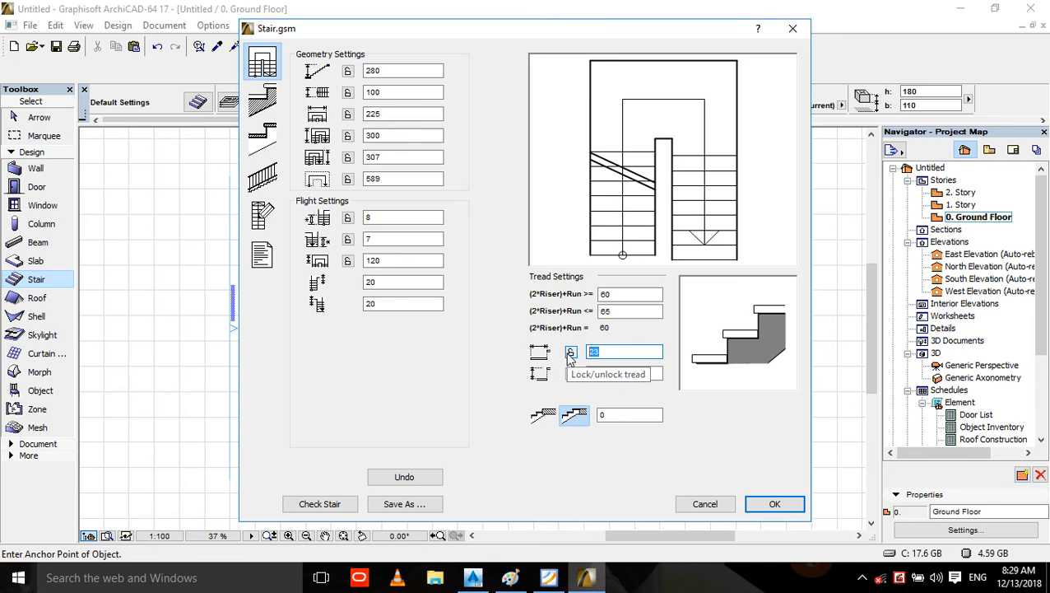
pyautogui.write('30')
pyautogui.press('Tab')
pyautogui.click(607, 375)
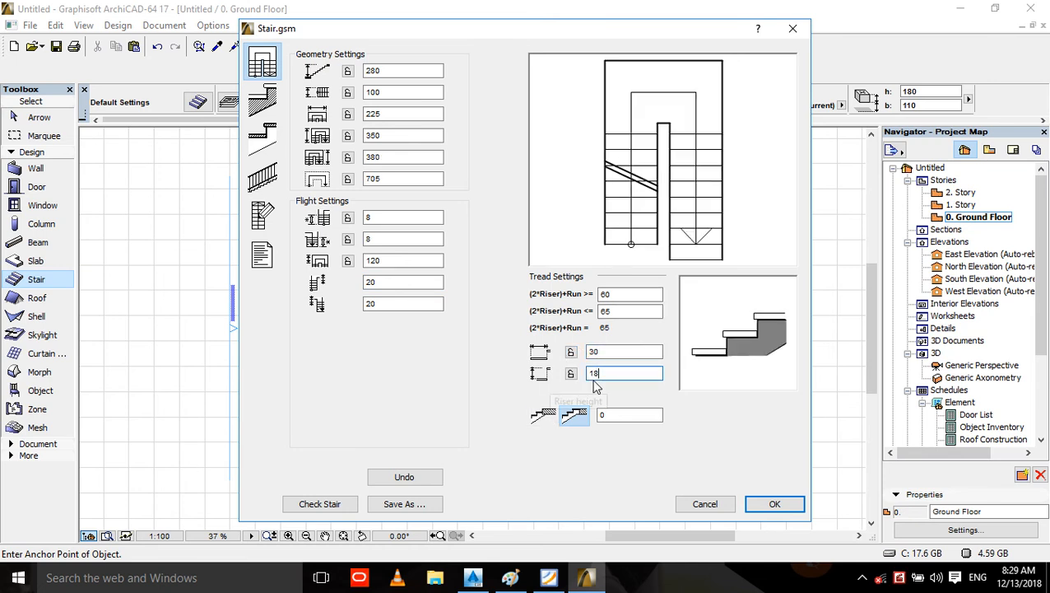
pyautogui.press('BackSpace')
pyautogui.write('5')
pyautogui.click(625, 353)
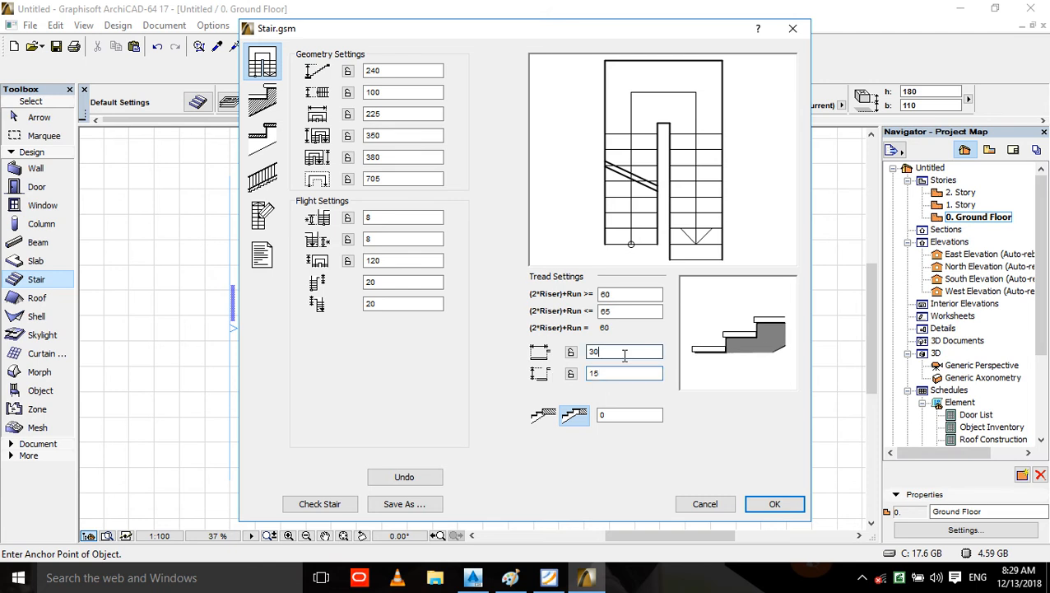
pyautogui.click(621, 374)
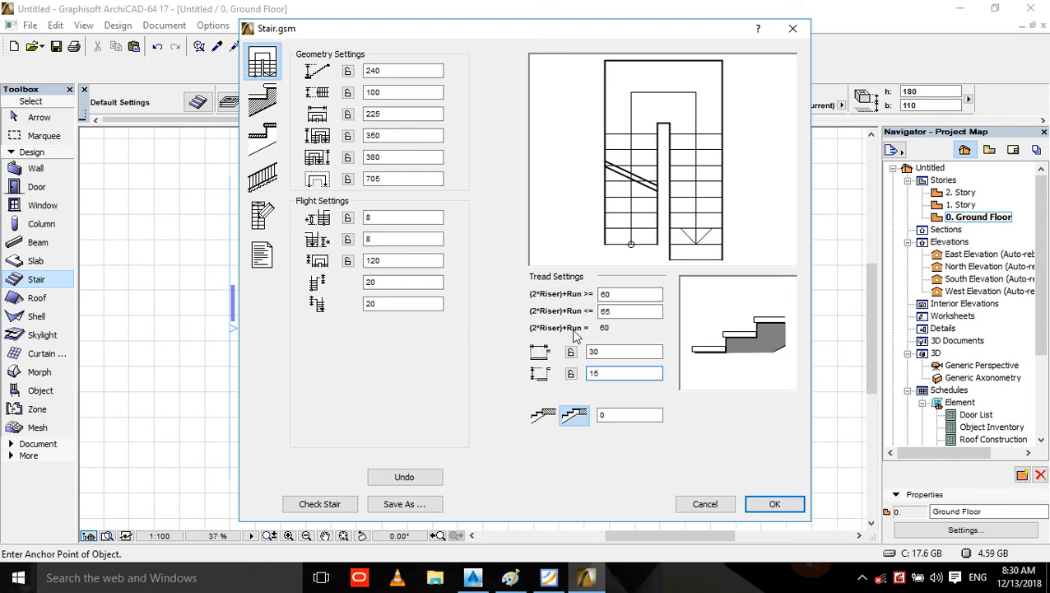
# - Compare the open-tread and stringer structure types in the structure settings and return to the first solid type
pyautogui.click(265, 98)
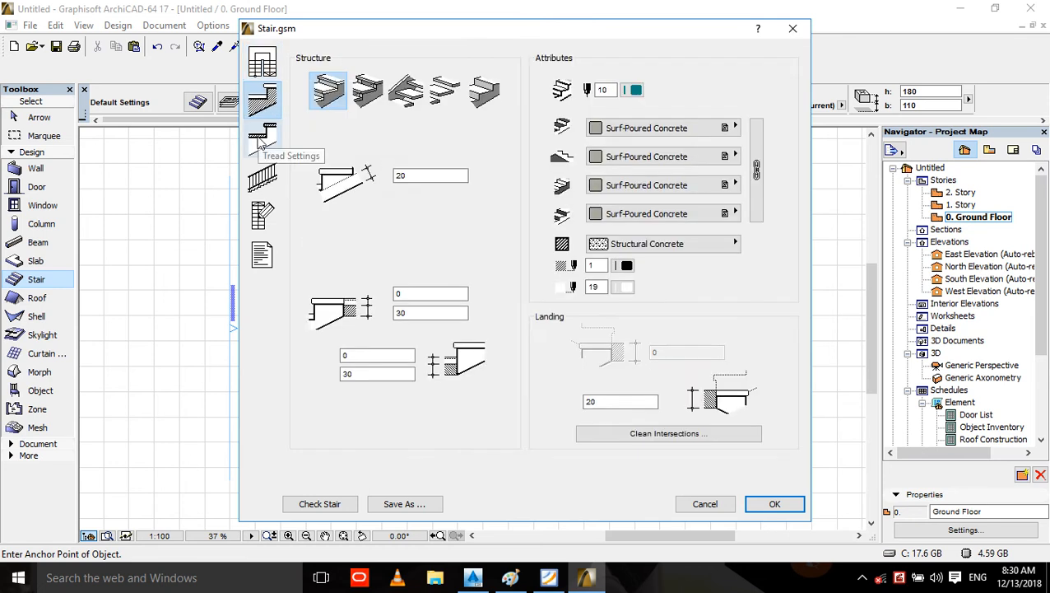
pyautogui.click(276, 64)
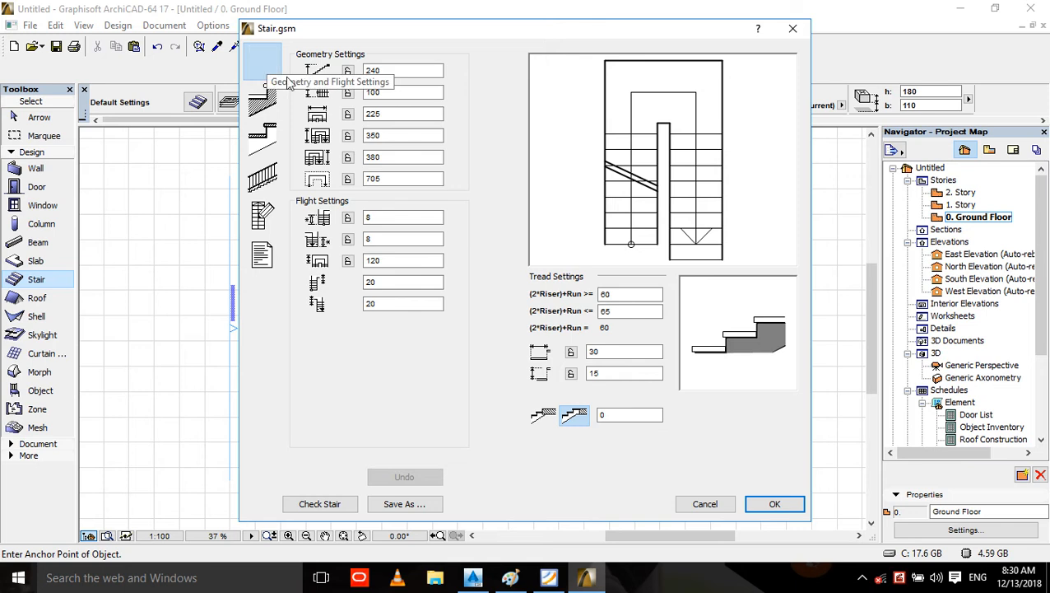
pyautogui.click(265, 66)
pyautogui.click(263, 99)
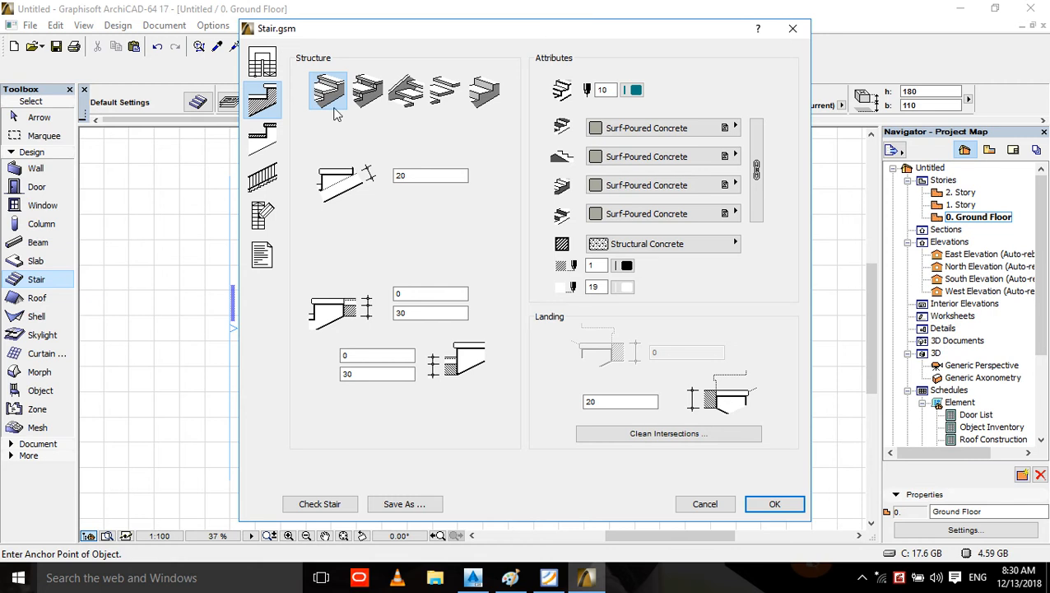
pyautogui.click(431, 97)
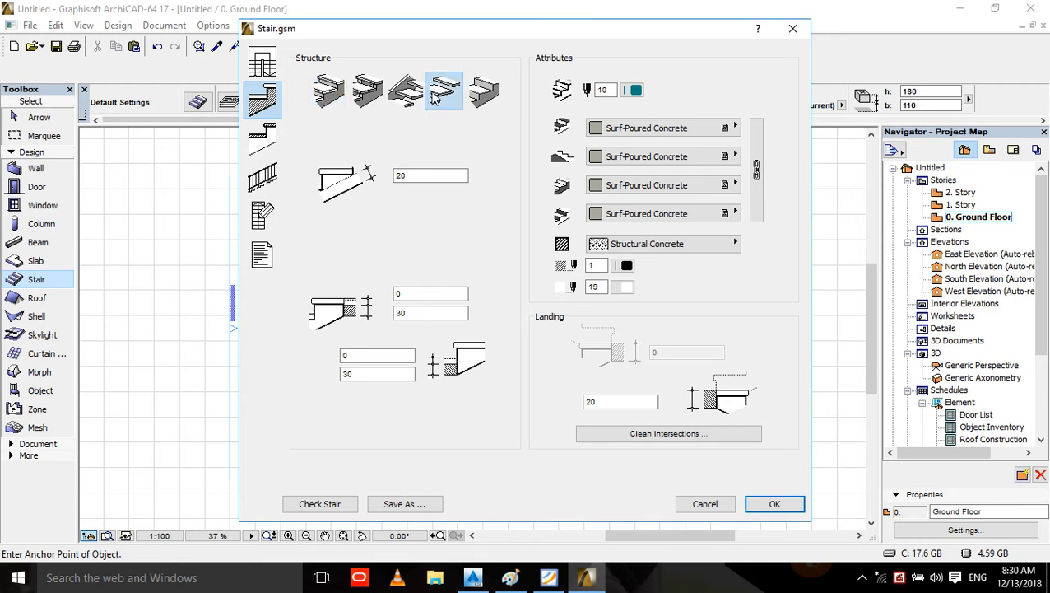
pyautogui.click(417, 96)
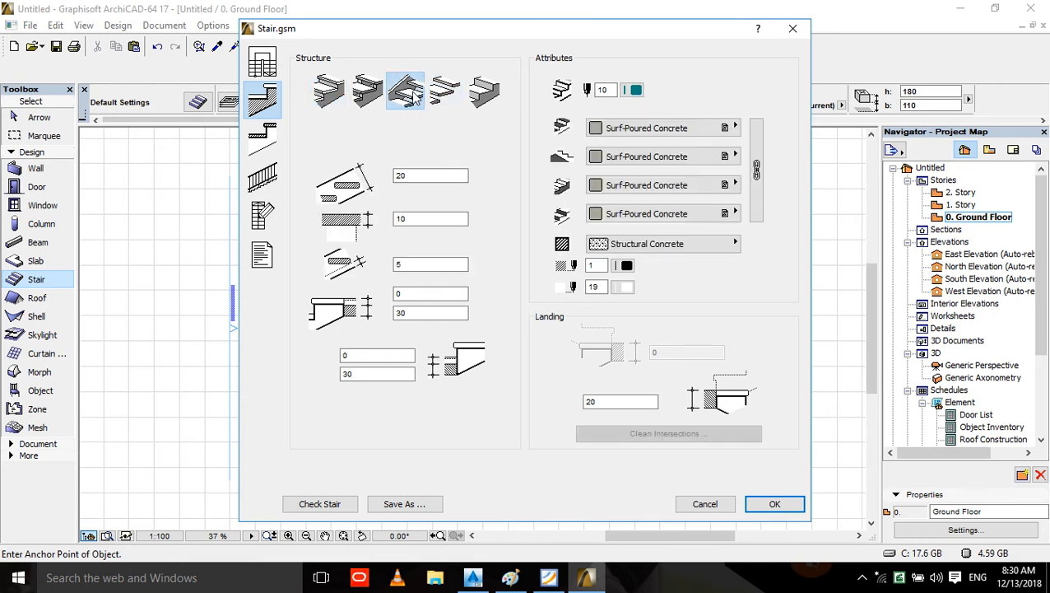
pyautogui.click(329, 95)
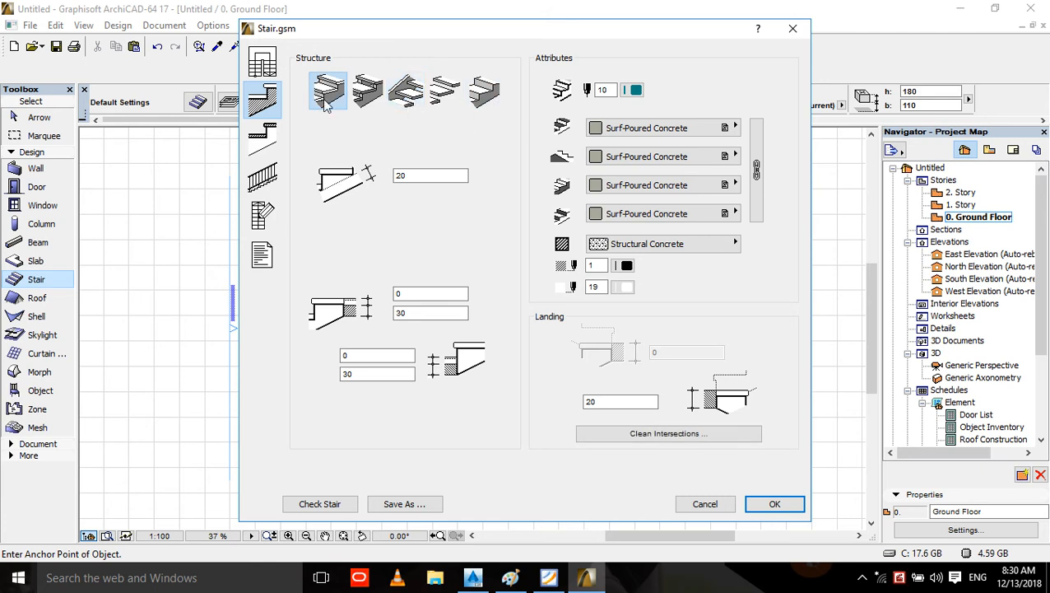
pyautogui.click(416, 100)
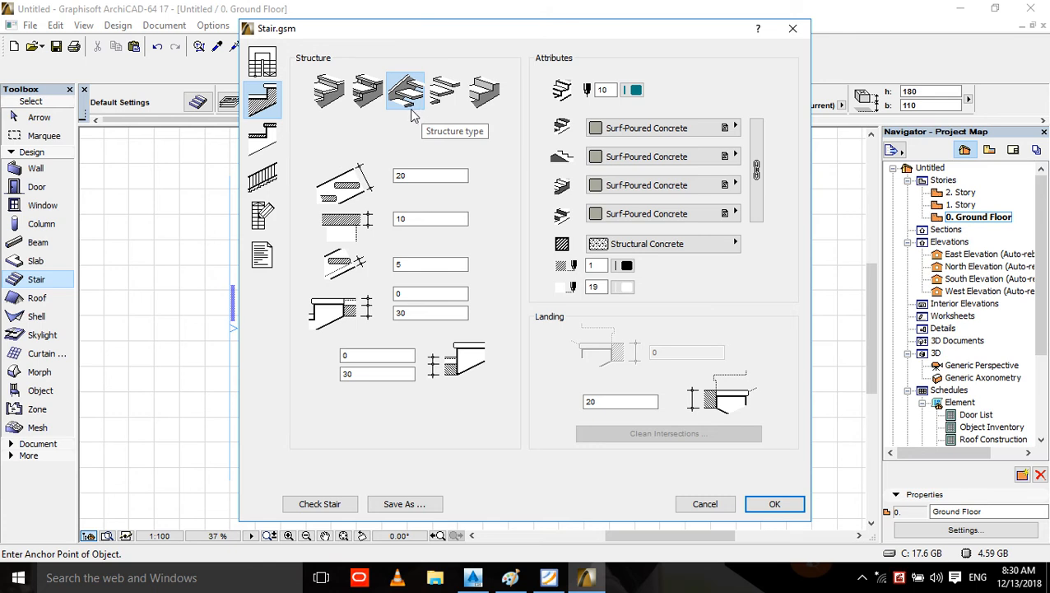
pyautogui.click(330, 93)
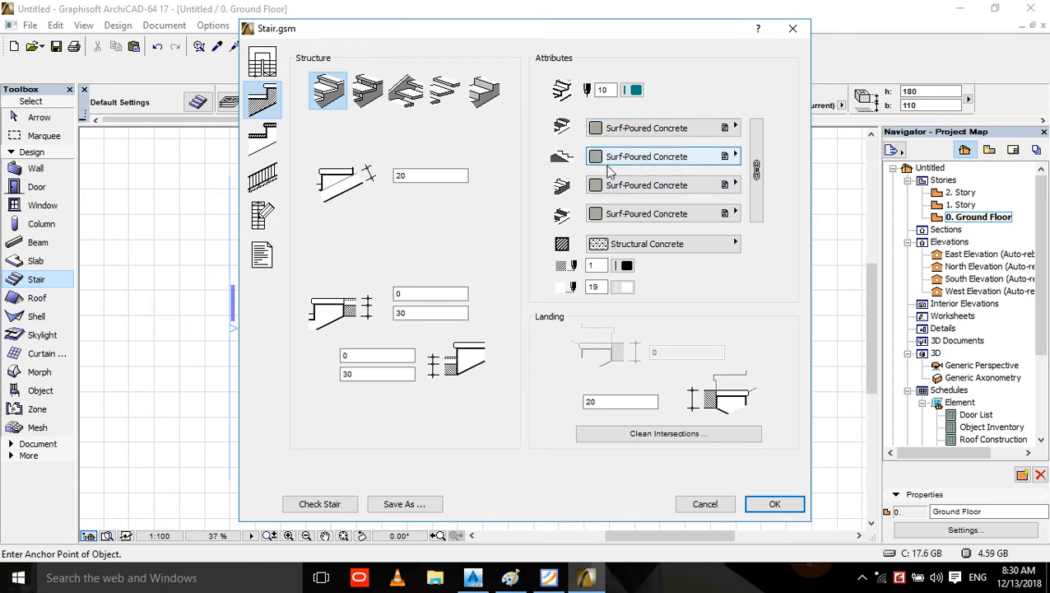
# - Assign Surf-Fabric Striped to the third surface in the structure attributes
pyautogui.click(633, 129)
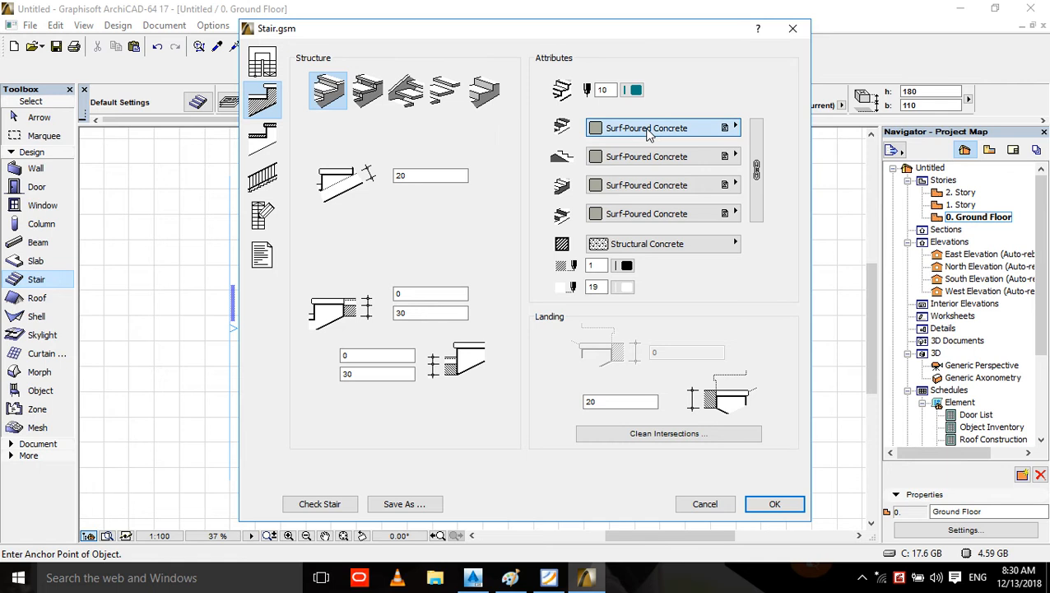
pyautogui.click(648, 130)
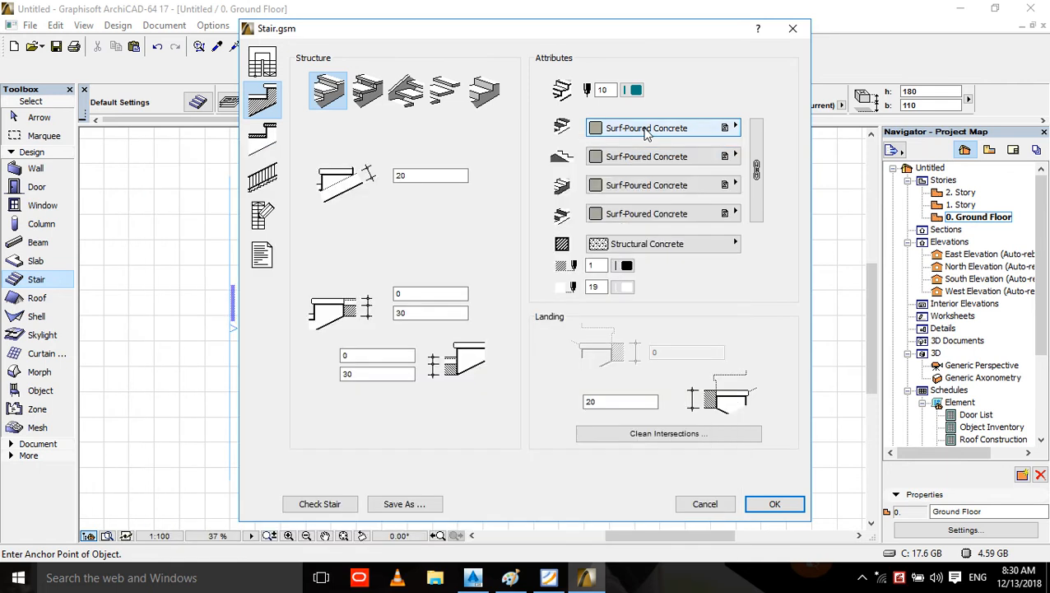
pyautogui.click(609, 185)
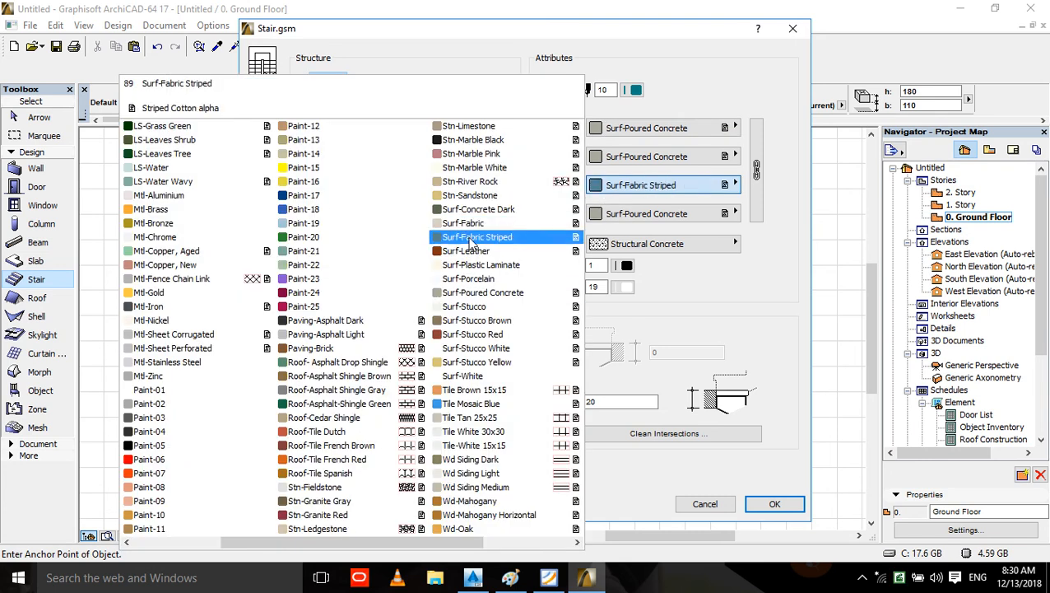
pyautogui.click(473, 237)
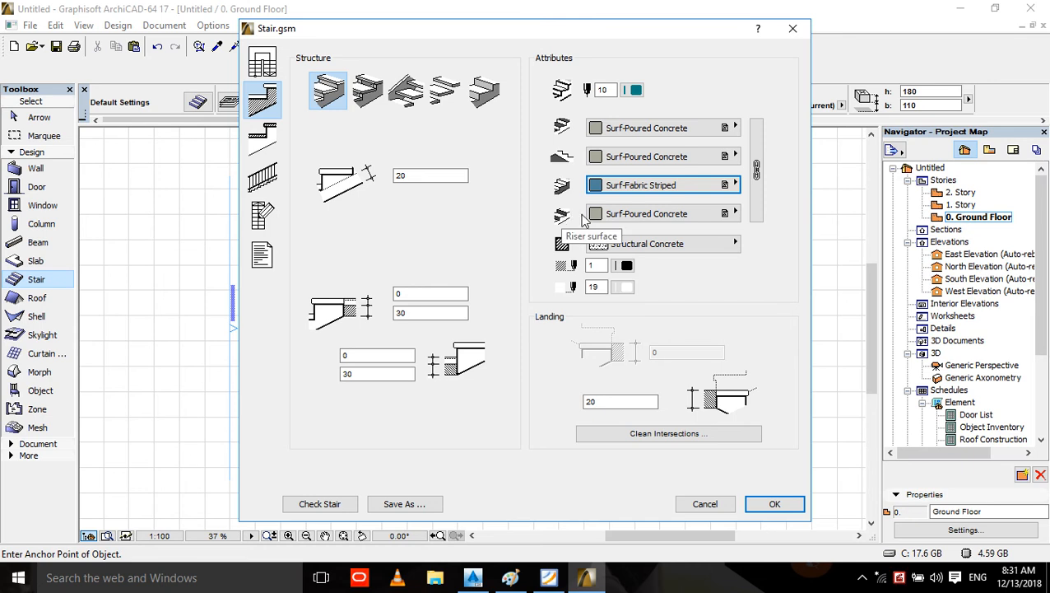
# - Set the structure's riser surface to Paint-15 and its cut fill to Steel
pyautogui.click(617, 216)
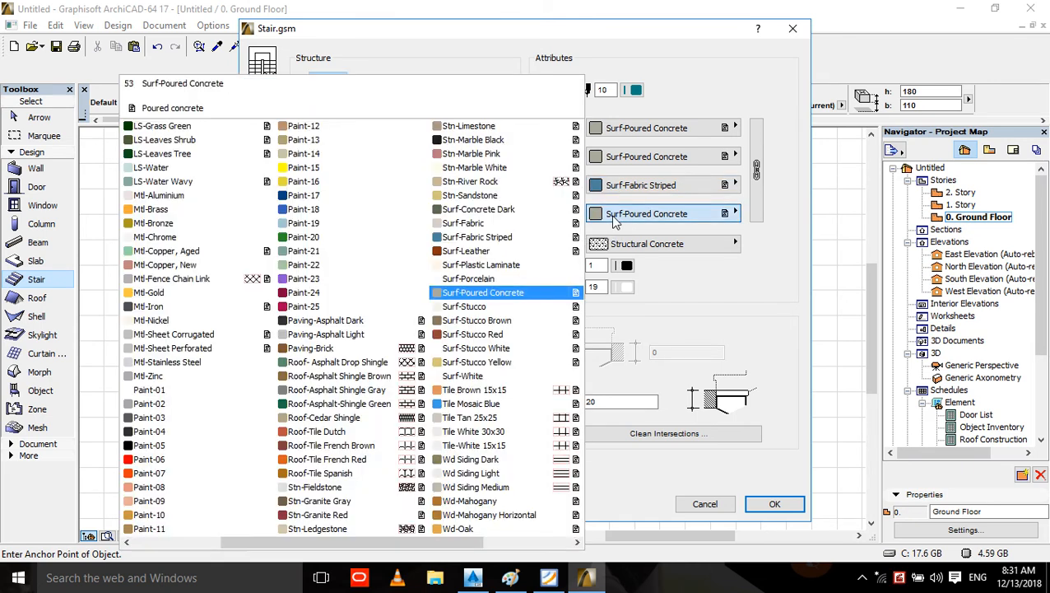
pyautogui.click(333, 169)
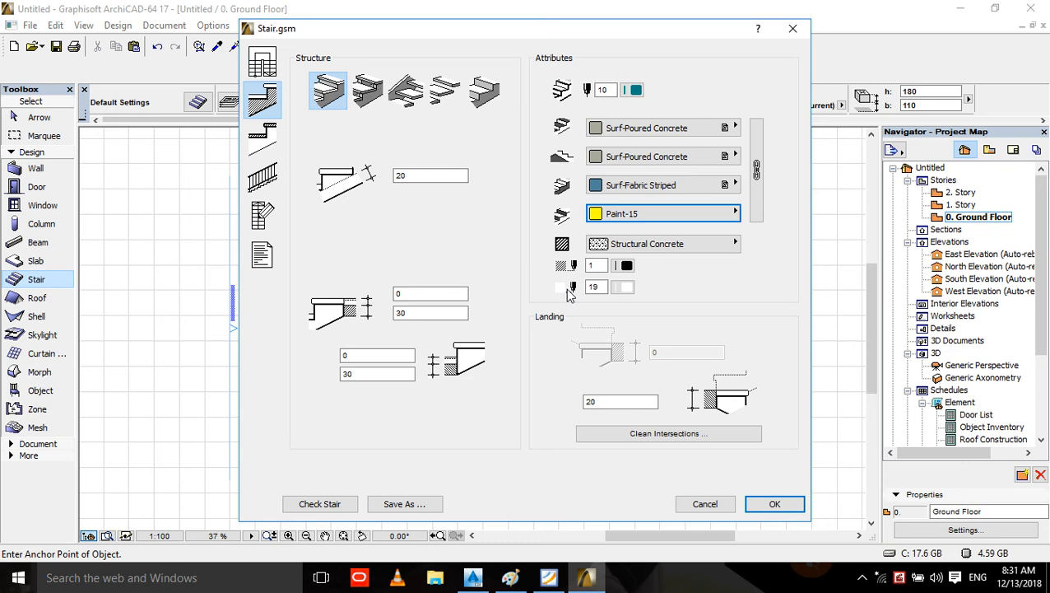
pyautogui.click(629, 243)
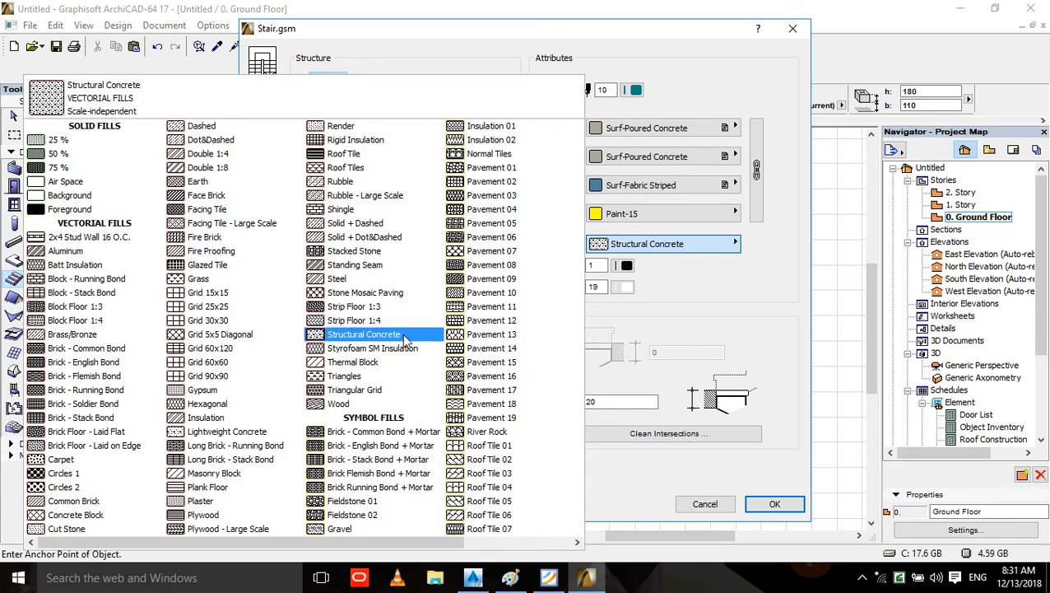
pyautogui.click(370, 278)
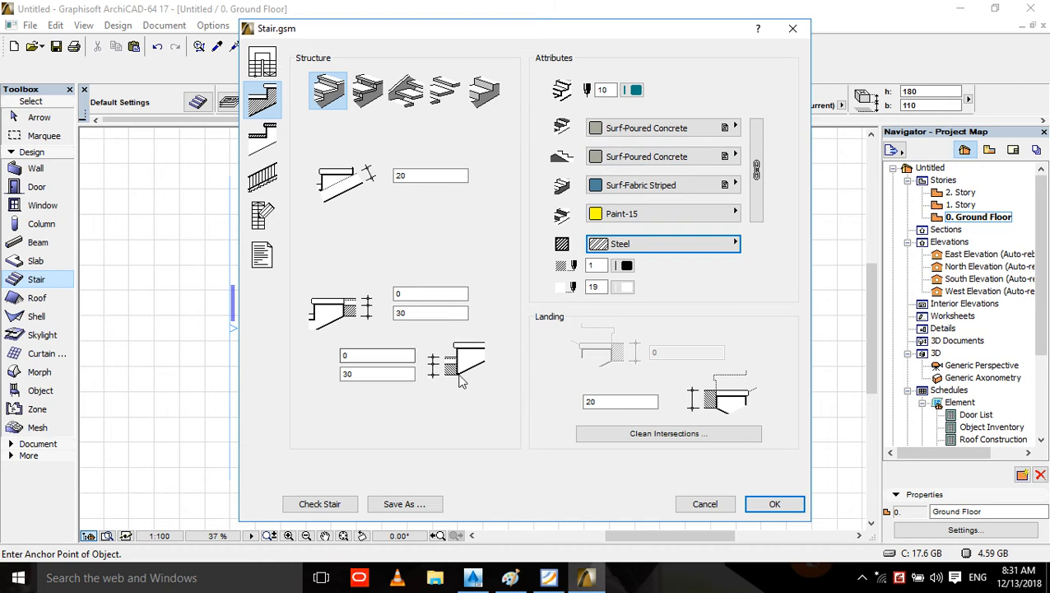
# - Set the tread thickness to 3 and the tread nosing to 2 in the stair's tread settings
pyautogui.click(264, 132)
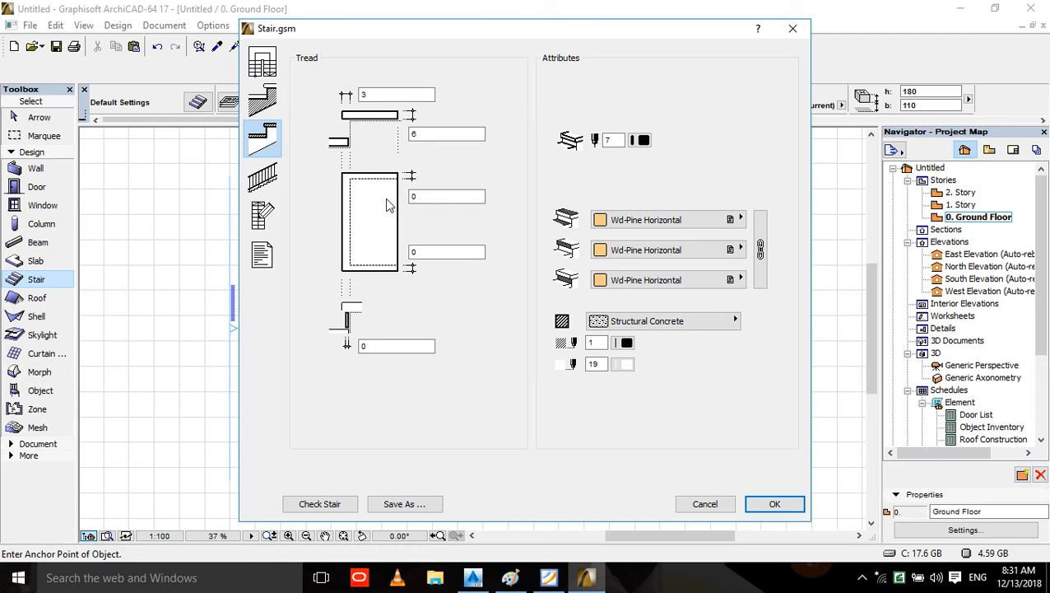
pyautogui.doubleClick(363, 94)
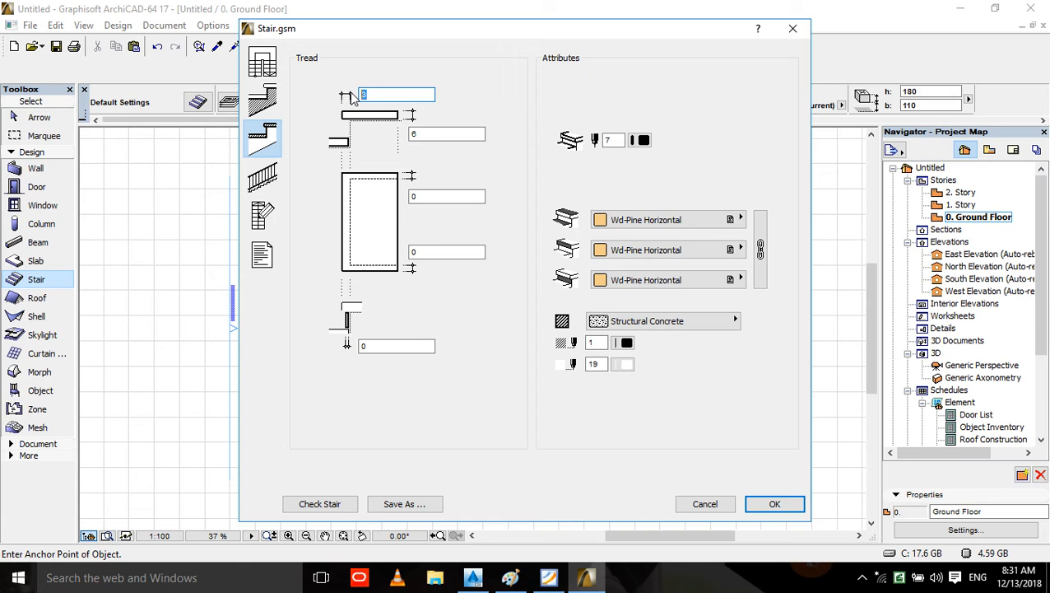
pyautogui.doubleClick(416, 135)
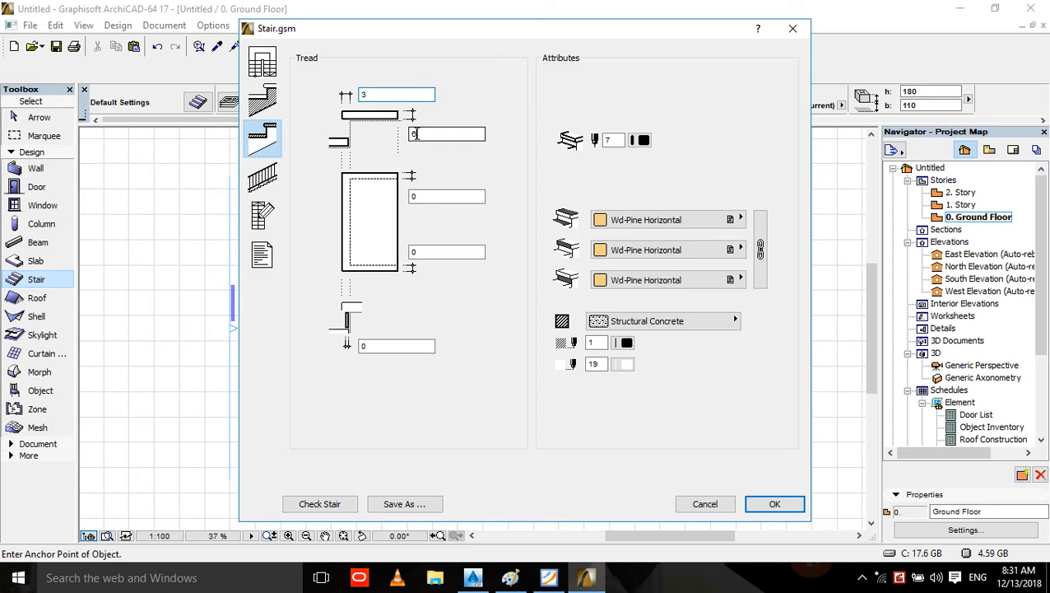
pyautogui.write('3')
pyautogui.moveTo(375, 95); pyautogui.dragTo(329, 89)
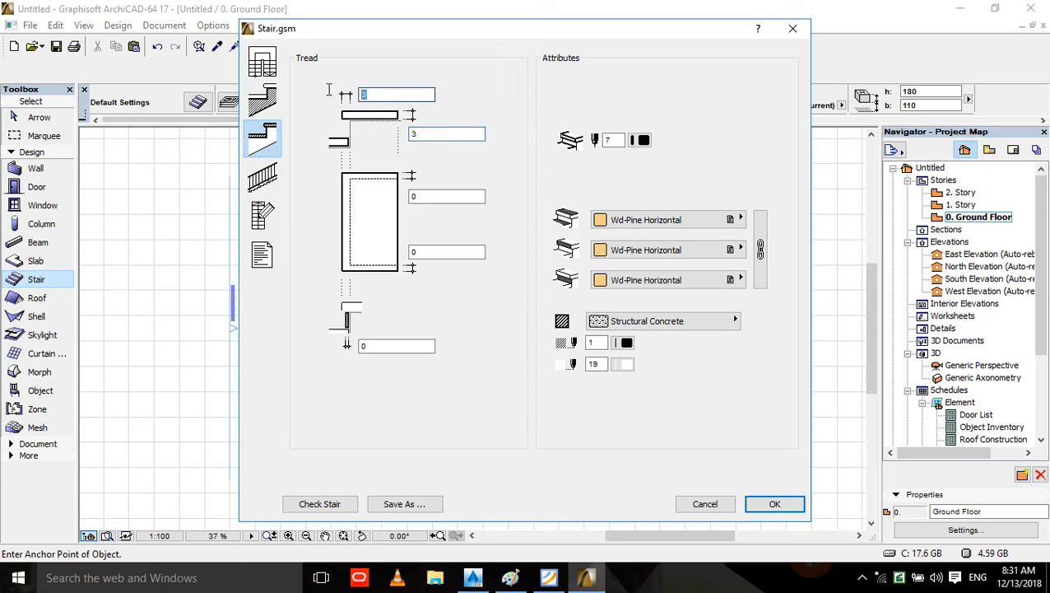
pyautogui.write('2')
pyautogui.click(435, 134)
# - Try Wd-Walnut Horizontal as the tread's top surface
pyautogui.click(656, 222)
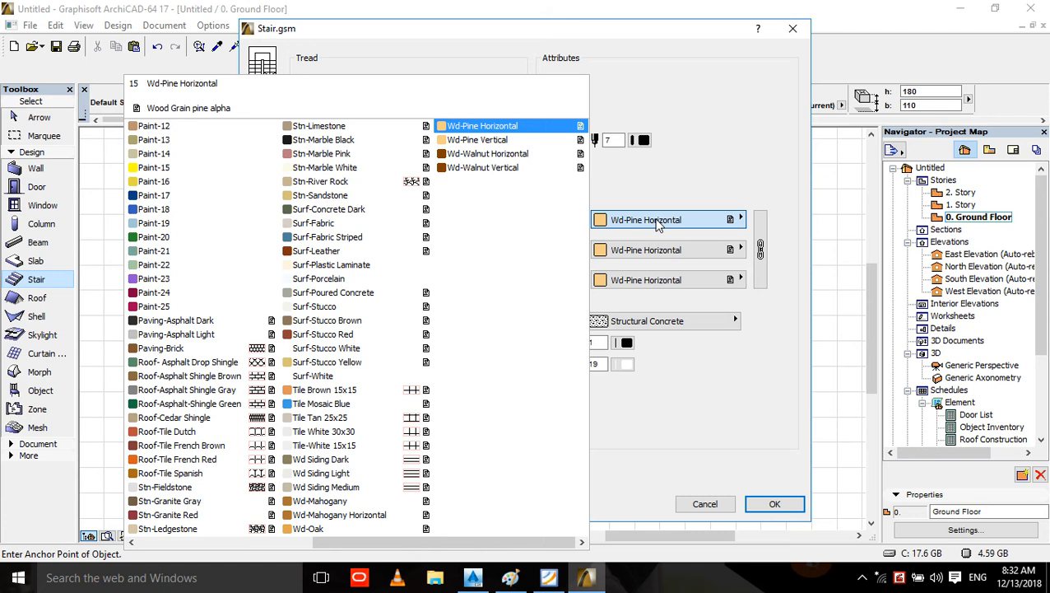
pyautogui.click(494, 154)
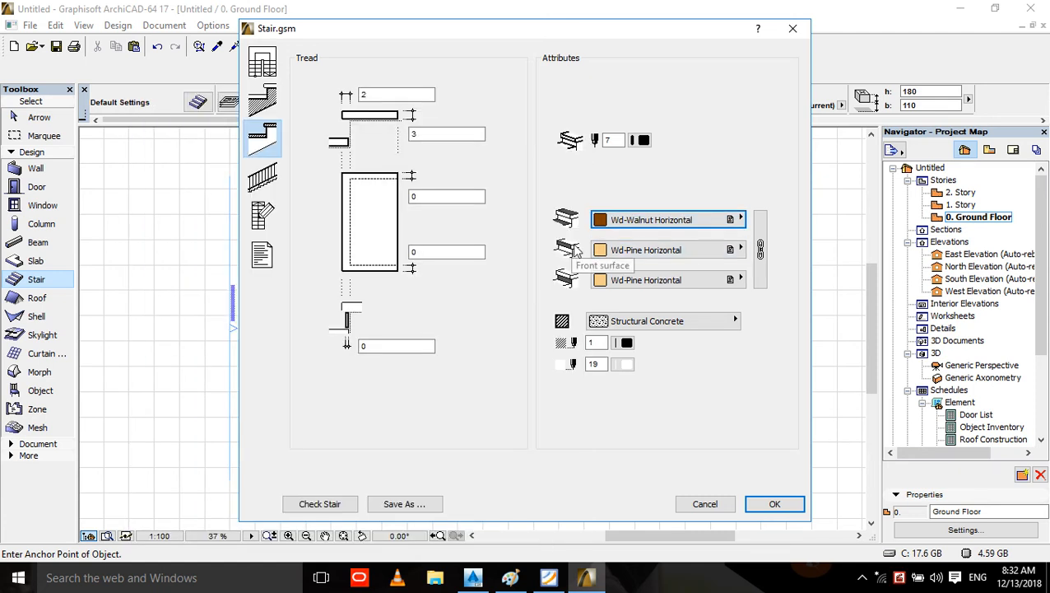
pyautogui.click(614, 247)
pyautogui.click(627, 220)
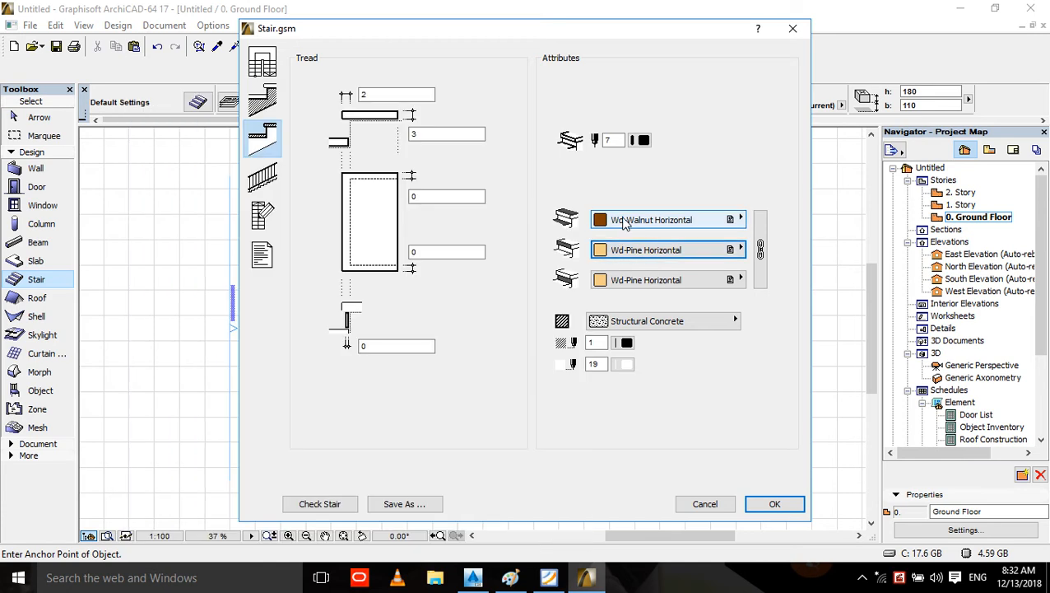
# - Set the tread's top and front surfaces to Stn-Marble Pink
pyautogui.click(627, 220)
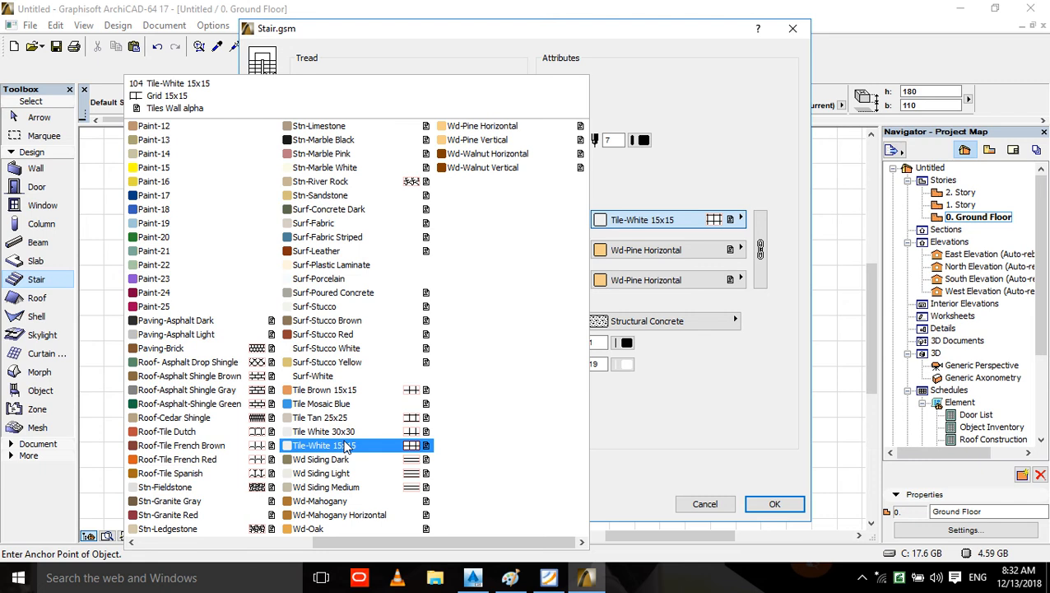
pyautogui.click(338, 154)
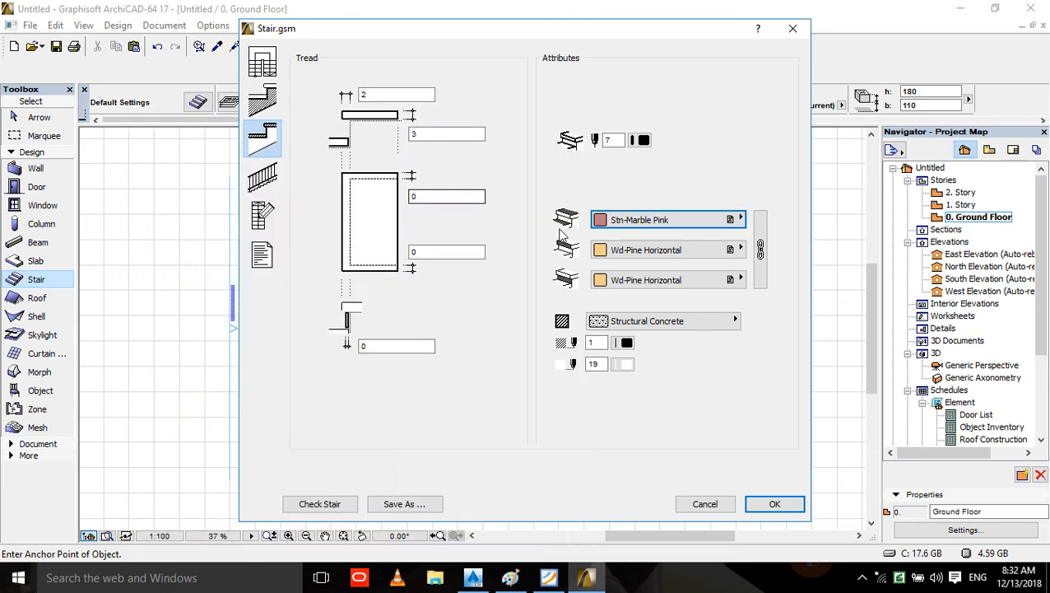
pyautogui.click(623, 255)
pyautogui.click(342, 159)
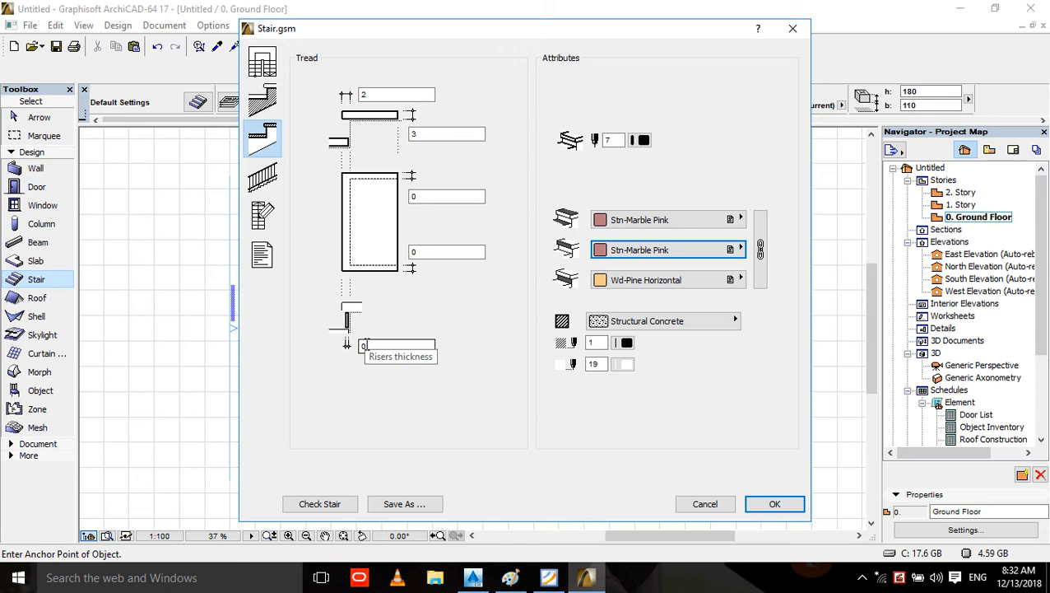
# - Try Post with Panels and Twisted railings around all the stair edges, and set them all to No railing
pyautogui.click(263, 176)
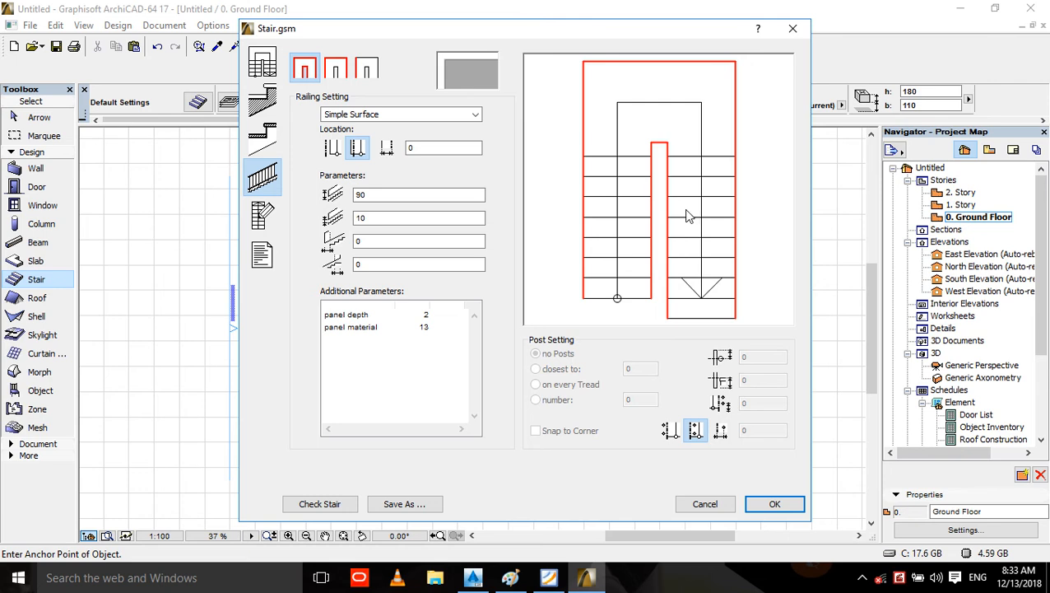
pyautogui.click(461, 115)
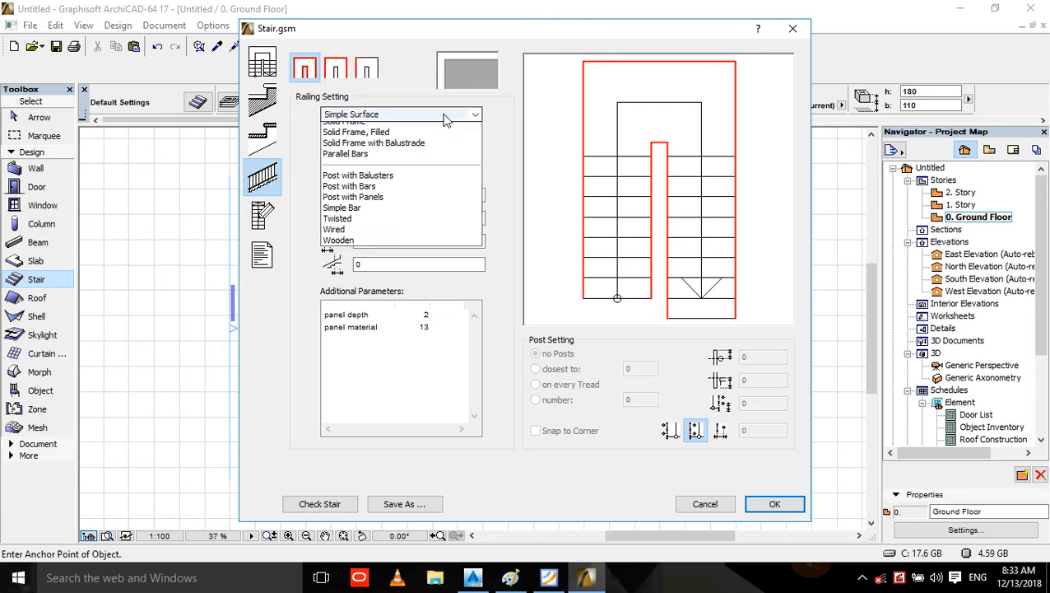
pyautogui.click(362, 234)
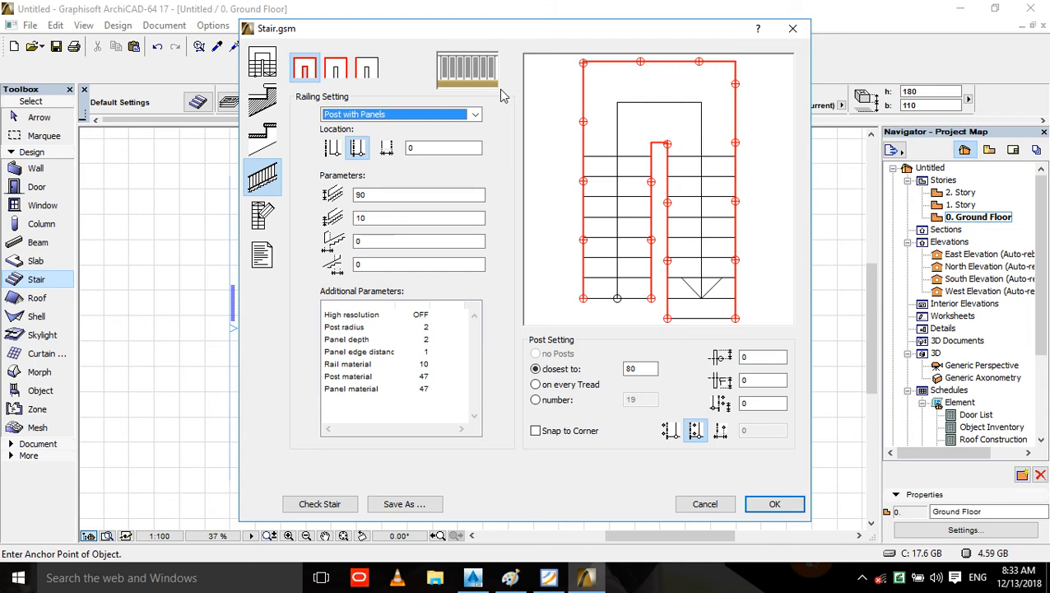
pyautogui.click(360, 115)
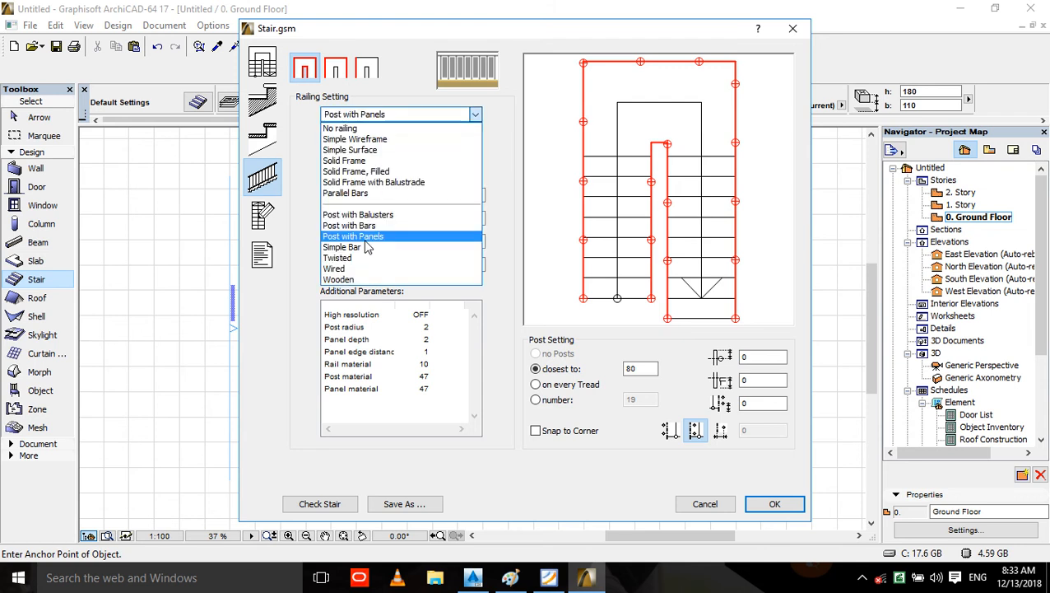
pyautogui.click(351, 260)
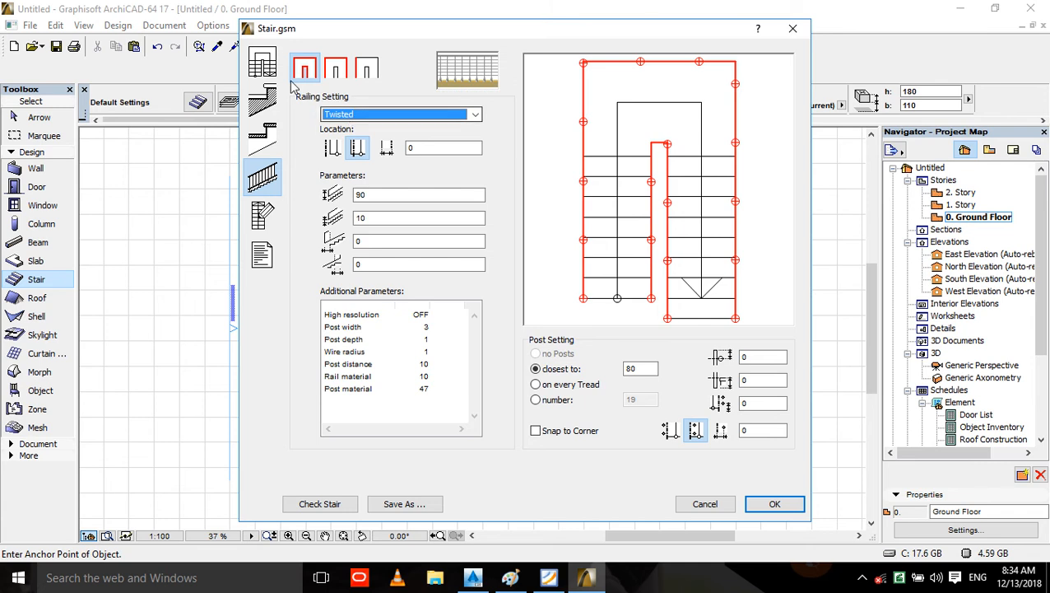
pyautogui.click(347, 116)
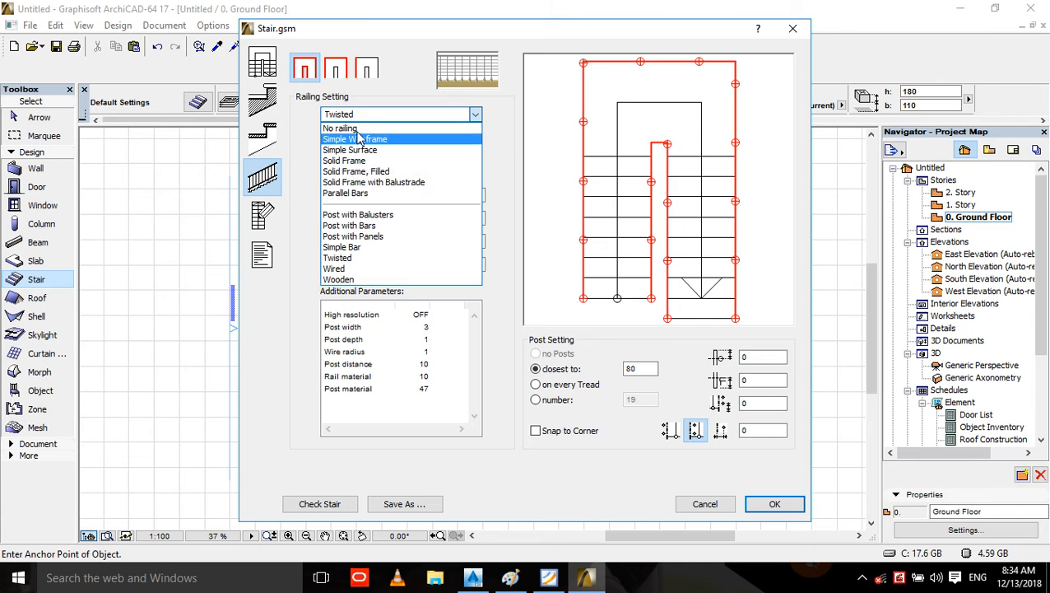
pyautogui.click(345, 127)
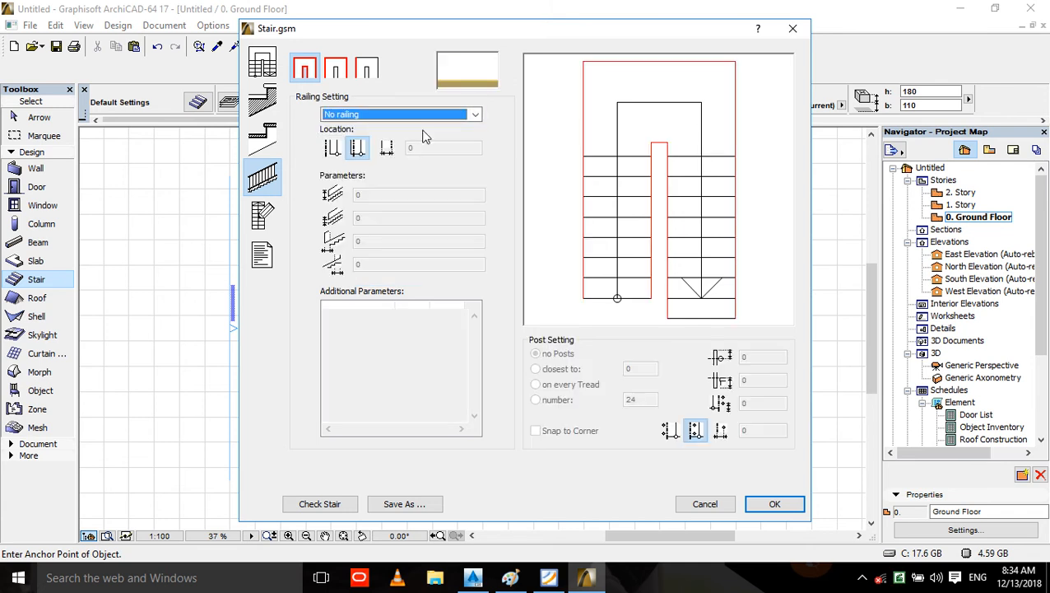
# - Select the connected inner edges around the stairwell and try Post with Panels and Twisted railings on them
pyautogui.click(335, 72)
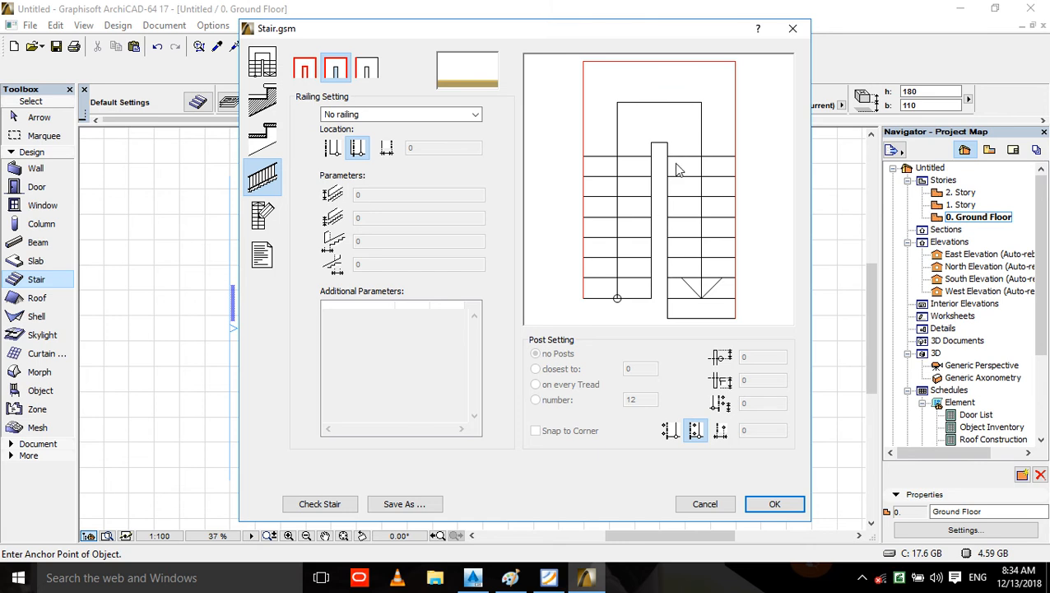
pyautogui.click(669, 230)
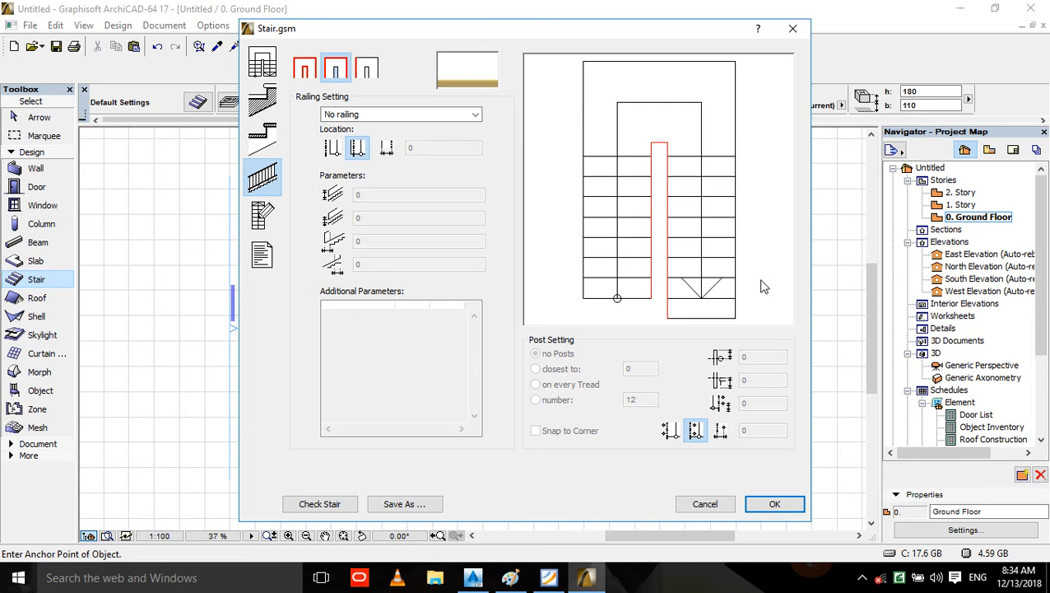
pyautogui.click(392, 114)
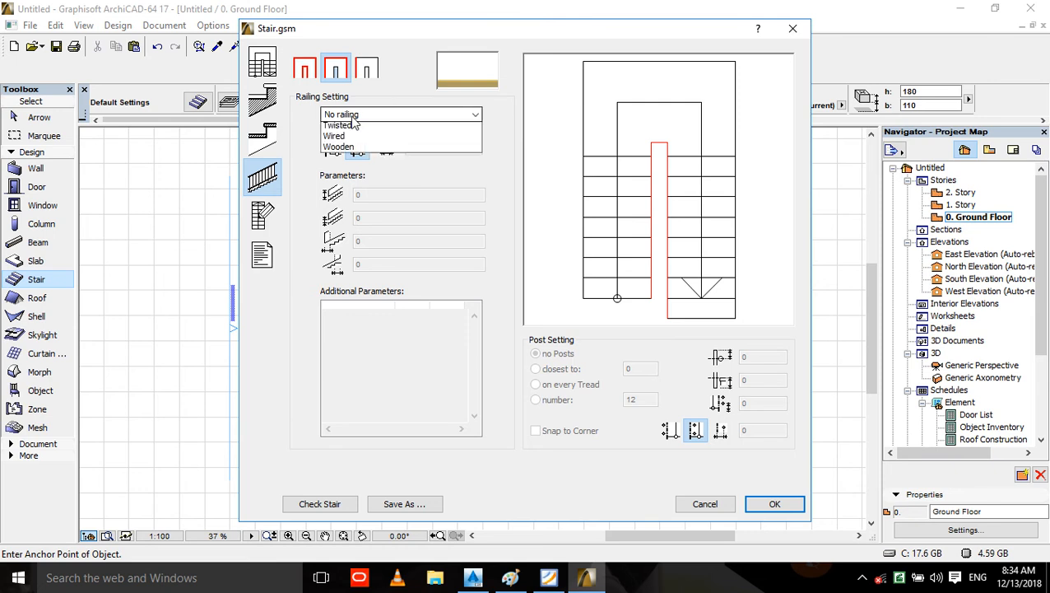
pyautogui.click(379, 236)
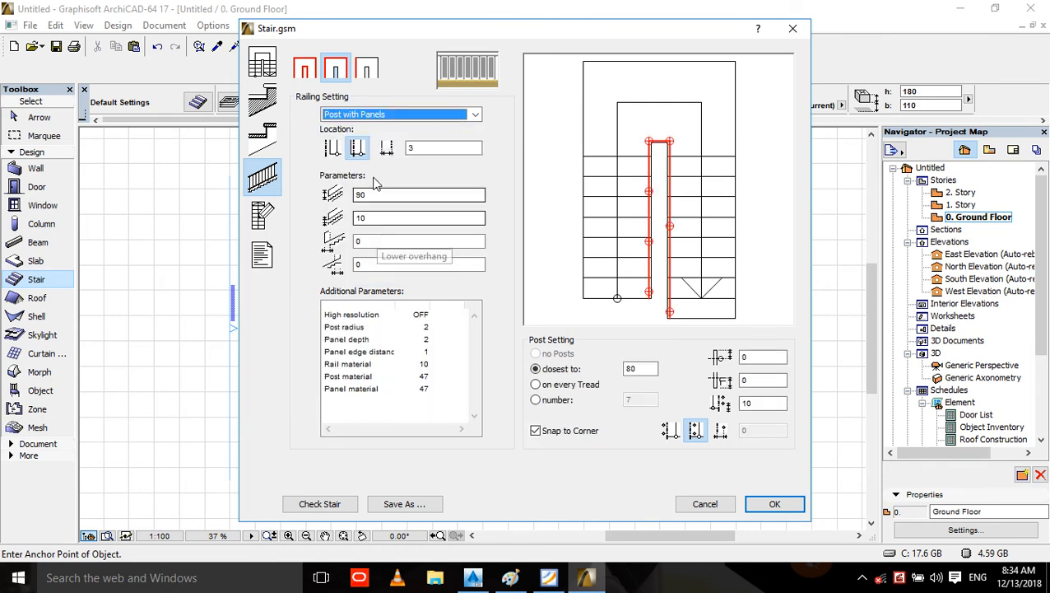
pyautogui.click(392, 114)
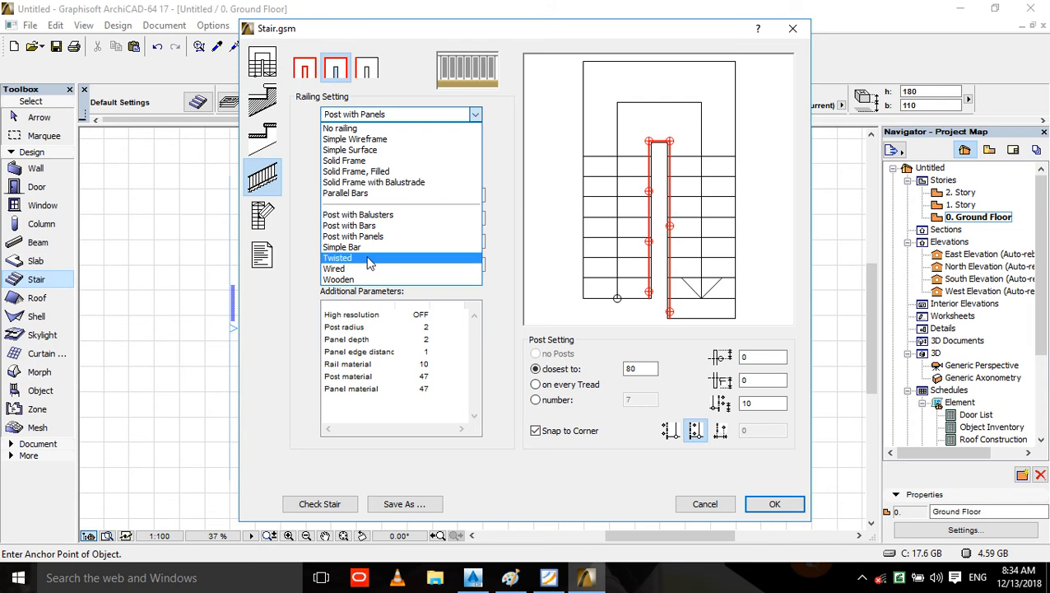
pyautogui.click(362, 258)
# - Try Wired and Wooden railings on the inner stairwell edges and return them to No railing
pyautogui.click(444, 114)
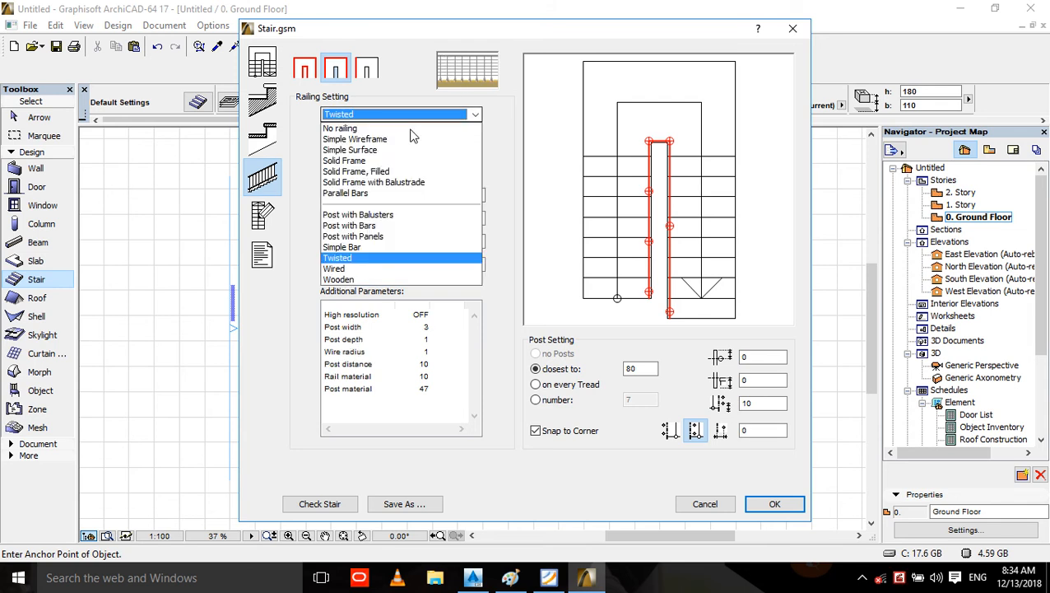
pyautogui.click(369, 270)
pyautogui.click(429, 115)
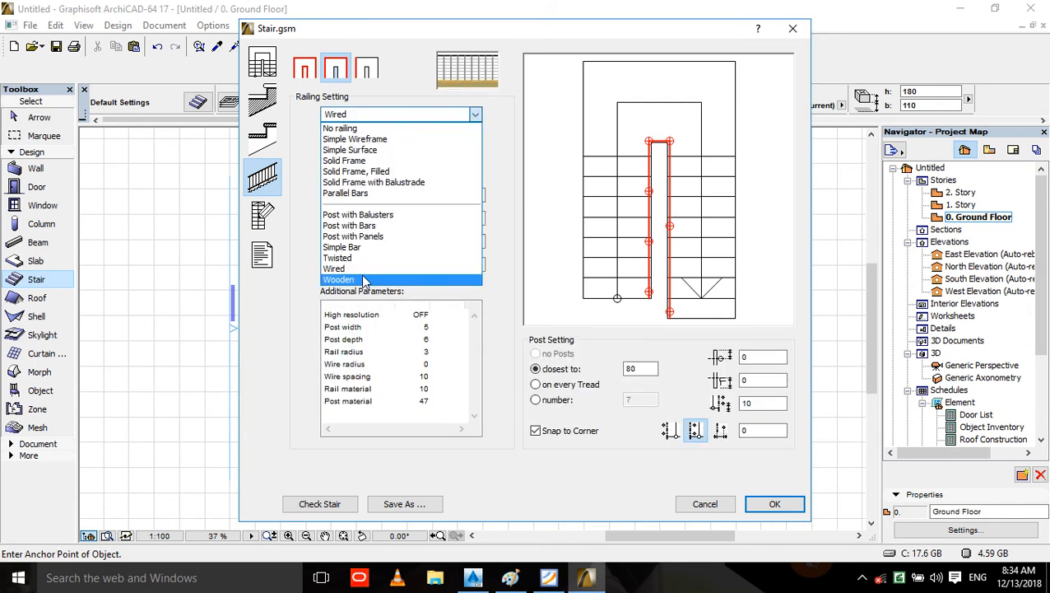
pyautogui.click(368, 280)
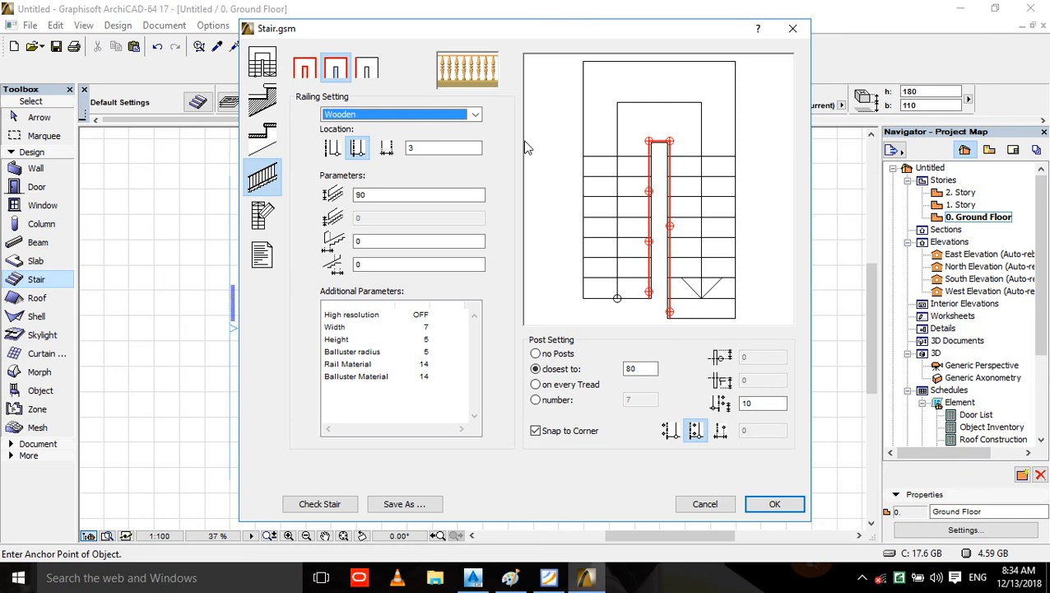
pyautogui.click(374, 115)
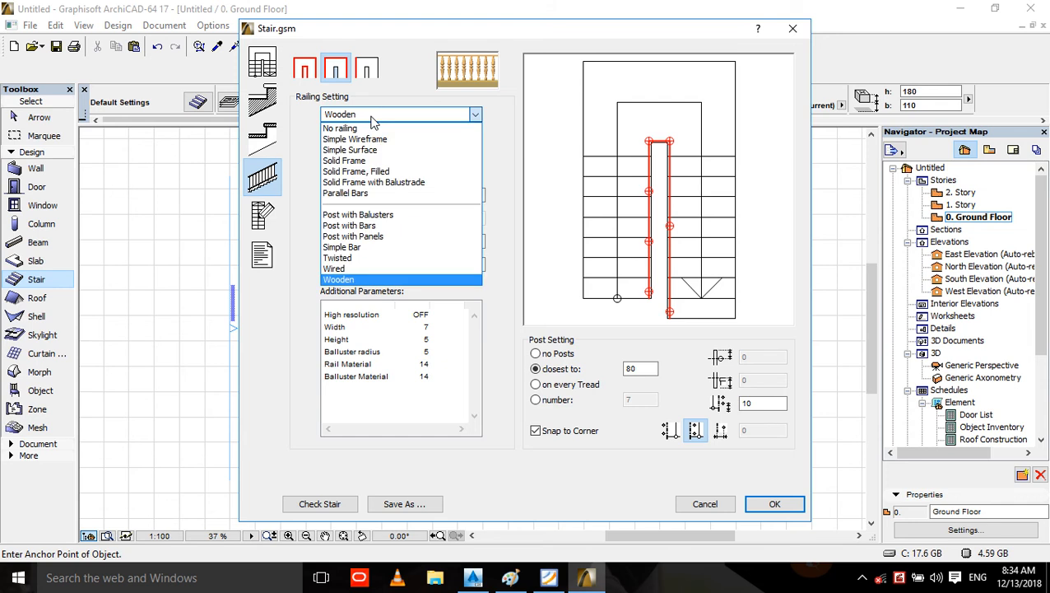
pyautogui.click(380, 126)
# - Switch railing selection to single edges and pick the second flight's inner edge, the landing's outer edge and the second flight's outer edge
pyautogui.click(374, 73)
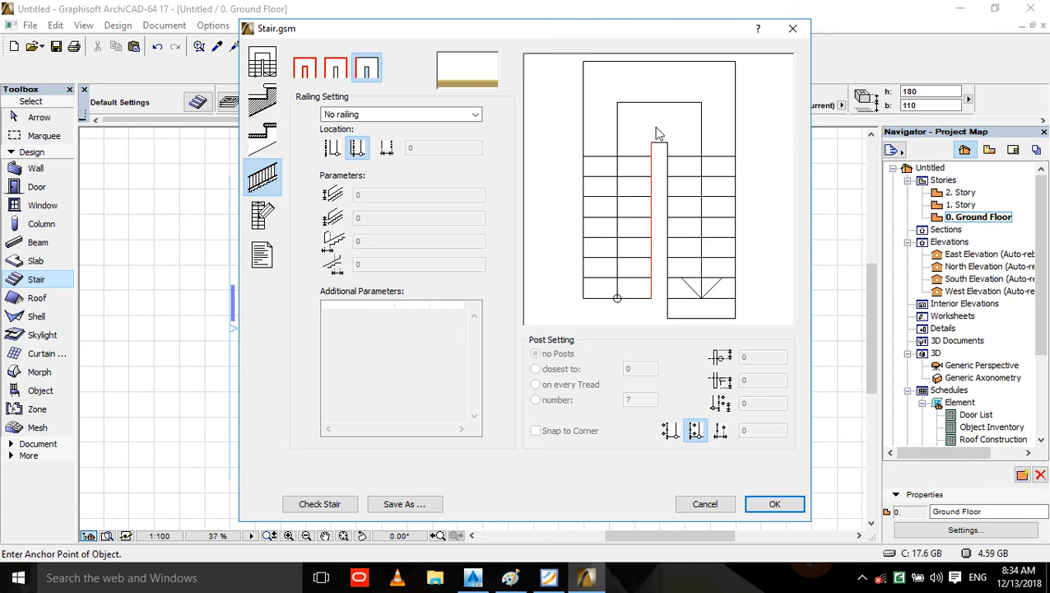
pyautogui.click(673, 174)
pyautogui.click(663, 63)
pyautogui.click(727, 119)
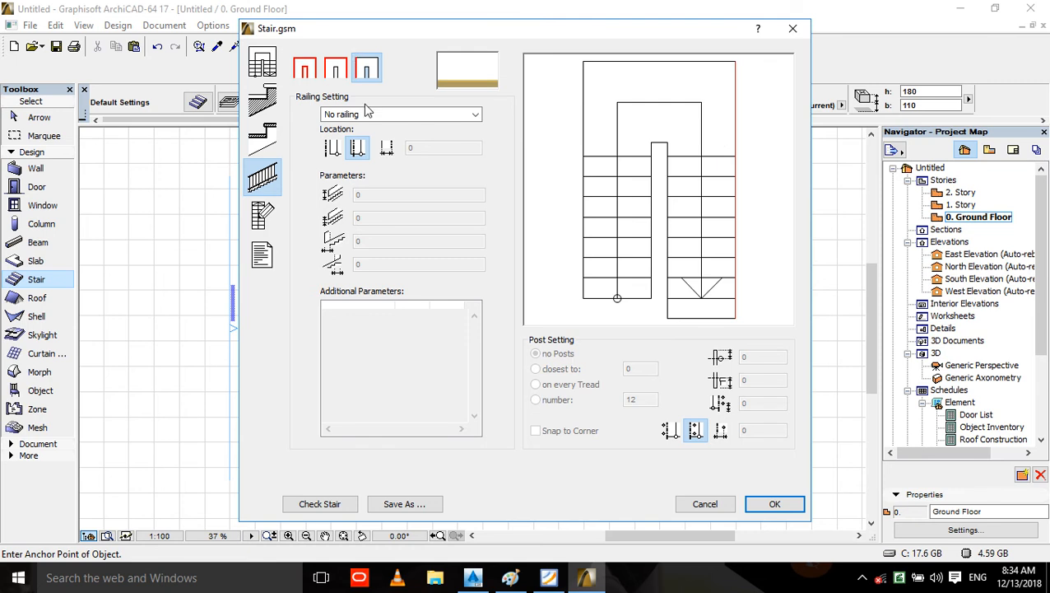
# - Select the connected inner edges around the stairwell and give them a Wooden railing
pyautogui.click(336, 71)
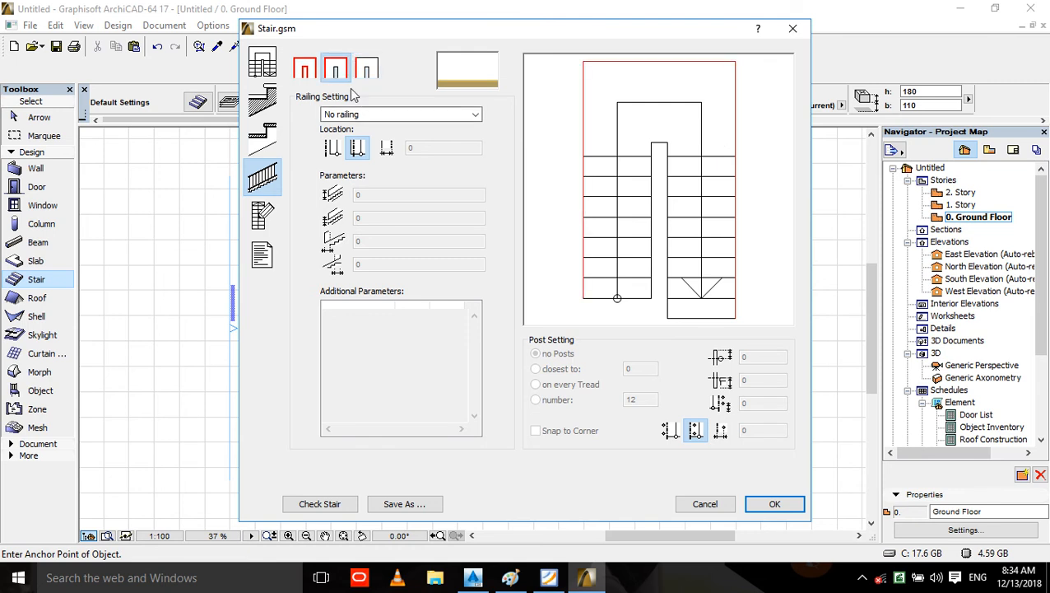
pyautogui.click(667, 146)
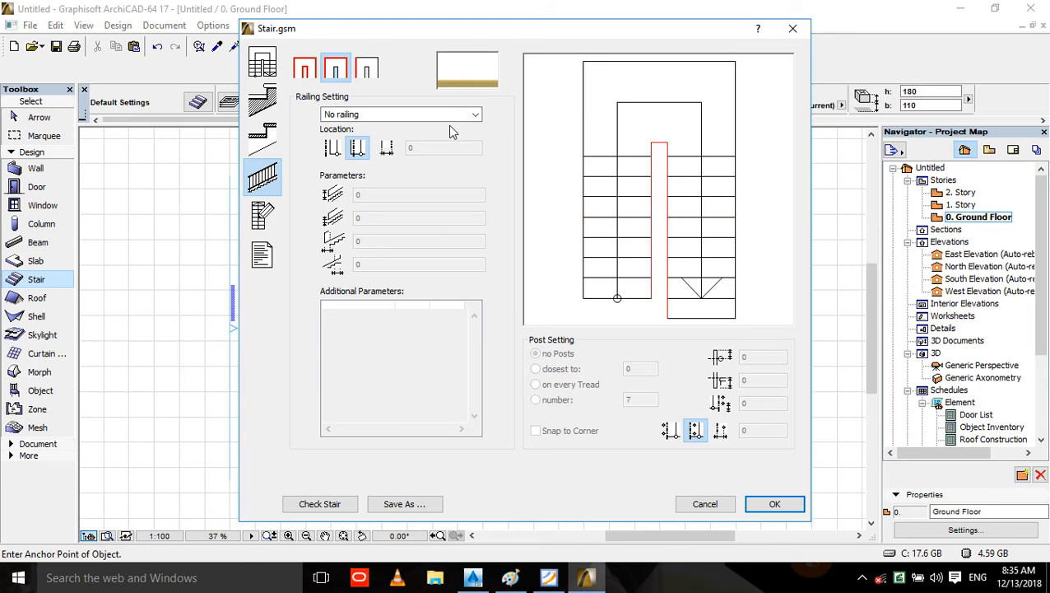
pyautogui.click(449, 120)
pyautogui.click(387, 277)
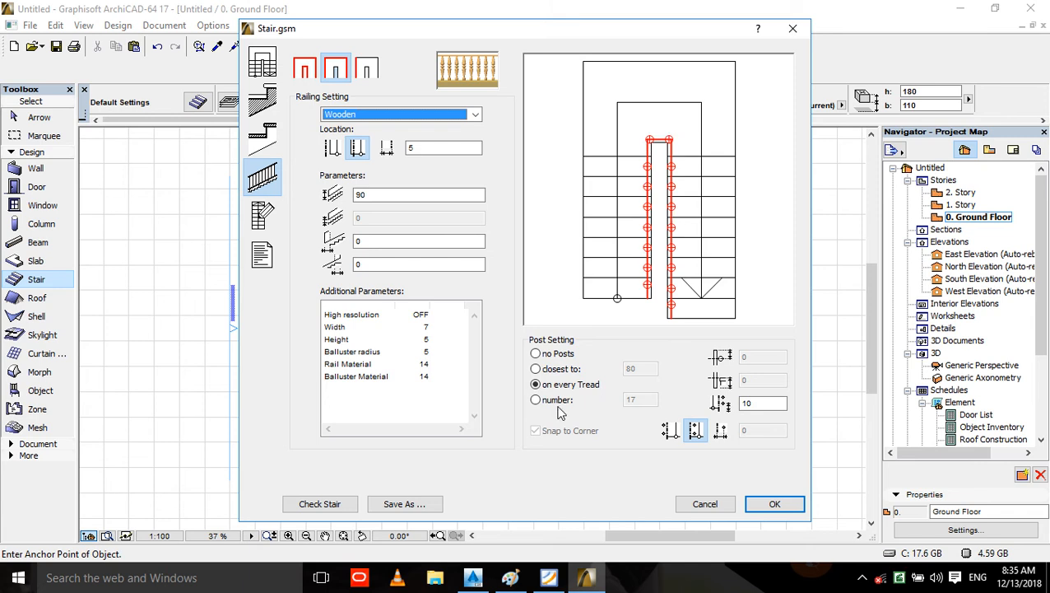
# - Try the no Posts, number and closest to post settings on the wooden railing, and return it to on every Tread
pyautogui.click(554, 355)
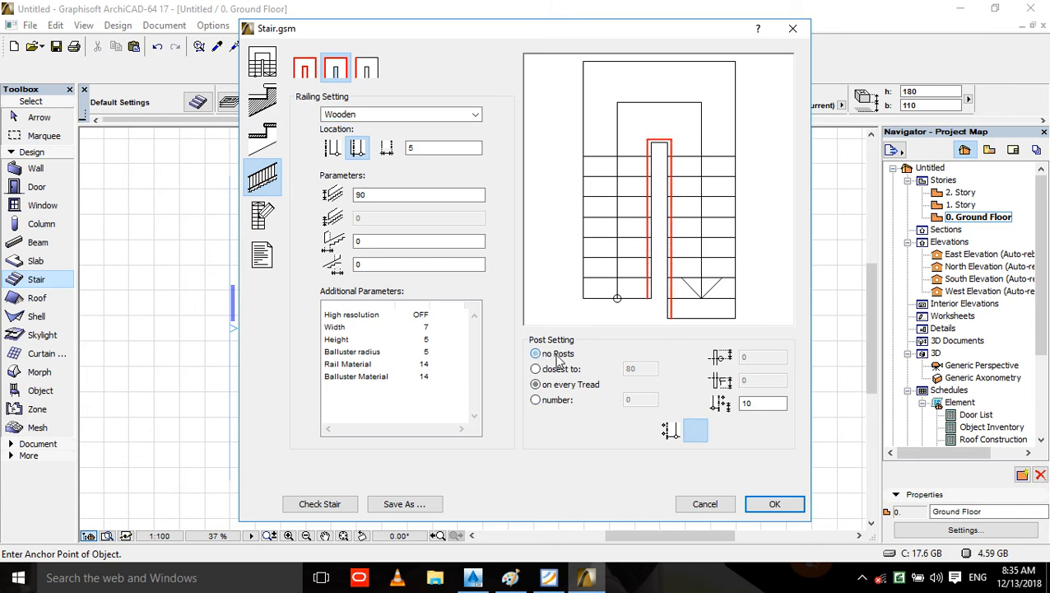
pyautogui.click(554, 402)
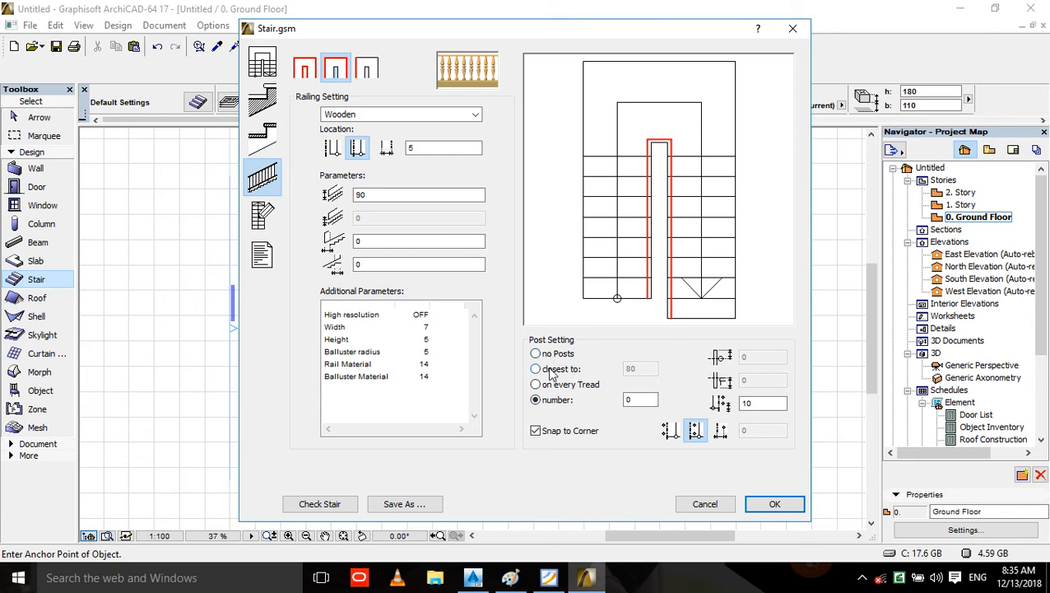
pyautogui.click(631, 399)
pyautogui.doubleClick(631, 400)
pyautogui.click(567, 354)
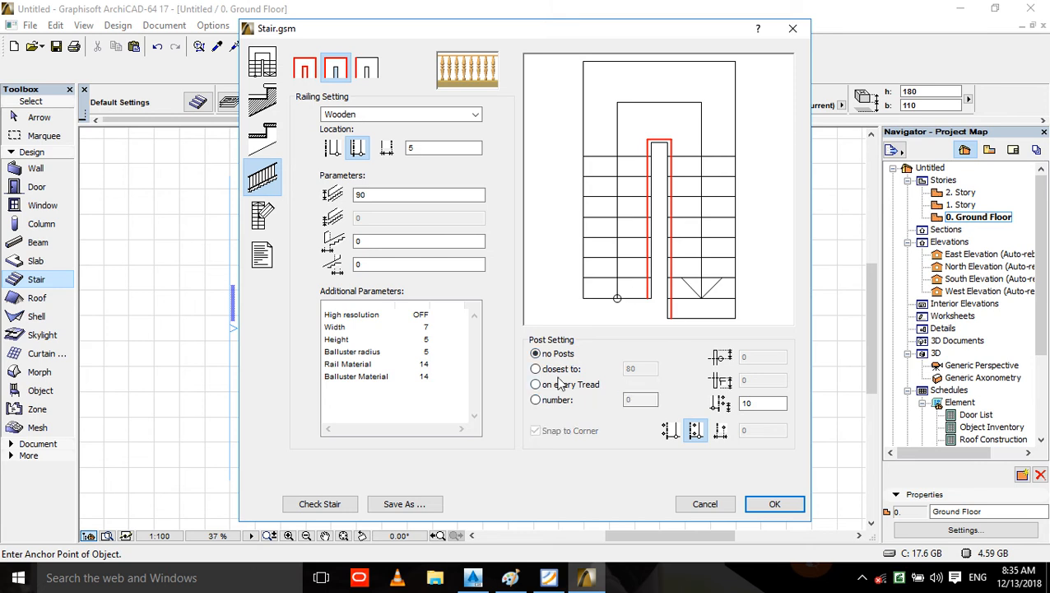
pyautogui.click(559, 369)
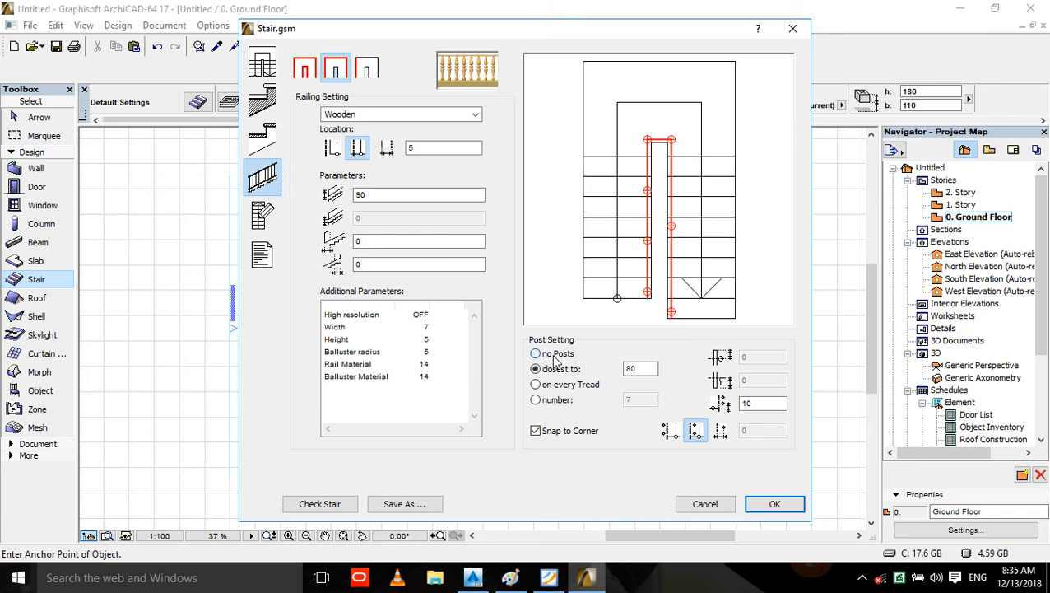
pyautogui.click(555, 355)
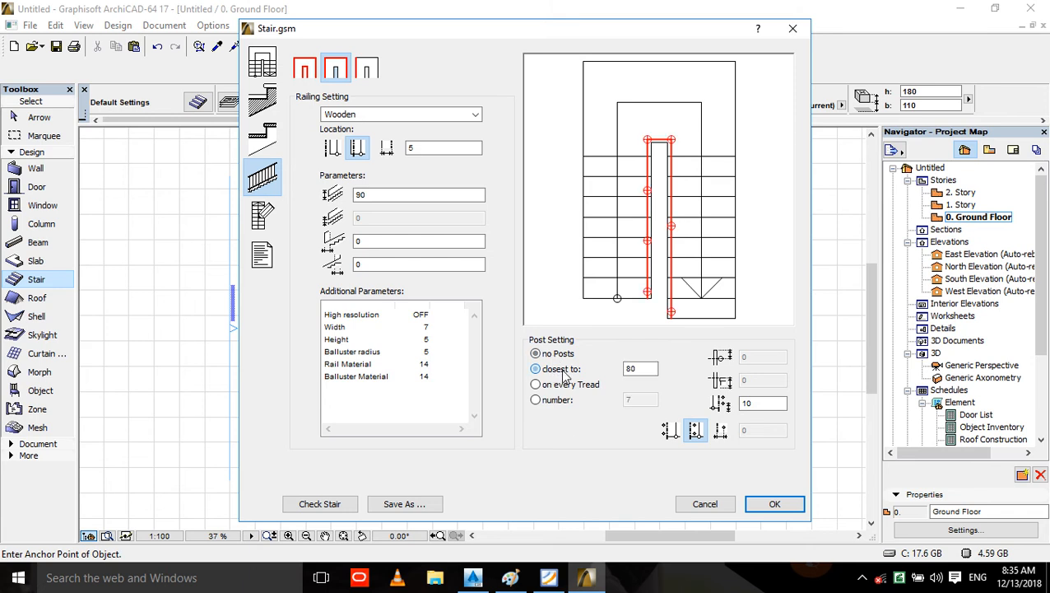
pyautogui.click(563, 372)
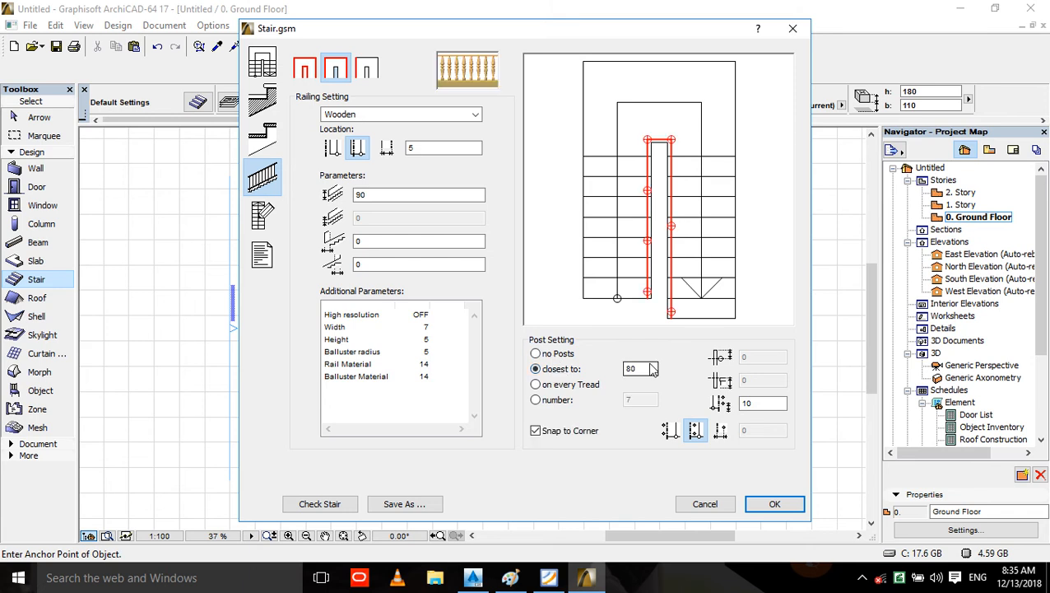
pyautogui.click(553, 384)
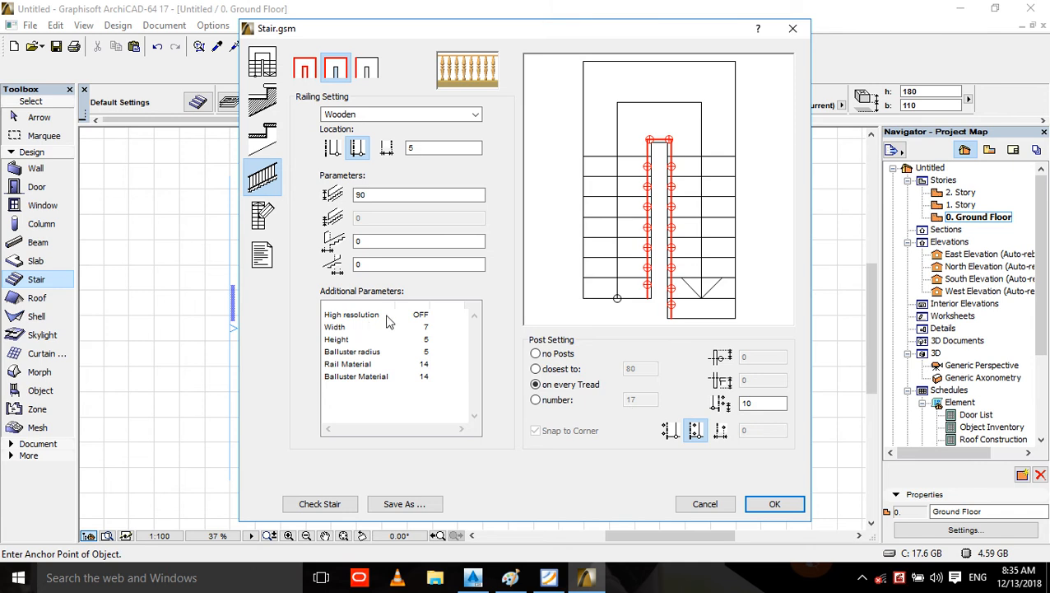
# - Turn on High resolution for the wooden railing and examine its width, height and baluster radius parameters
pyautogui.click(422, 316)
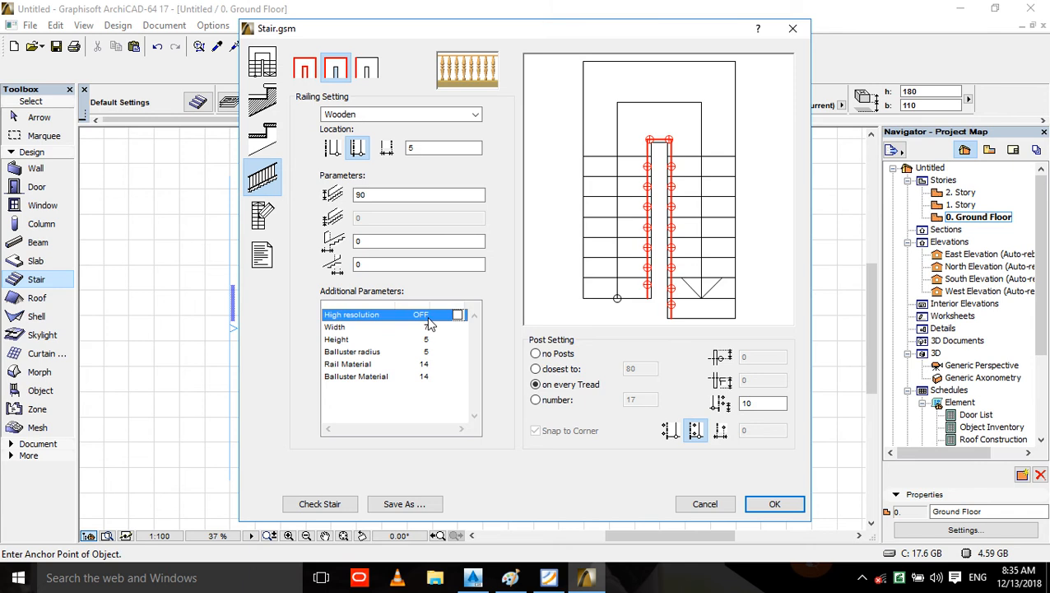
pyautogui.click(458, 316)
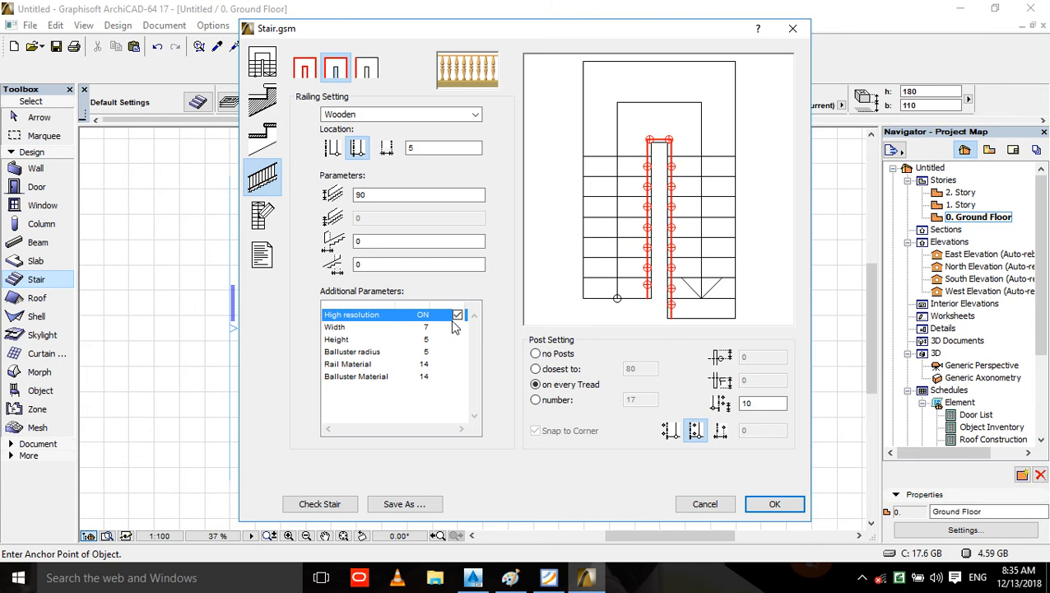
pyautogui.click(349, 329)
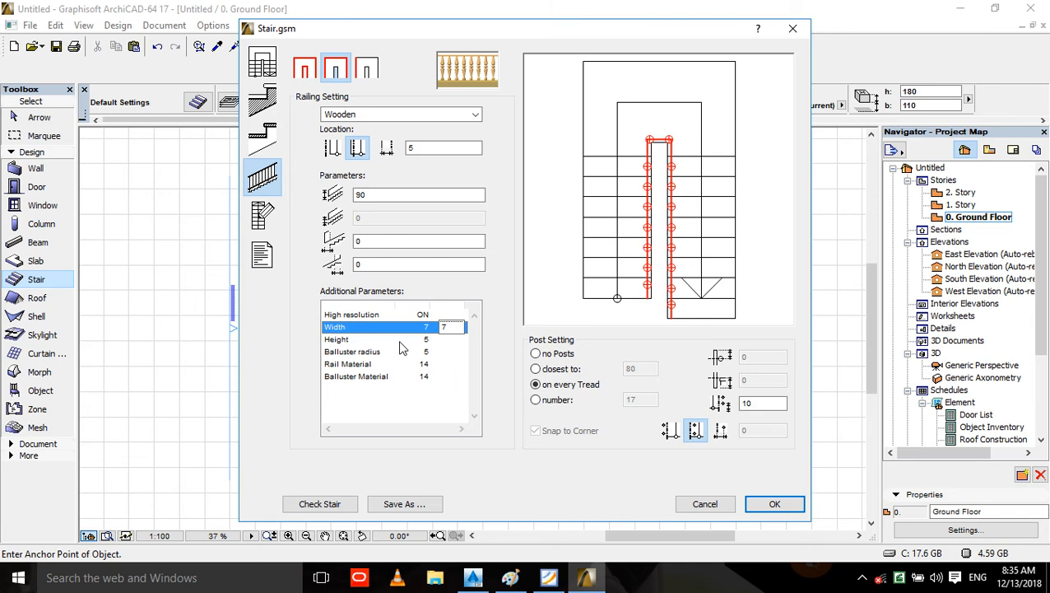
pyautogui.click(433, 341)
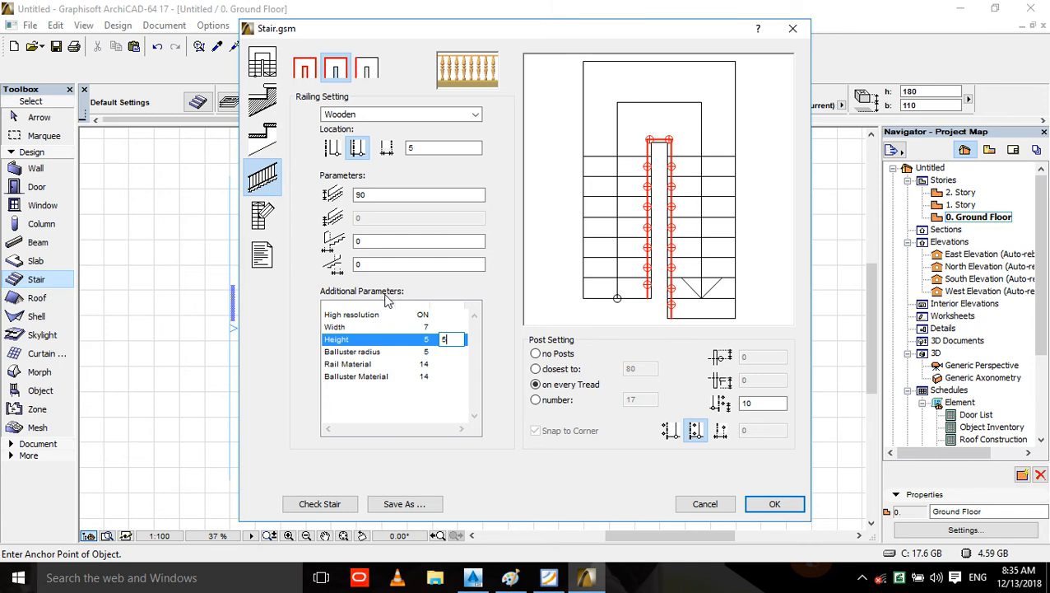
pyautogui.click(367, 354)
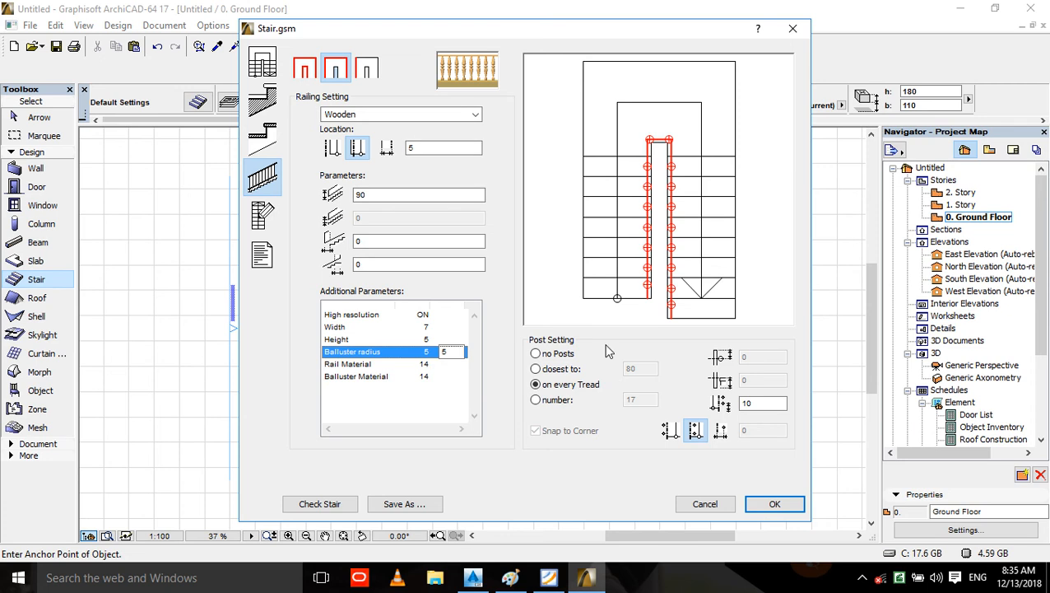
# - Examine the material choices for the wooden railing's Rail Material and Balluster Material, leaving both assignments as they are
pyautogui.click(441, 366)
pyautogui.click(459, 365)
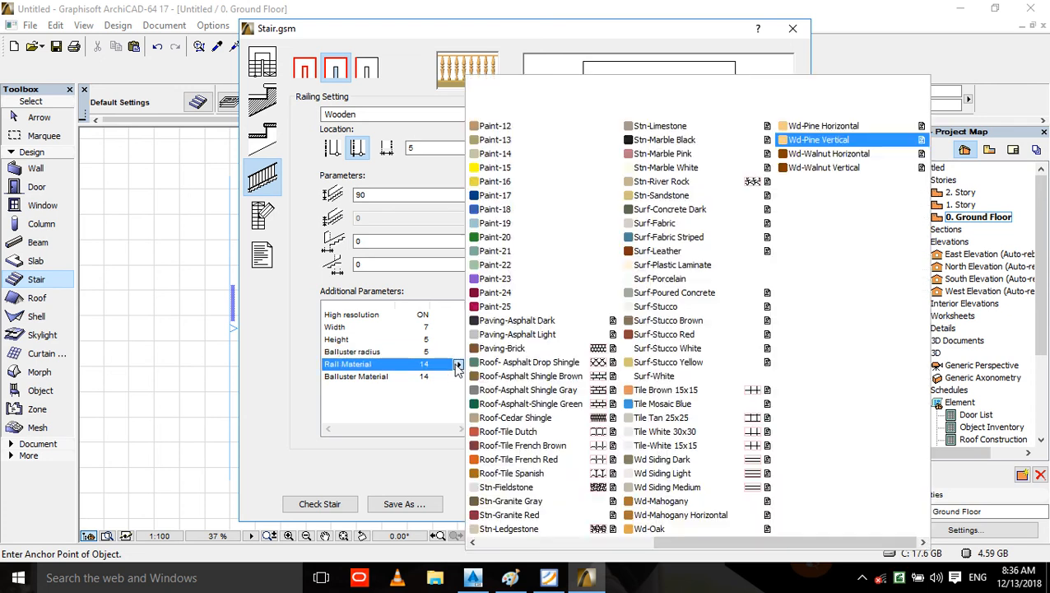
pyautogui.click(356, 395)
pyautogui.click(362, 376)
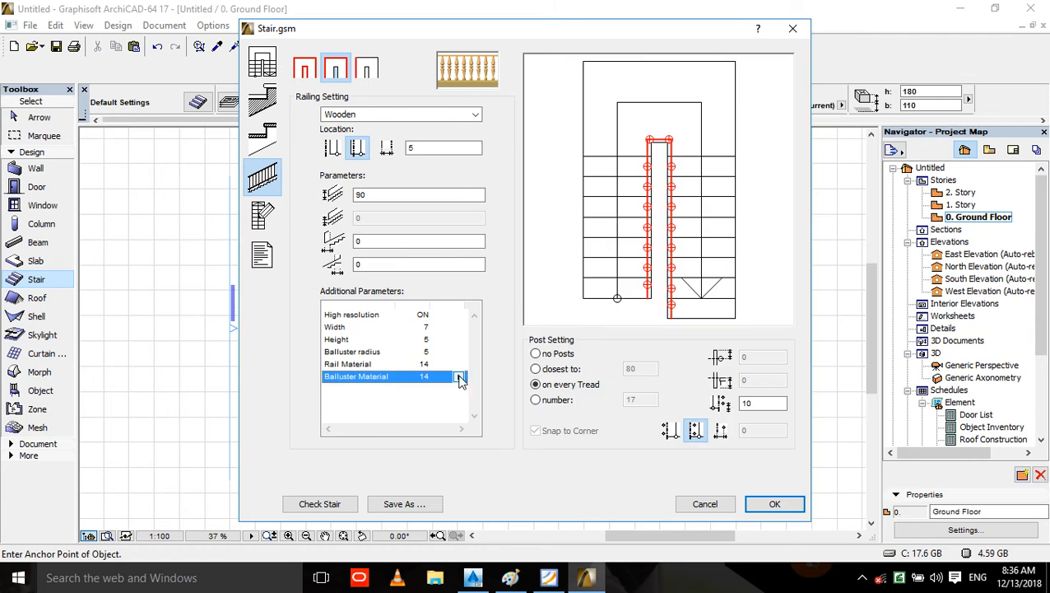
pyautogui.click(458, 376)
pyautogui.click(440, 358)
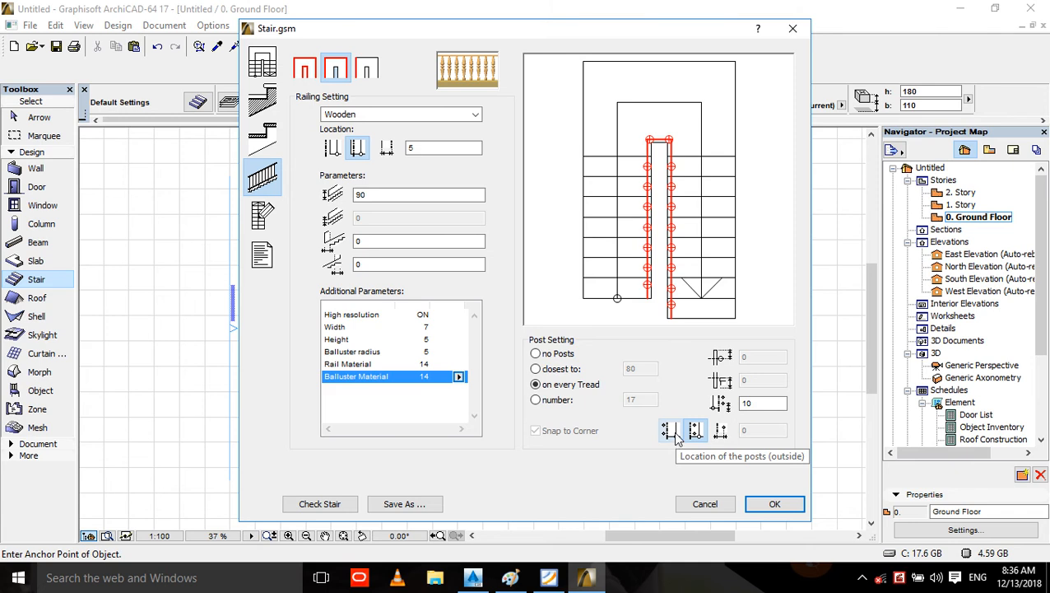
# - Examine the stair's 2D symbol types, walking line symbols, post symbols and floor plan display attributes
pyautogui.click(274, 218)
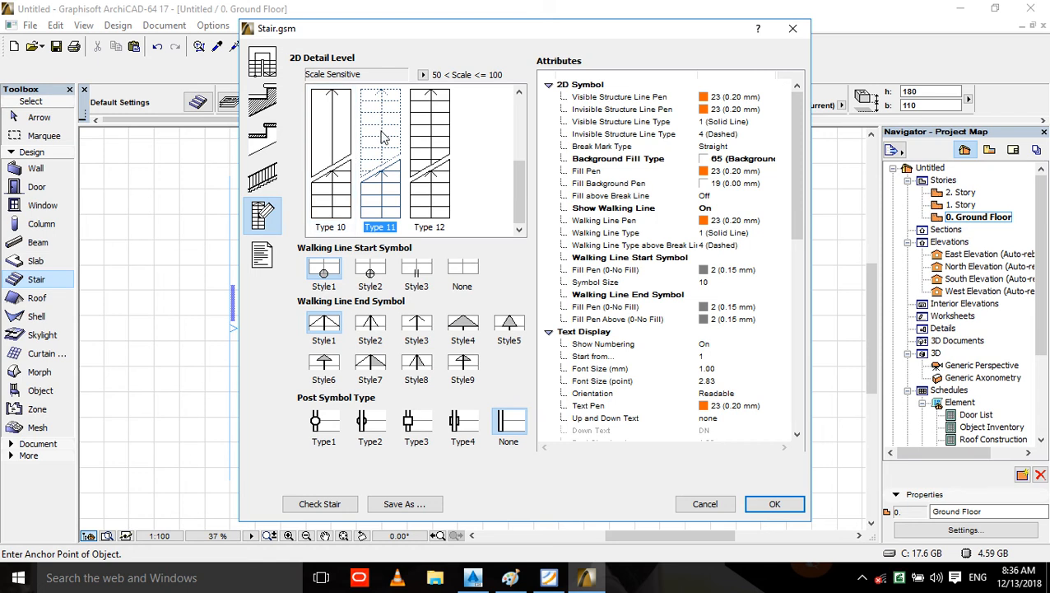
pyautogui.moveTo(511, 182); pyautogui.dragTo(501, 136)
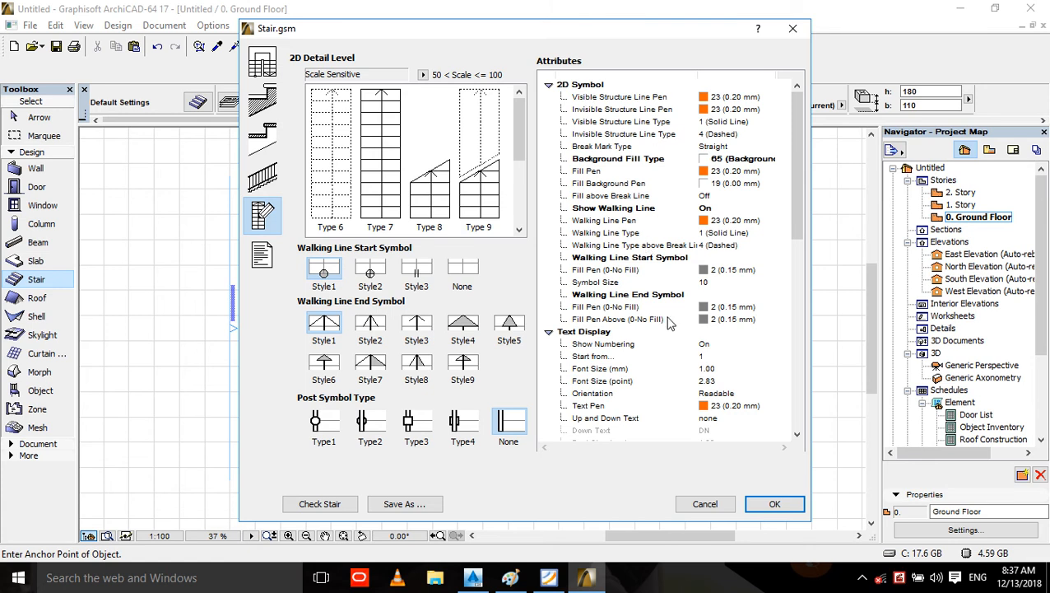
pyautogui.scroll(-5, 670, 317)
pyautogui.scroll(-6, 676, 289)
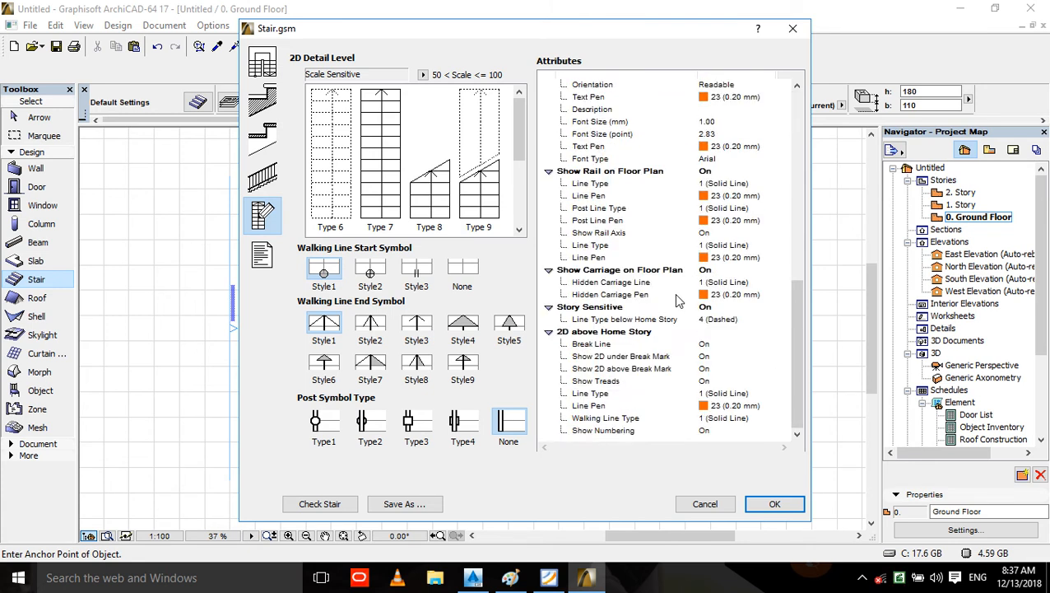
pyautogui.scroll(11, 678, 292)
pyautogui.scroll(1, 676, 294)
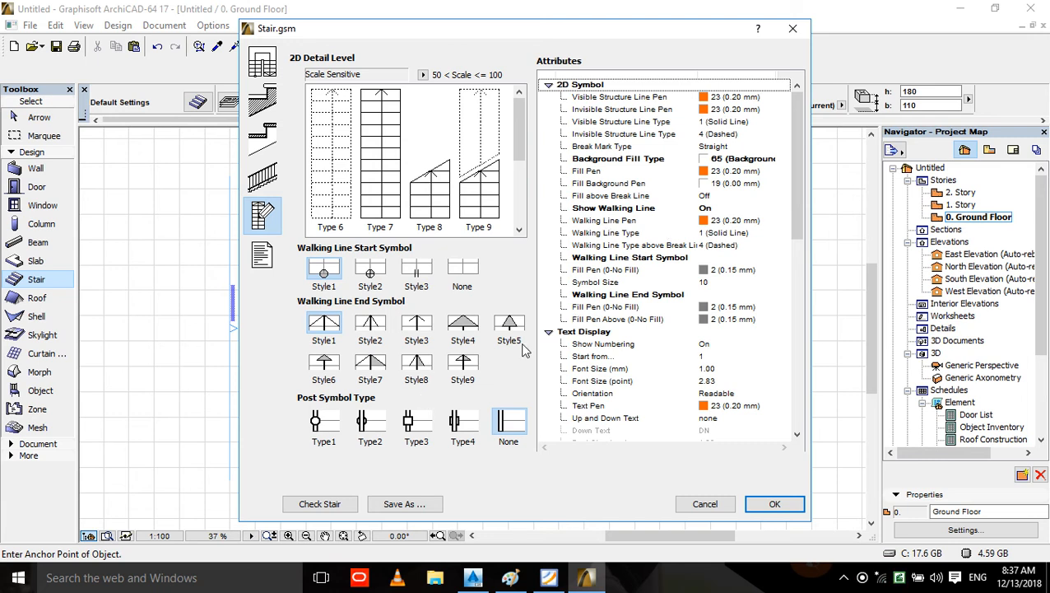
# - Accept the stair configuration and save it as Stair 1 in the Embedded Library
pyautogui.click(778, 507)
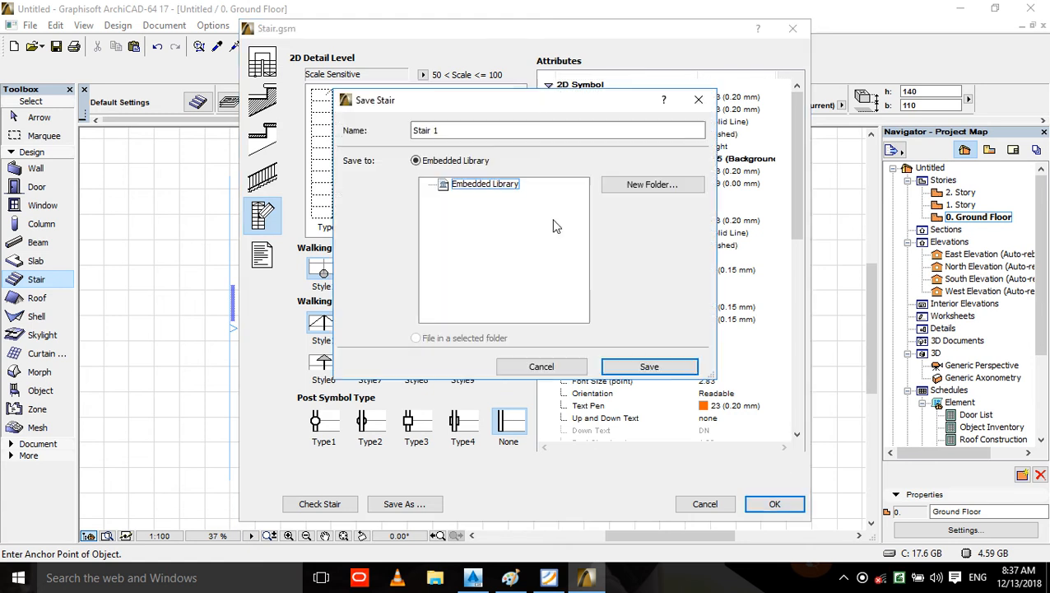
pyautogui.click(465, 131)
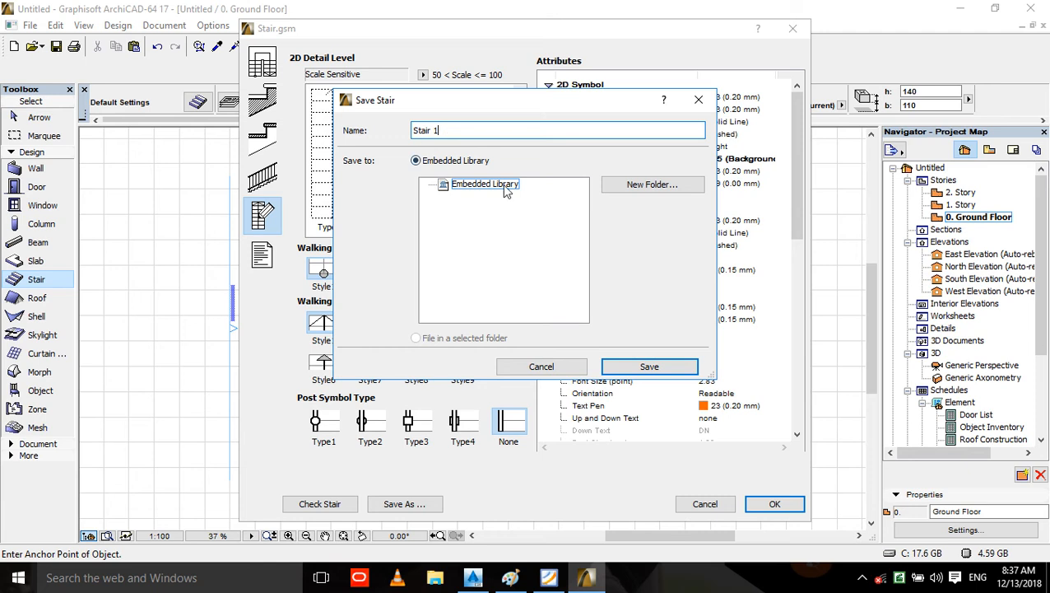
pyautogui.click(687, 372)
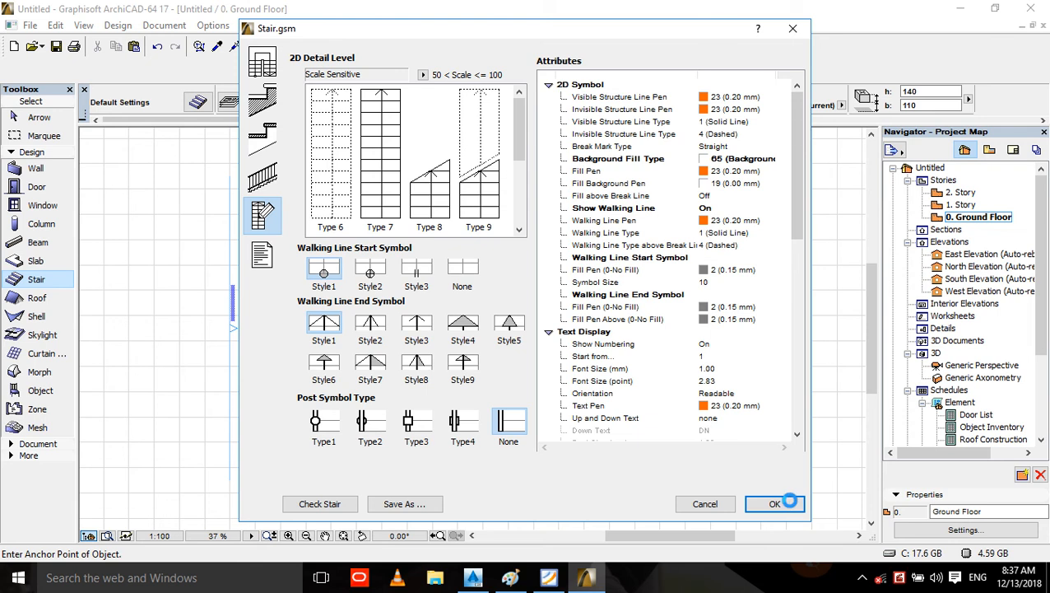
pyautogui.click(774, 504)
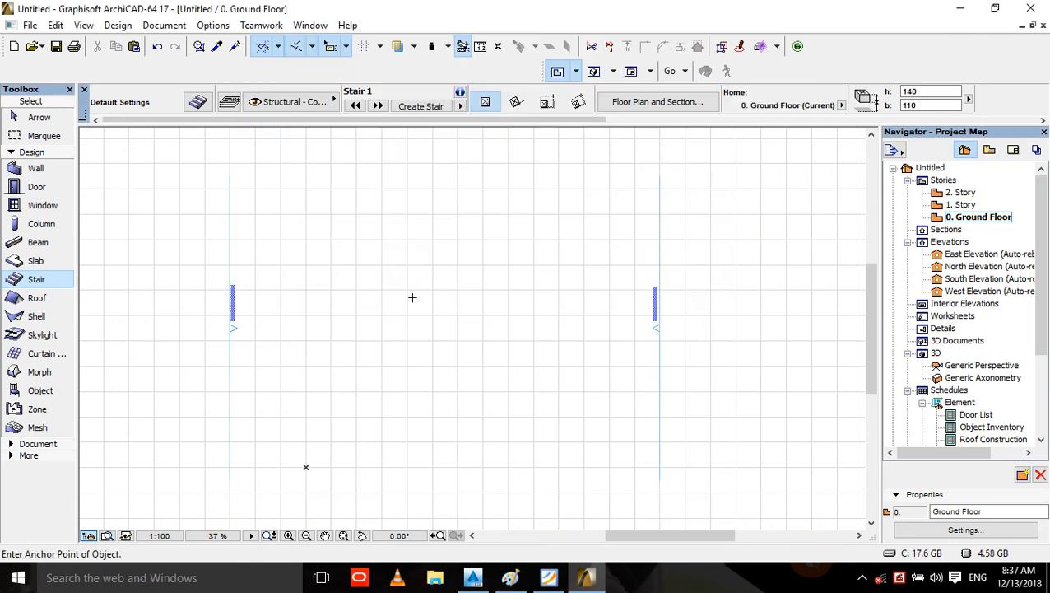
# - Place Stair 1 on the ground floor plan between the elevation markers, then select it for a check and deselect it
pyautogui.scroll(7, 405, 289)
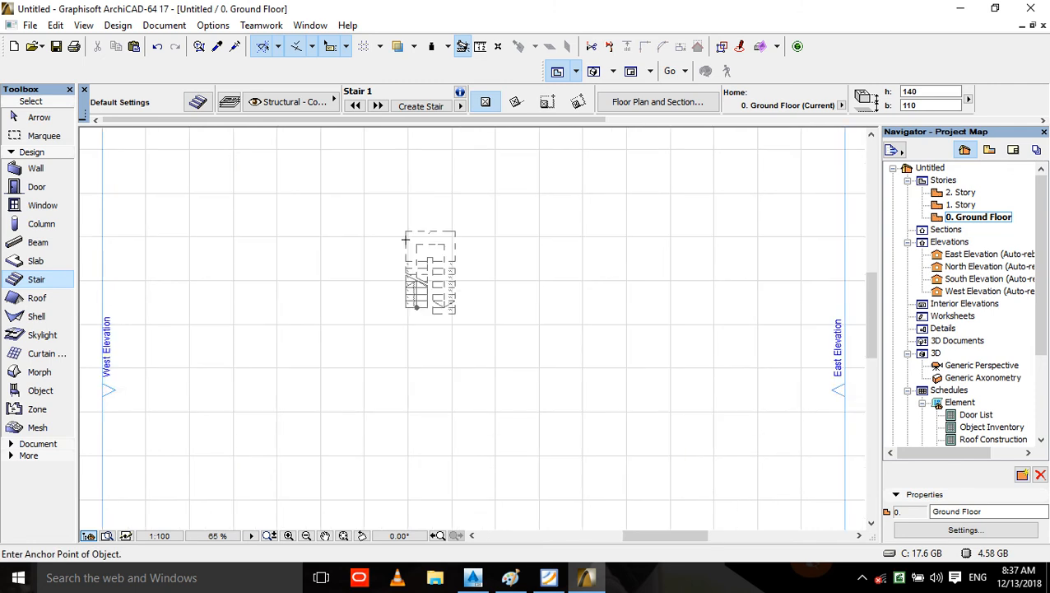
pyautogui.click(39, 117)
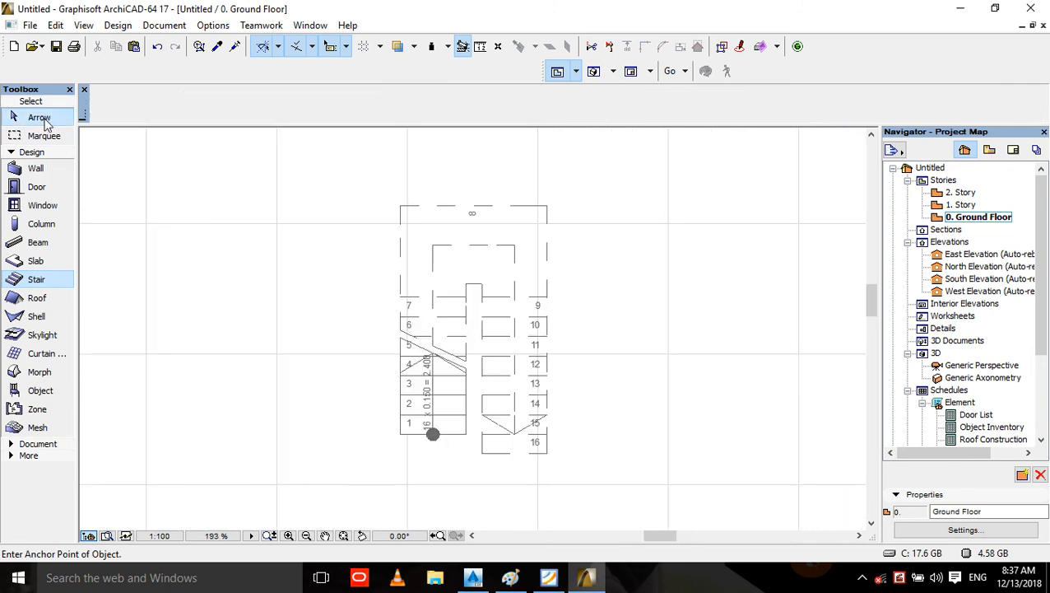
pyautogui.click(517, 332)
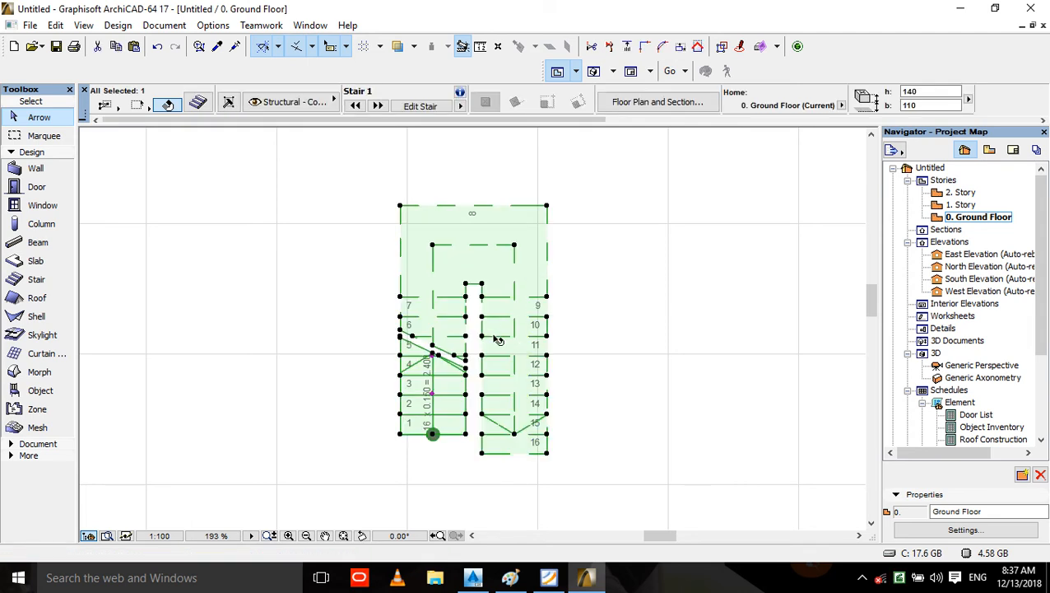
pyautogui.click(663, 329)
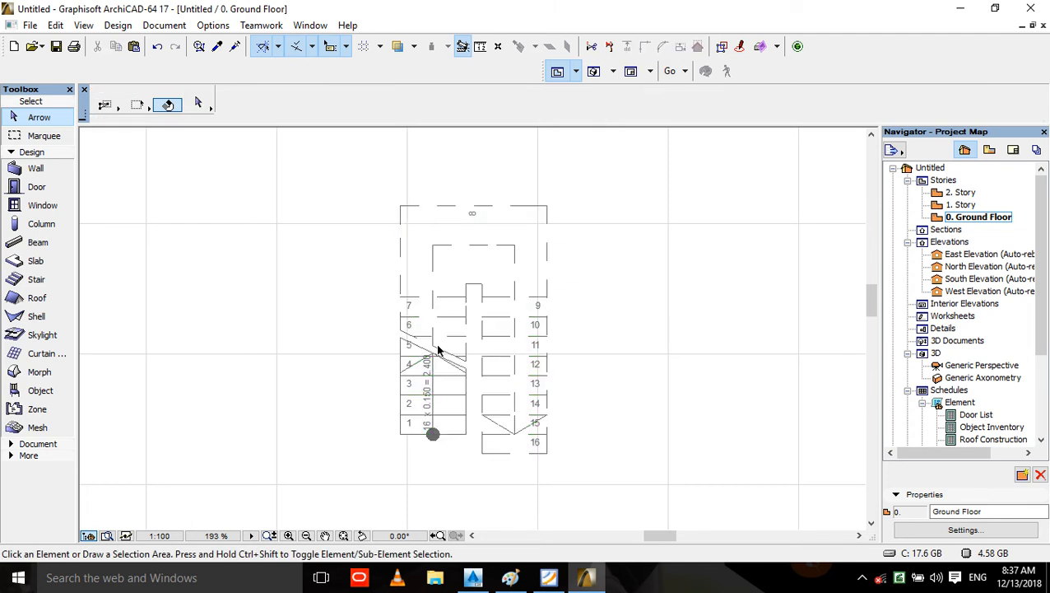
# - Show the placed stair in 3D and examine its treads, risers and wooden railing up close
pyautogui.press('F3')
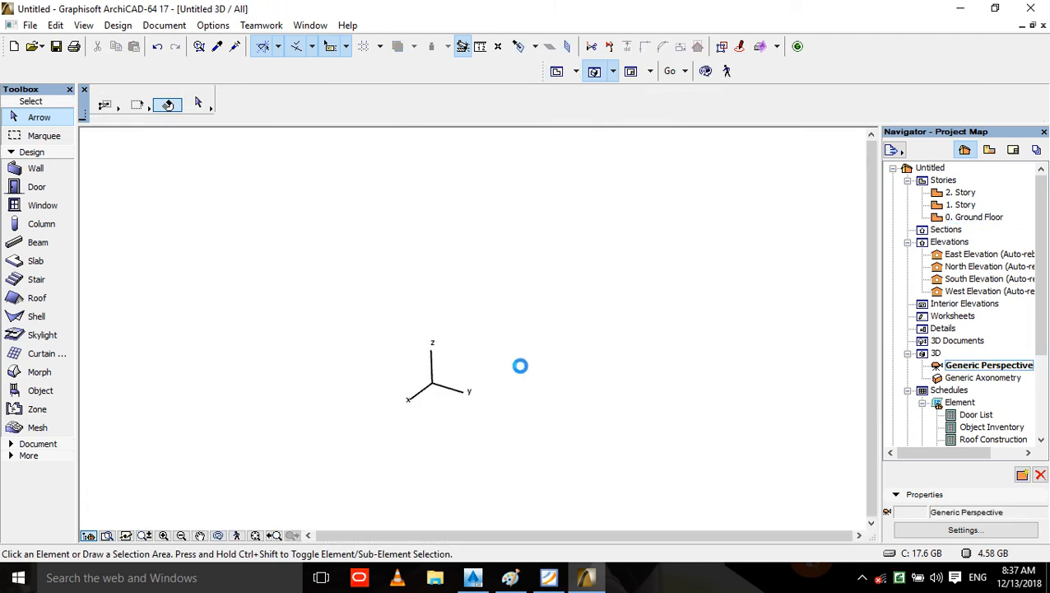
pyautogui.click(255, 535)
pyautogui.scroll(1, 457, 414)
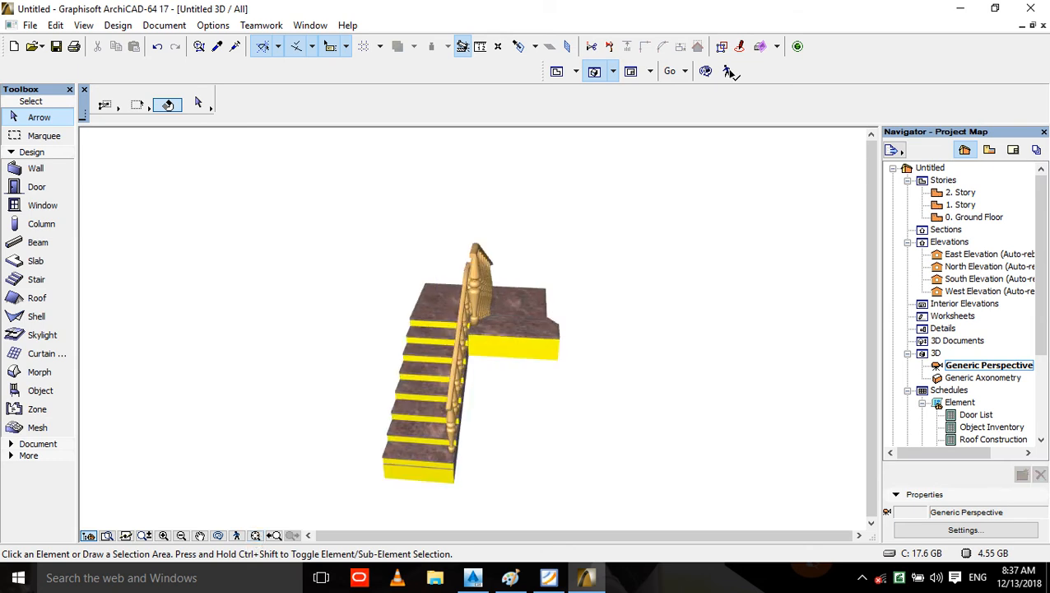
pyautogui.click(706, 72)
pyautogui.moveTo(442, 437); pyautogui.dragTo(622, 382)
pyautogui.moveTo(439, 443); pyautogui.dragTo(374, 416)
pyautogui.scroll(4, 374, 416)
pyautogui.scroll(1, 373, 415)
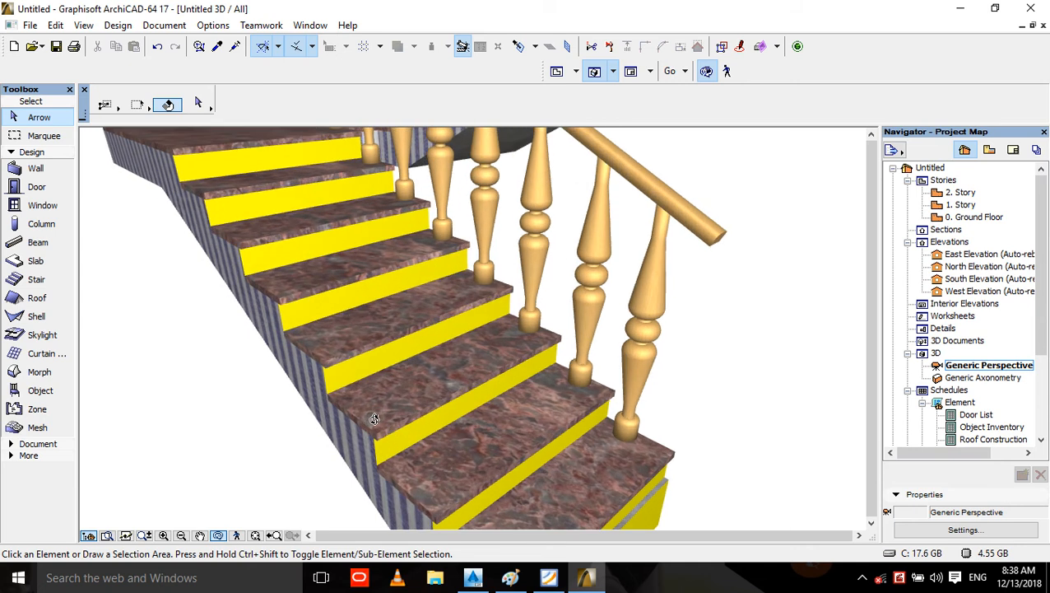
pyautogui.moveTo(304, 421); pyautogui.dragTo(309, 414)
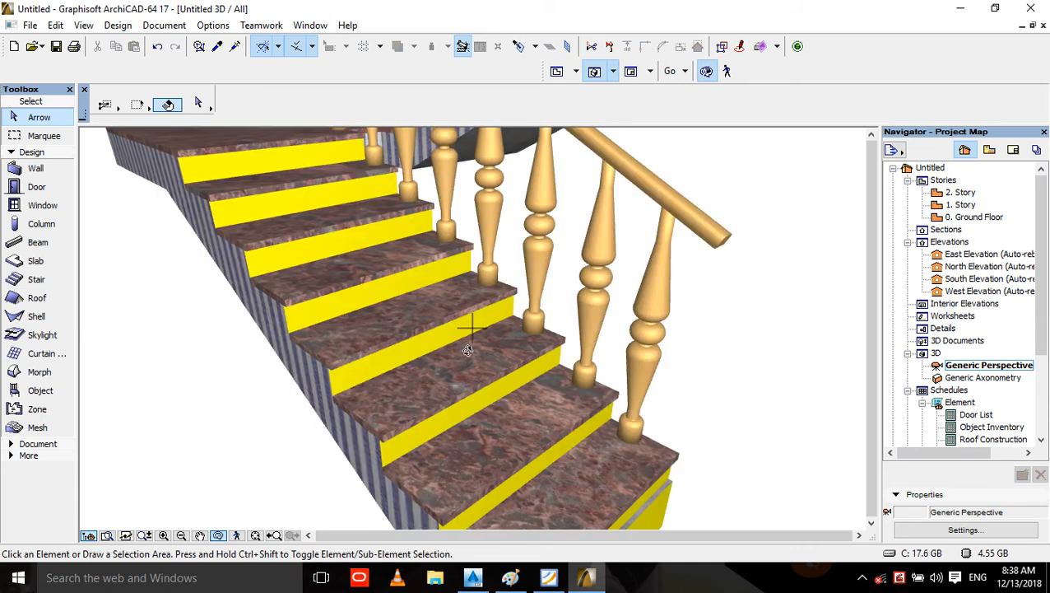
# - Examine the underside of the stair's landing and flights in 3D, ending with a front view of the whole stair
pyautogui.moveTo(469, 341); pyautogui.dragTo(520, 309)
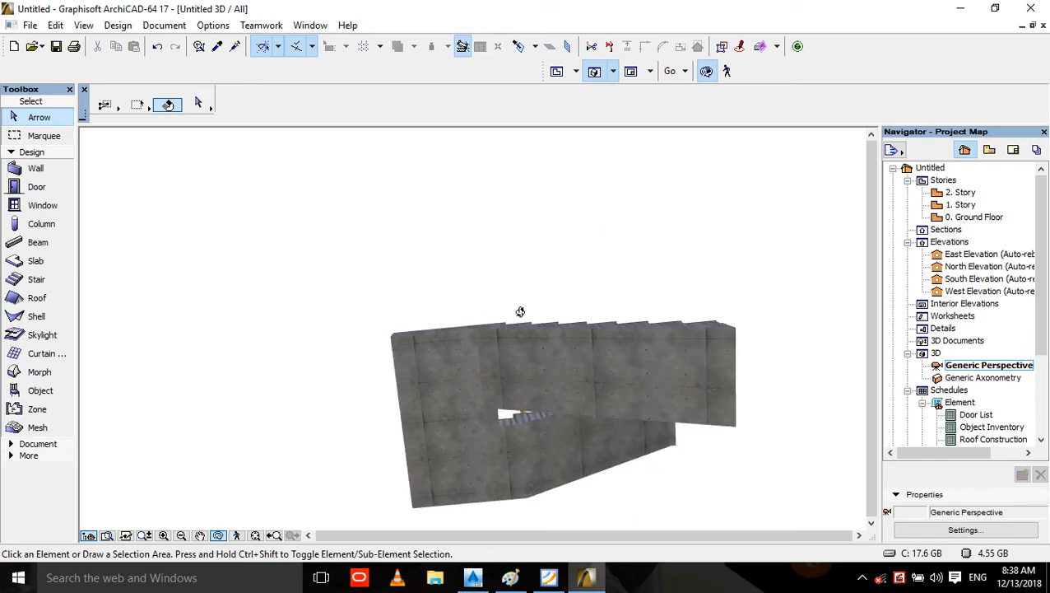
pyautogui.scroll(6, 471, 364)
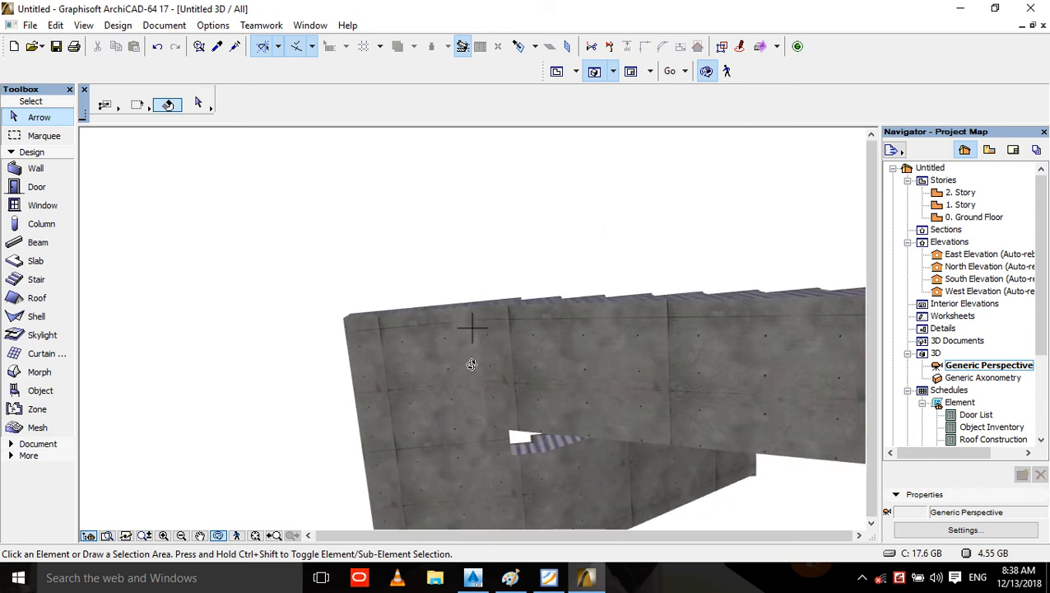
pyautogui.scroll(-6, 471, 364)
pyautogui.moveTo(487, 386); pyautogui.dragTo(681, 367)
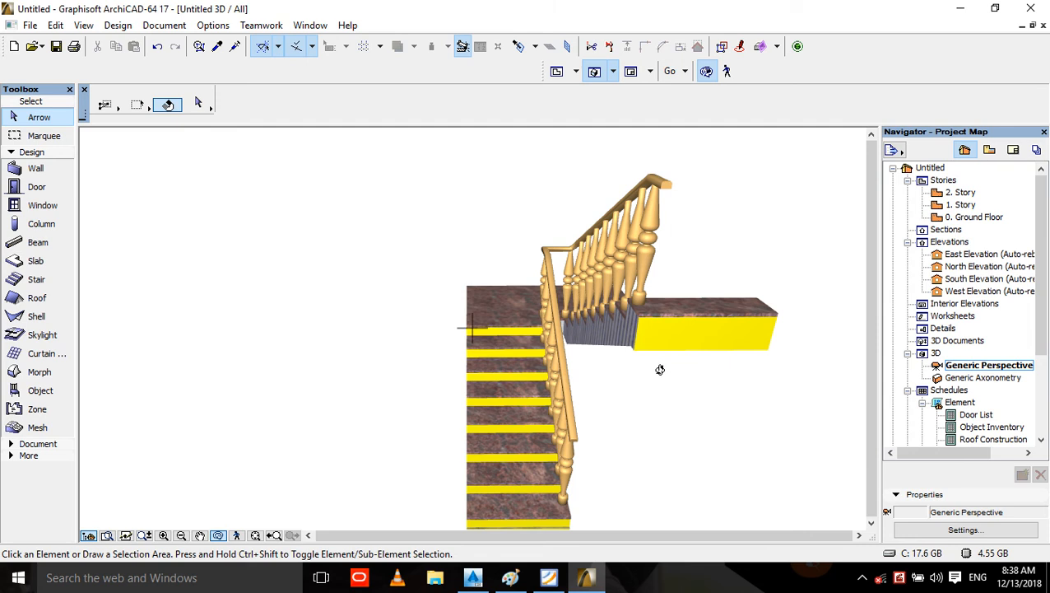
# - Mirror the stair on the ground floor plan across the vertical outer edge of its first flight
pyautogui.press('F2')
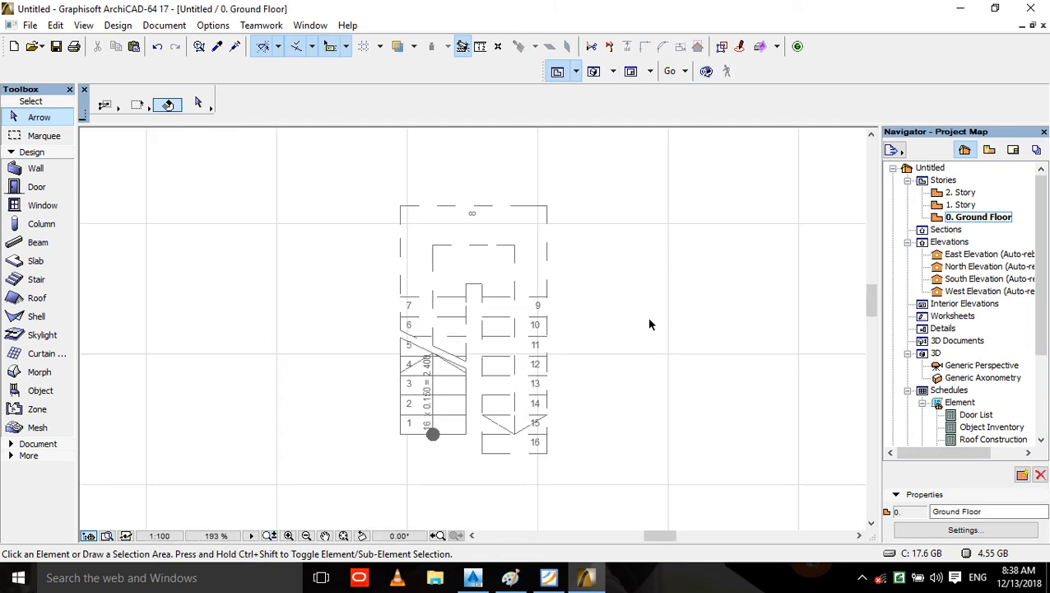
pyautogui.click(541, 331)
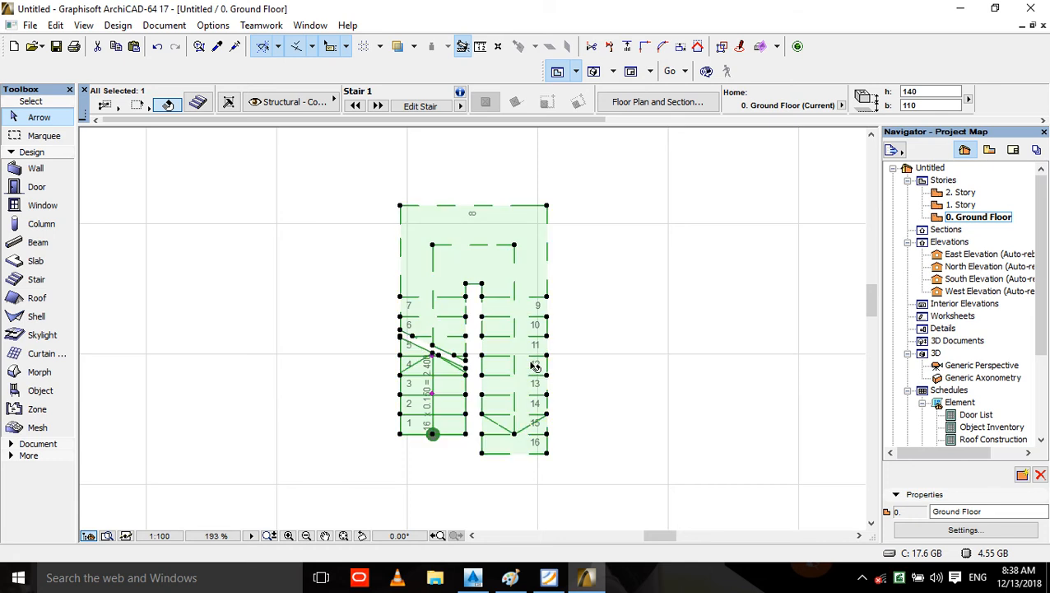
pyautogui.click(402, 206)
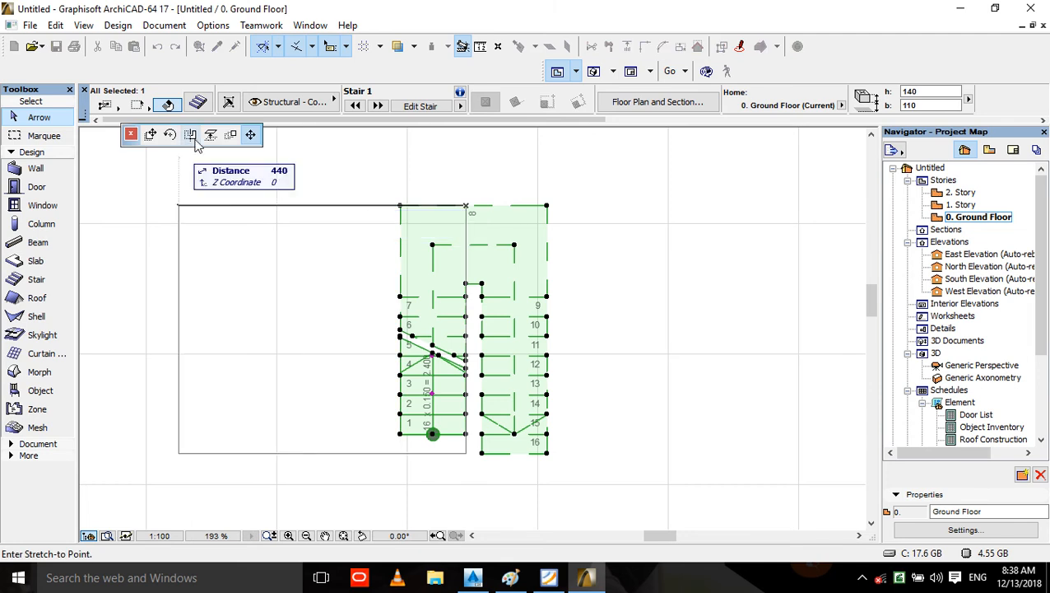
pyautogui.click(191, 136)
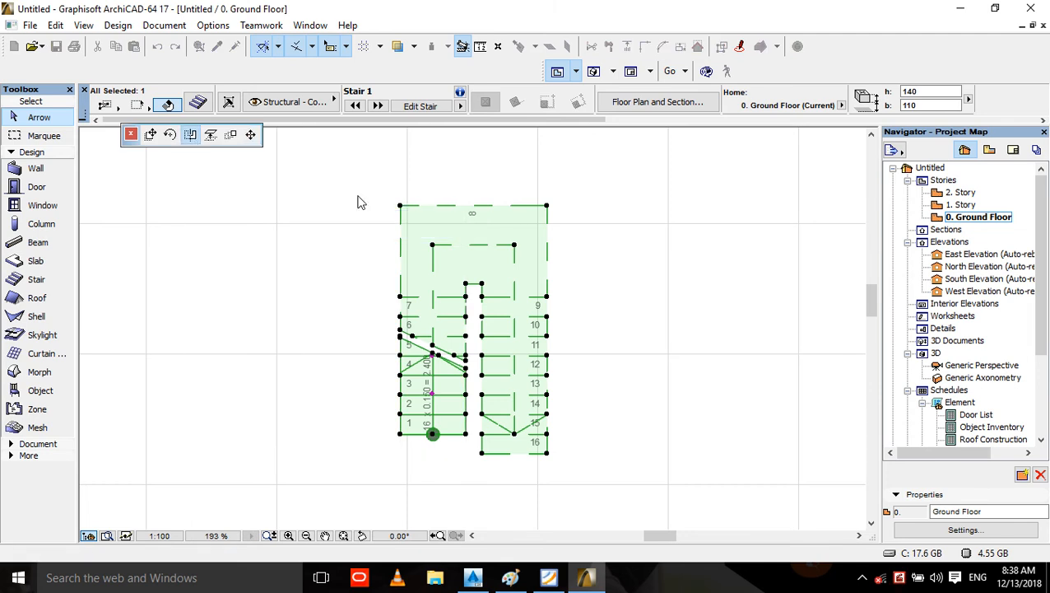
pyautogui.click(401, 434)
pyautogui.click(400, 206)
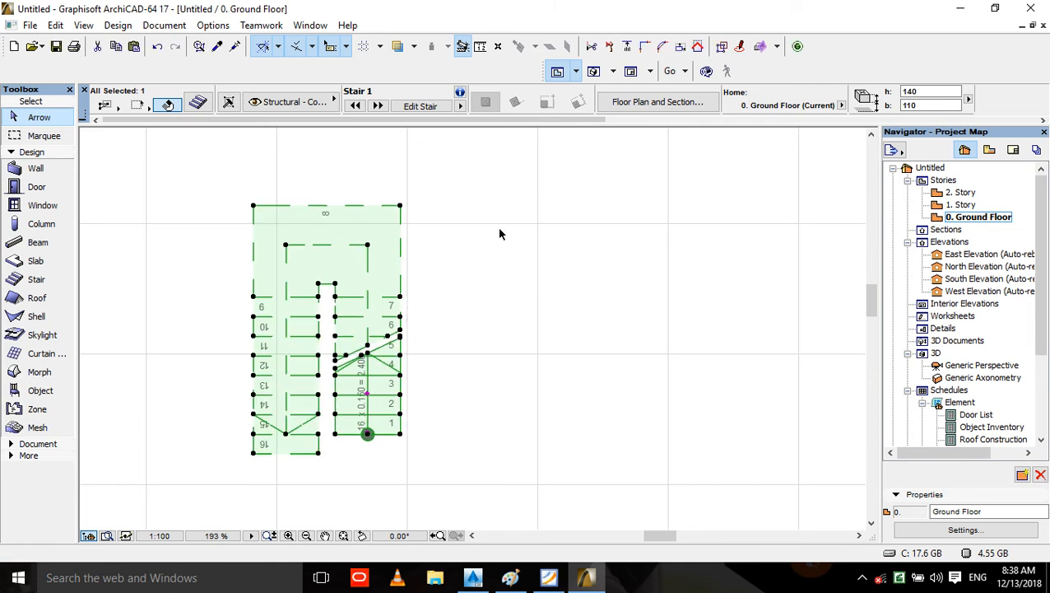
# - Move the mirrored stair 155 cm horizontally towards the East Elevation marker and inspect it in 3D
pyautogui.click(401, 206)
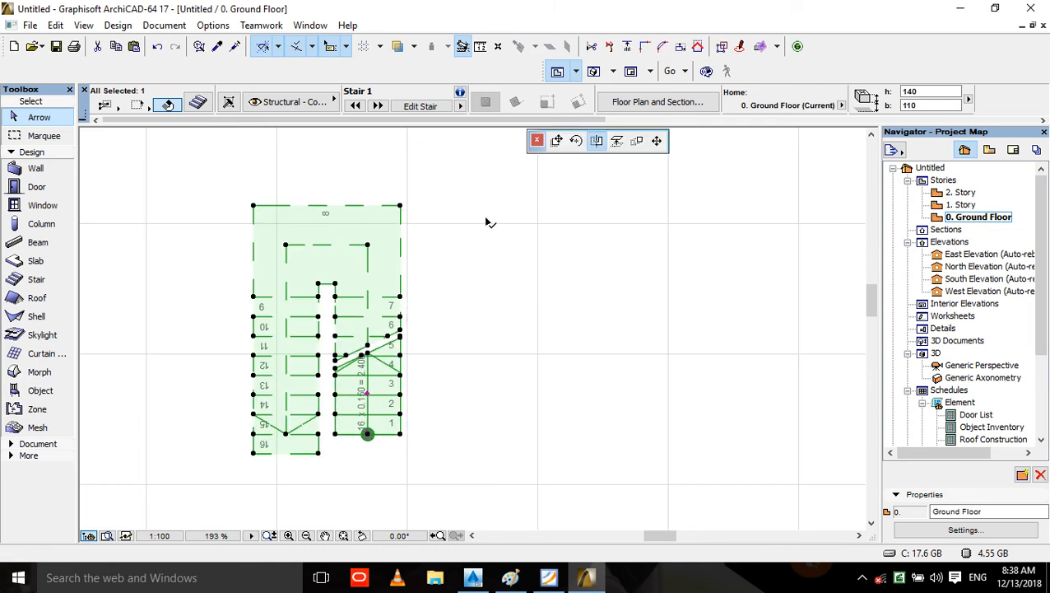
pyautogui.hotkey('ctrl', 'd')
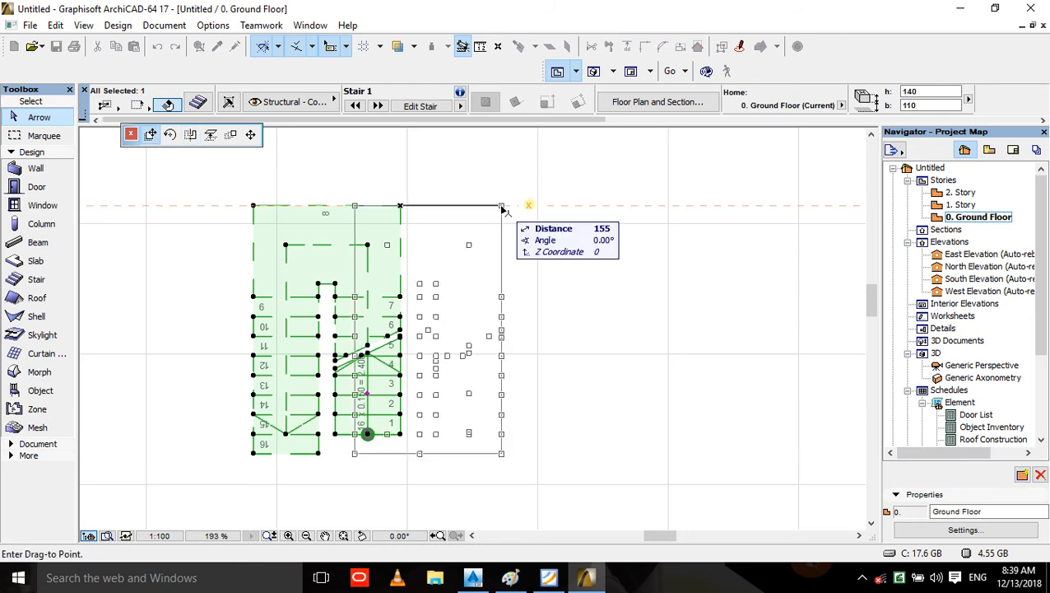
pyautogui.click(503, 208)
pyautogui.press('F3')
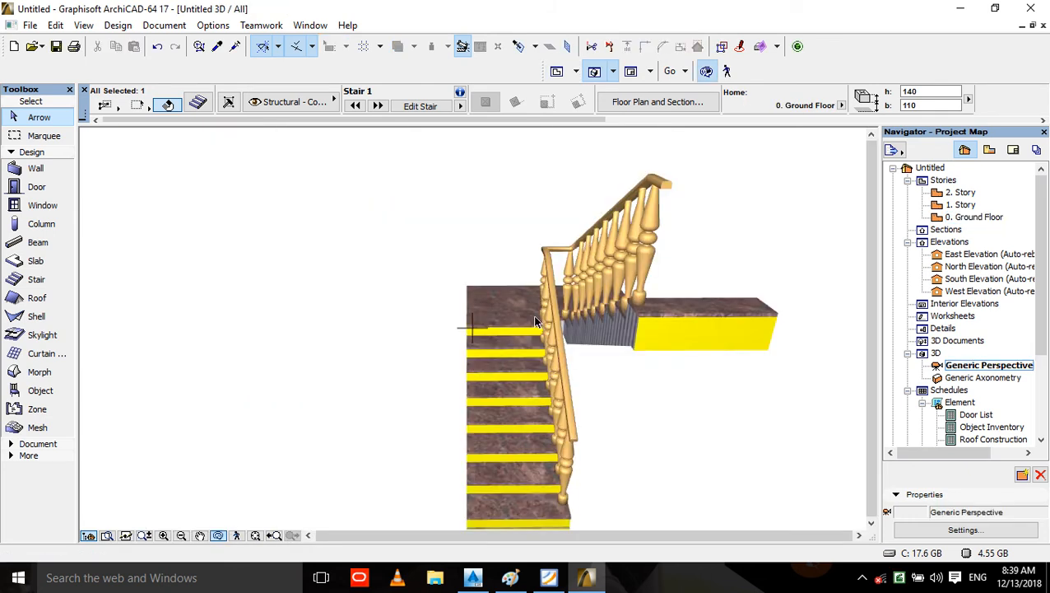
pyautogui.keyDown('shift'); pyautogui.moveTo(535, 321); pyautogui.dragTo(628, 328, button='middle'); pyautogui.keyUp('shift')
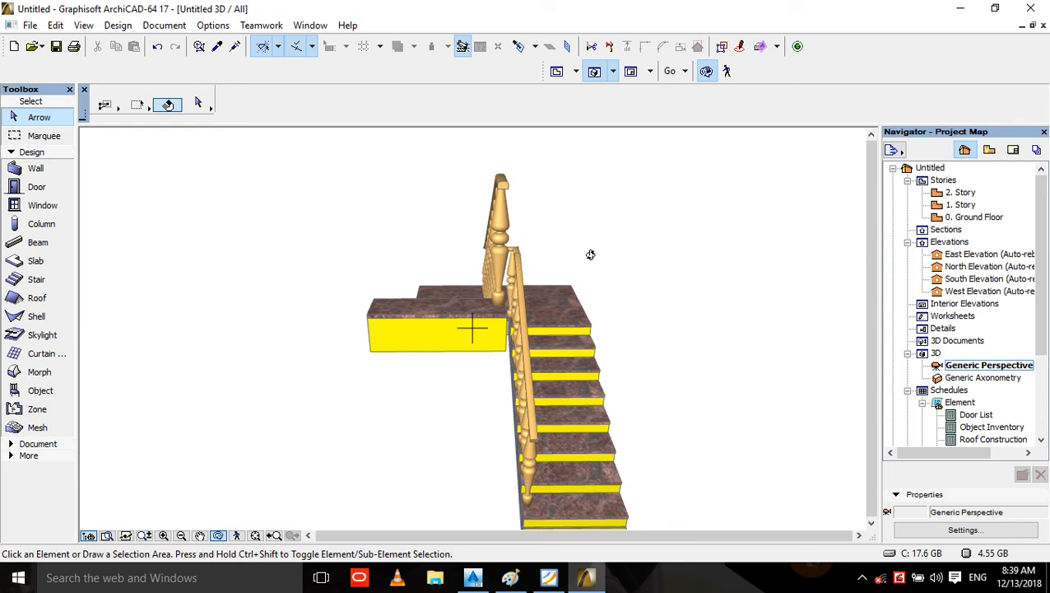
# - Mirror the stair on the ground floor plan across the landing's horizontal outer edge
pyautogui.press('F2')
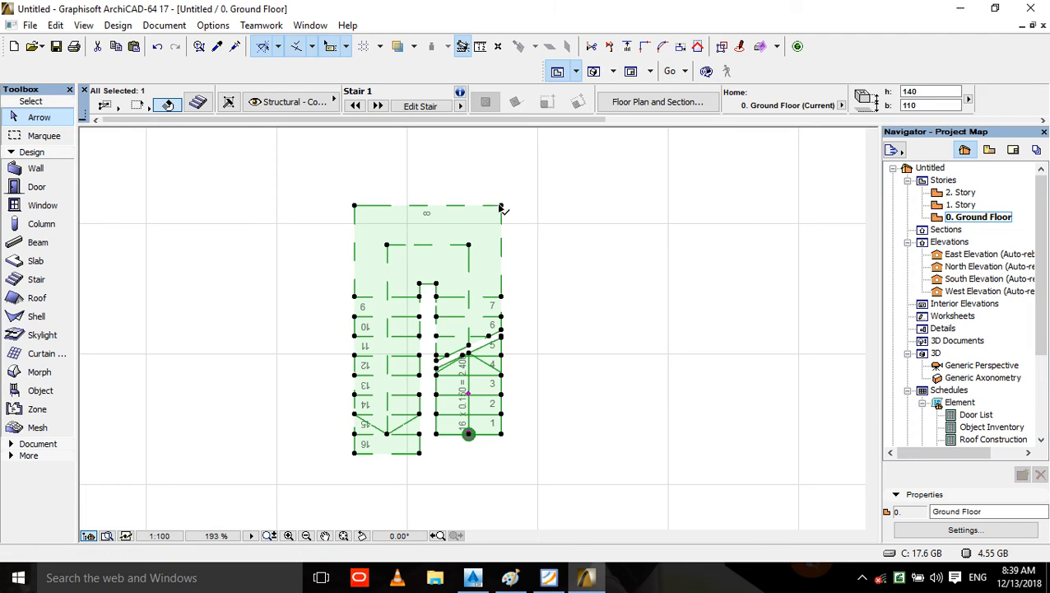
pyautogui.click(502, 205)
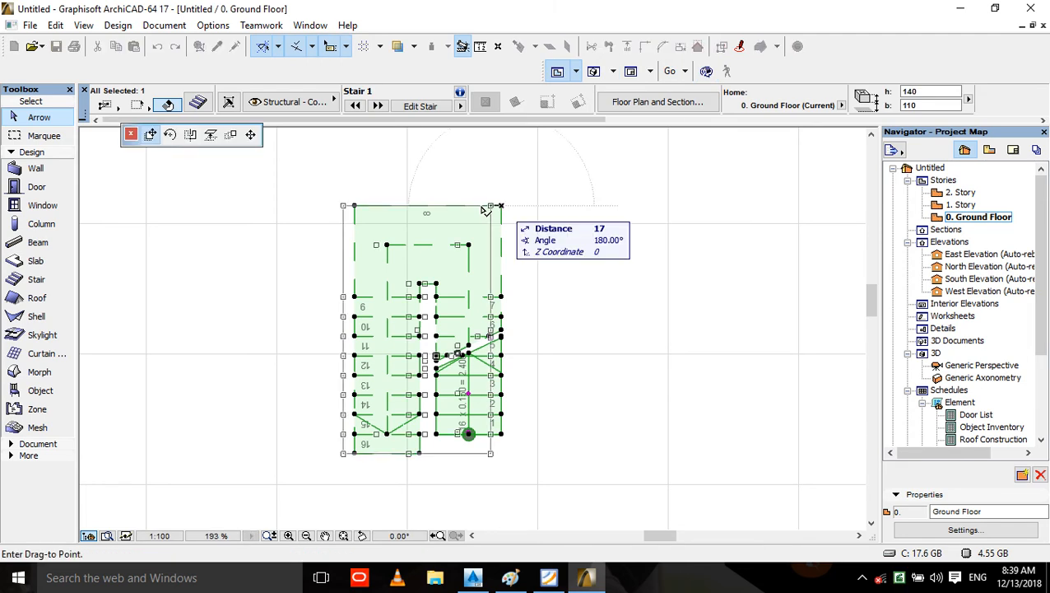
pyautogui.click(190, 134)
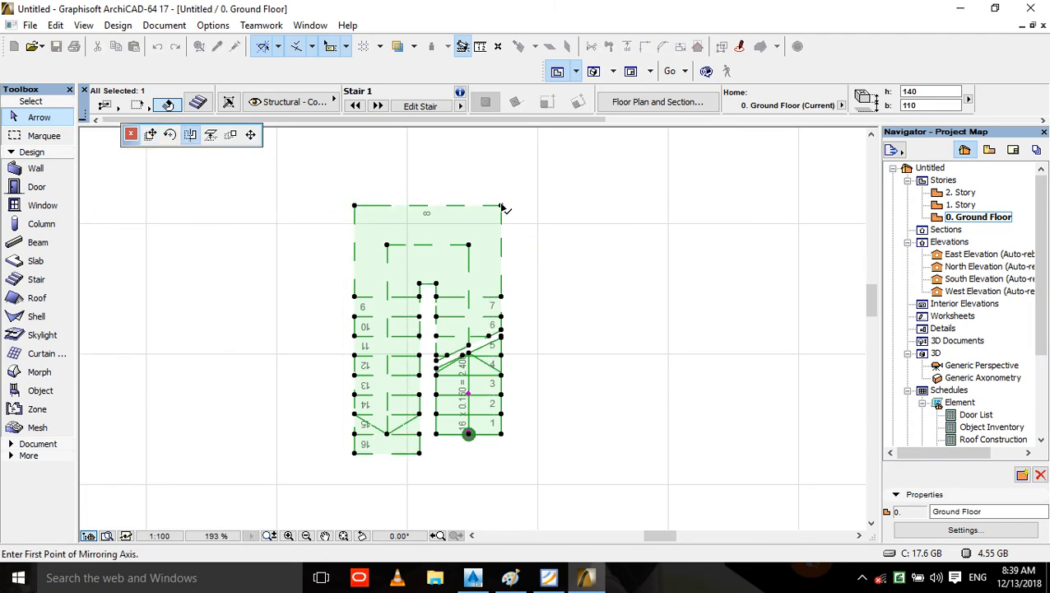
pyautogui.click(501, 205)
pyautogui.click(354, 205)
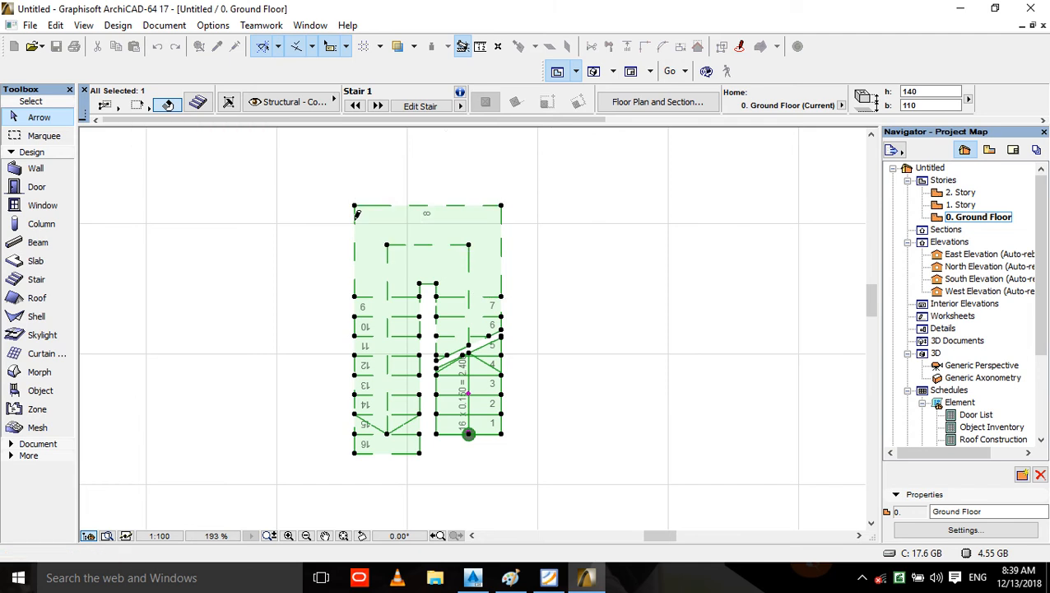
# - Set the riser surface of the stair's structure to Tile White 30x30, replacing the yellow paint
pyautogui.scroll(-3, 457, 332)
pyautogui.press('F3')
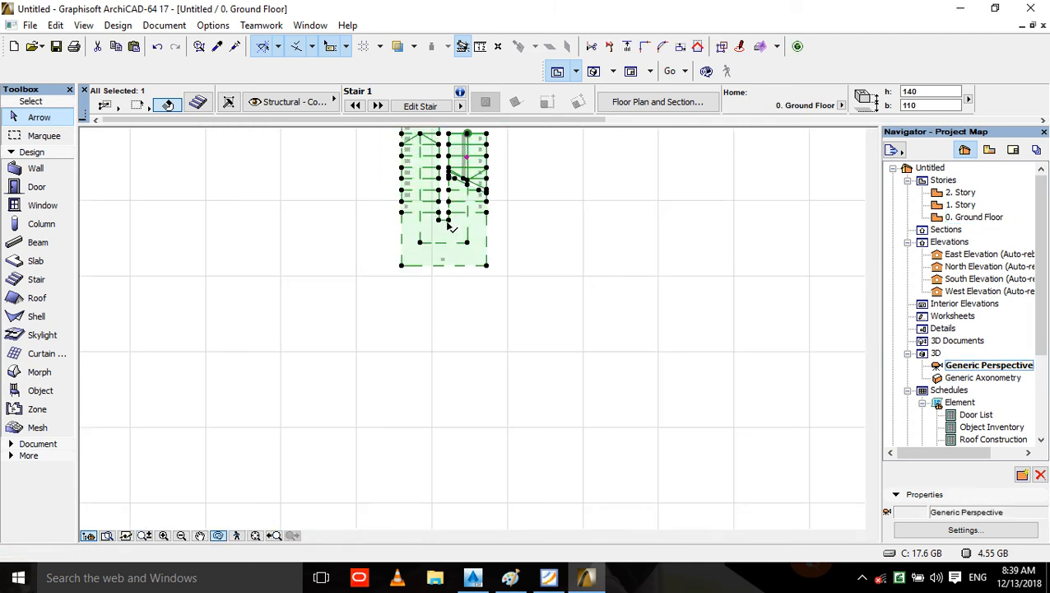
pyautogui.moveTo(457, 221); pyautogui.dragTo(585, 307)
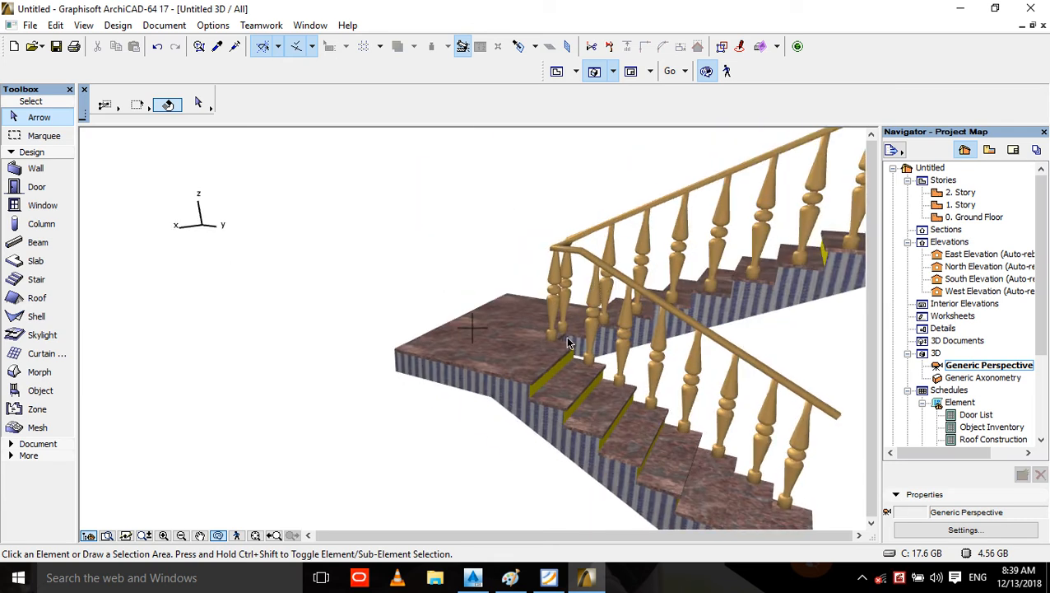
pyautogui.click(503, 314)
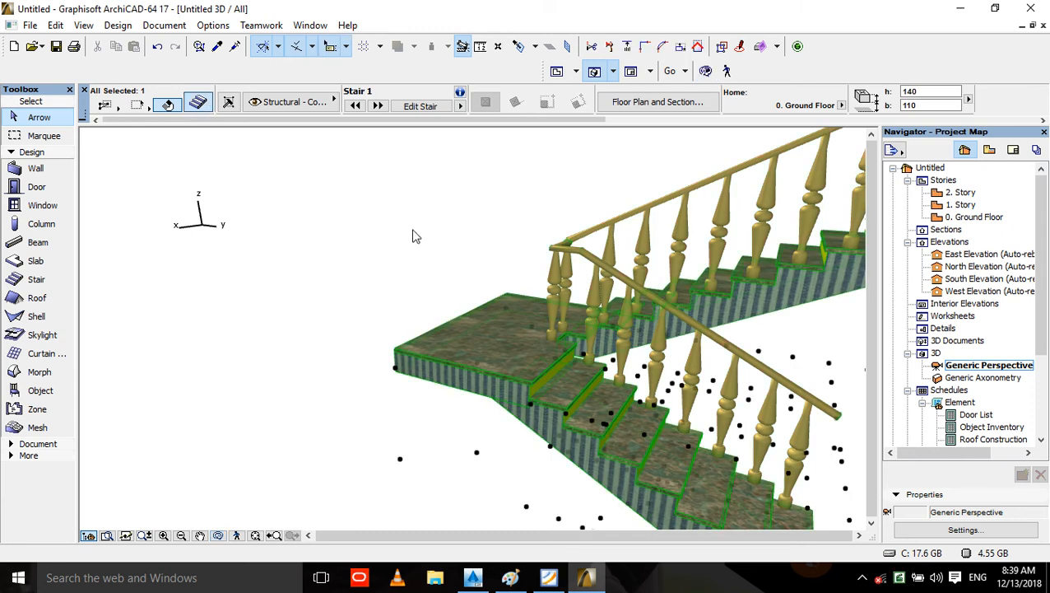
pyautogui.hotkey('ctrl', 't')
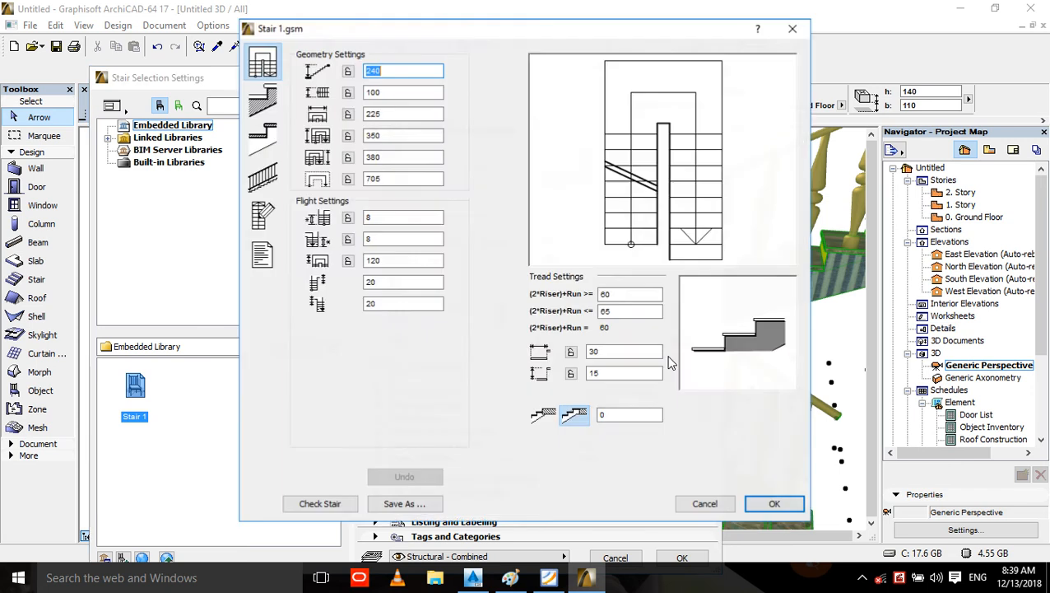
pyautogui.click(262, 99)
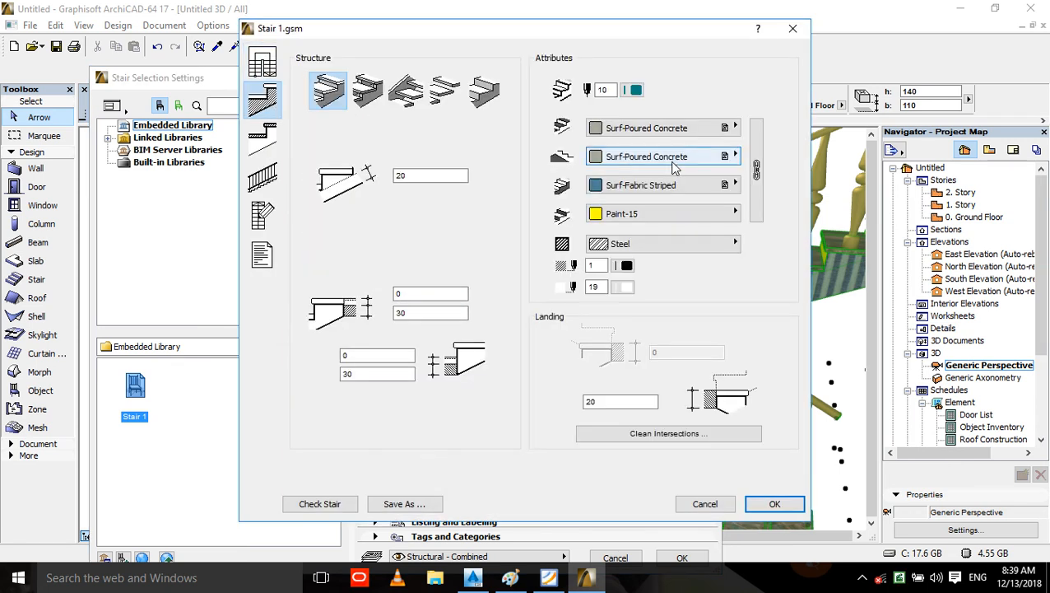
pyautogui.click(649, 214)
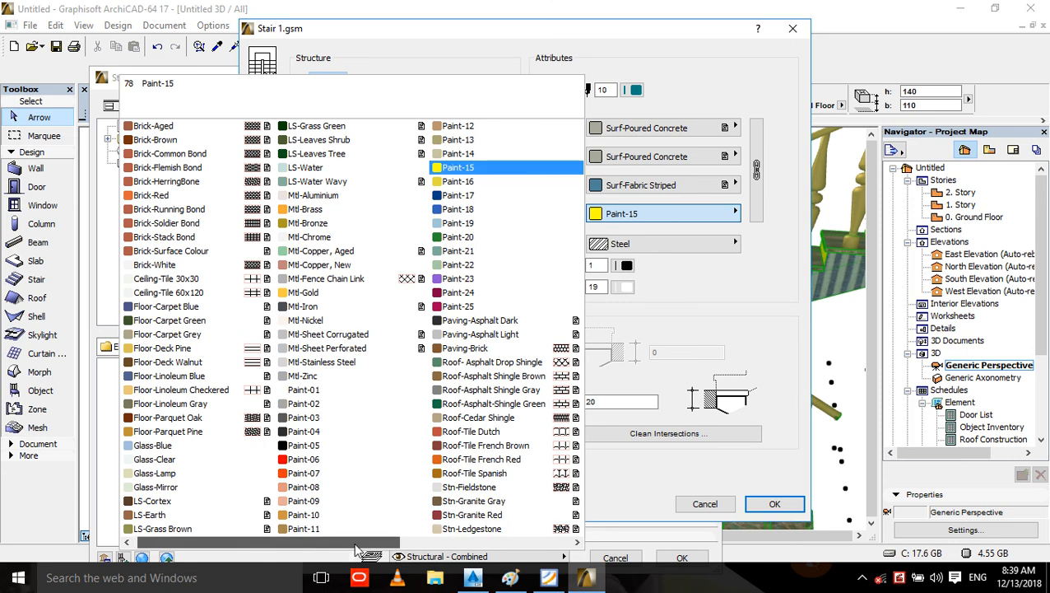
pyautogui.moveTo(358, 549); pyautogui.dragTo(444, 549)
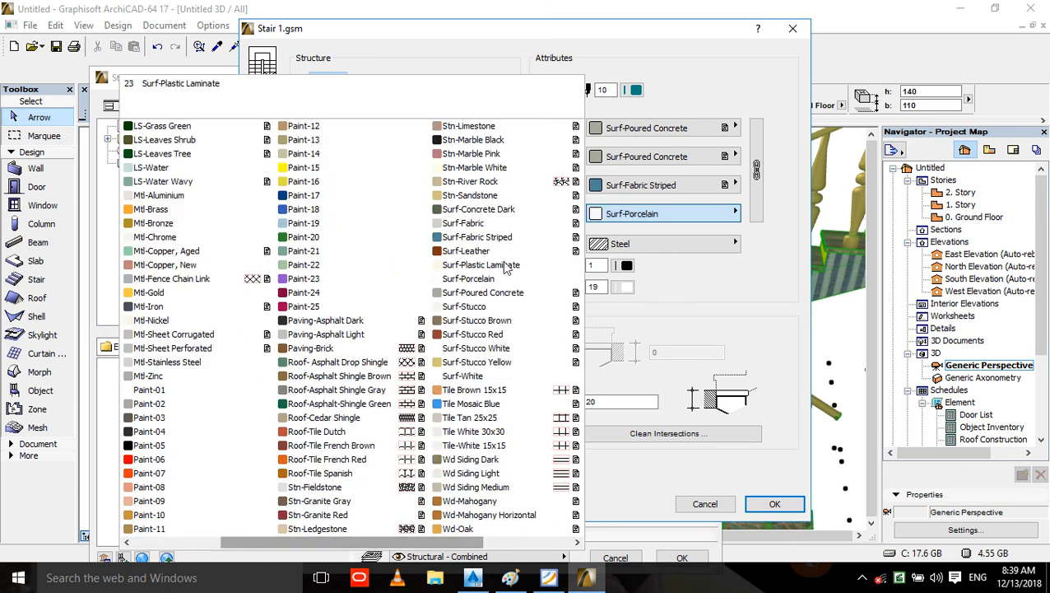
pyautogui.click(460, 153)
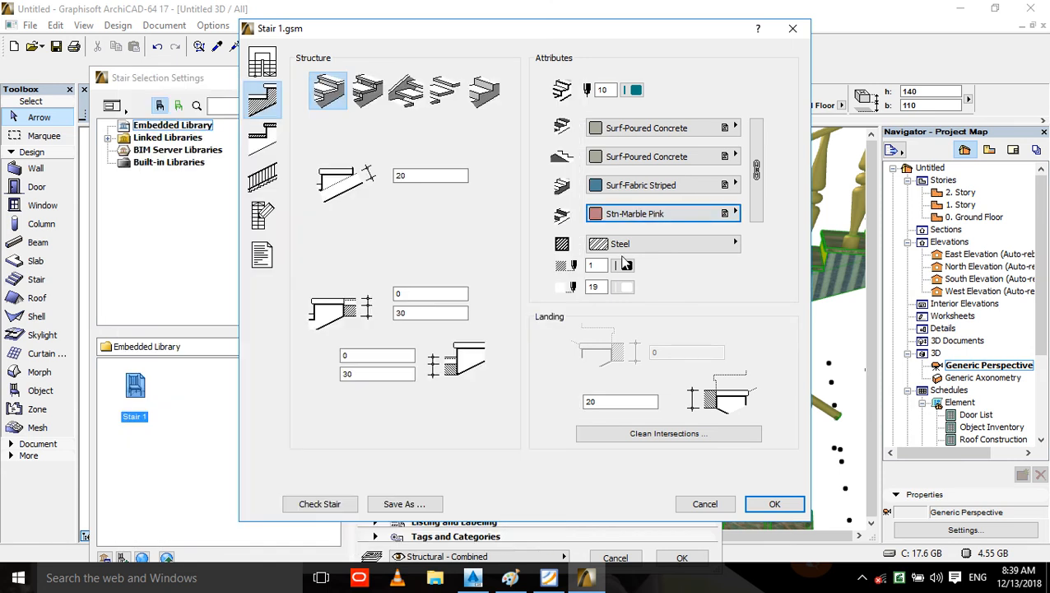
pyautogui.click(658, 214)
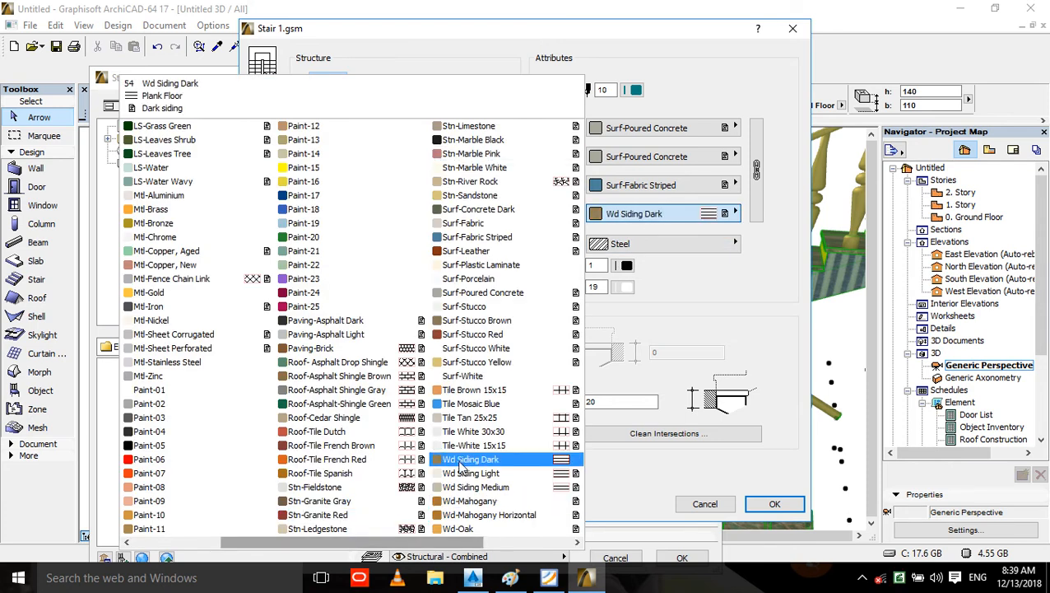
pyautogui.click(469, 432)
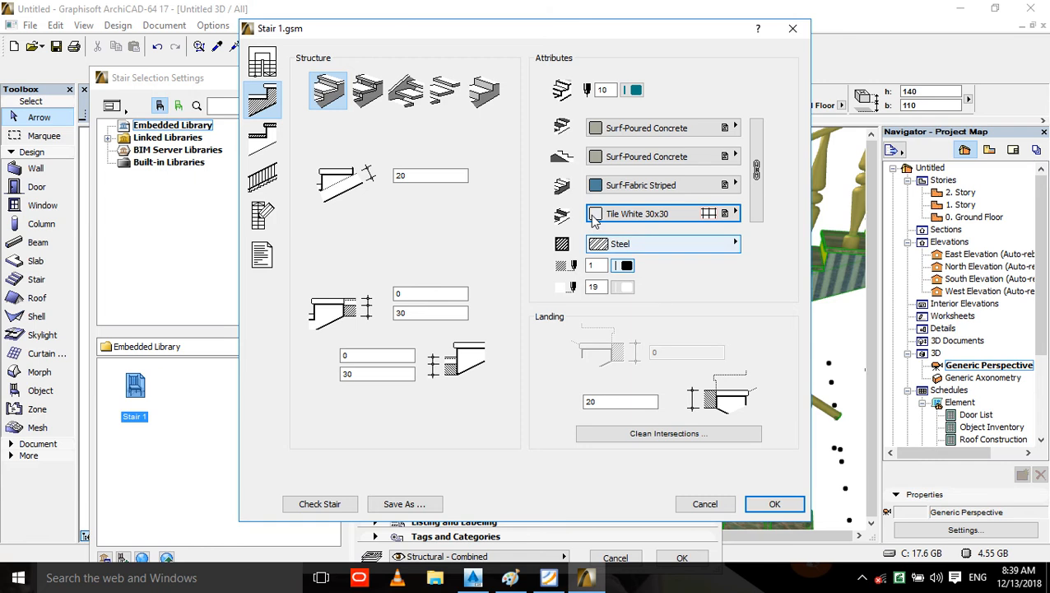
# - Change the stair's inner railing type from Wooden to Twisted
pyautogui.click(271, 141)
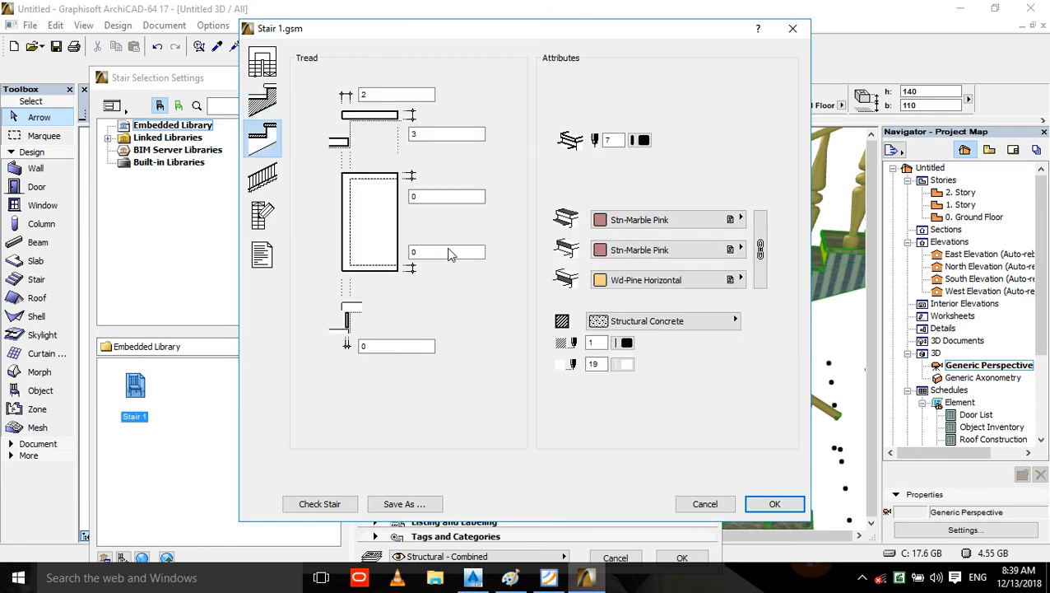
pyautogui.click(262, 177)
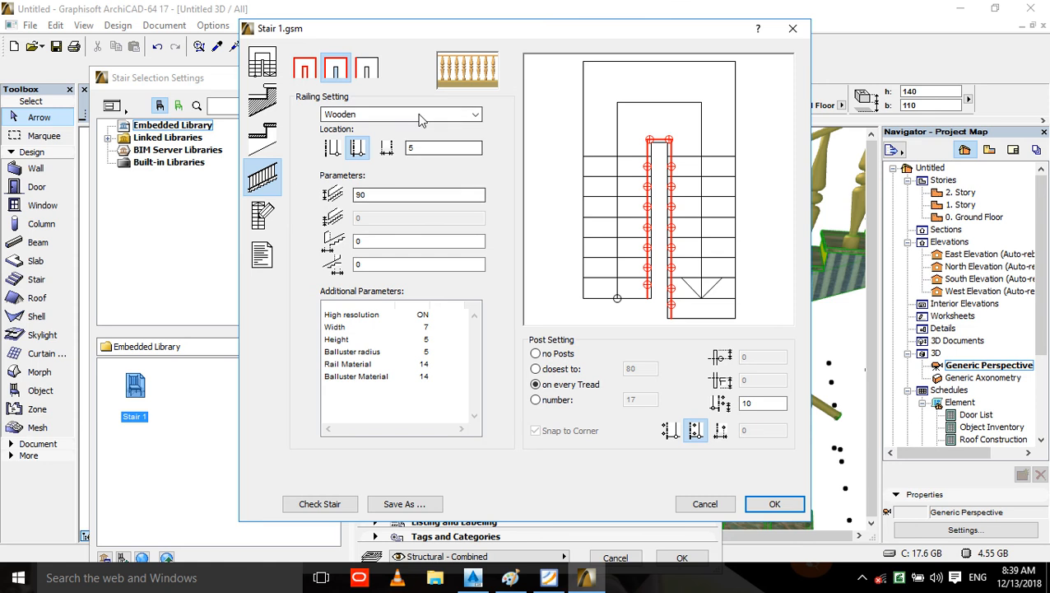
pyautogui.click(418, 119)
pyautogui.click(402, 253)
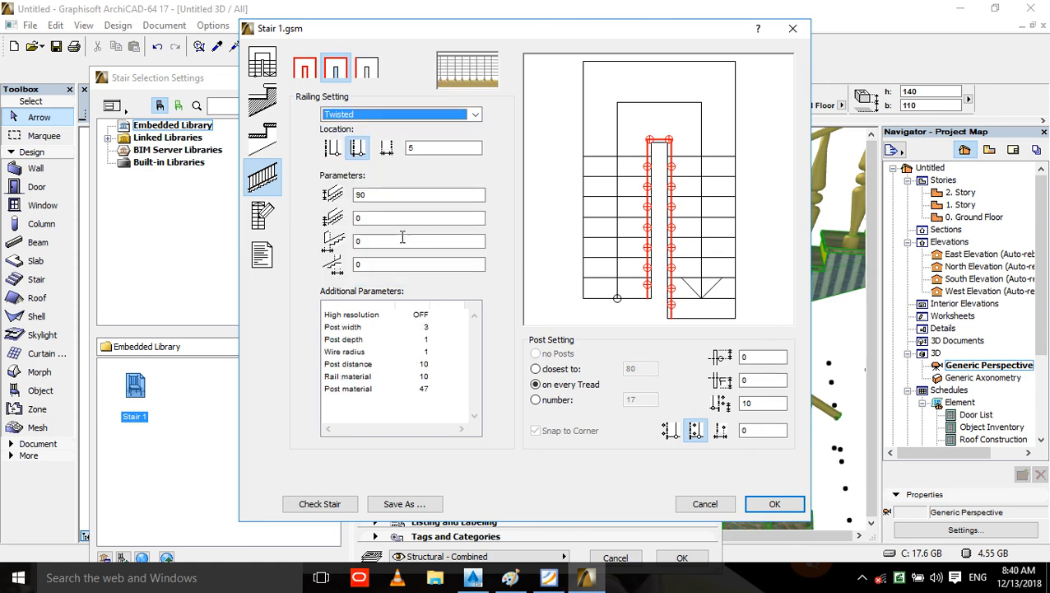
# - Set the stair's 2D symbol to Type 7 and apply the edited stair settings
pyautogui.click(265, 213)
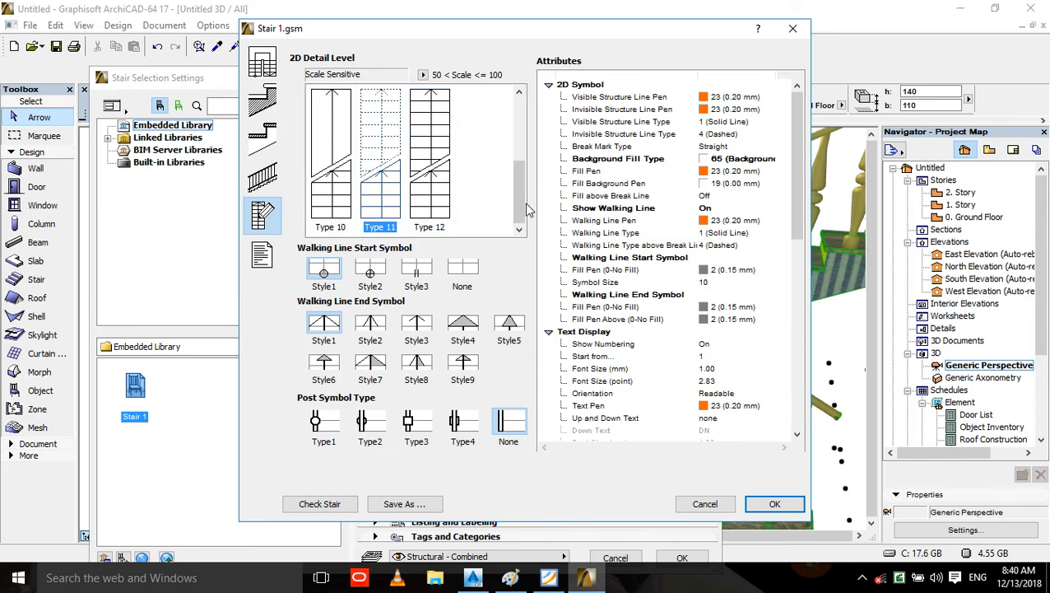
pyautogui.moveTo(522, 199); pyautogui.dragTo(515, 107)
pyautogui.click(381, 156)
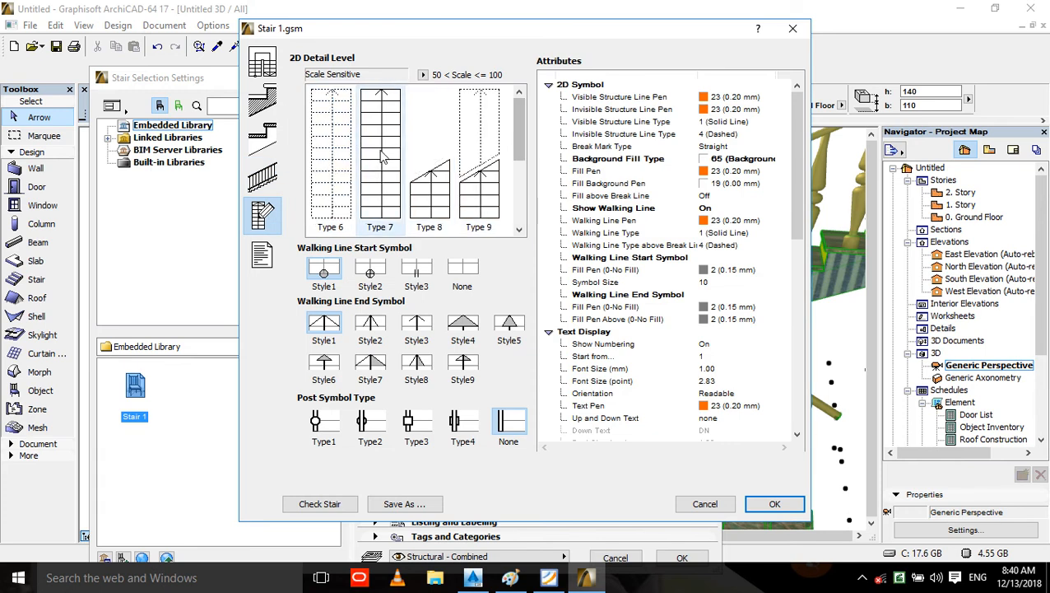
pyautogui.click(767, 510)
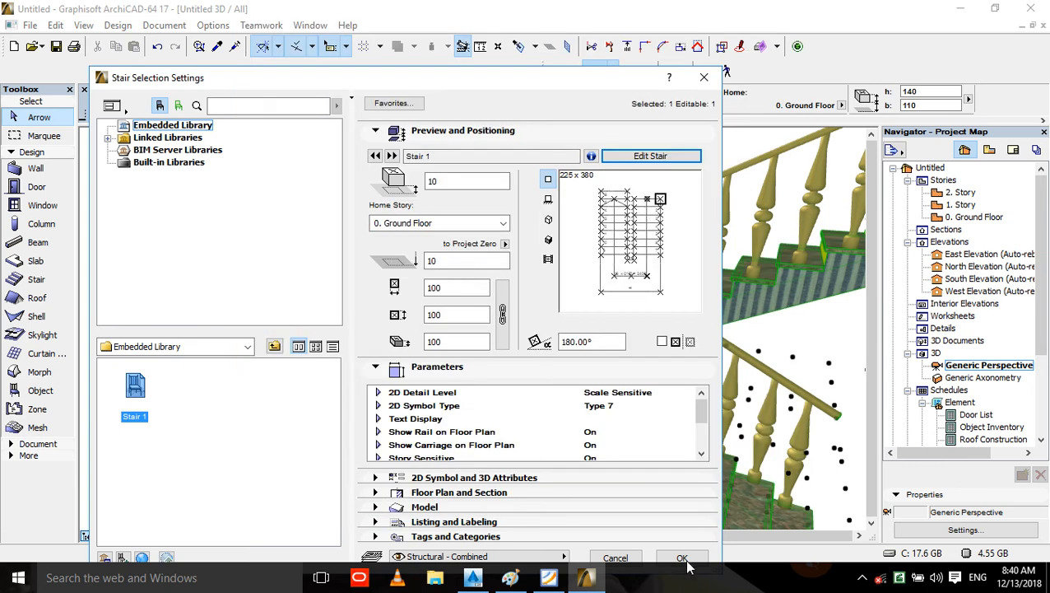
pyautogui.click(683, 559)
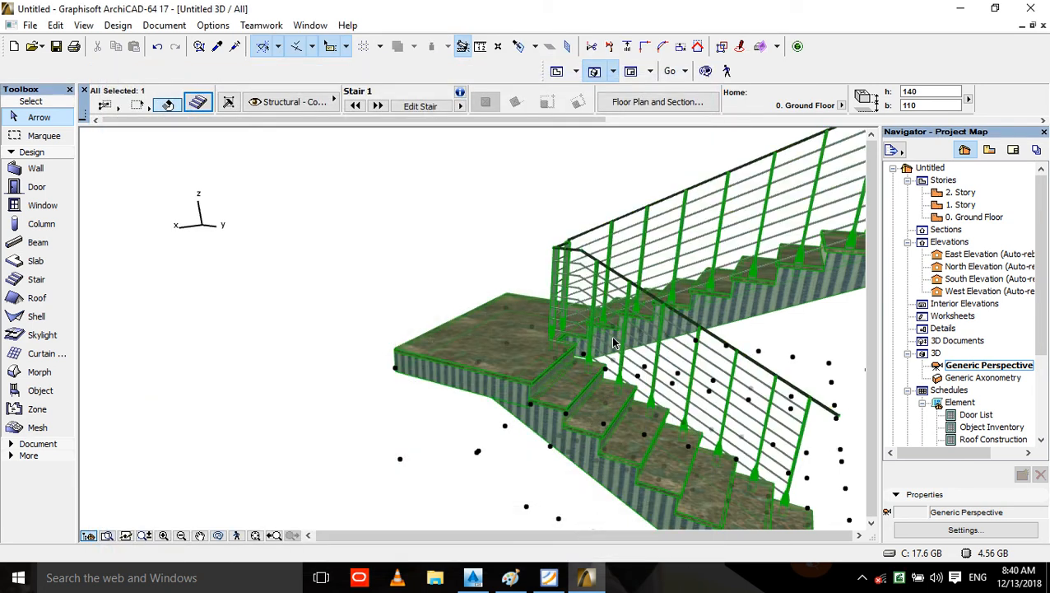
# - Examine the stair's risers and railing up close in 3D, and its symbol and landing on the ground floor plan
pyautogui.scroll(3, 613, 343)
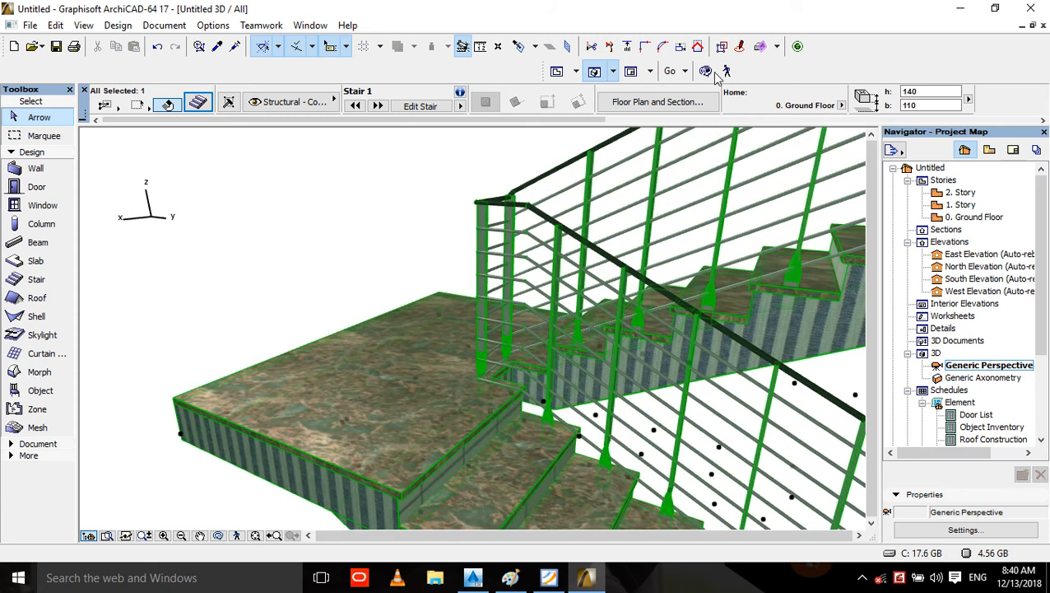
pyautogui.click(706, 72)
pyautogui.moveTo(575, 382); pyautogui.dragTo(534, 370)
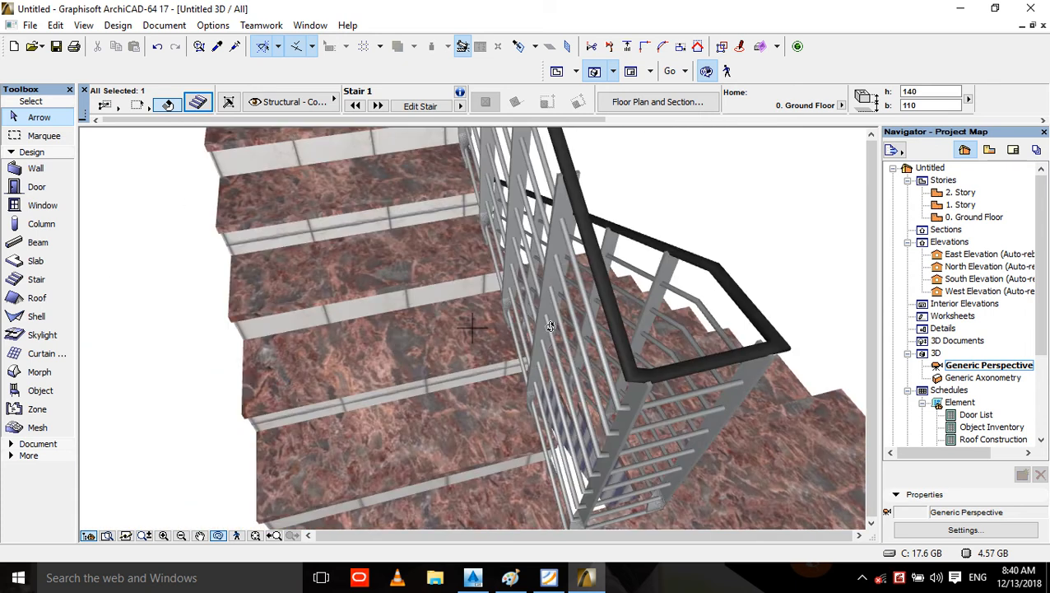
pyautogui.press('F2')
pyautogui.click(492, 295)
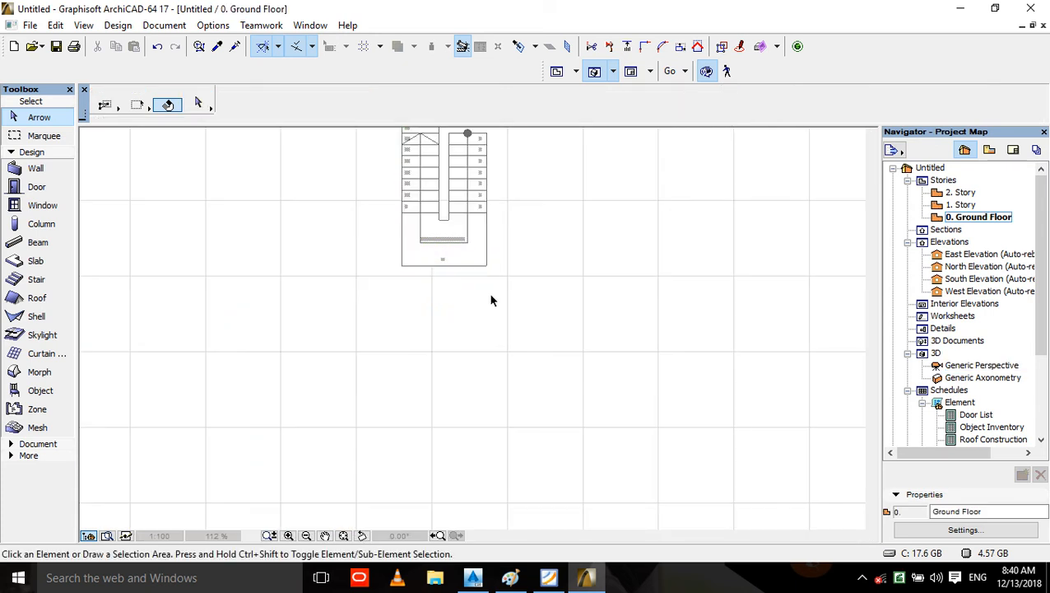
pyautogui.scroll(5, 527, 337)
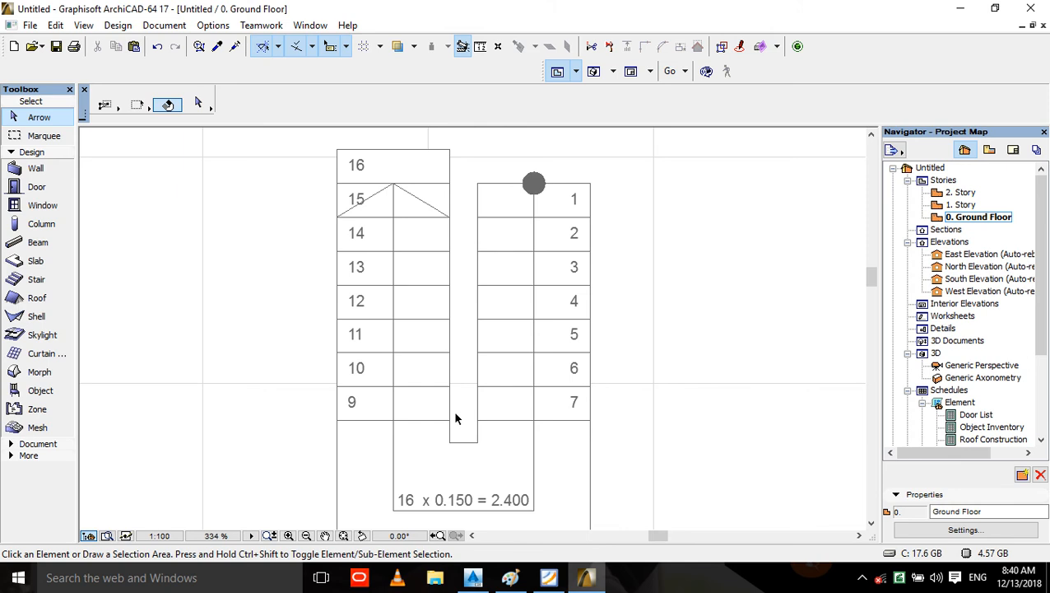
pyautogui.moveTo(455, 413); pyautogui.dragTo(456, 229, button='middle')
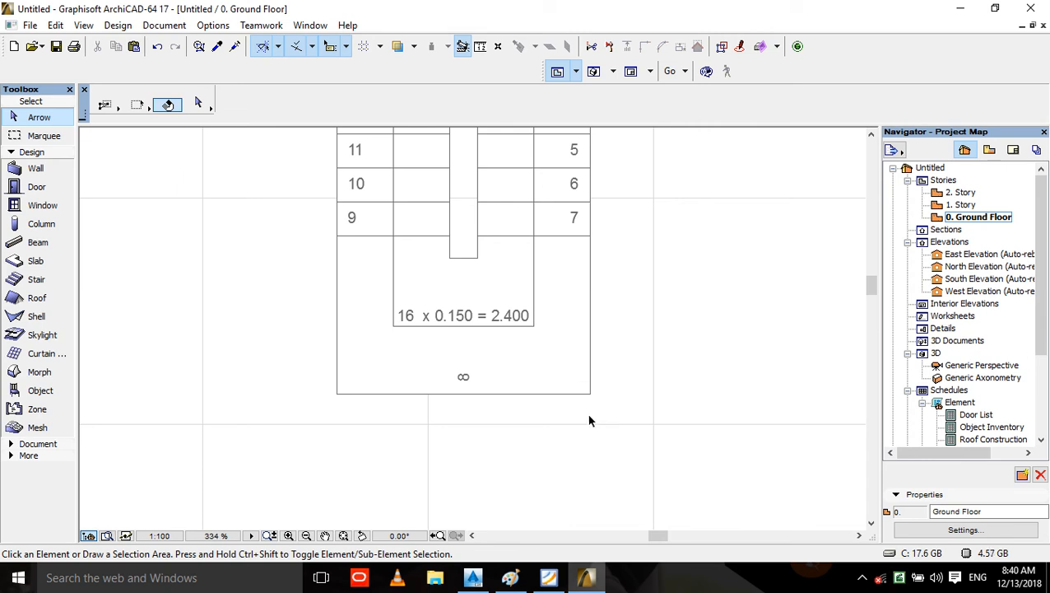
# - Edit the stair and fillet the landing's outer corner on the first-flight side with a radius of 30
pyautogui.click(572, 390)
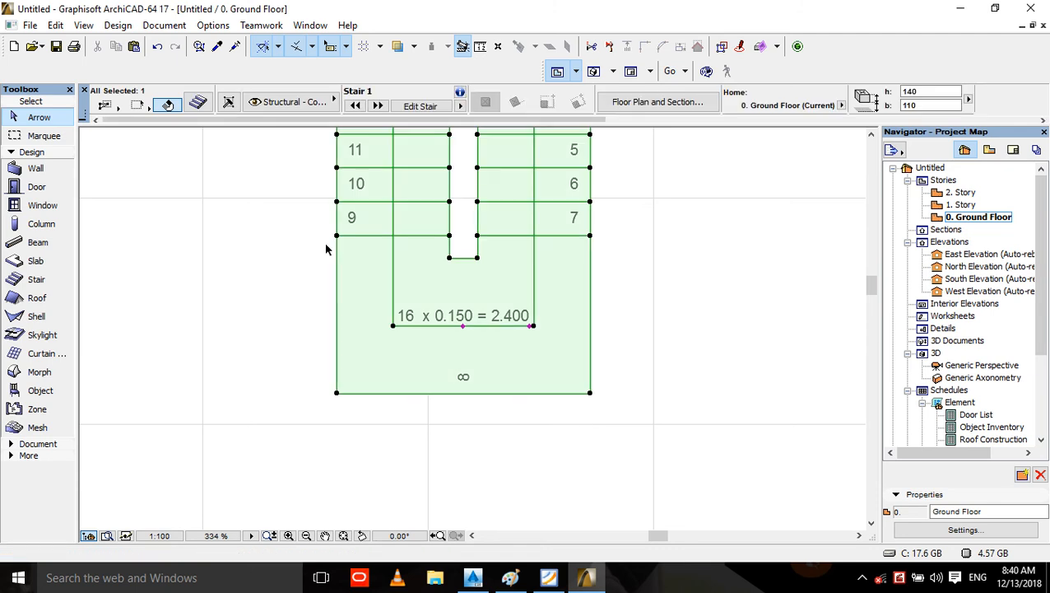
pyautogui.click(227, 112)
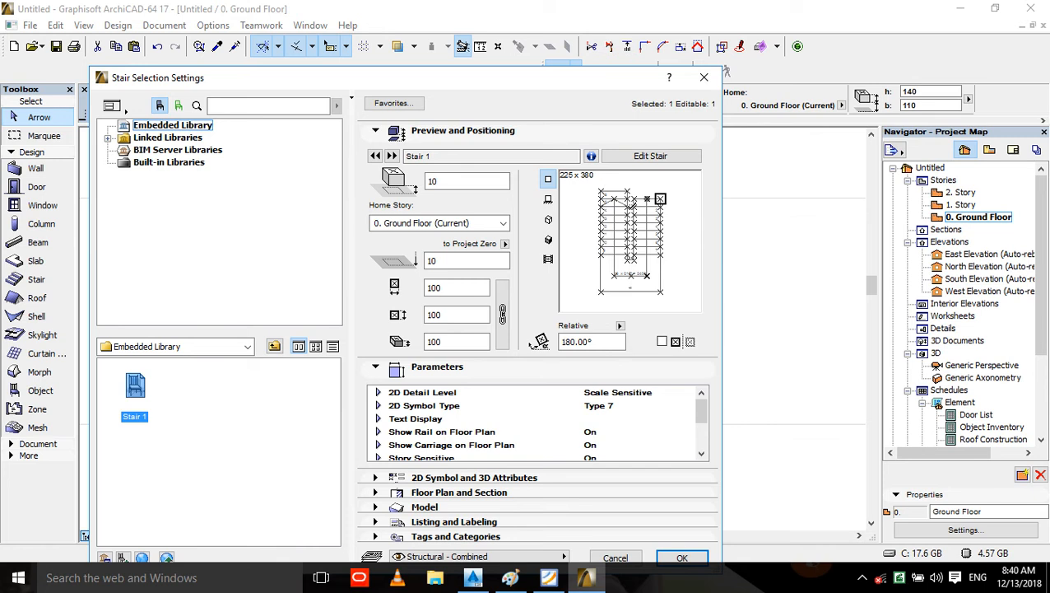
pyautogui.click(619, 160)
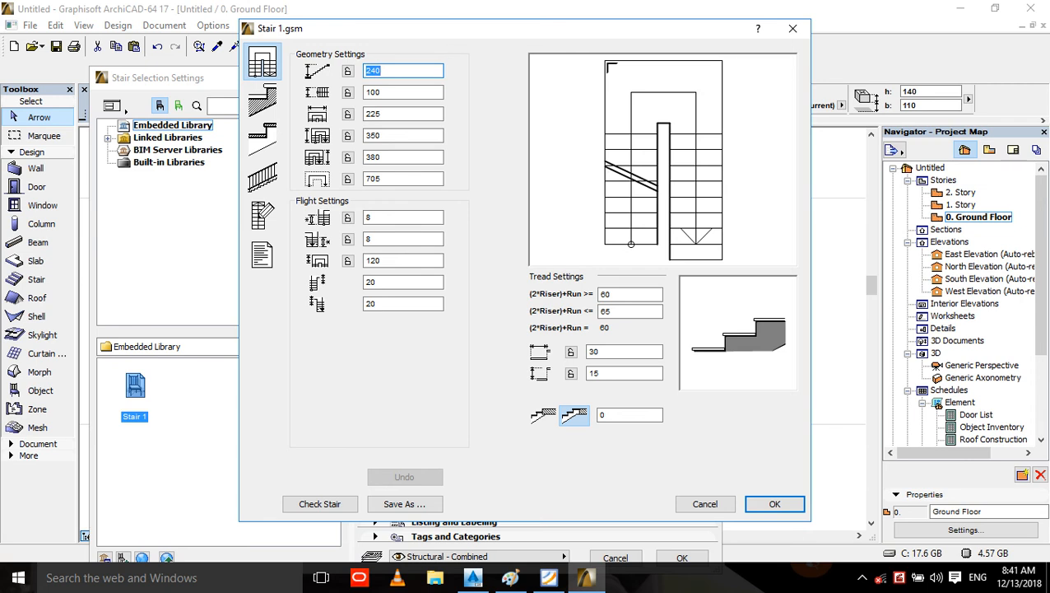
pyautogui.click(610, 68)
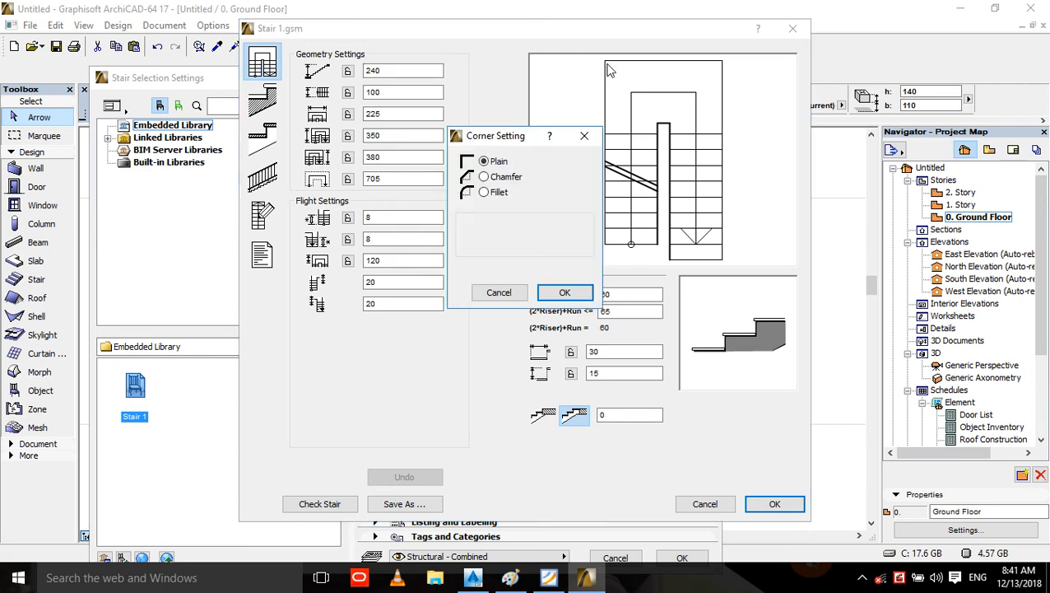
pyautogui.click(499, 178)
pyautogui.click(502, 192)
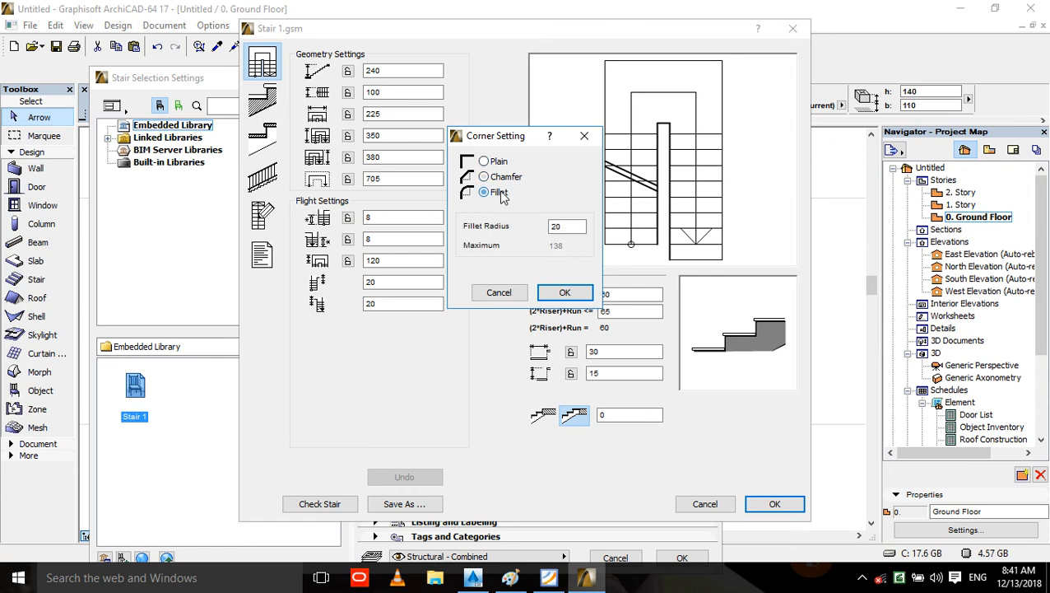
pyautogui.moveTo(568, 227); pyautogui.dragTo(220, 231)
pyautogui.write('30')
pyautogui.click(563, 293)
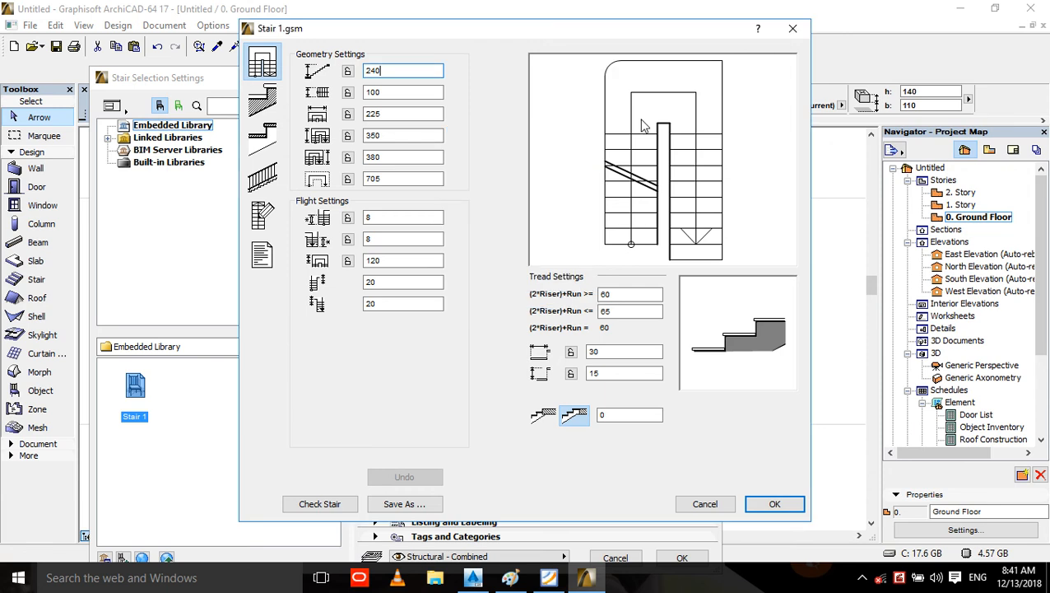
# - Fillet the landing's outer corner on the second-flight side and apply the changes to the placed stair
pyautogui.click(721, 65)
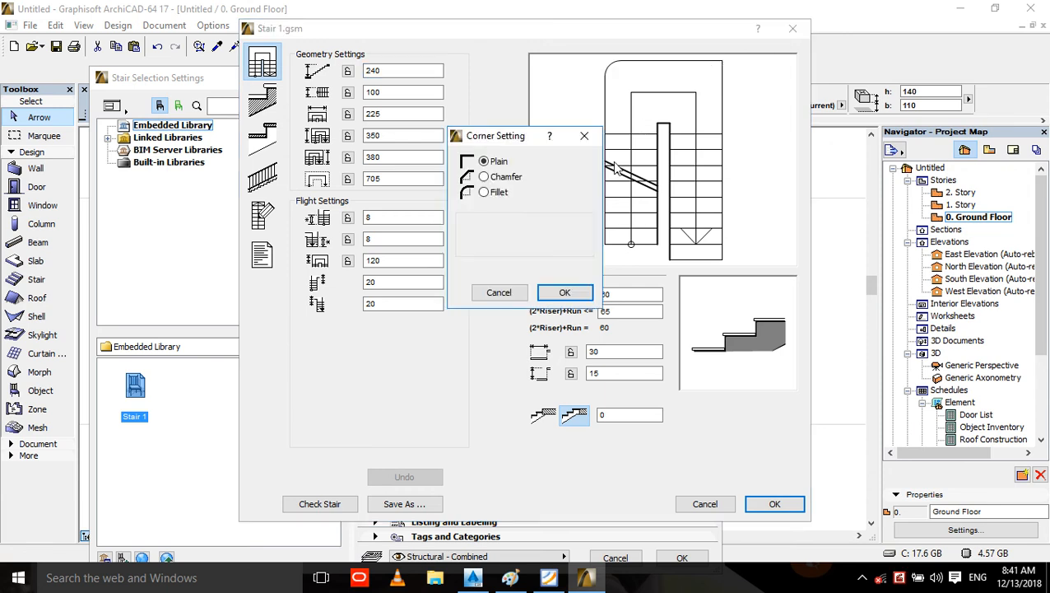
pyautogui.click(494, 193)
pyautogui.click(565, 292)
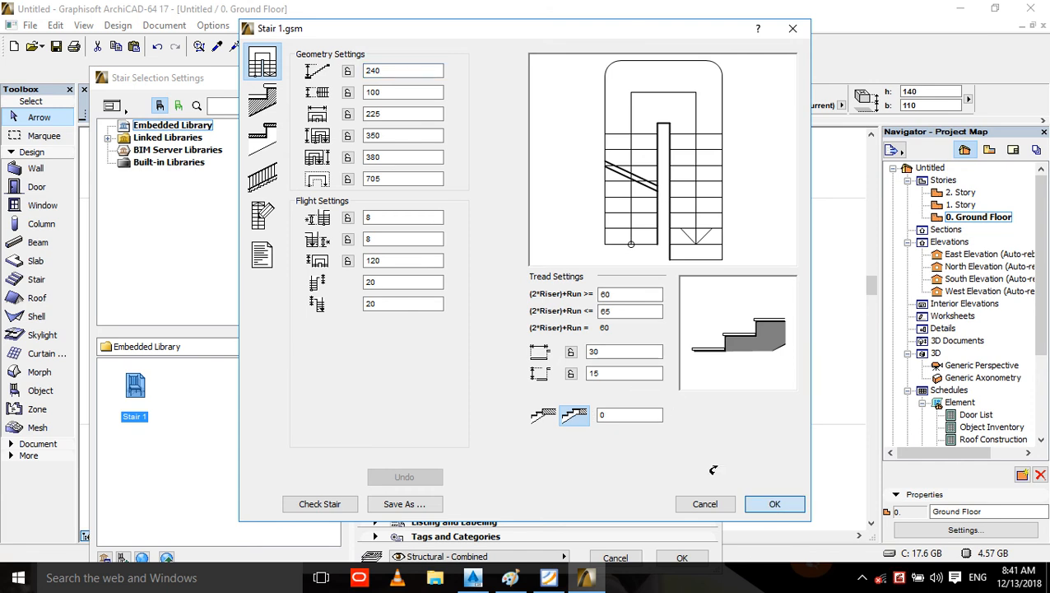
pyautogui.click(774, 503)
pyautogui.click(681, 557)
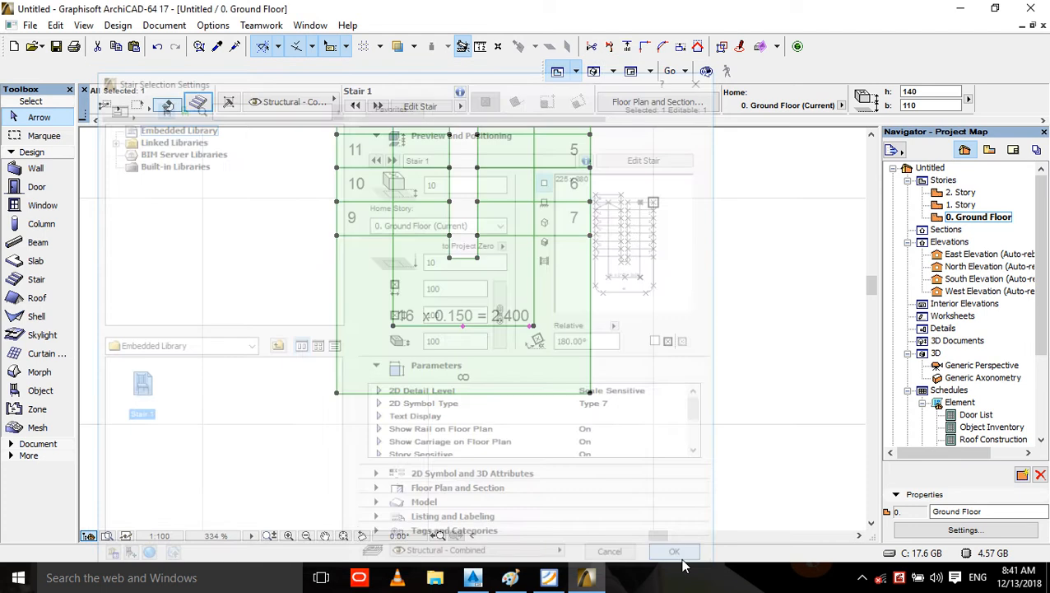
pyautogui.click(594, 405)
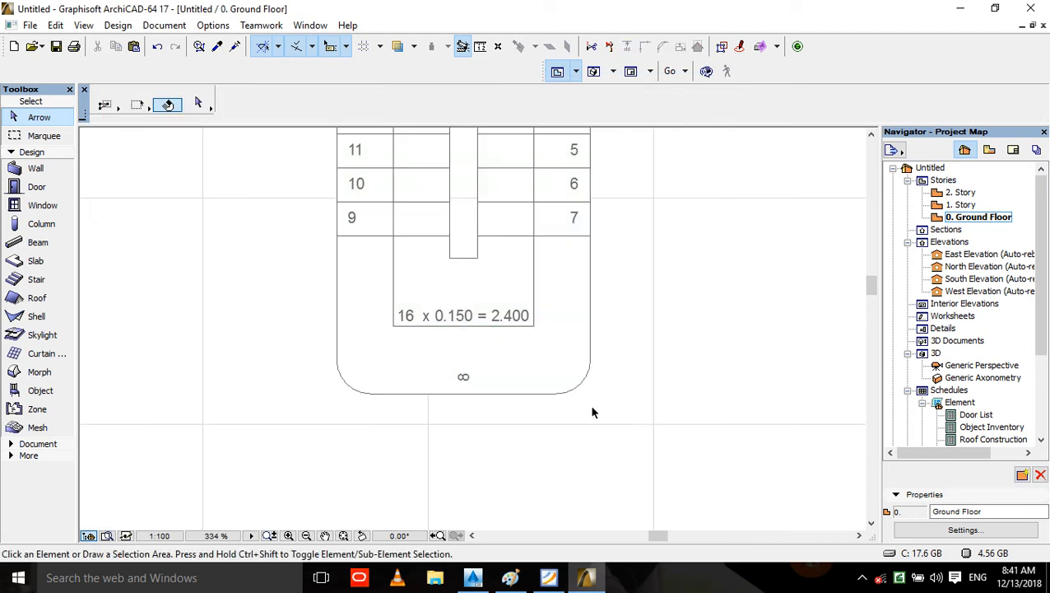
# - Examine the whole stair and its landing corners in 3D
pyautogui.press('F3')
pyautogui.click(582, 308)
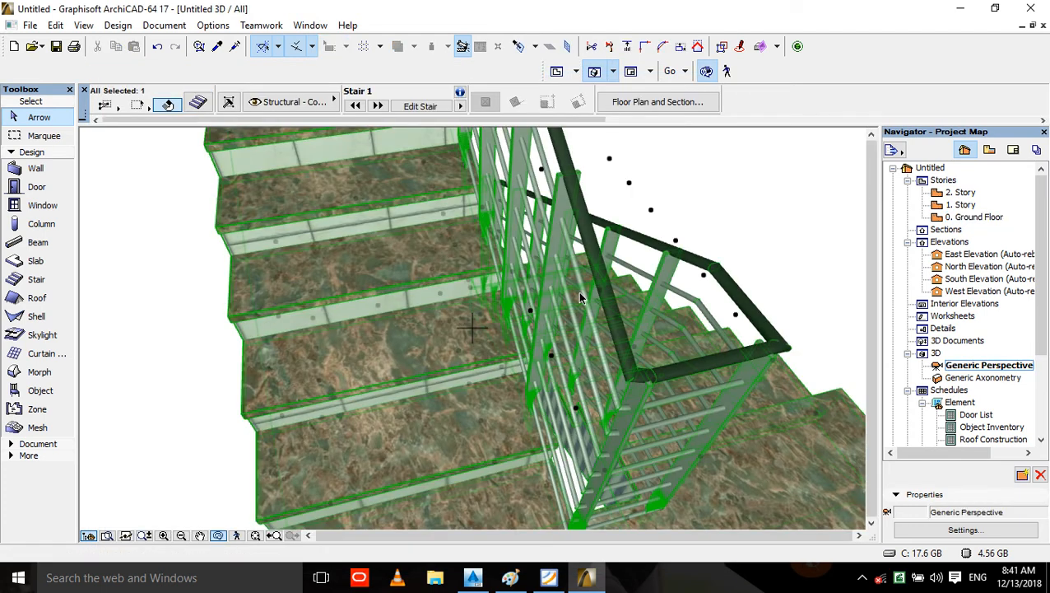
pyautogui.scroll(-6, 578, 291)
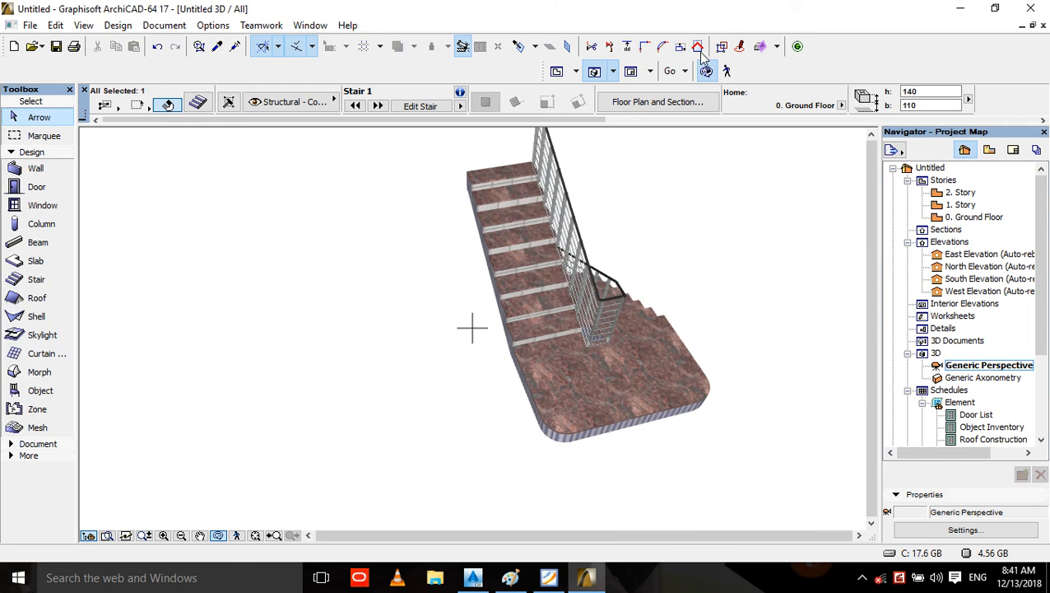
pyautogui.scroll(-2, 687, 329)
pyautogui.press('Escape')
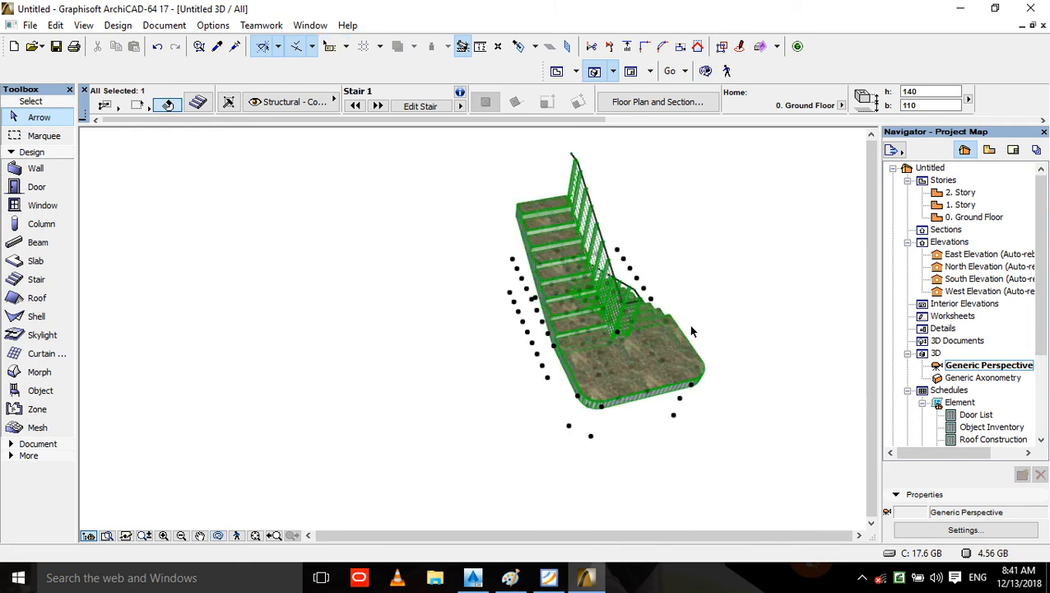
# - Orbit around the stair and examine the rounded landing edge and its side up close in 3D
pyautogui.click(706, 71)
pyautogui.moveTo(722, 279); pyautogui.dragTo(241, 335)
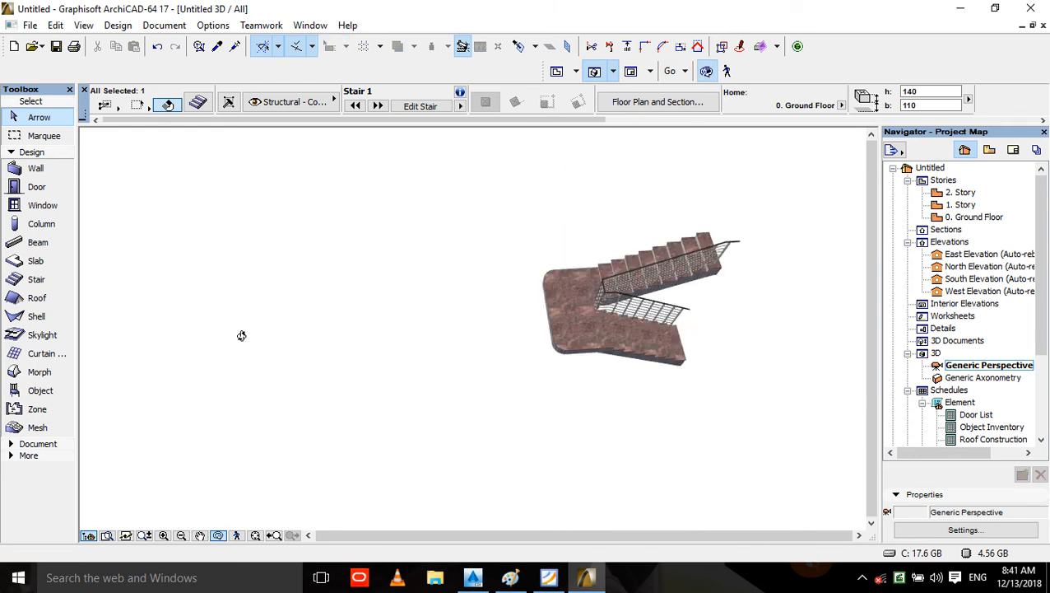
pyautogui.scroll(8, 494, 300)
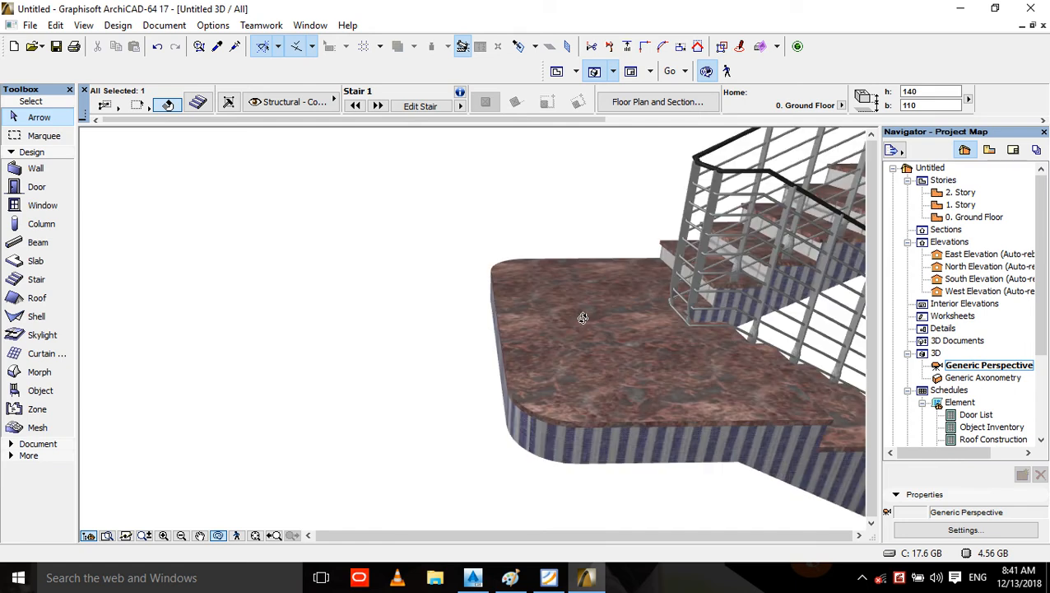
pyautogui.press('Escape')
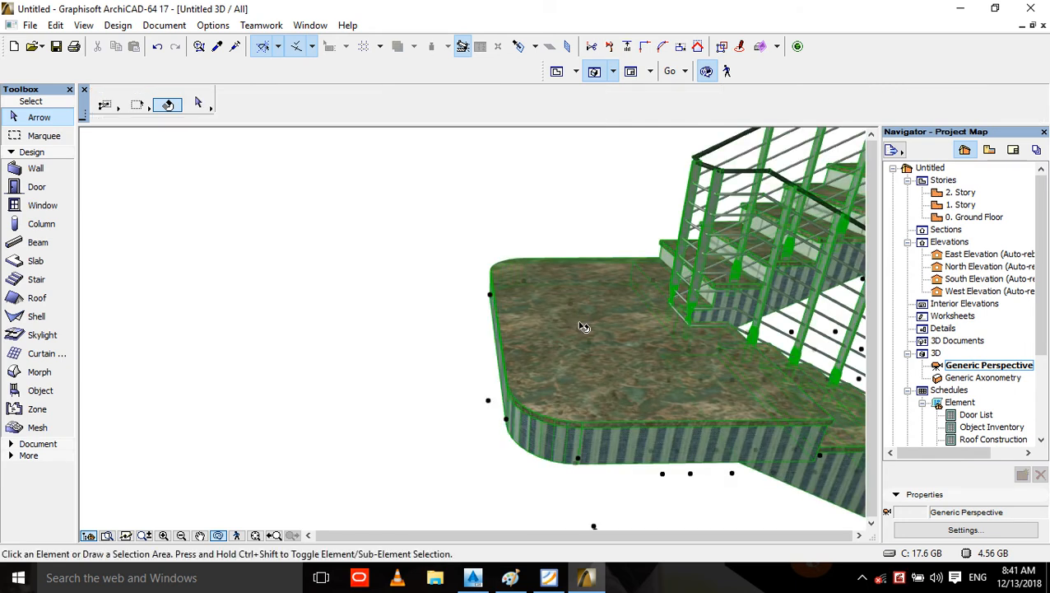
# - From the ground floor plan, start creating a new stair of the straight type with alternately slanted treads
pyautogui.press('F2')
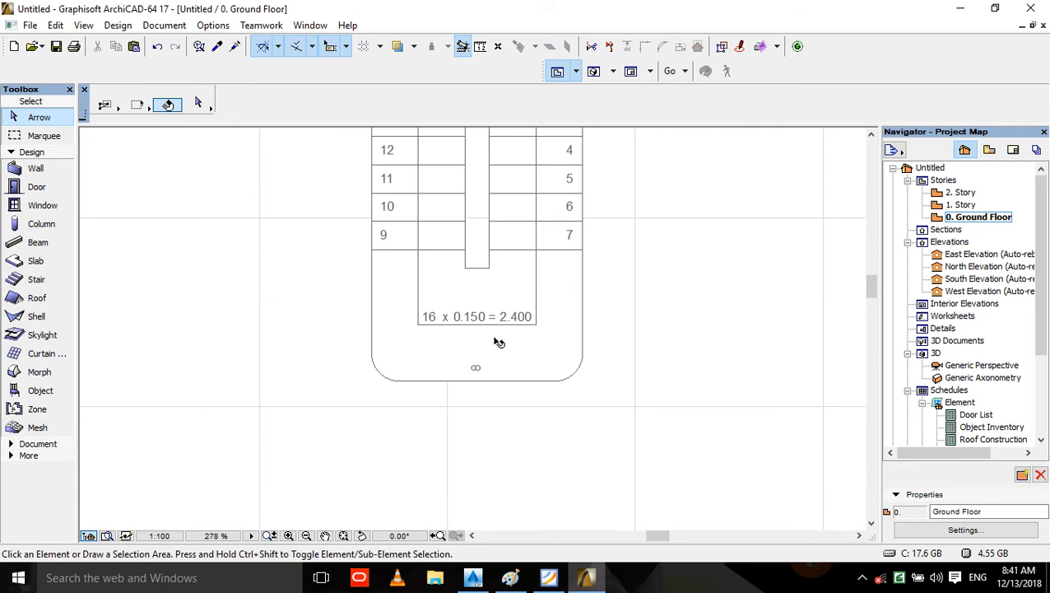
pyautogui.scroll(-6, 498, 342)
pyautogui.moveTo(511, 340); pyautogui.dragTo(270, 328, button='middle')
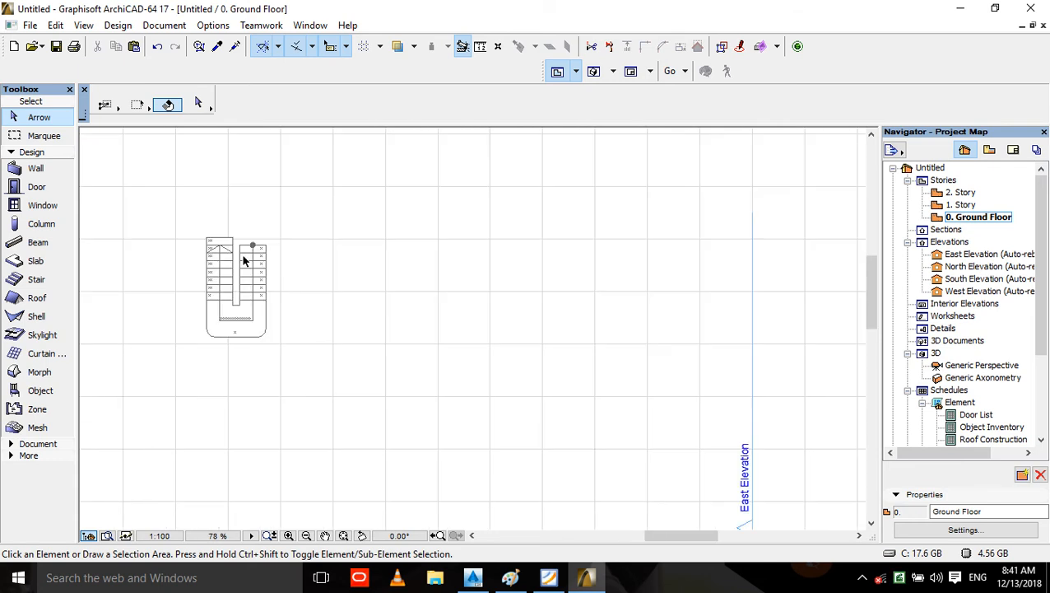
pyautogui.click(15, 280)
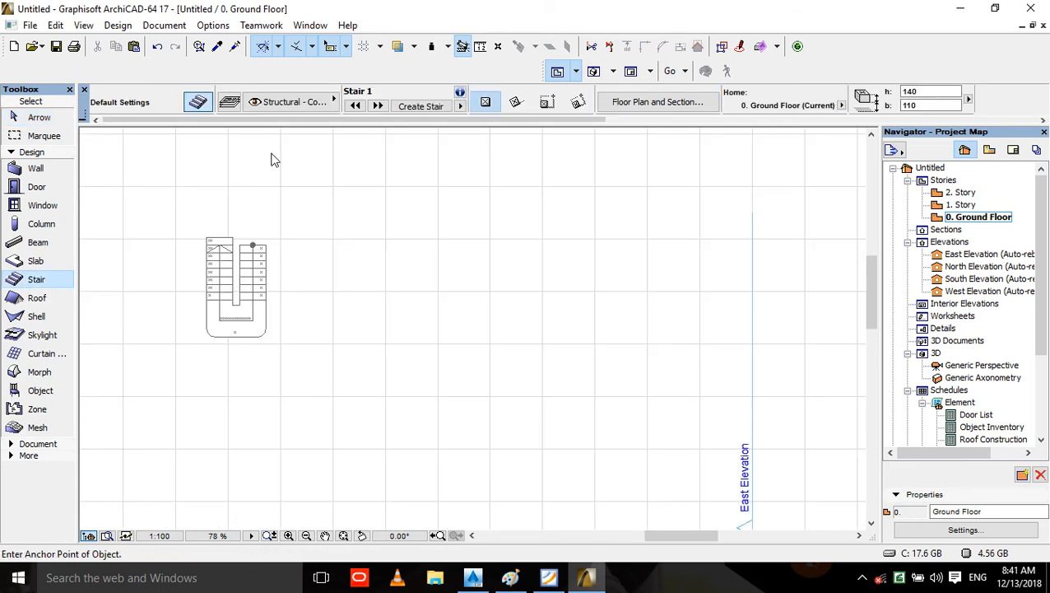
pyautogui.hotkey('ctrl', 't')
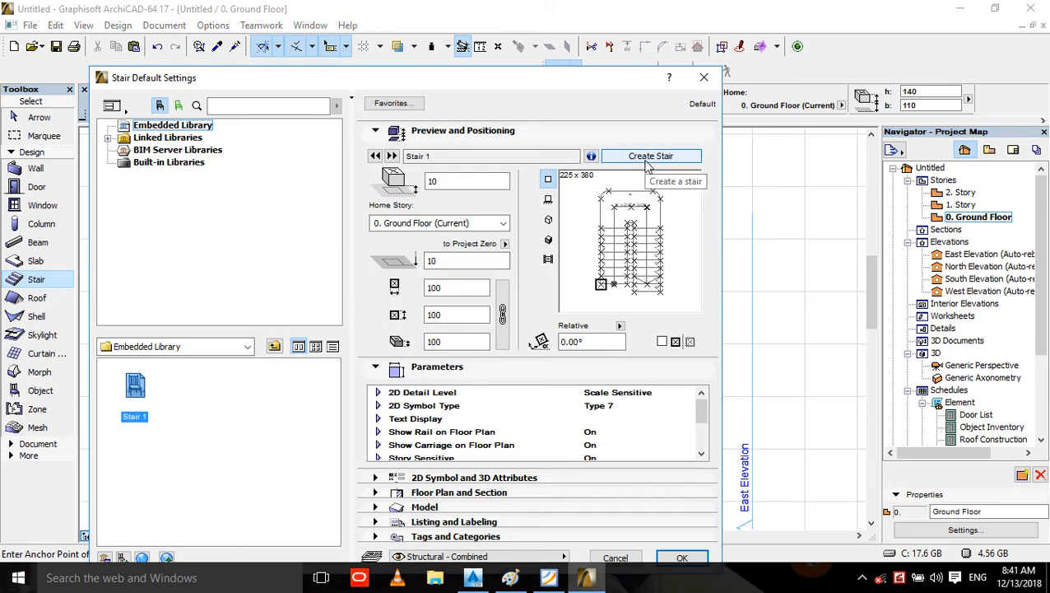
pyautogui.click(649, 156)
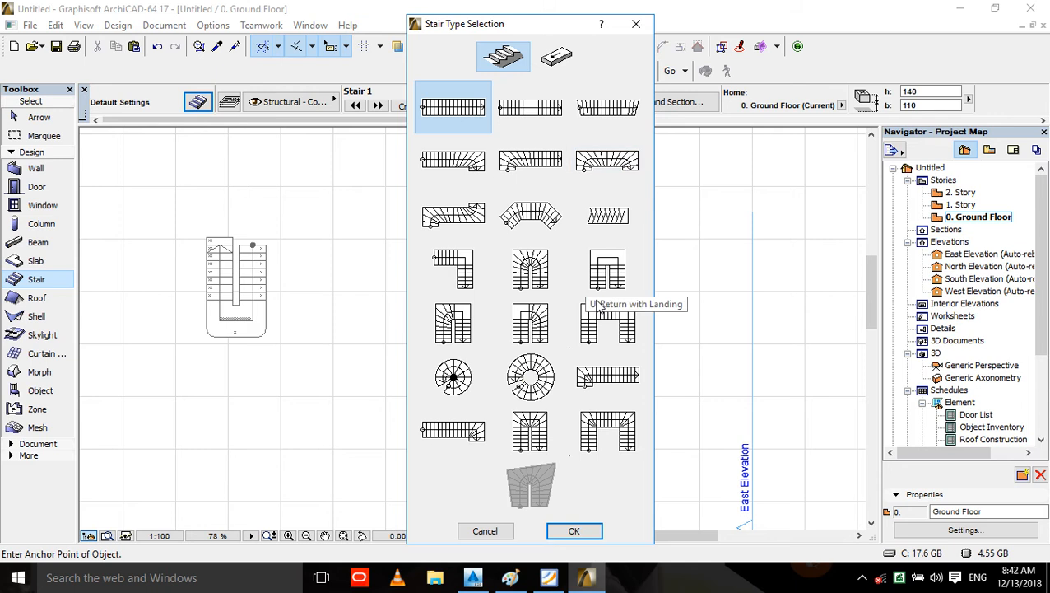
pyautogui.click(608, 215)
pyautogui.click(573, 531)
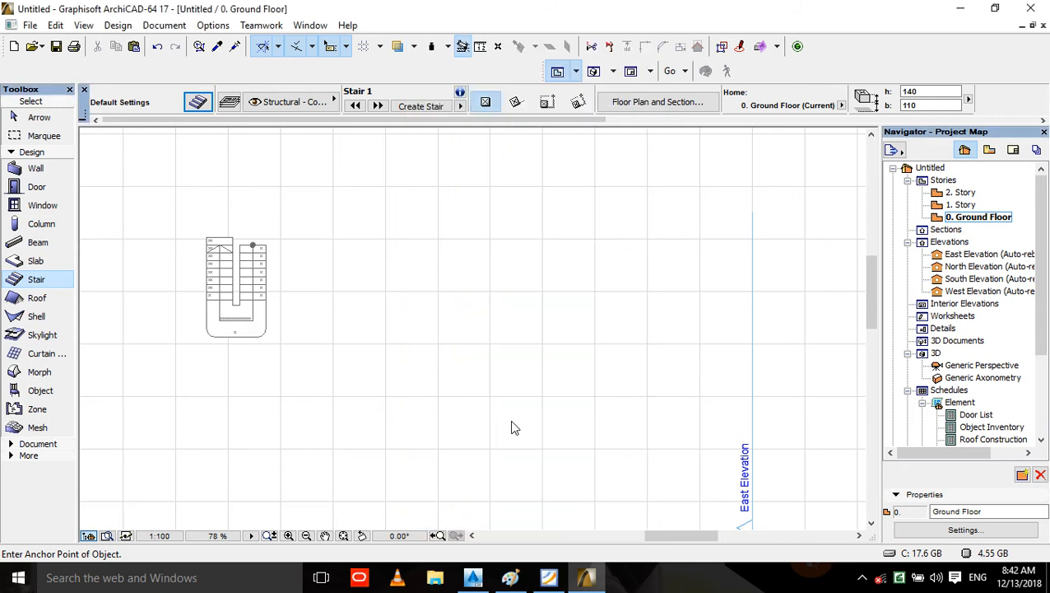
# - Accept the default stair geometry, save it as Stair 2 in the Embedded Library and place it to the lower right of the U-shaped stair
pyautogui.click(480, 346)
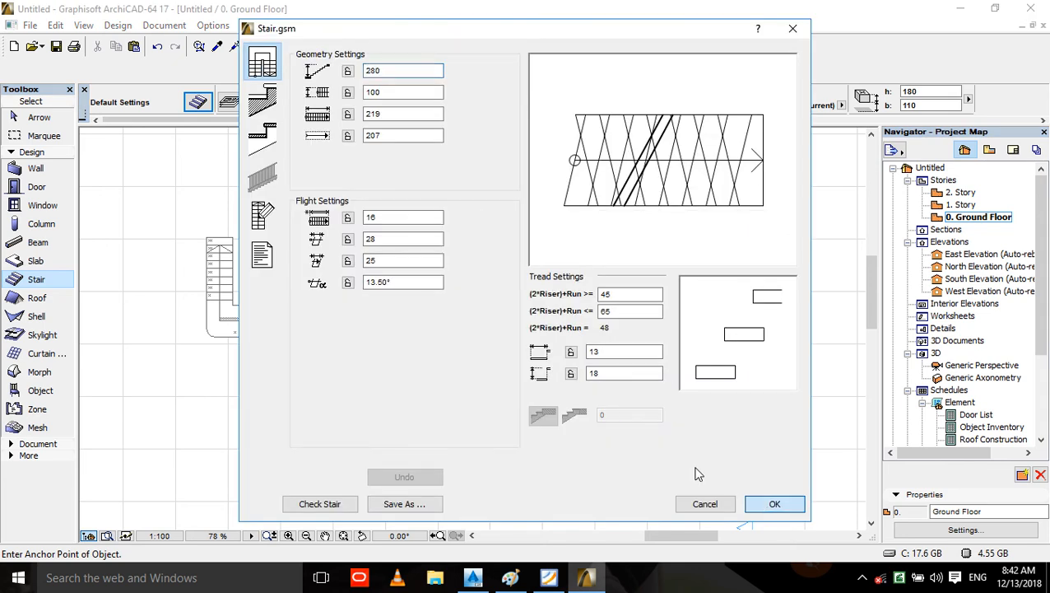
pyautogui.click(765, 505)
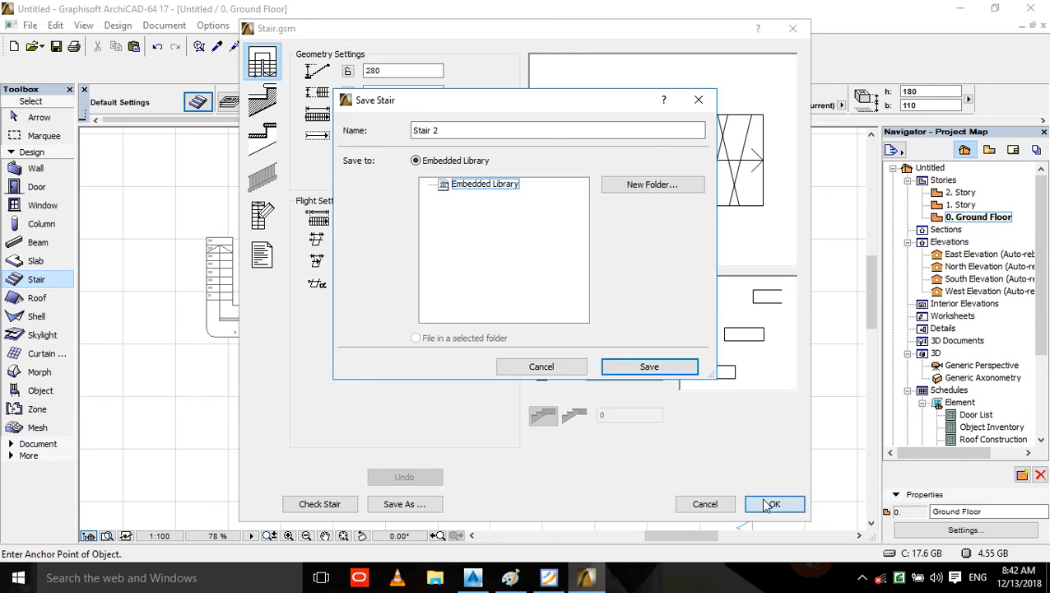
pyautogui.click(662, 371)
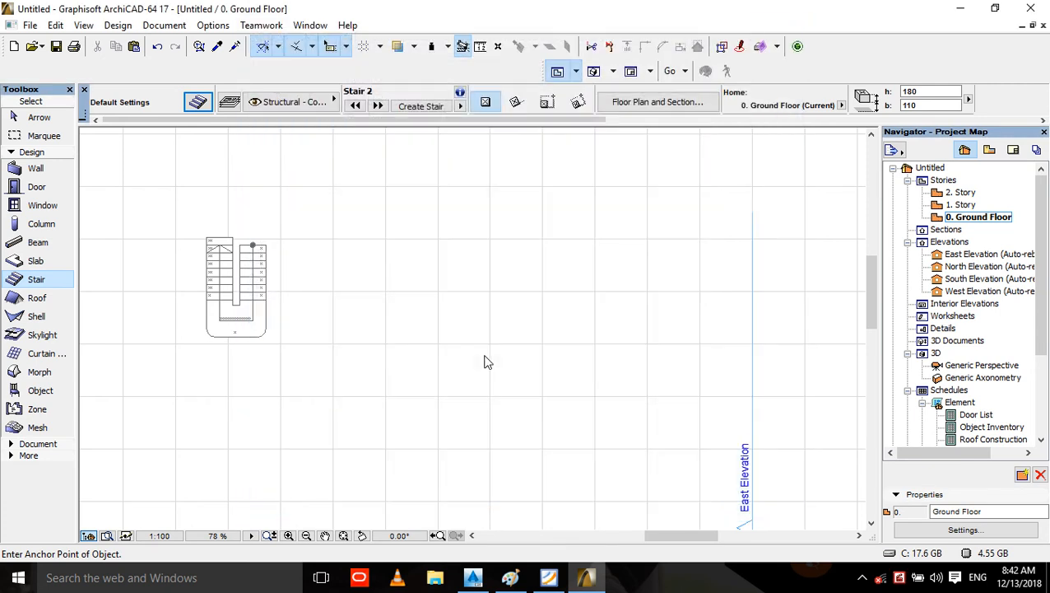
pyautogui.click(492, 380)
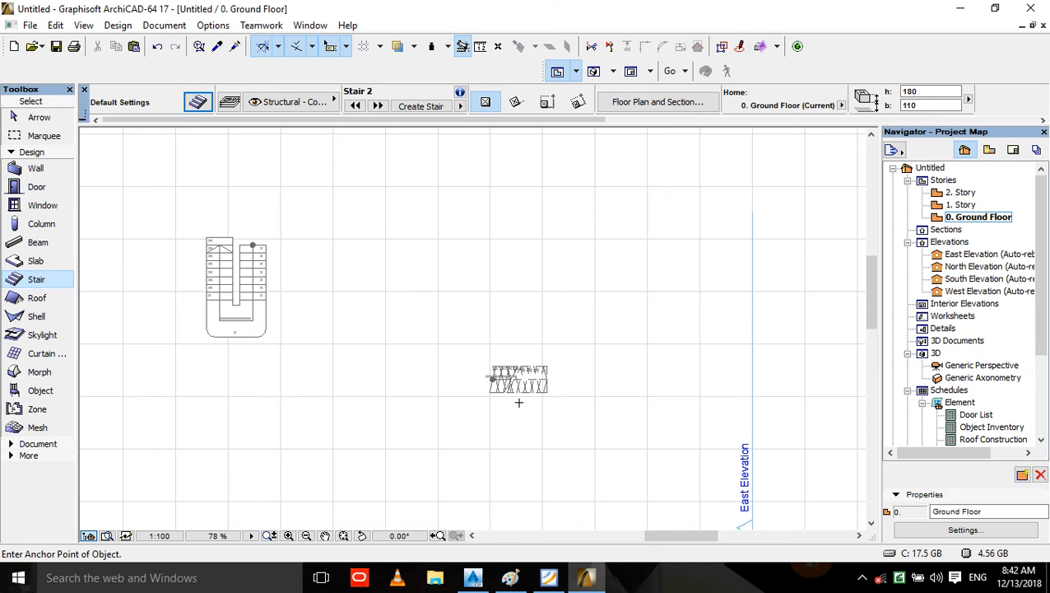
# - Examine the zigzag wooden treads of the narrow stair from several angles in the 3D perspective
pyautogui.scroll(3, 519, 402)
pyautogui.press('F3')
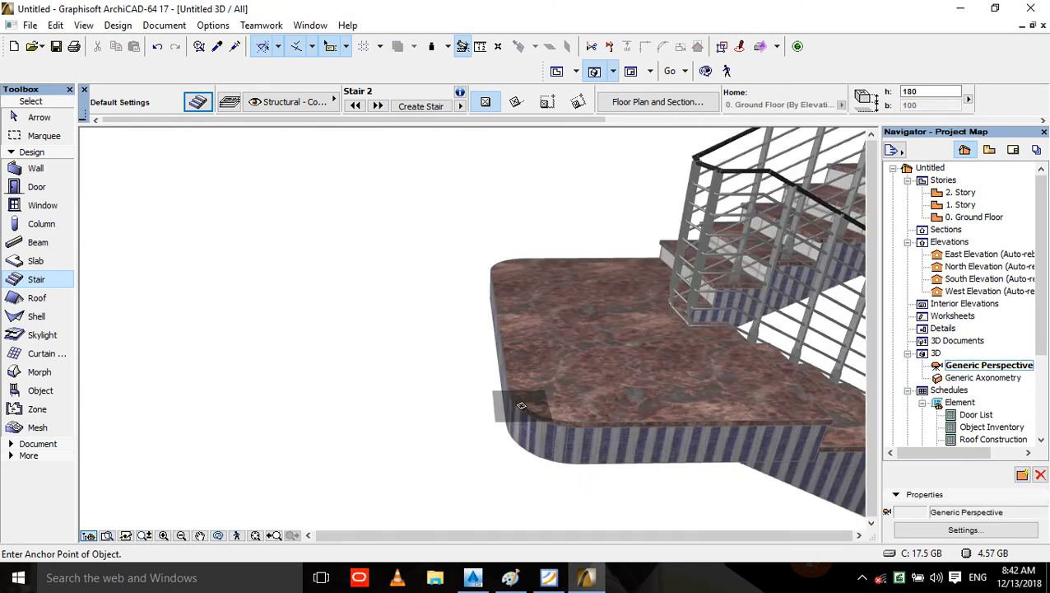
pyautogui.scroll(-10, 521, 406)
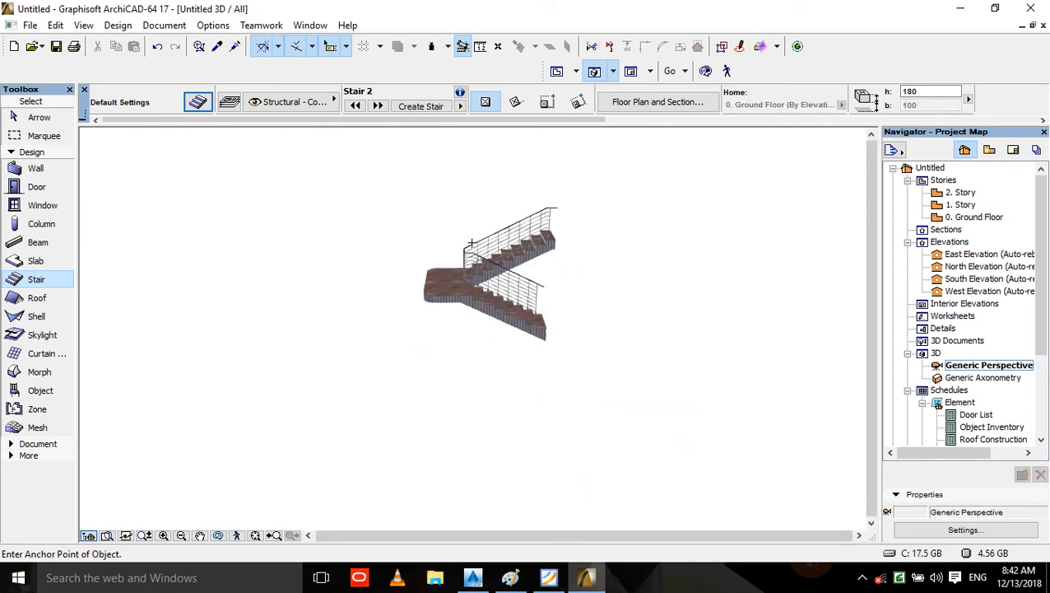
pyautogui.scroll(-3, 472, 243)
pyautogui.scroll(2, 407, 386)
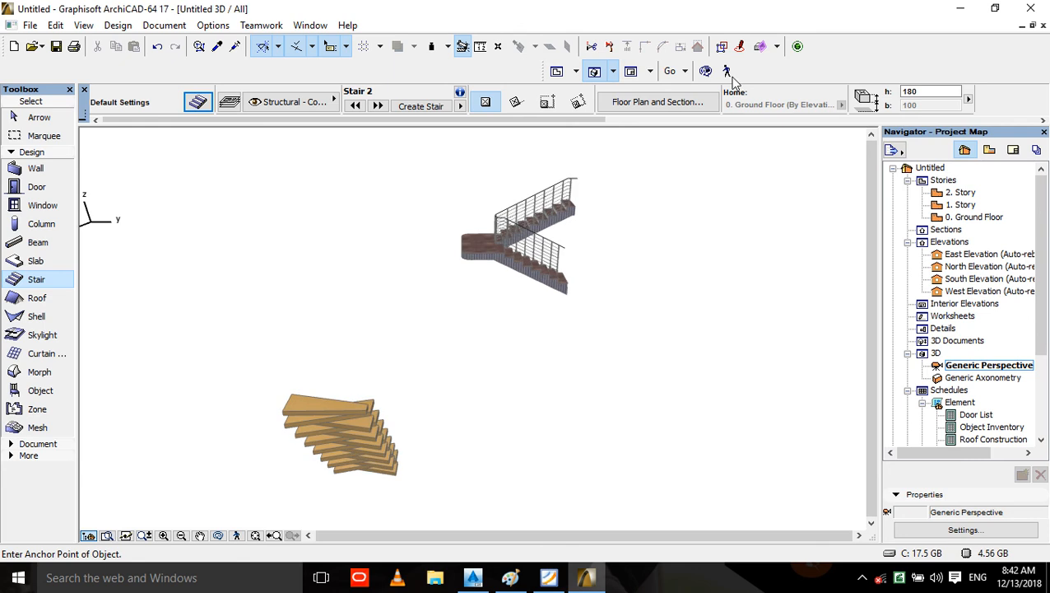
pyautogui.click(706, 71)
pyautogui.moveTo(592, 302); pyautogui.dragTo(232, 375)
pyautogui.scroll(4, 244, 246)
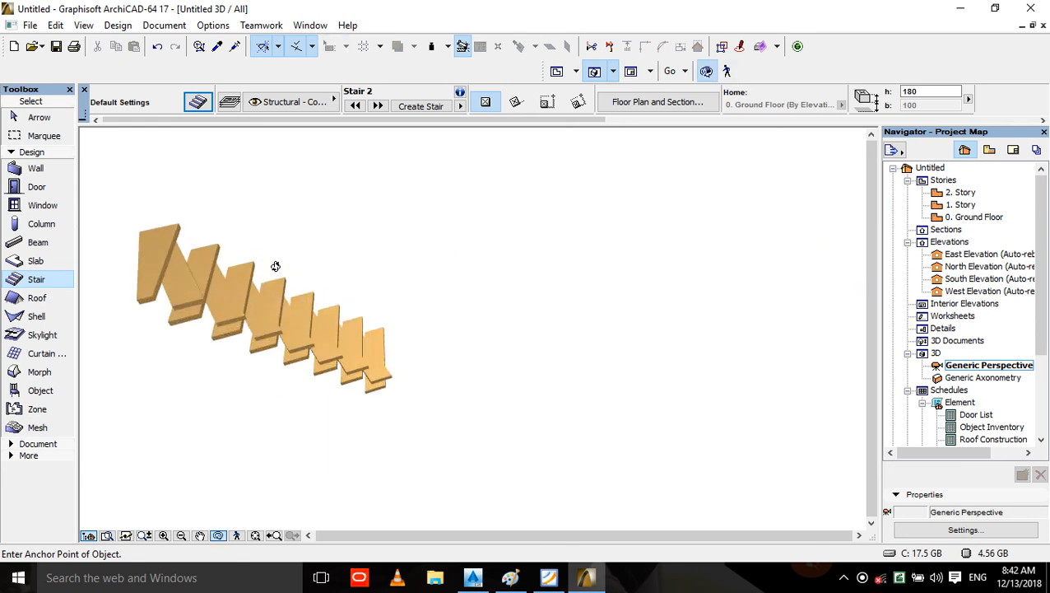
pyautogui.scroll(4, 277, 266)
pyautogui.scroll(-4, 482, 362)
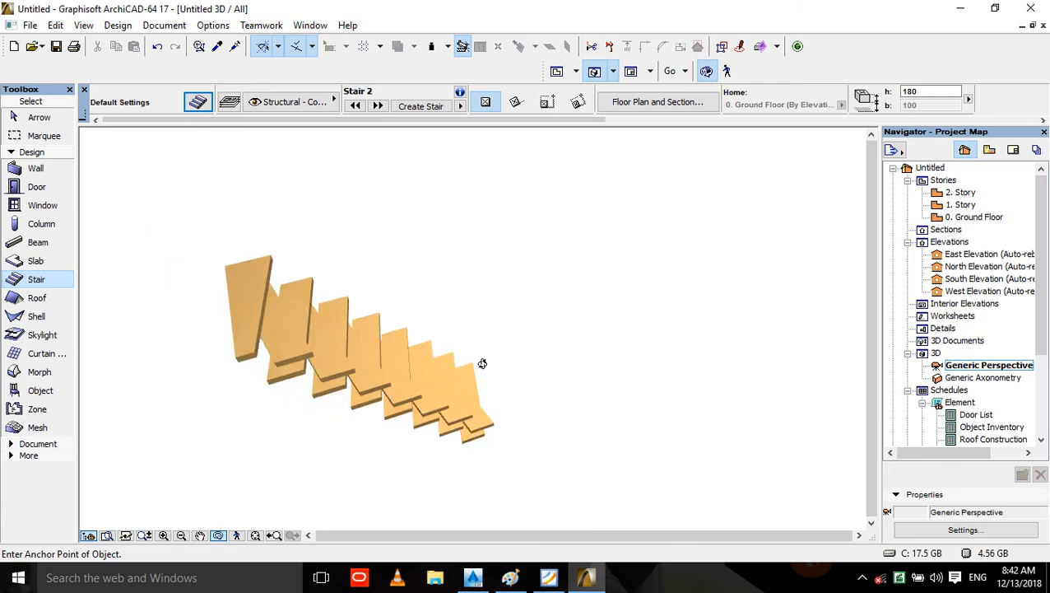
pyautogui.moveTo(482, 363); pyautogui.dragTo(392, 414)
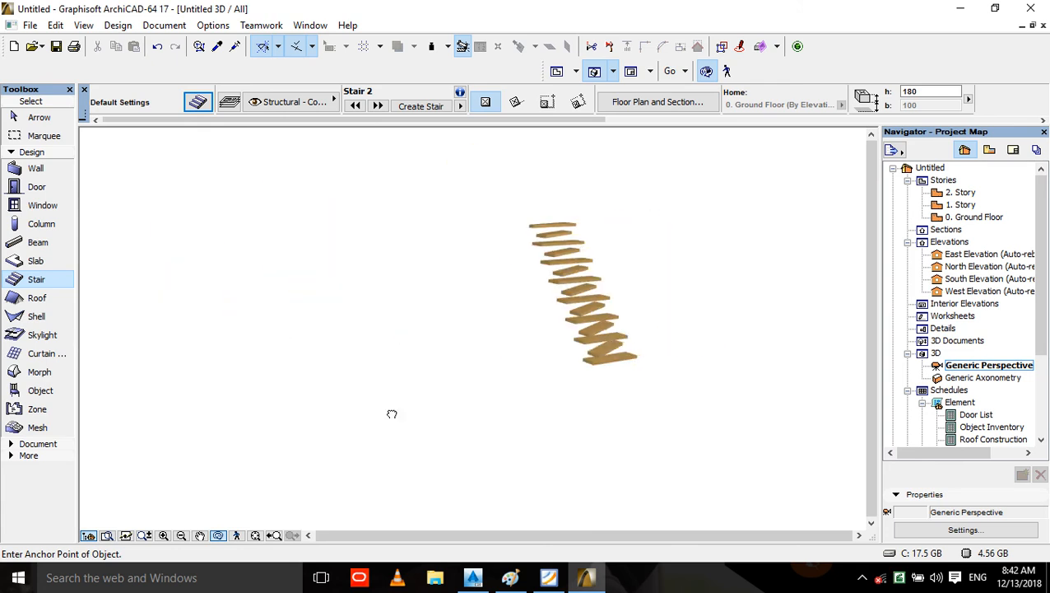
pyautogui.scroll(6, 656, 335)
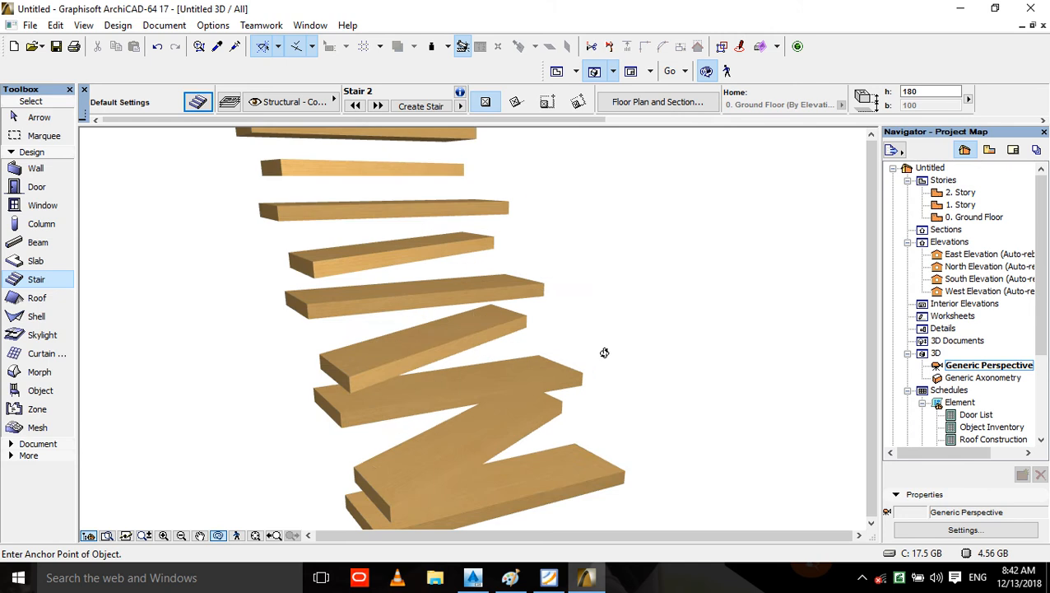
pyautogui.moveTo(604, 352); pyautogui.dragTo(606, 356)
pyautogui.press('Escape')
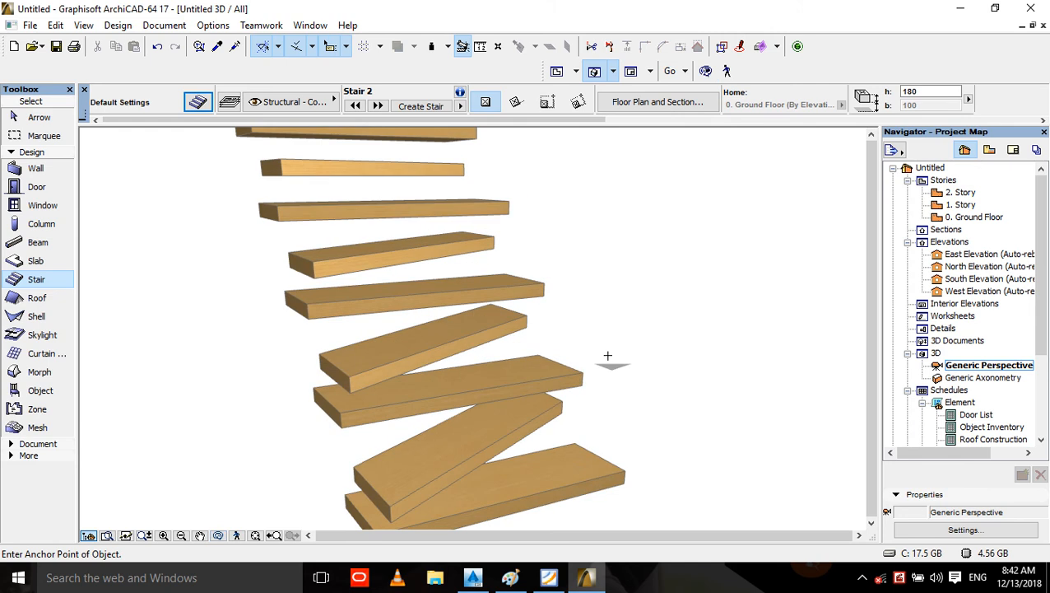
pyautogui.press('Escape')
# - Delete the wooden-tread stair and the U-shaped stair from the ground floor plan
pyautogui.press('F2')
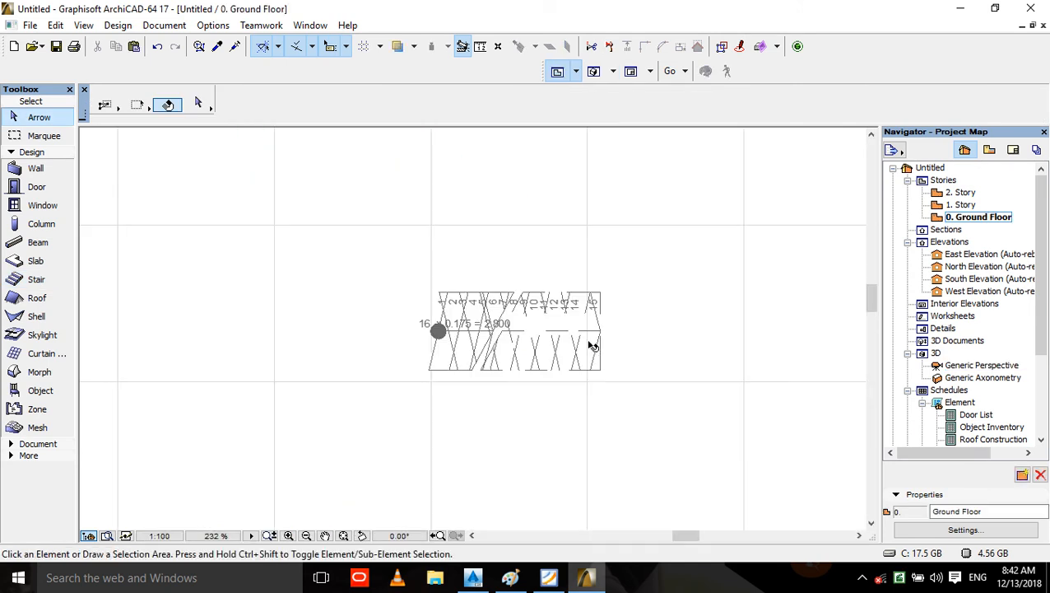
pyautogui.click(591, 350)
pyautogui.scroll(-6, 564, 352)
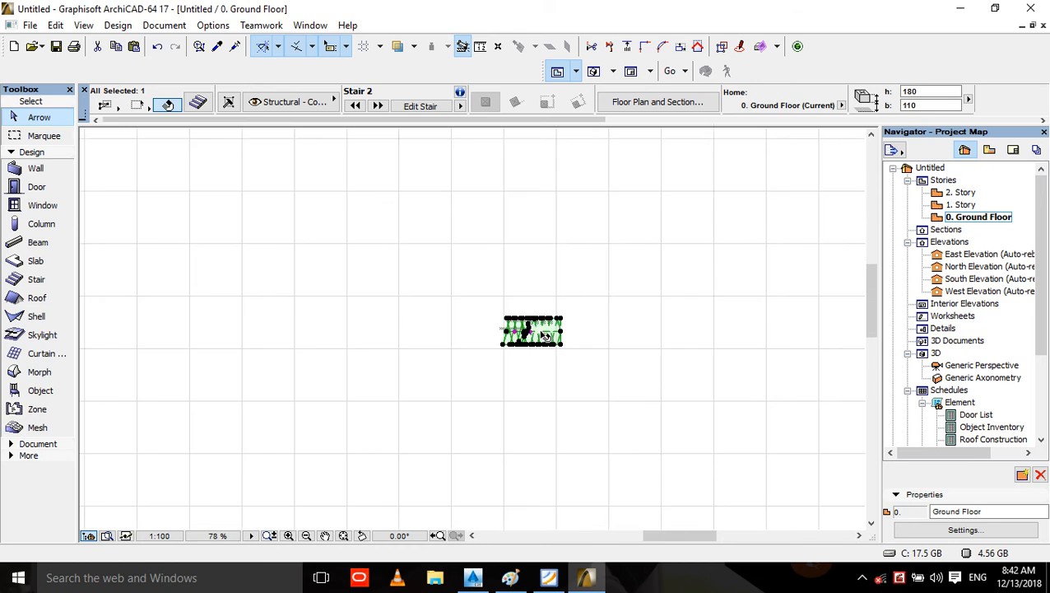
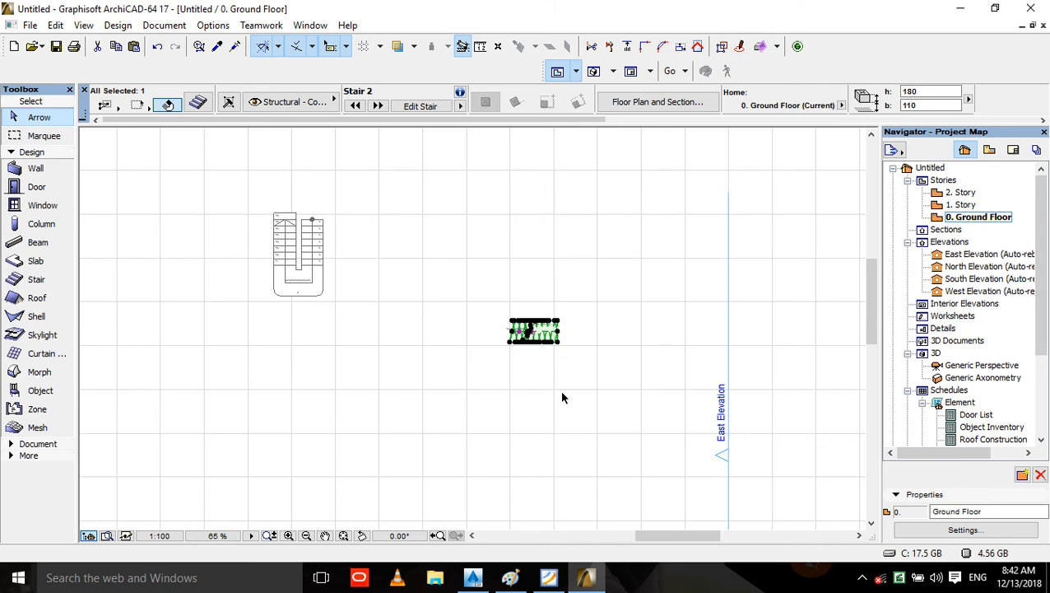
pyautogui.press('Delete')
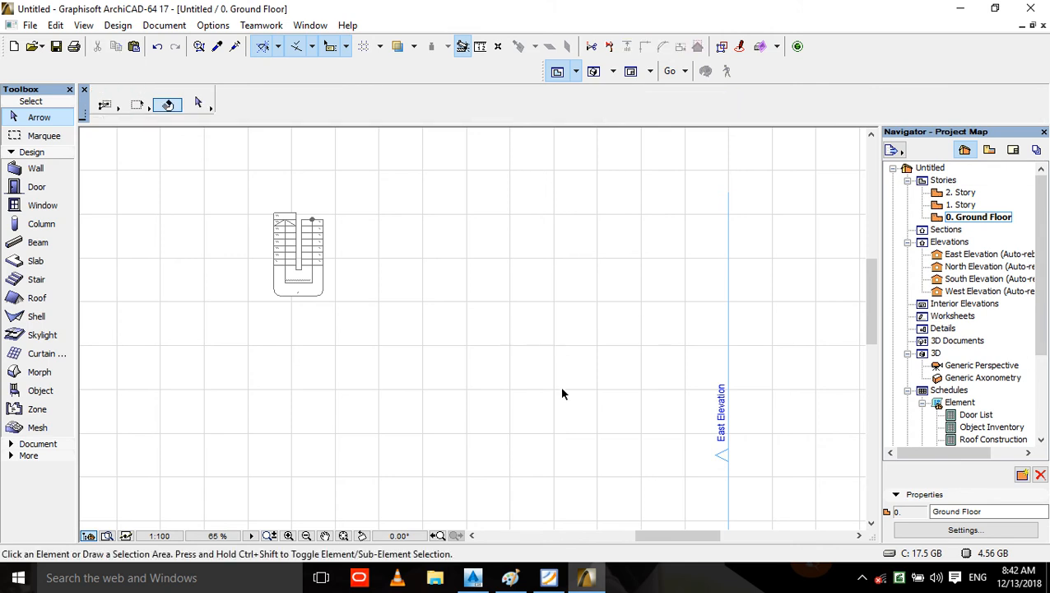
pyautogui.click(288, 274)
pyautogui.moveTo(313, 241); pyautogui.dragTo(481, 284, button='middle')
pyautogui.scroll(5, 482, 291)
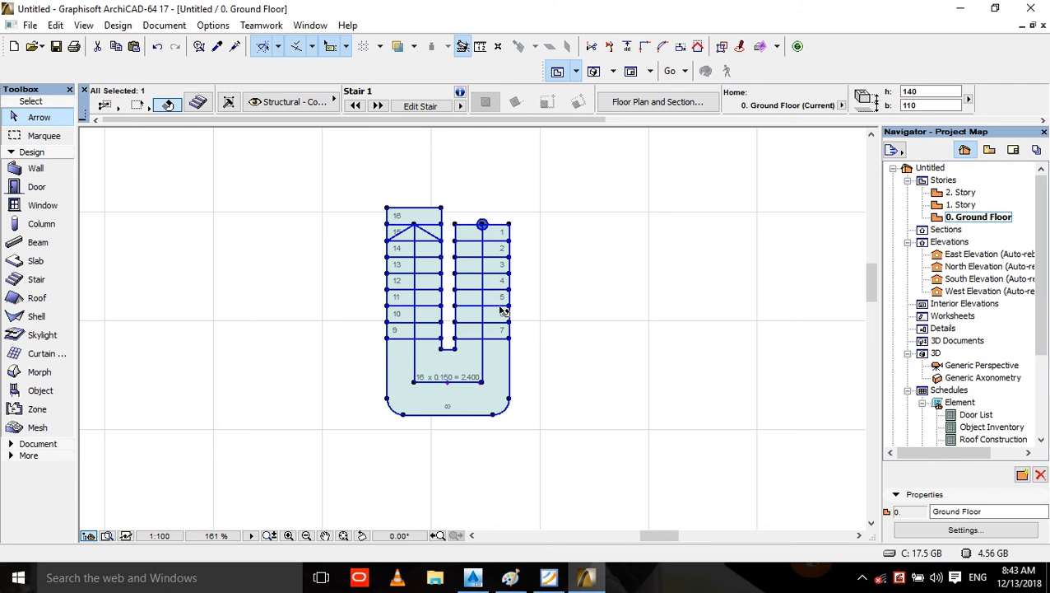
pyautogui.press('Delete')
pyautogui.click(51, 261)
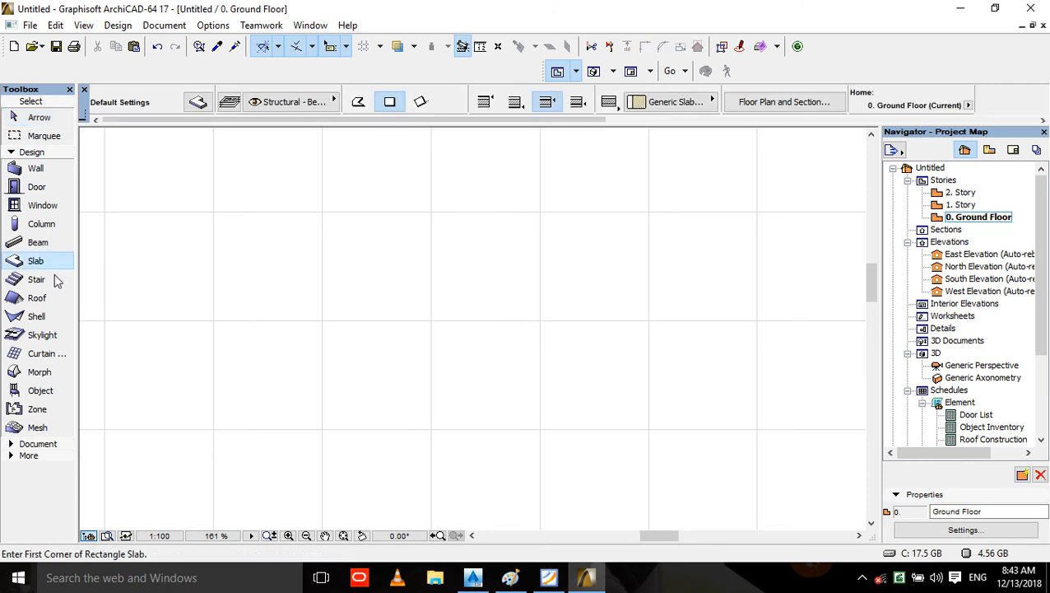
pyautogui.click(56, 278)
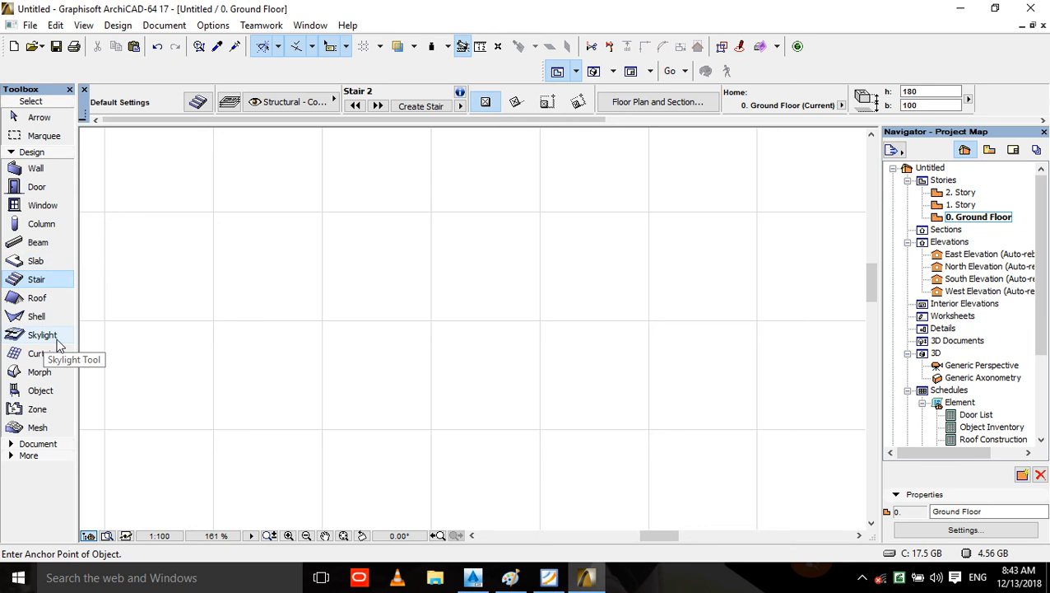
pyautogui.press('Escape')
pyautogui.click(49, 300)
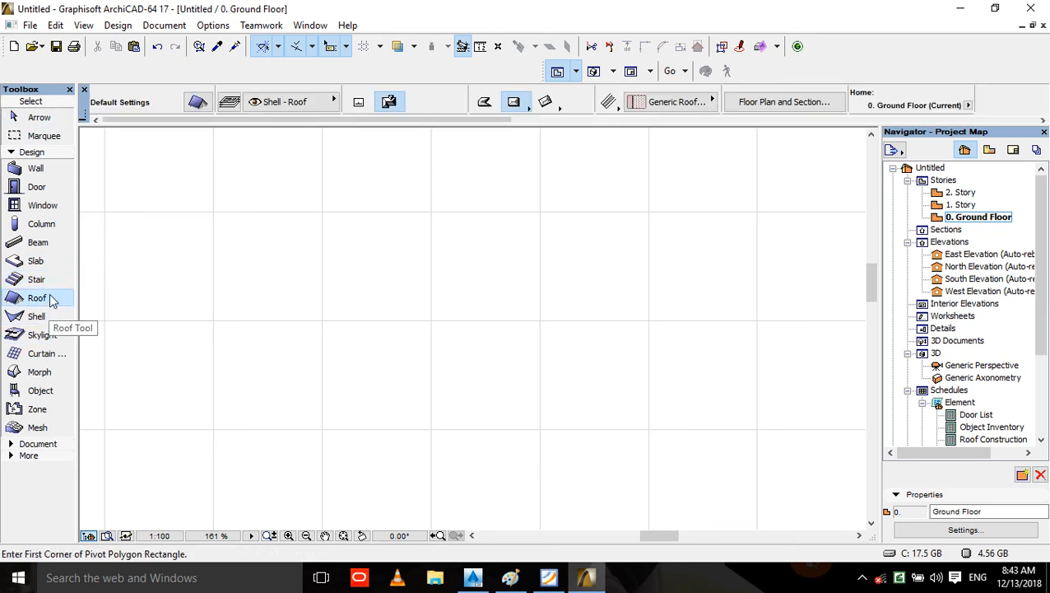
pyautogui.press('Escape')
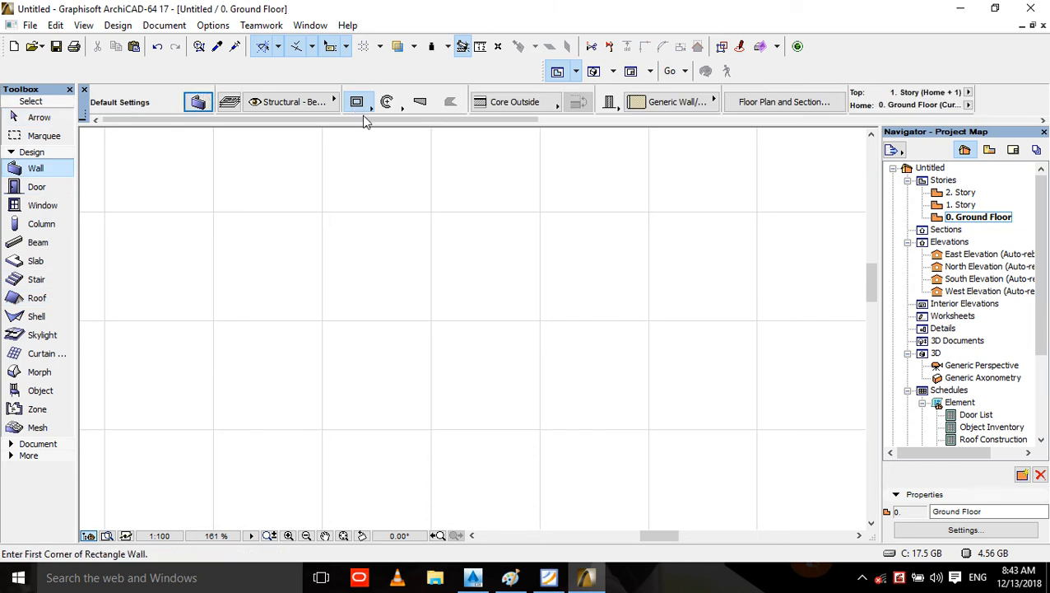
# - Draw a closed rectangle of walls in the middle of the empty ground floor plan with the rectangular wall method
pyautogui.click(402, 230)
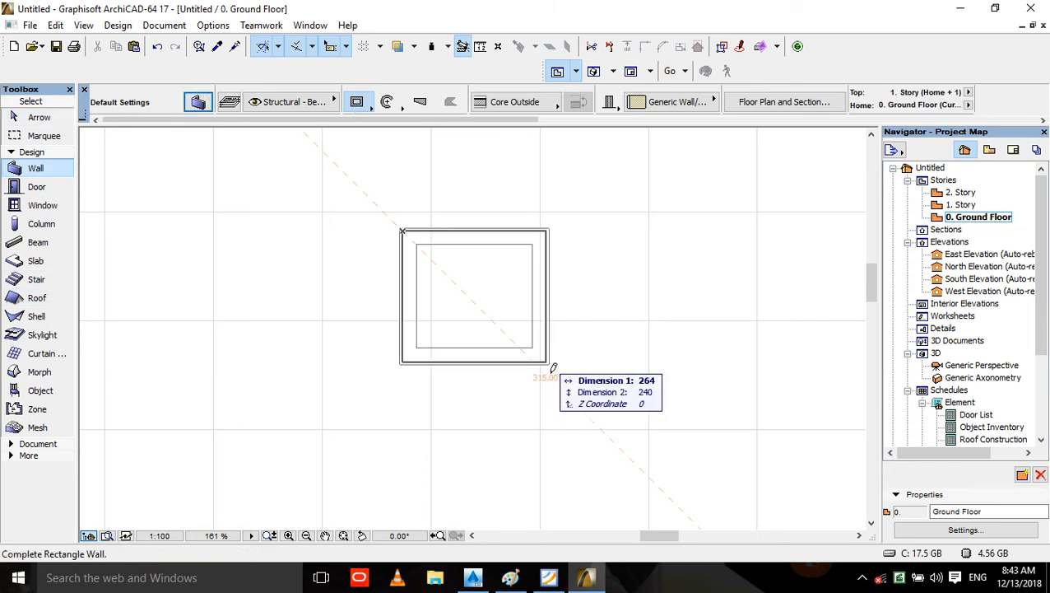
pyautogui.click(577, 411)
pyautogui.press('Escape')
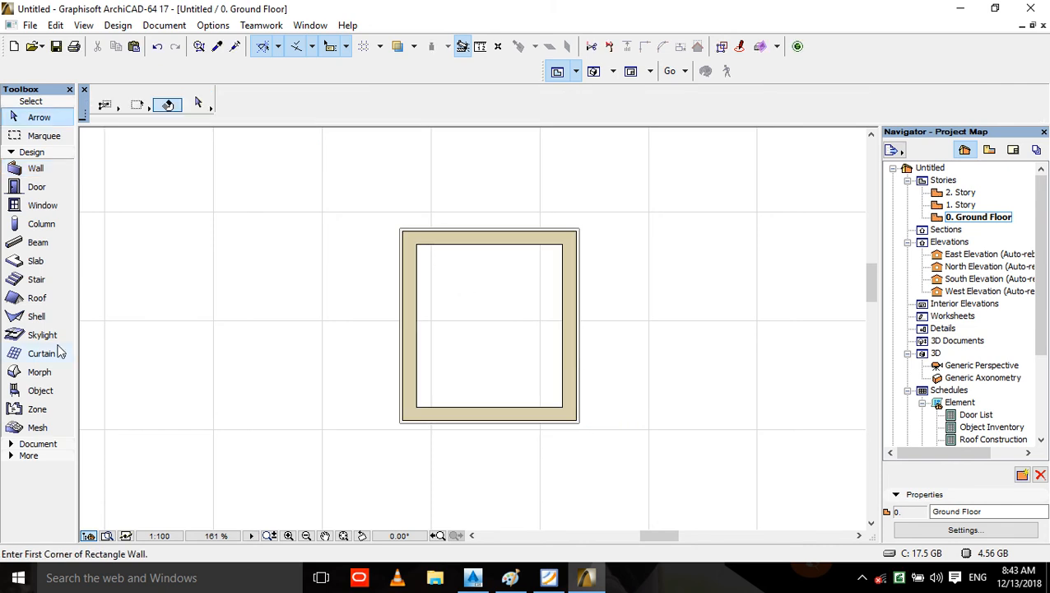
# - Draw a multi-plane roof with a polygonal outline that covers the wall rectangle and continues in a stepped shape to its west and southwest
pyautogui.click(49, 299)
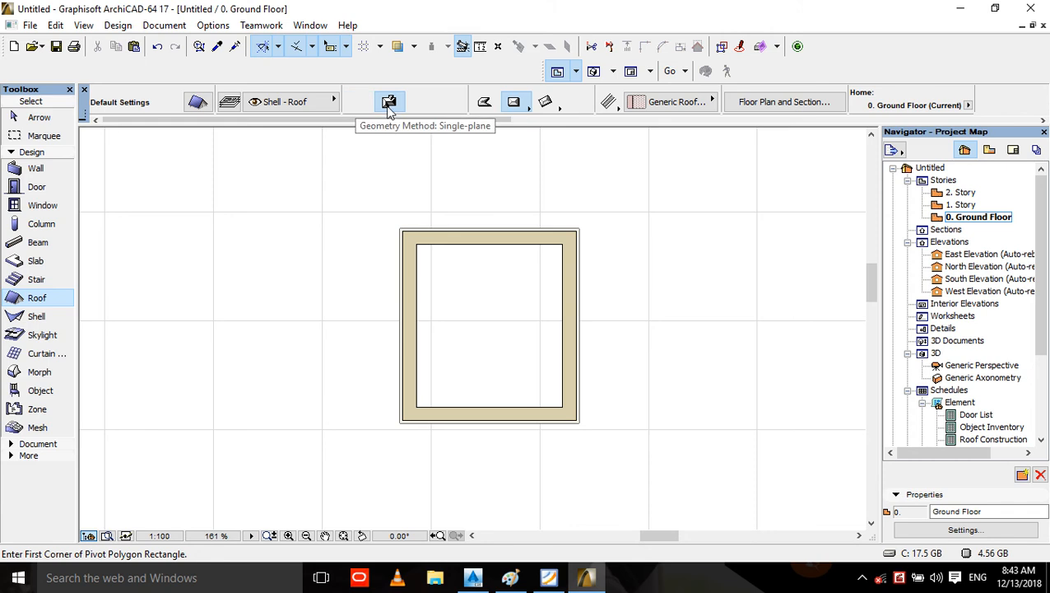
pyautogui.click(484, 104)
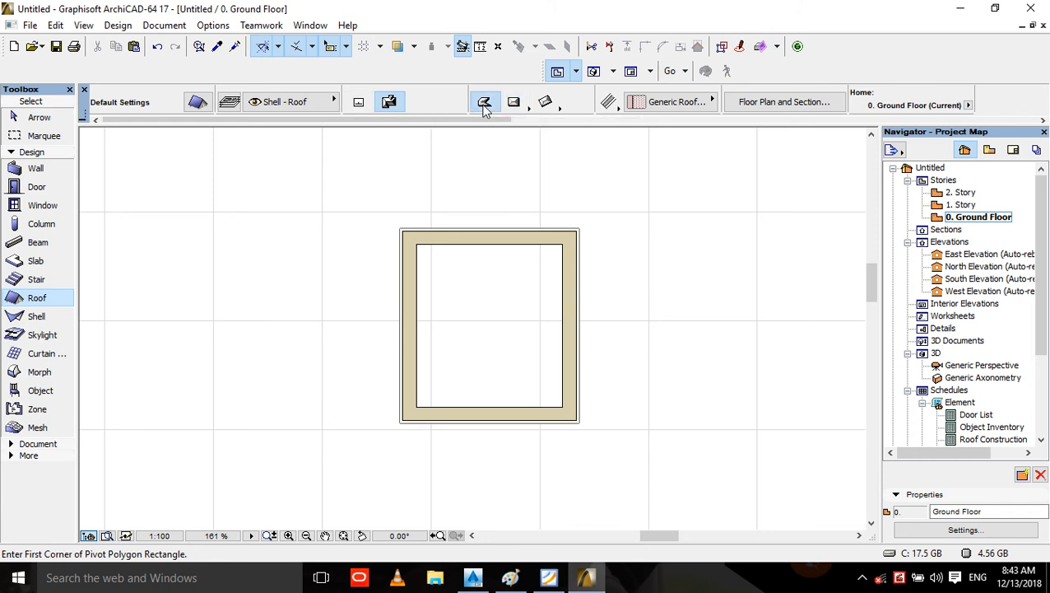
pyautogui.click(577, 227)
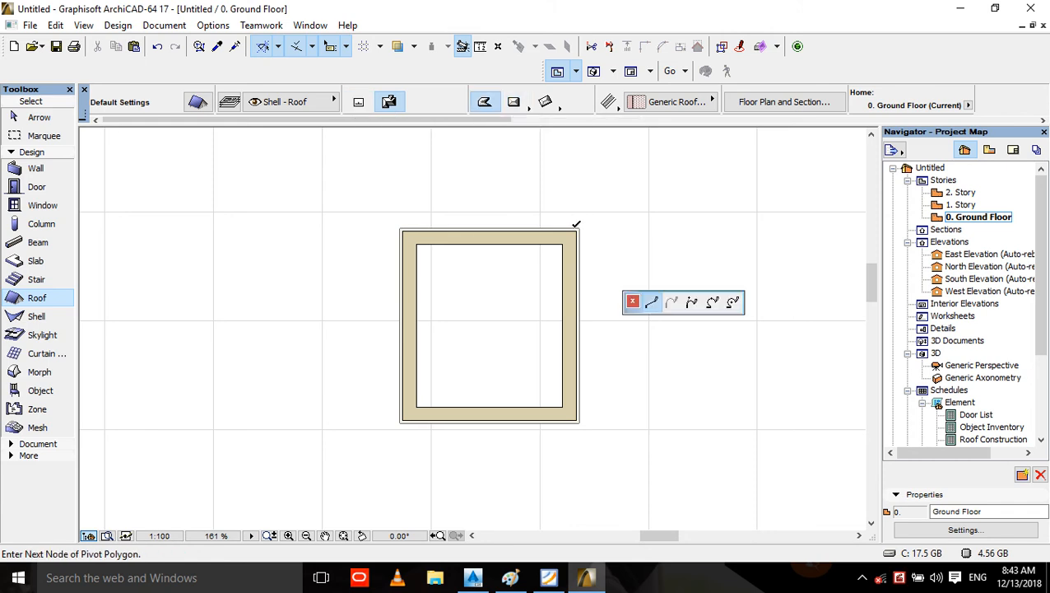
pyautogui.click(402, 231)
pyautogui.click(252, 230)
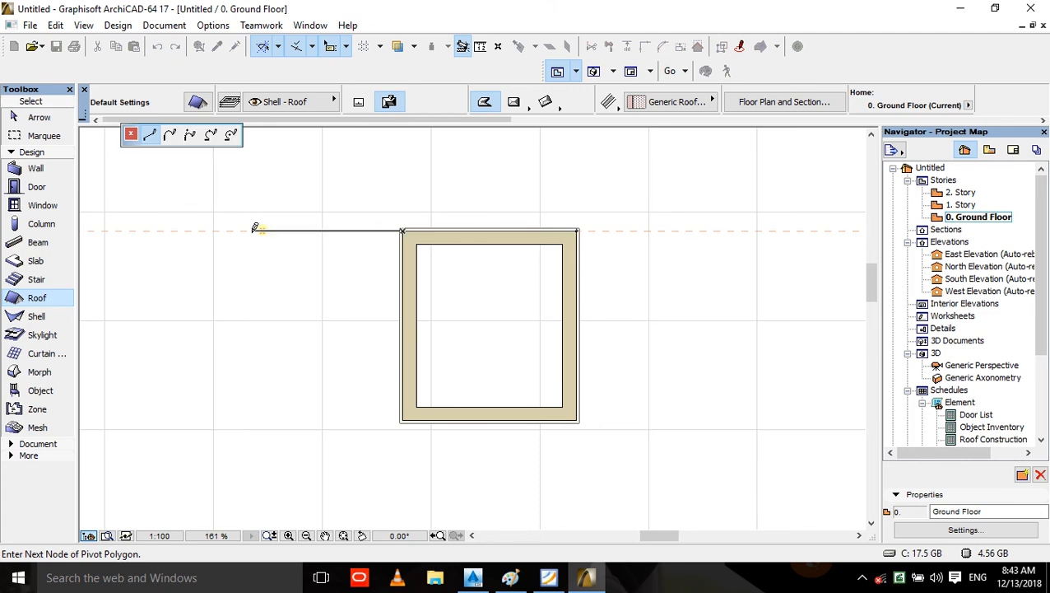
pyautogui.click(251, 318)
pyautogui.click(160, 318)
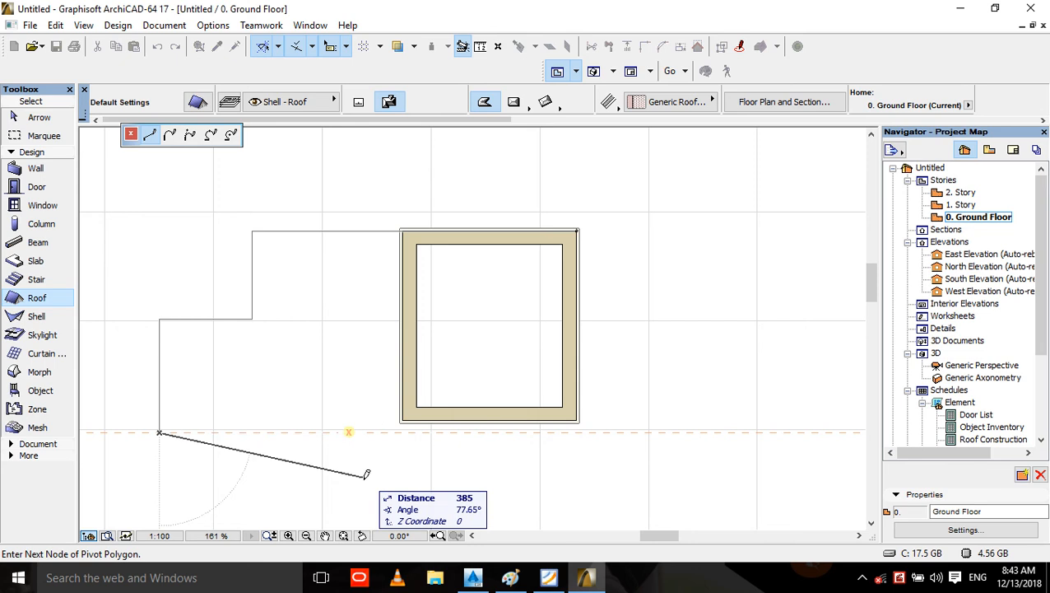
pyautogui.click(309, 431)
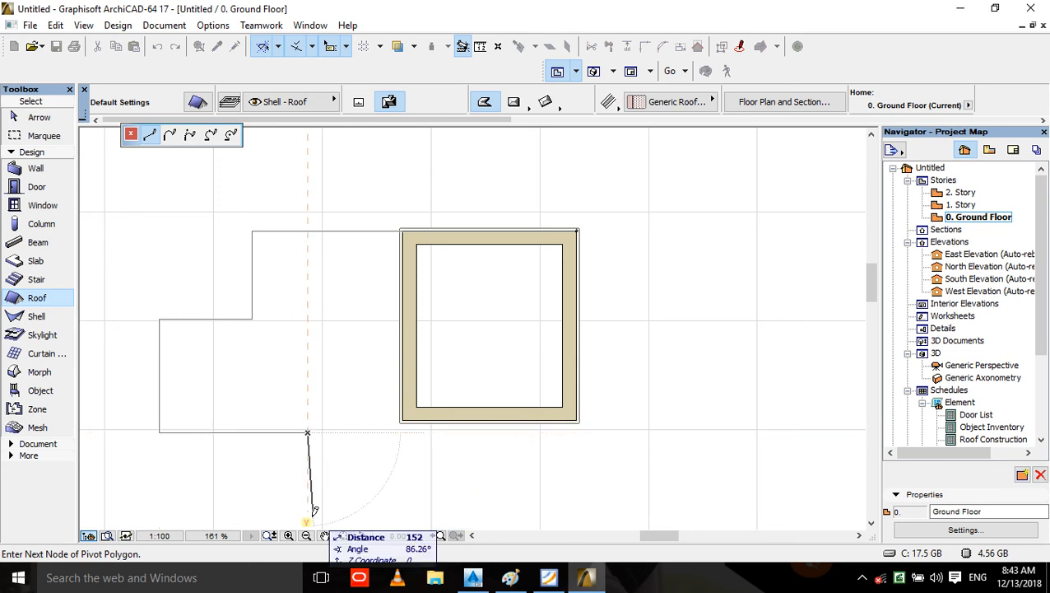
pyautogui.click(307, 518)
pyautogui.click(394, 519)
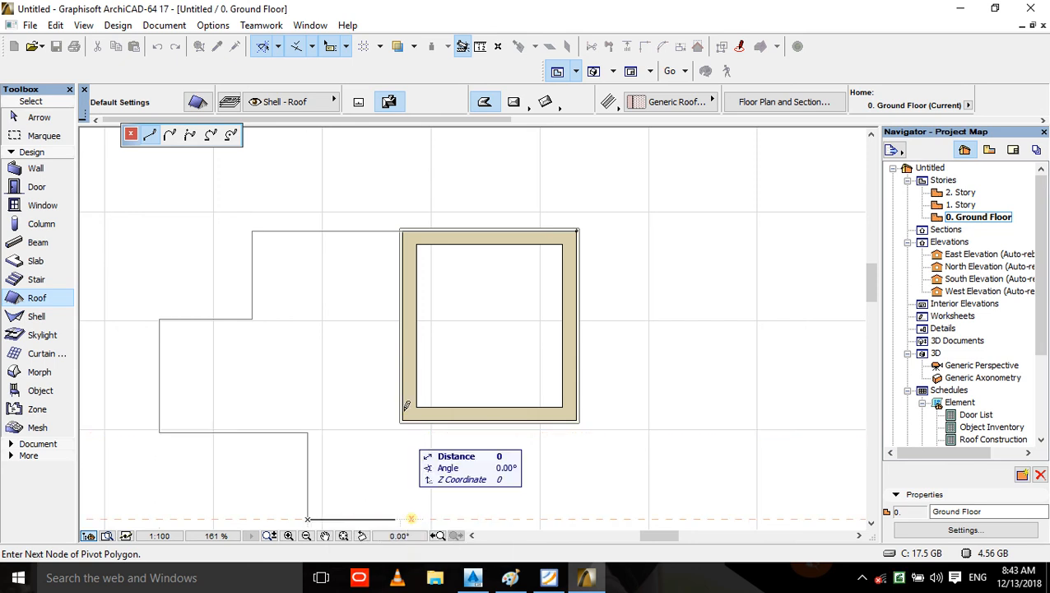
pyautogui.click(395, 422)
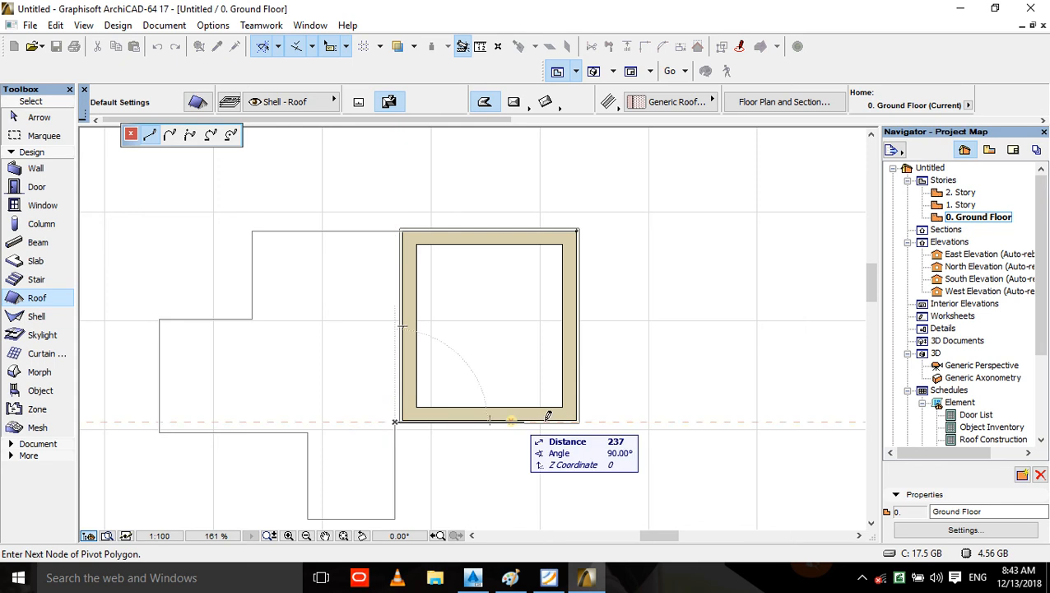
pyautogui.click(579, 421)
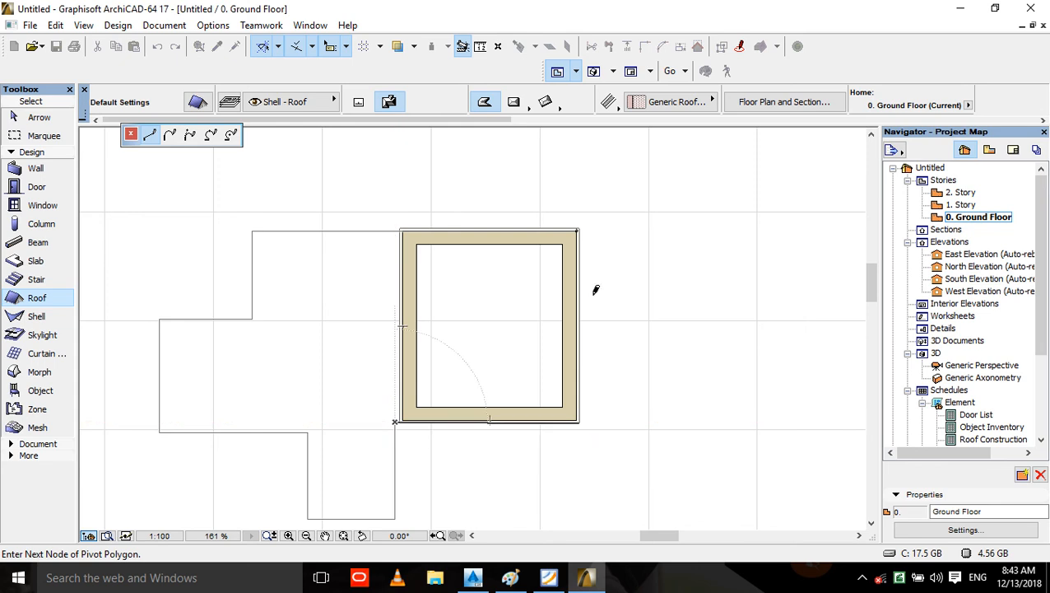
pyautogui.doubleClick(581, 228)
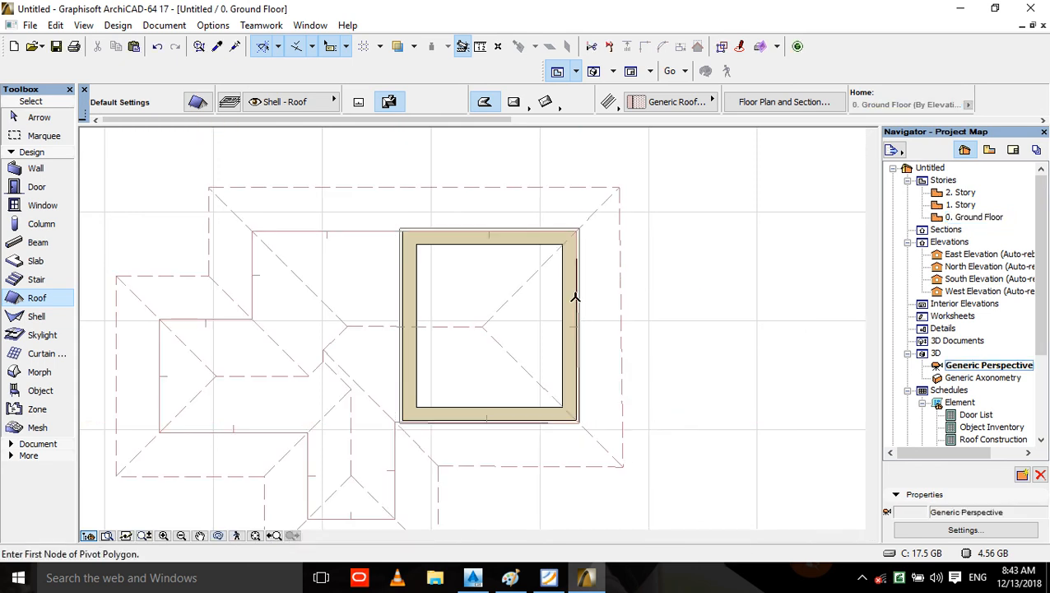
# - Switch the multi-plane roof to a basic structure with a 30° pitch and a thickness of 15
pyautogui.press('F3')
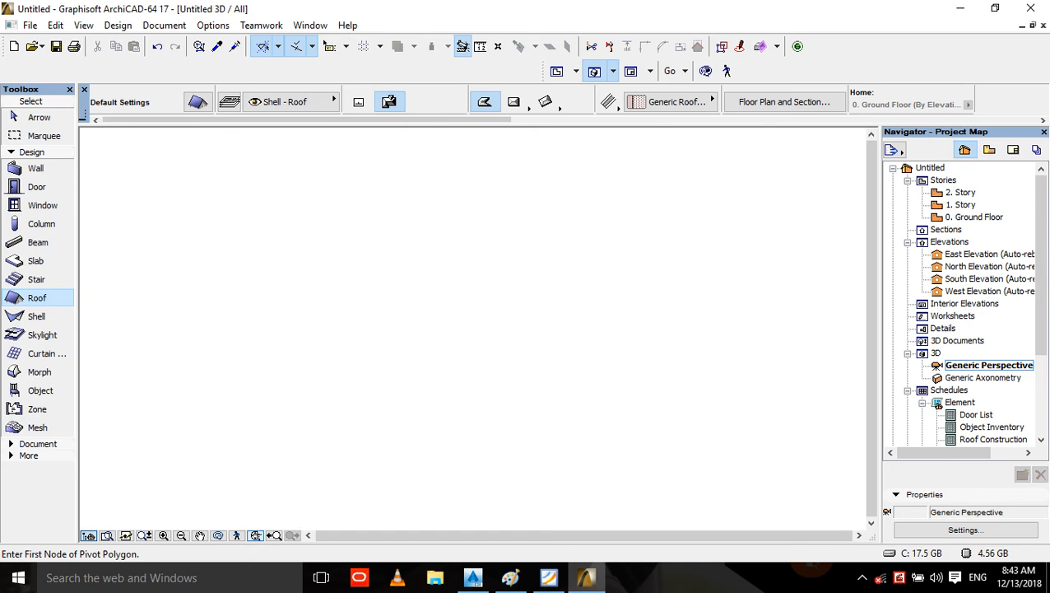
pyautogui.click(706, 71)
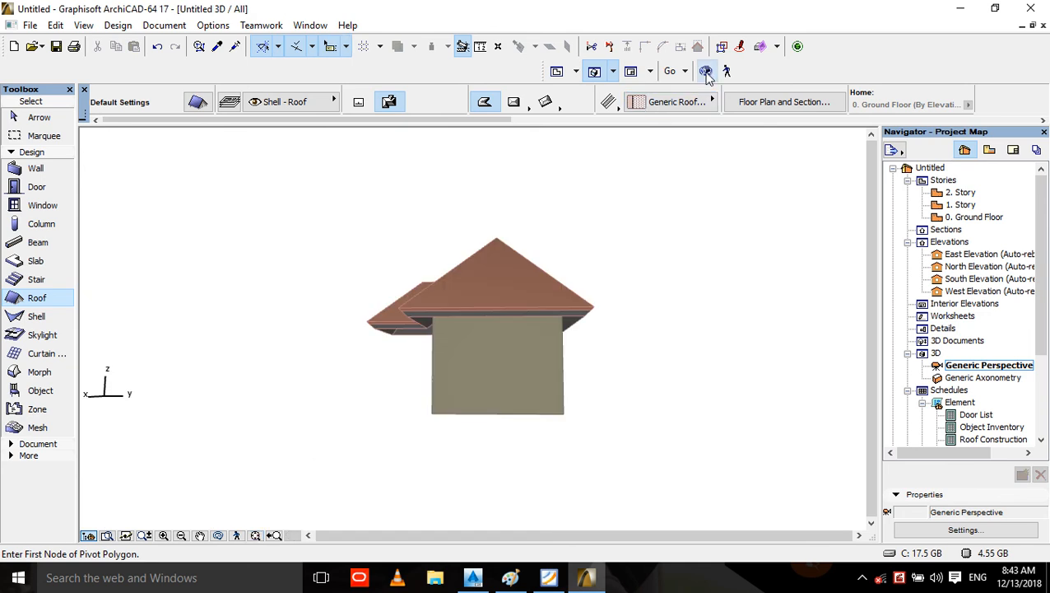
pyautogui.moveTo(534, 351); pyautogui.dragTo(305, 306)
pyautogui.press('Escape')
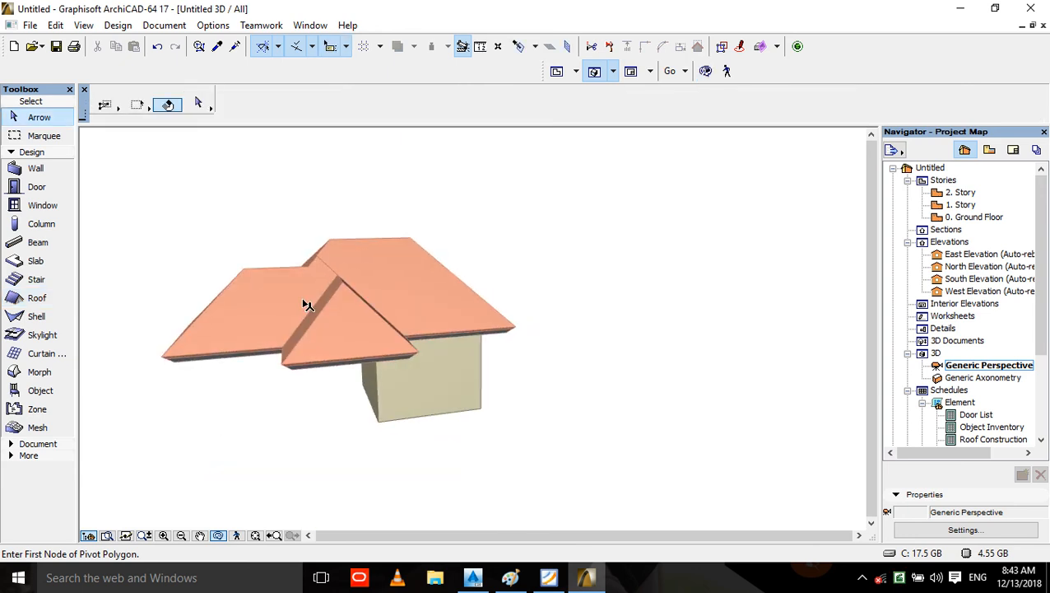
pyautogui.click(290, 297)
pyautogui.click(197, 103)
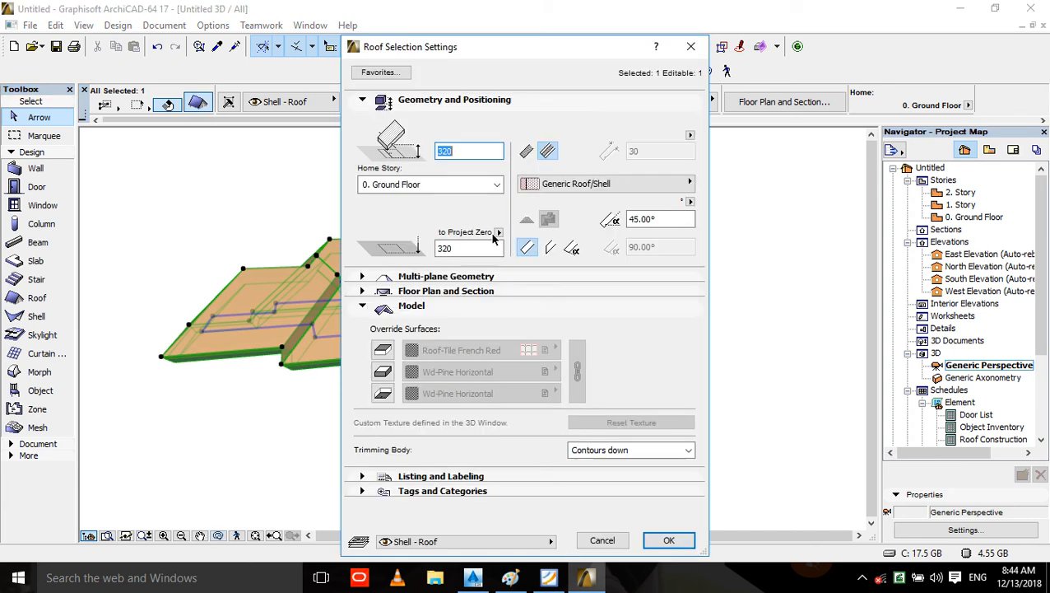
pyautogui.click(526, 151)
pyautogui.moveTo(661, 219); pyautogui.dragTo(482, 219)
pyautogui.write('30')
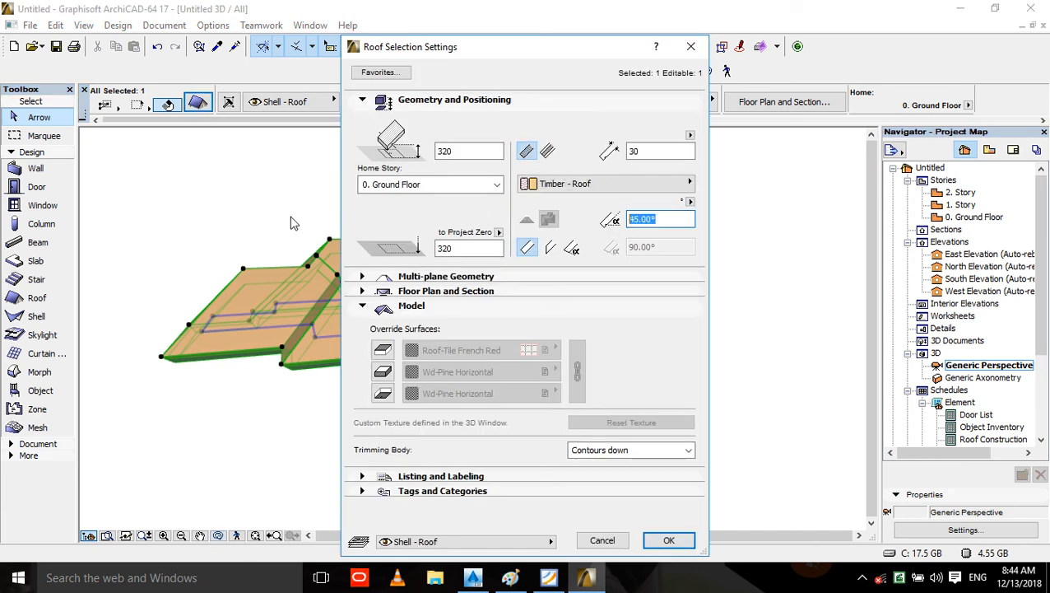
pyautogui.click(661, 152)
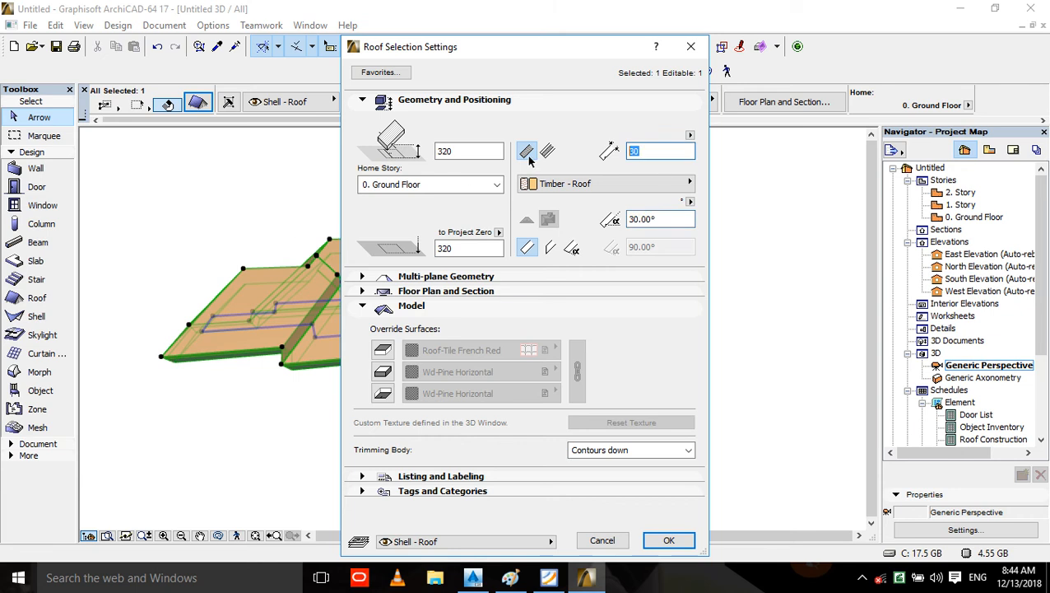
pyautogui.write('15')
pyautogui.press('Tab')
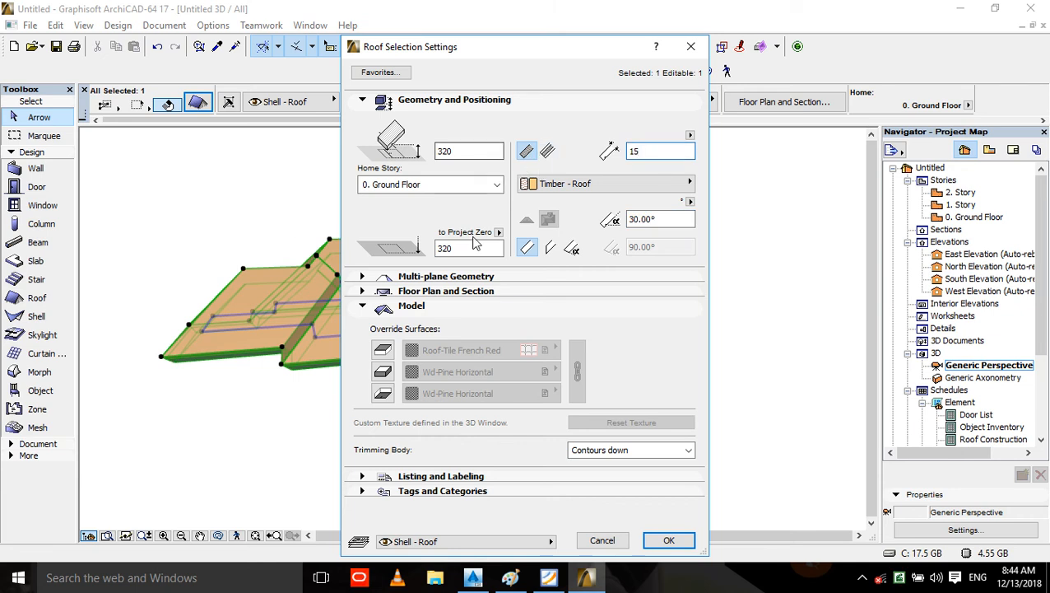
pyautogui.click(458, 248)
# - Override the roof's top surface with Roof-Tile Dutch and check the tiled roof in the 3D perspective
pyautogui.click(395, 351)
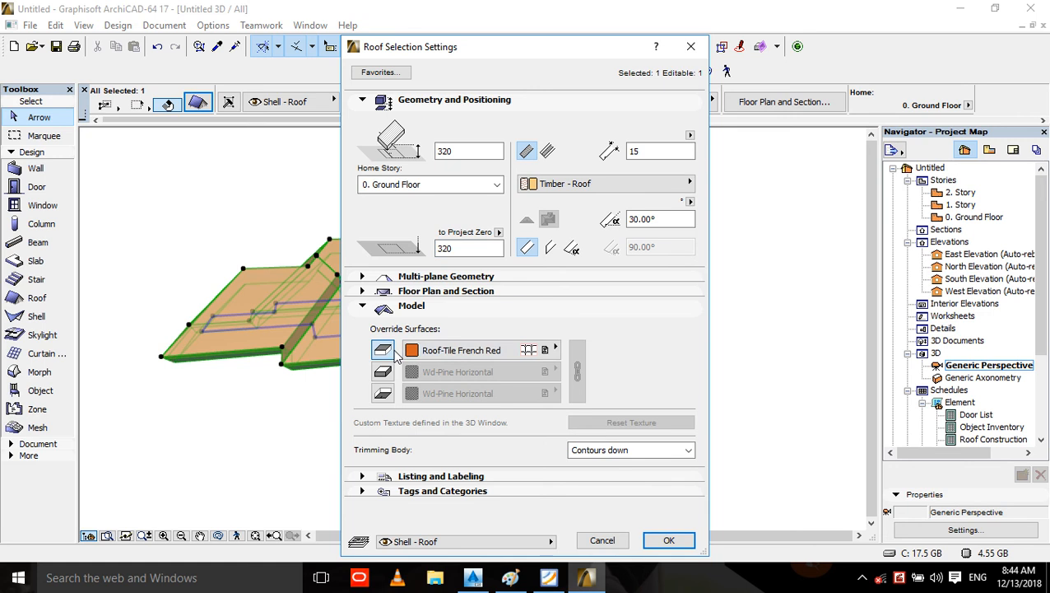
pyautogui.click(547, 350)
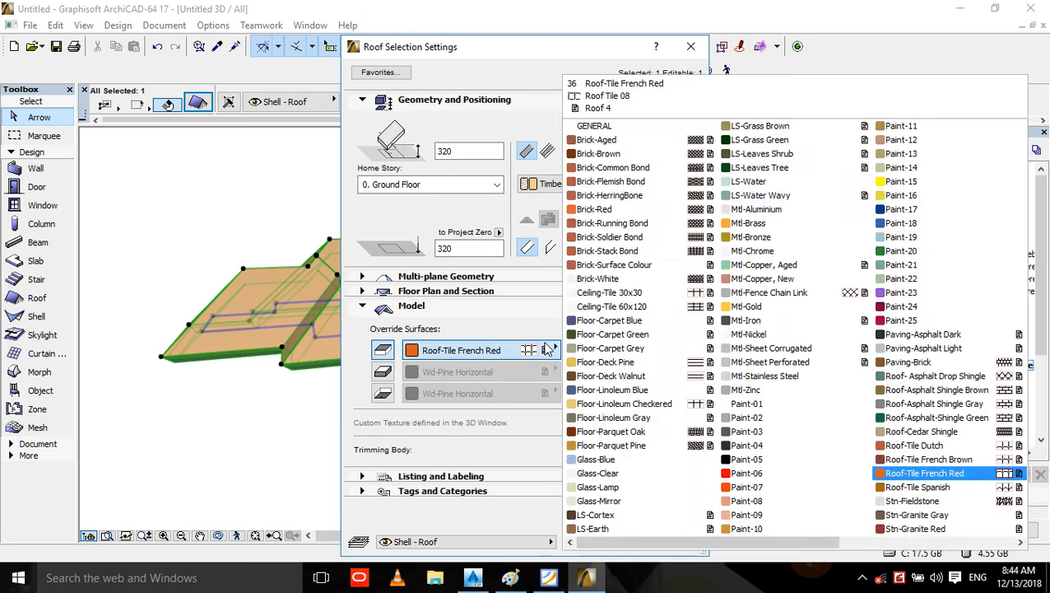
pyautogui.click(913, 445)
pyautogui.click(668, 537)
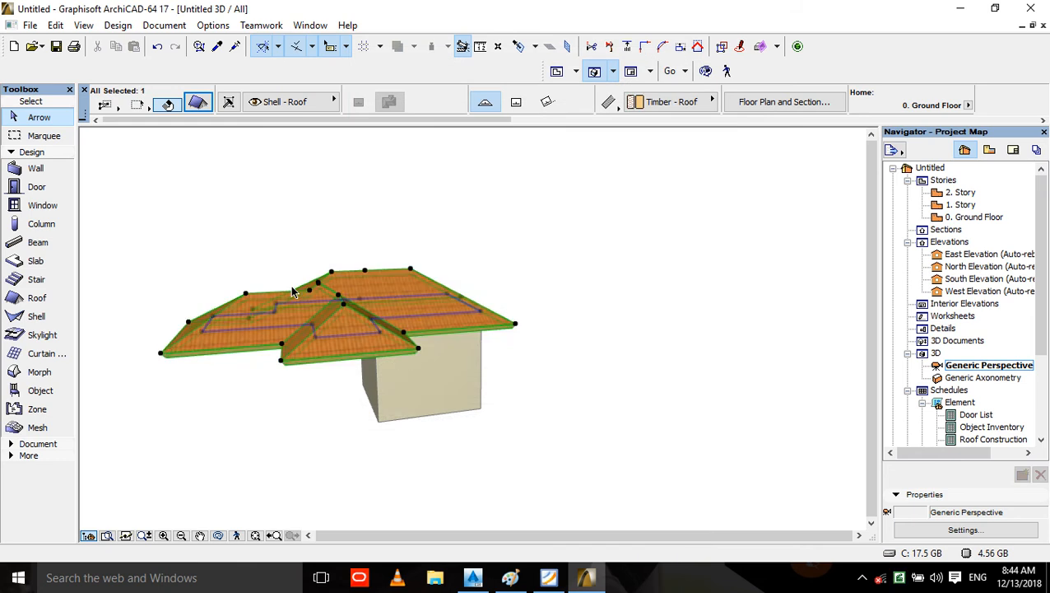
pyautogui.scroll(3, 303, 293)
pyautogui.click(705, 71)
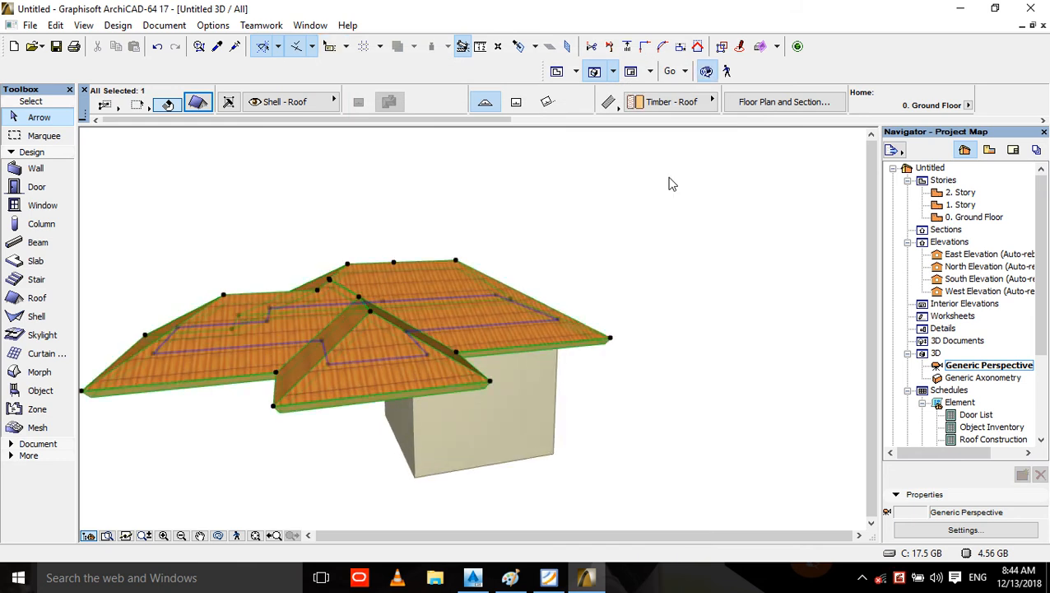
pyautogui.moveTo(562, 307); pyautogui.dragTo(545, 353)
pyautogui.scroll(2, 527, 321)
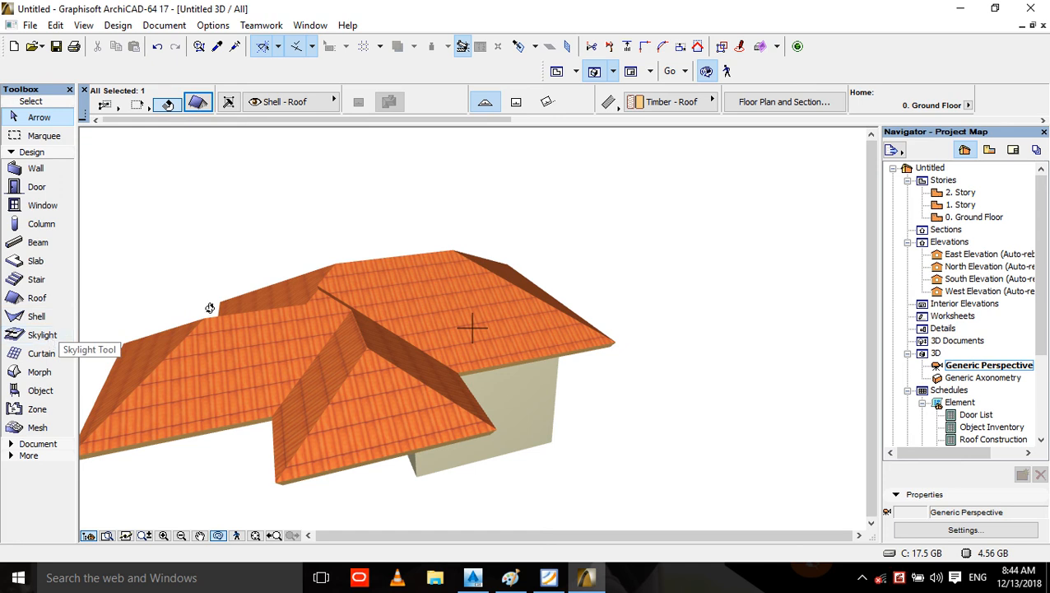
# - On the ground floor plan, browse the skylight library and choose Skylight Pivot Hung 17 as the default type
pyautogui.press('F2')
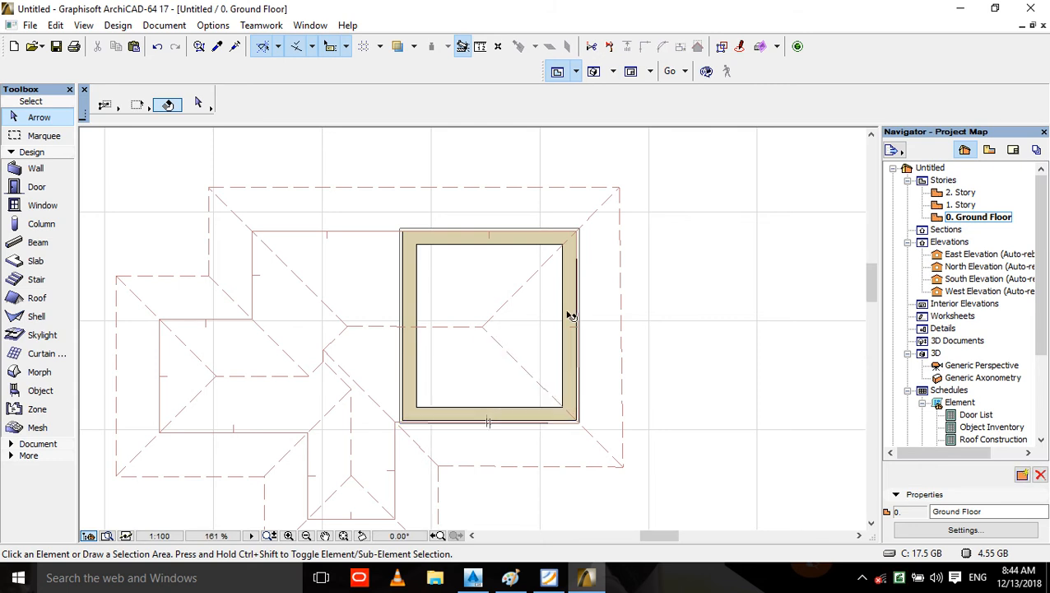
pyautogui.click(51, 339)
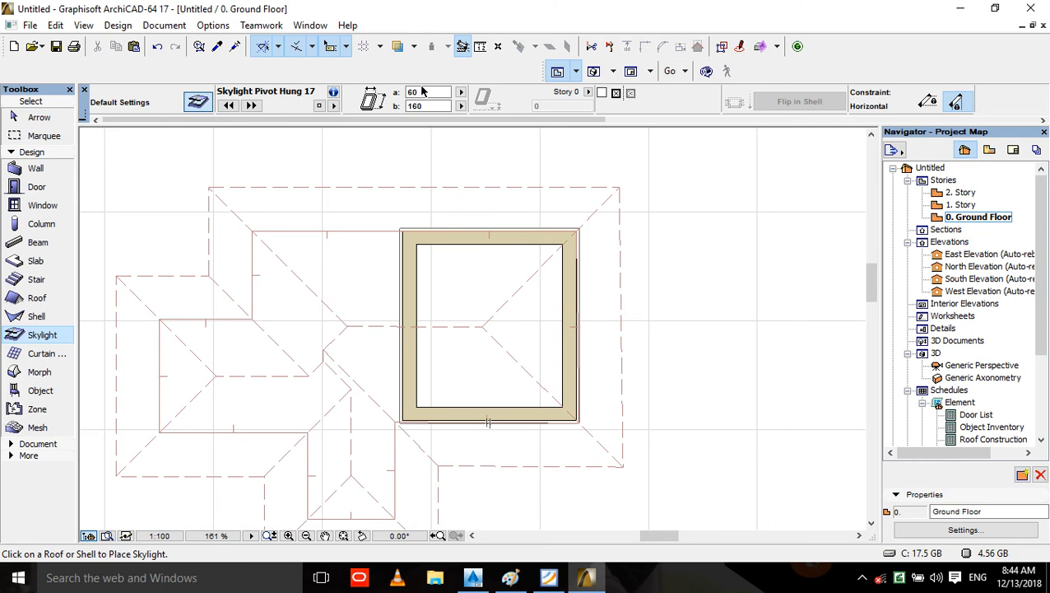
pyautogui.hotkey('ctrl', 't')
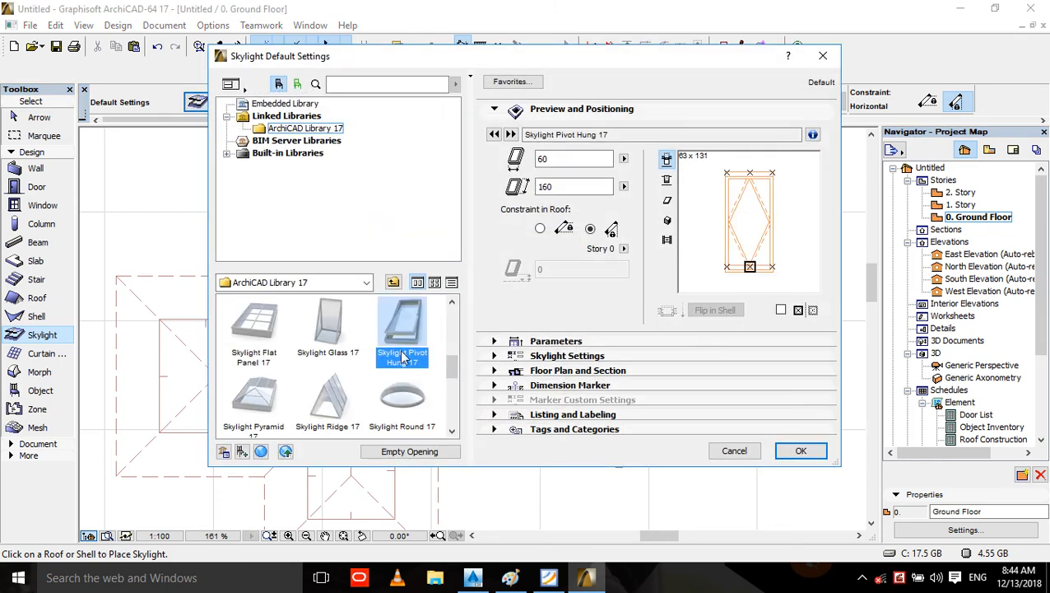
pyautogui.scroll(3, 440, 312)
pyautogui.moveTo(443, 311); pyautogui.dragTo(445, 346)
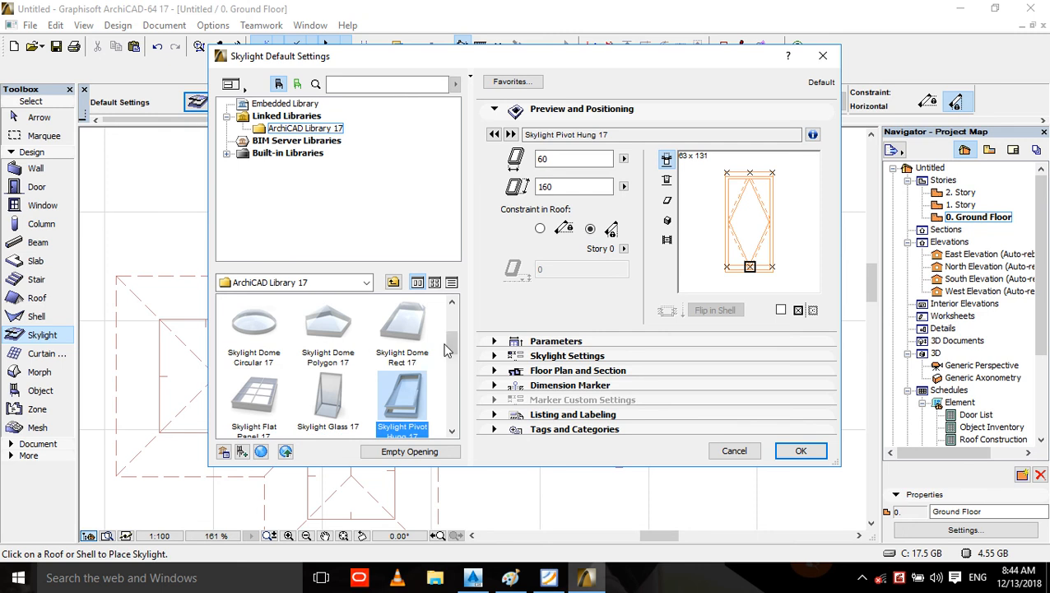
pyautogui.scroll(-1, 413, 341)
pyautogui.click(253, 403)
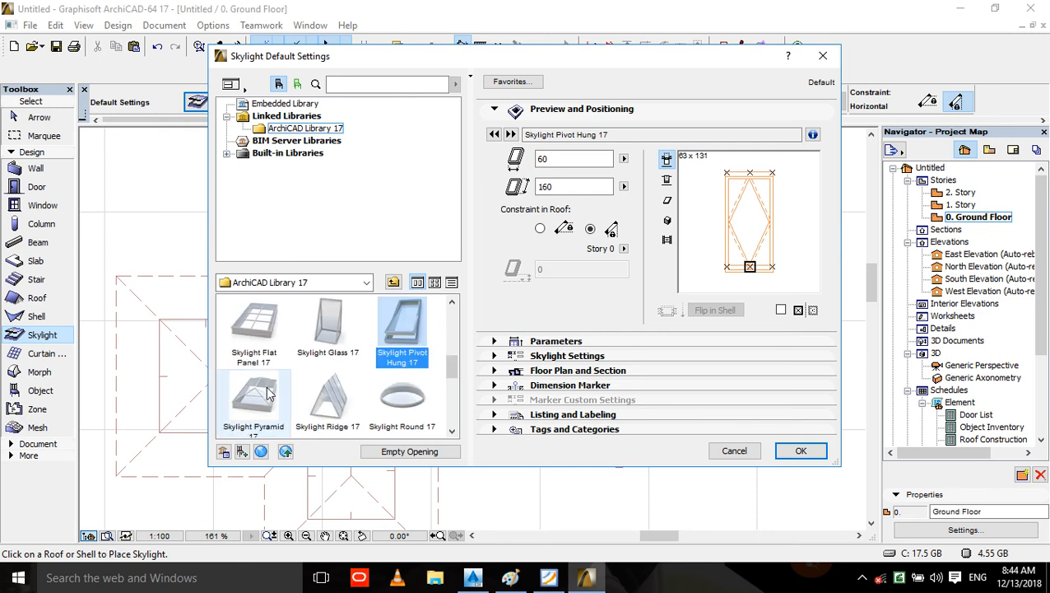
pyautogui.scroll(-1, 333, 386)
pyautogui.scroll(2, 411, 345)
pyautogui.scroll(-1, 407, 346)
pyautogui.click(401, 329)
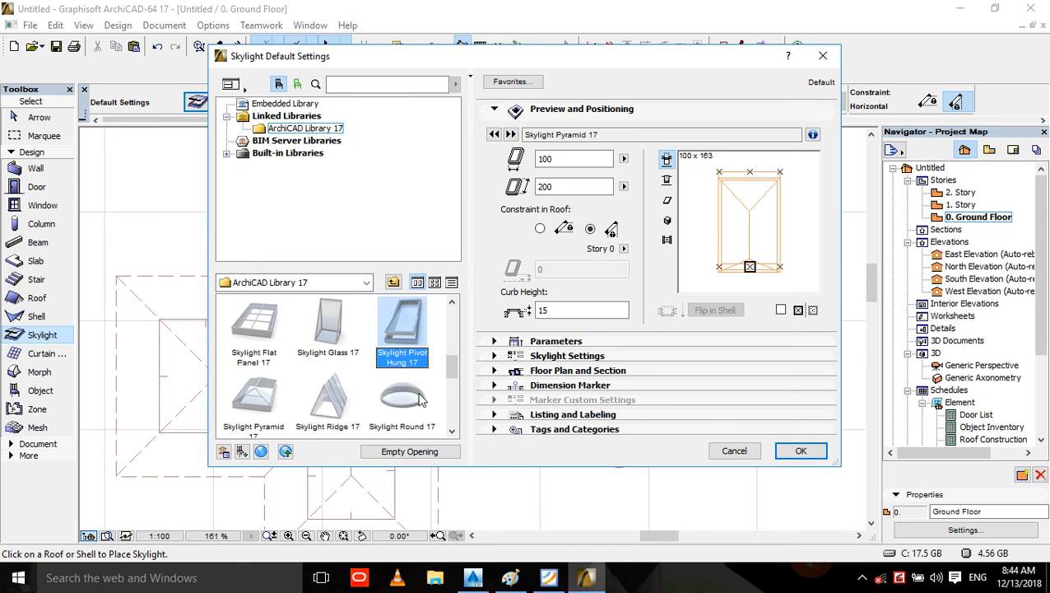
# - Set the default pivot-hung skylight to a width of 30 and a length of 60
pyautogui.moveTo(560, 187); pyautogui.dragTo(388, 184)
pyautogui.write('60')
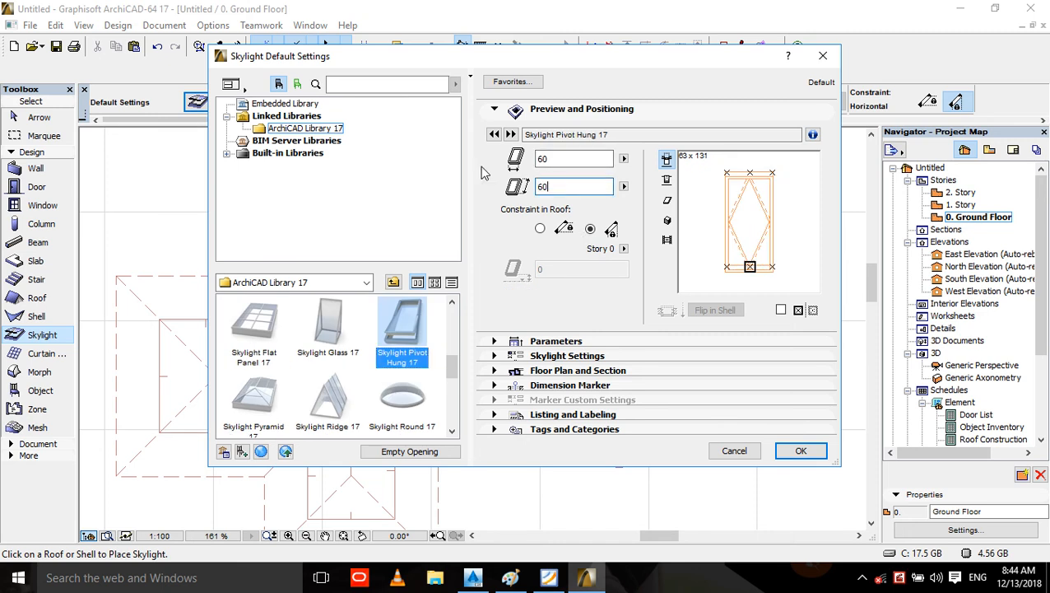
pyautogui.click(573, 160)
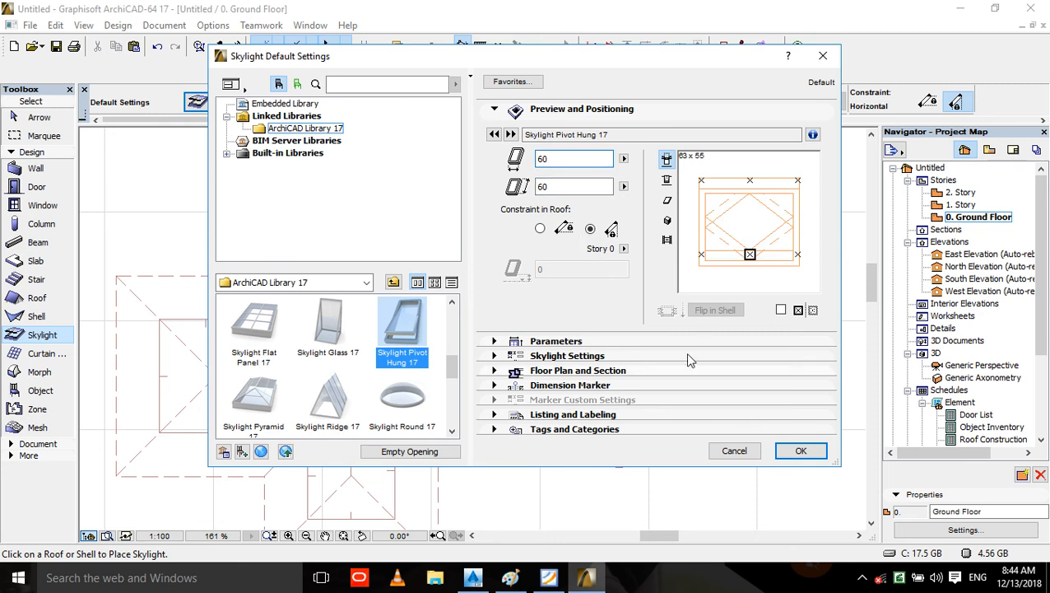
pyautogui.press('BackSpace')
pyautogui.press('BackSpace')
pyautogui.write('30')
pyautogui.click(798, 451)
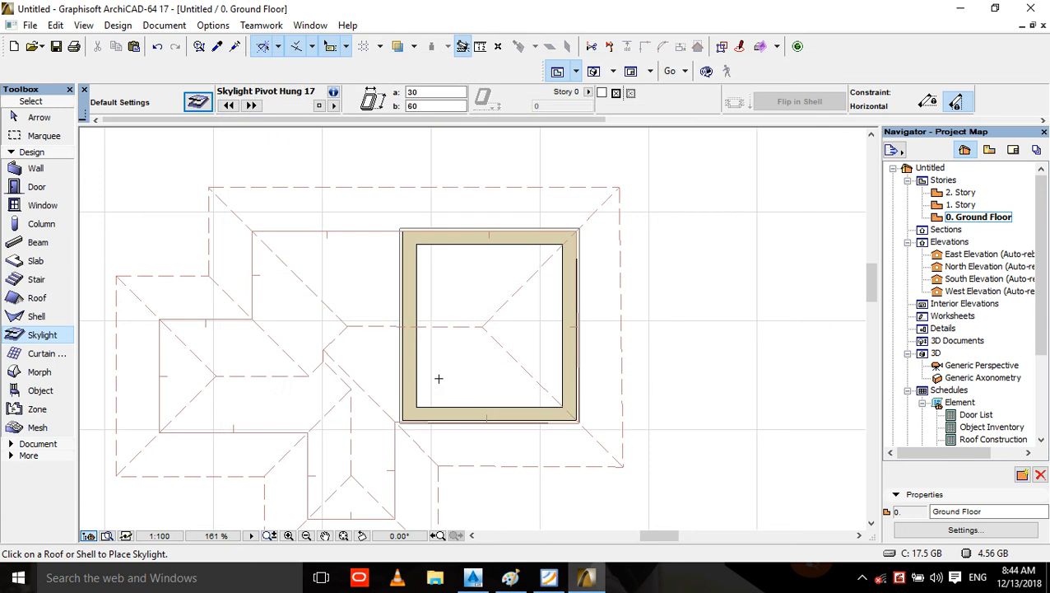
# - Place the pivot-hung skylight on the south roof plane near the south wall and inspect it in 3D
pyautogui.click(459, 403)
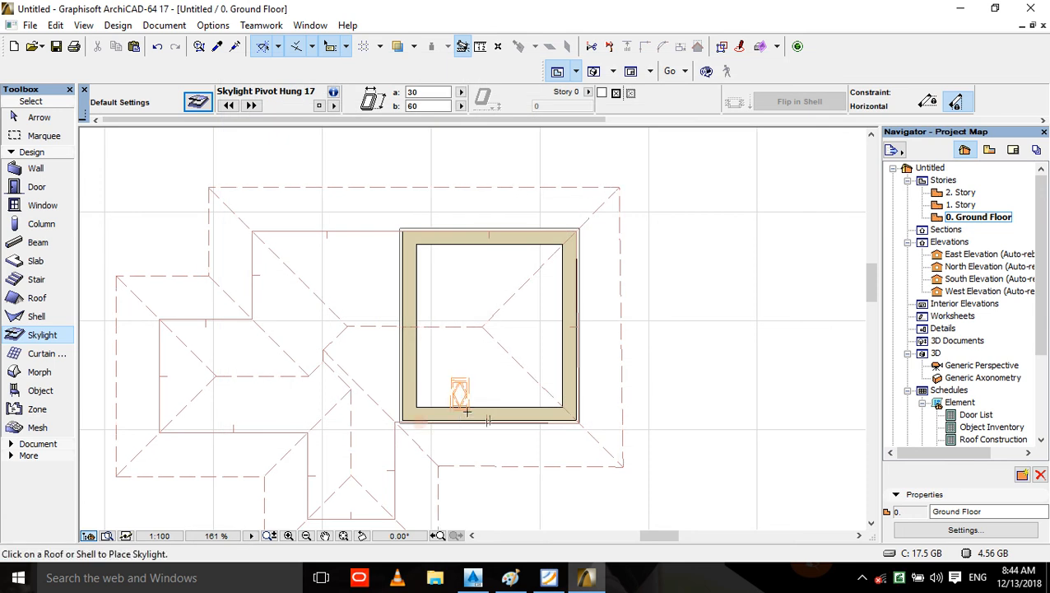
pyautogui.press('shift')
pyautogui.press('F3')
pyautogui.click(453, 300)
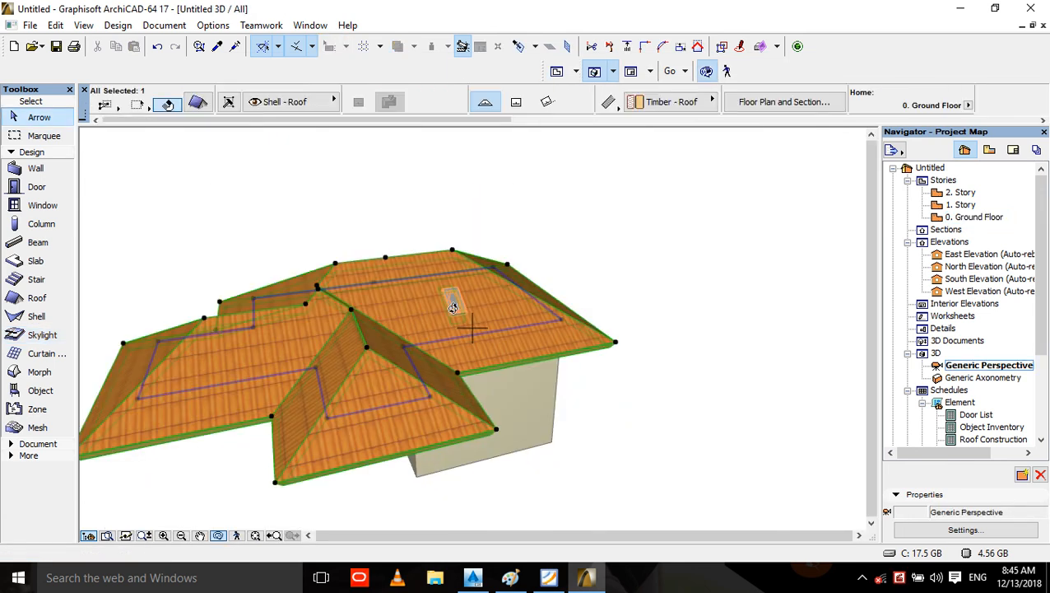
pyautogui.scroll(3, 450, 290)
pyautogui.scroll(6, 450, 290)
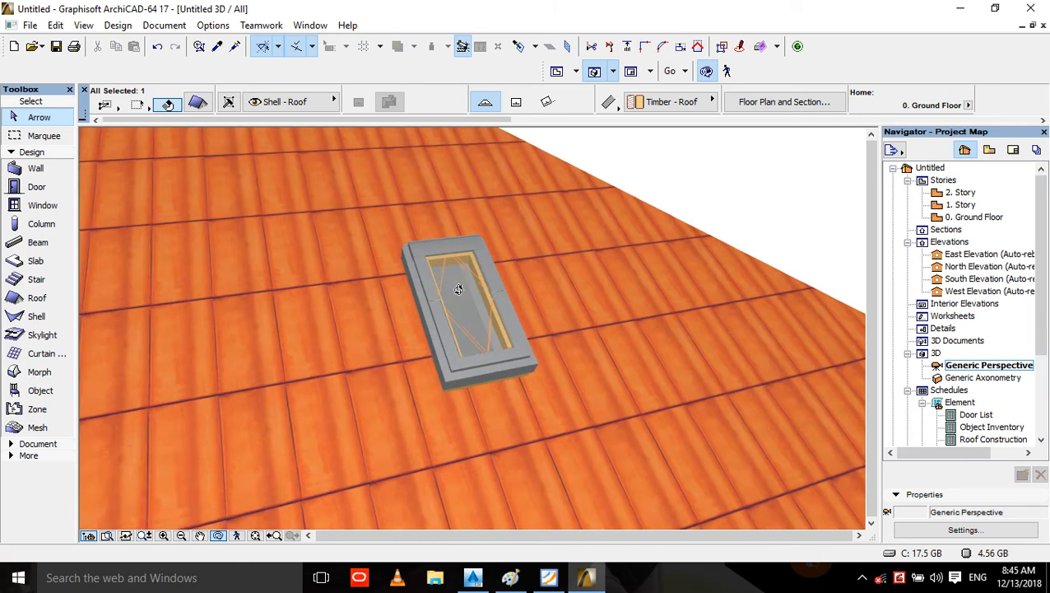
pyautogui.moveTo(484, 333)
pyautogui.mouseDown()
pyautogui.moveTo(347, 265)
pyautogui.moveTo(331, 202)
pyautogui.moveTo(422, 262)
pyautogui.moveTo(512, 344)
pyautogui.moveTo(556, 356)
pyautogui.moveTo(572, 443)
pyautogui.moveTo(550, 442)
pyautogui.moveTo(534, 348)
pyautogui.moveTo(518, 362)
pyautogui.moveTo(495, 312)
pyautogui.moveTo(543, 366)
pyautogui.moveTo(475, 326)
pyautogui.mouseUp()
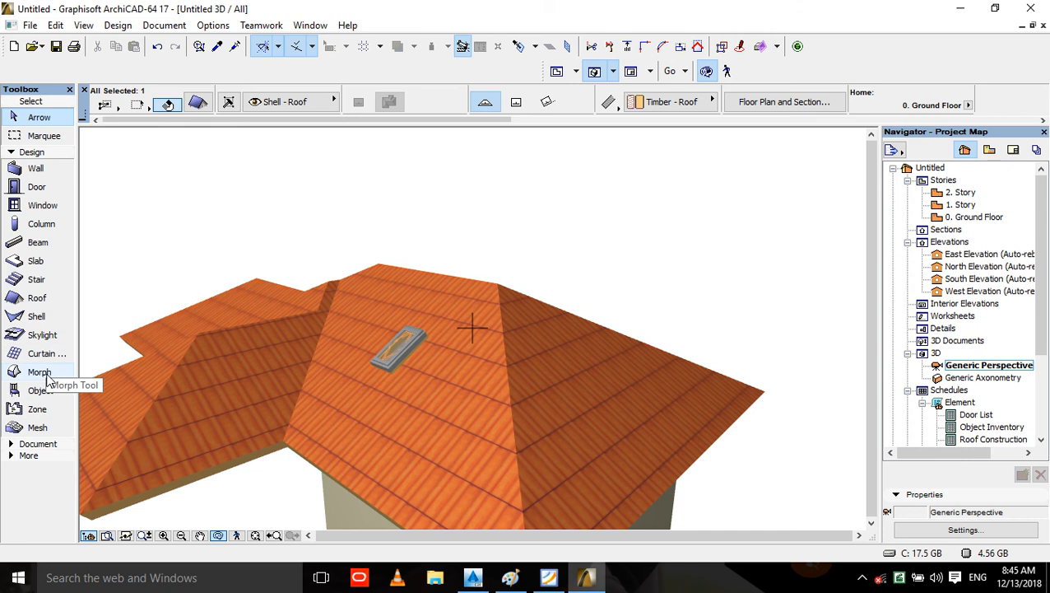
pyautogui.click(45, 336)
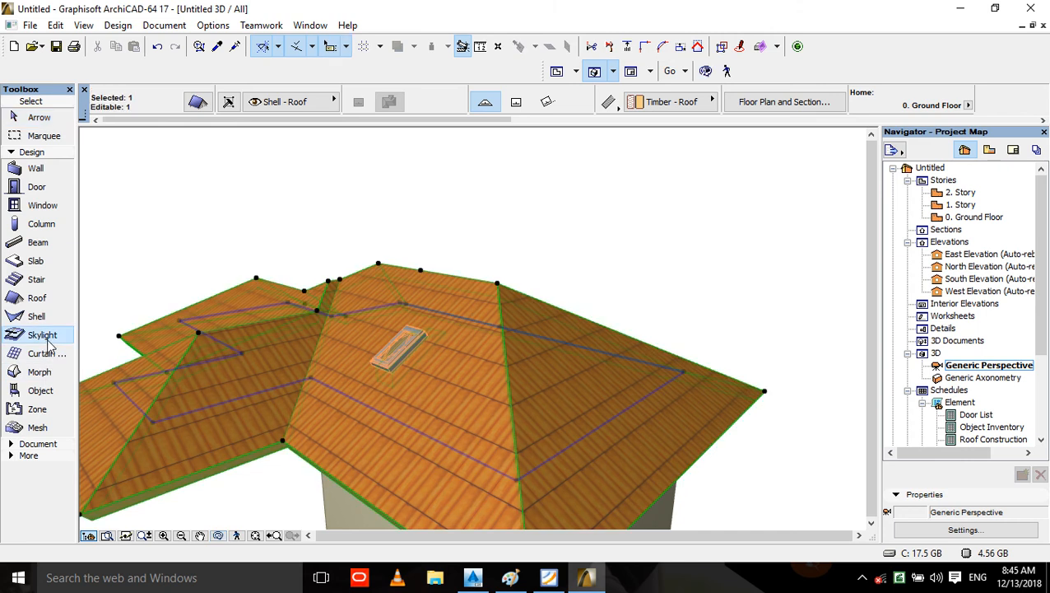
pyautogui.click(198, 102)
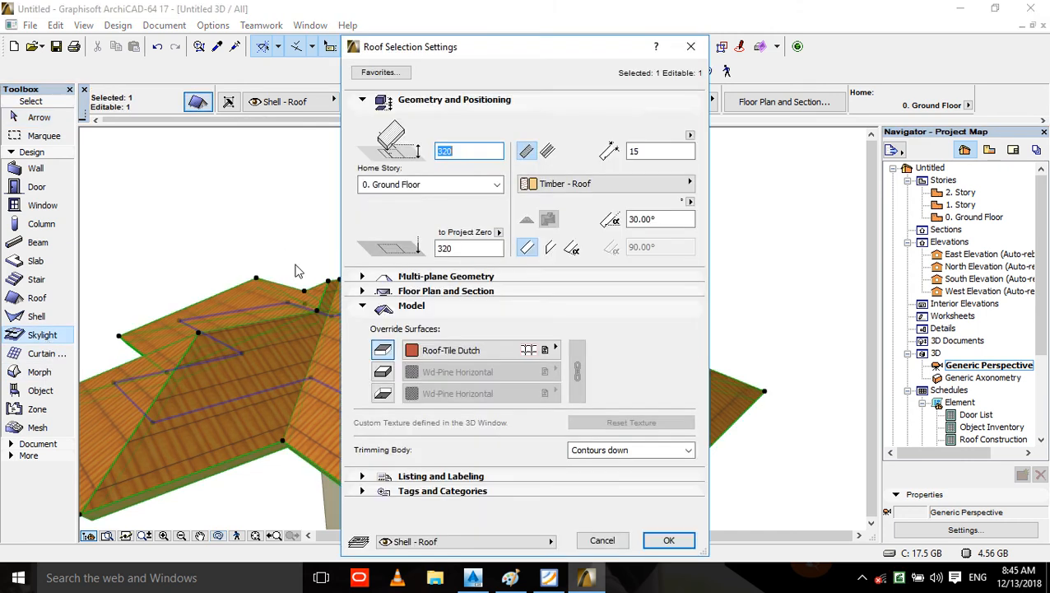
pyautogui.click(601, 539)
pyautogui.press('Escape')
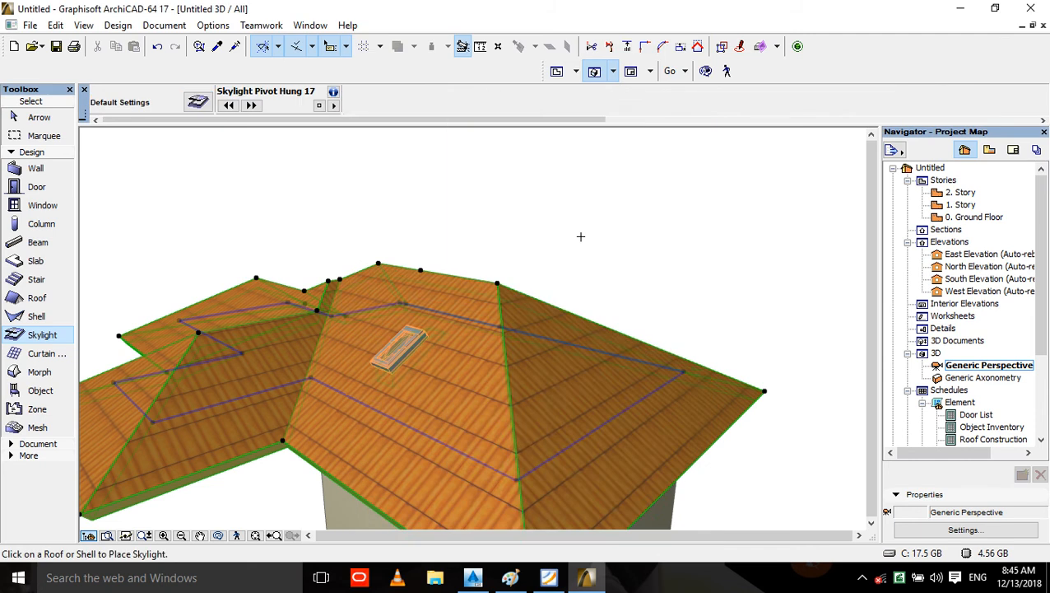
pyautogui.scroll(3, 535, 238)
pyautogui.press('Escape')
# - Choose Skylight Top Hung 17 at its default 90 by 160 size and place one on the roof's east hip plane
pyautogui.click(42, 333)
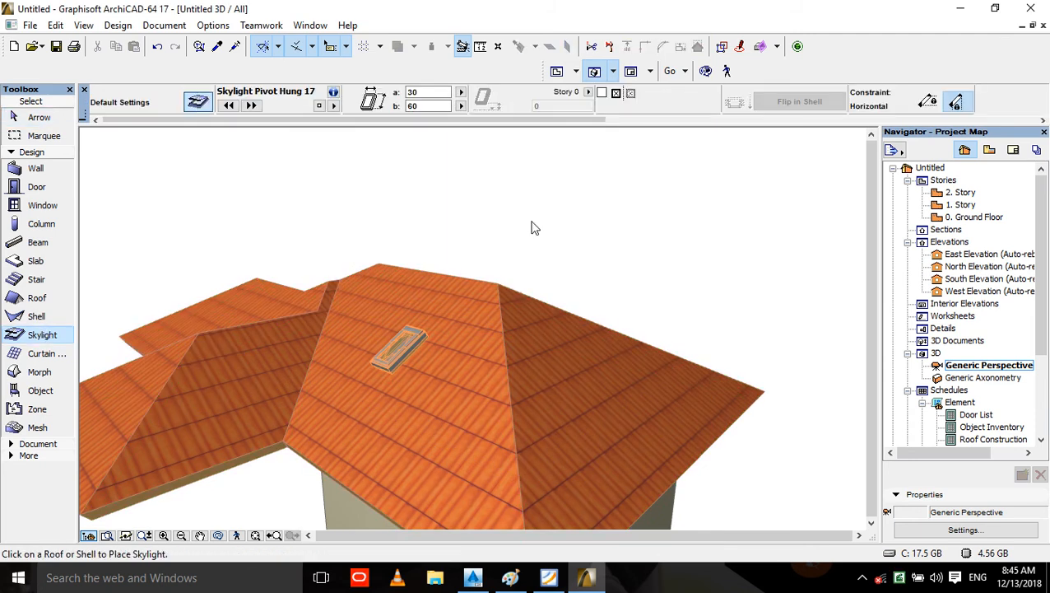
pyautogui.hotkey('ctrl', 't')
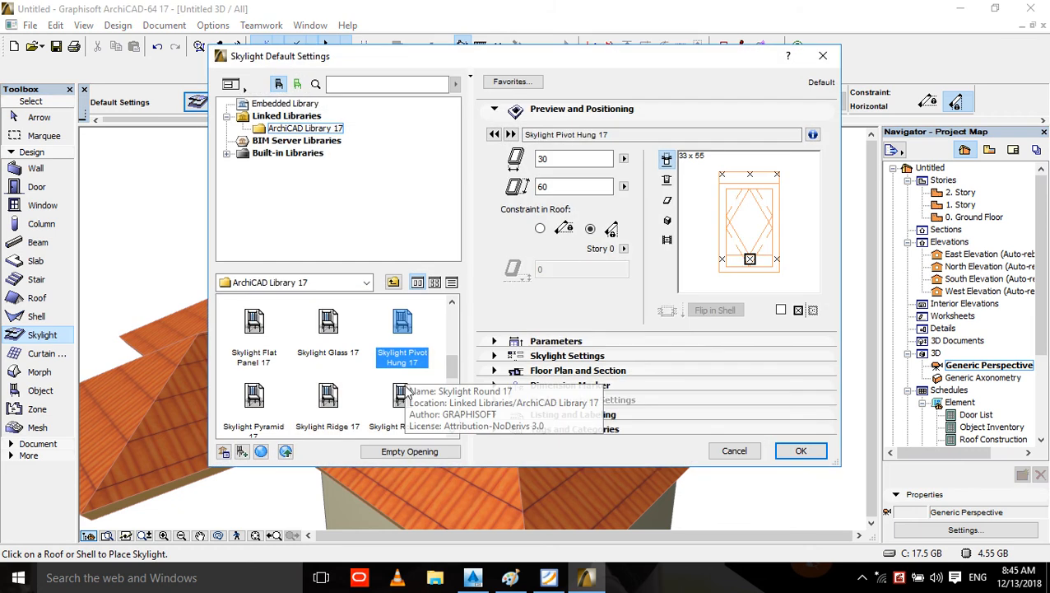
pyautogui.click(331, 396)
pyautogui.click(234, 396)
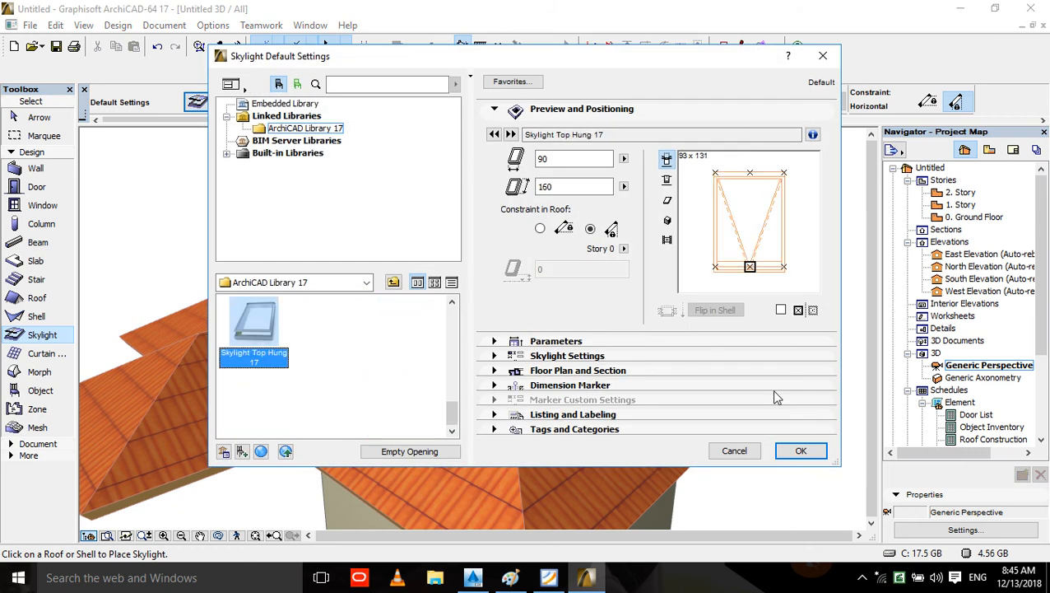
pyautogui.click(801, 451)
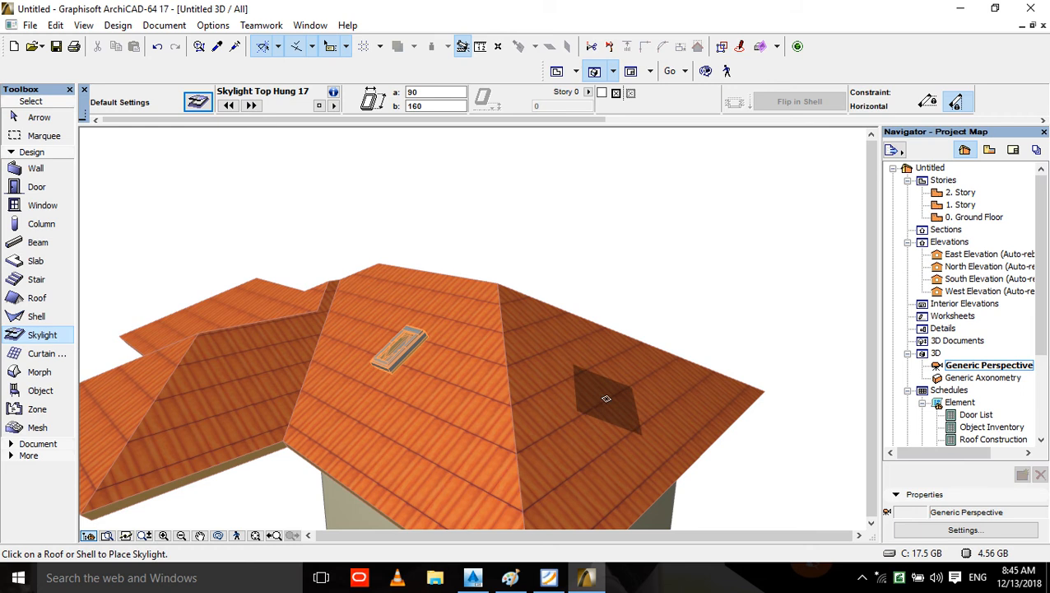
pyautogui.click(609, 412)
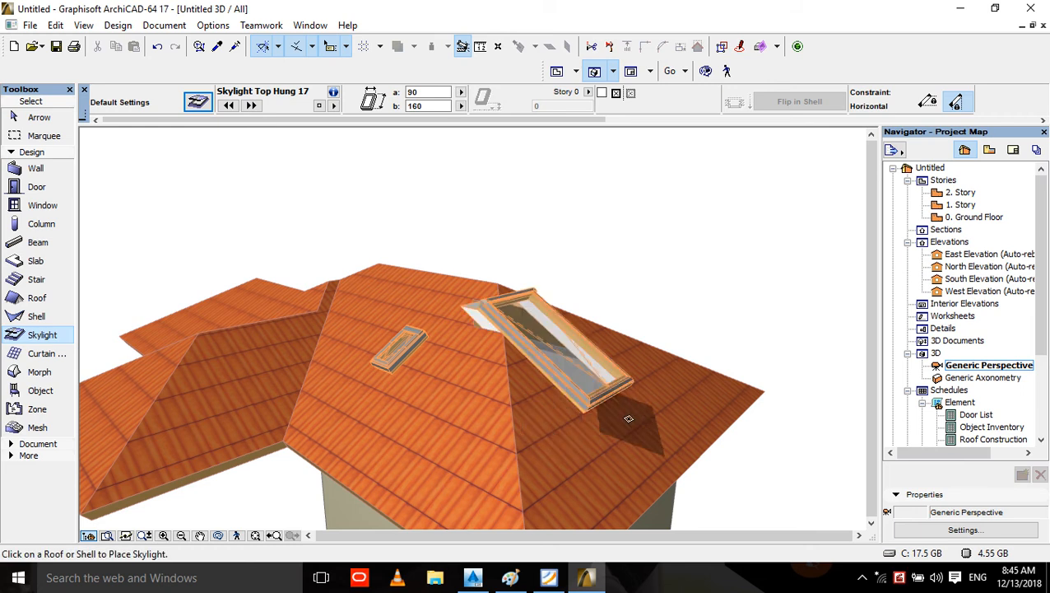
# - Move the top-hung skylight farther east on the ground floor plan, clear of the roof hips, and inspect it in 3D
pyautogui.keyDown('shift'); pyautogui.click(614, 397); pyautogui.keyUp('shift')
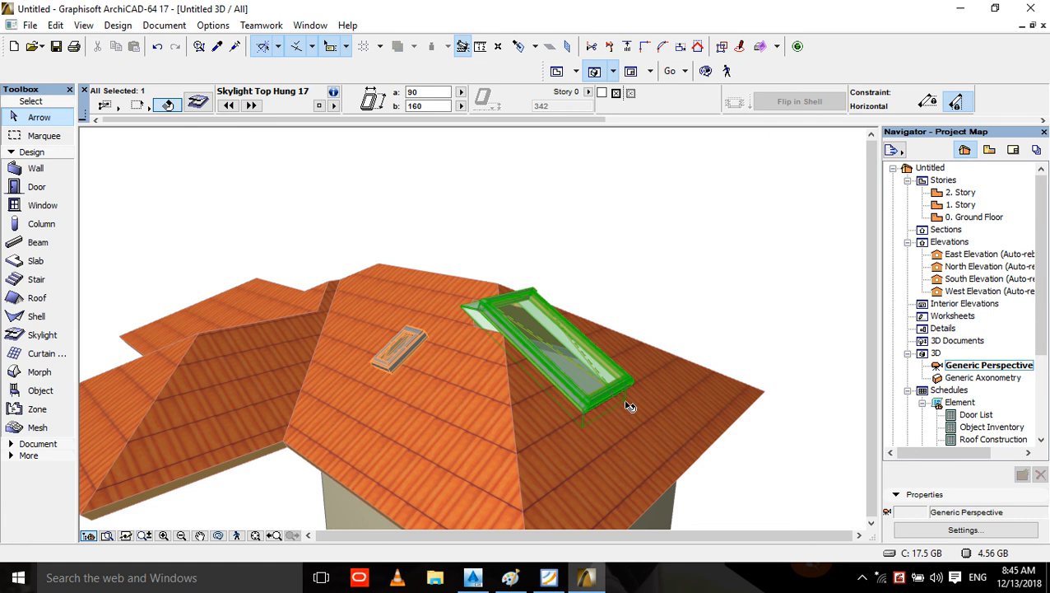
pyautogui.click(630, 405)
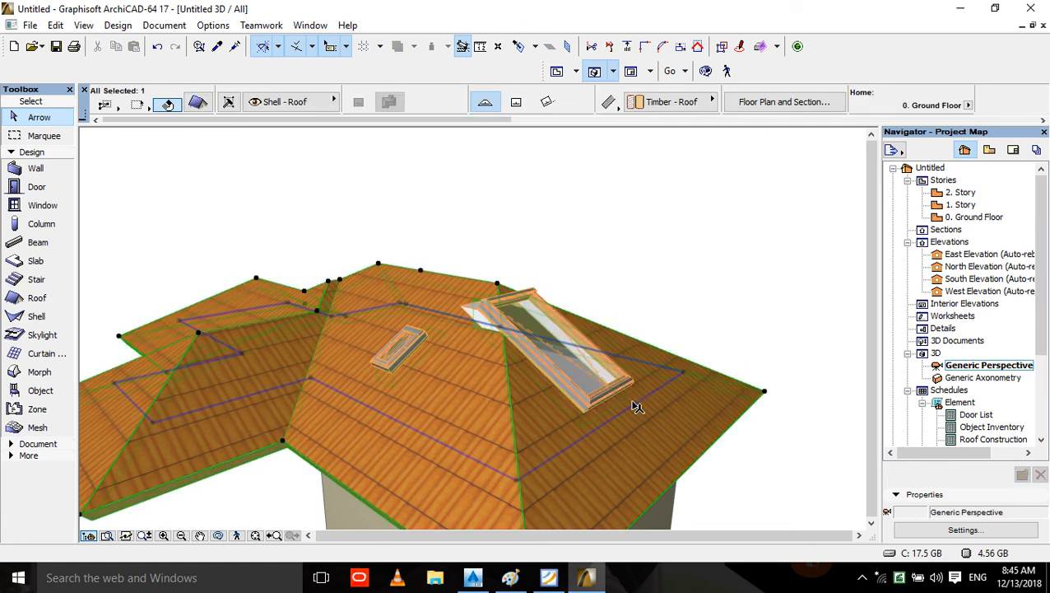
pyautogui.click(541, 299)
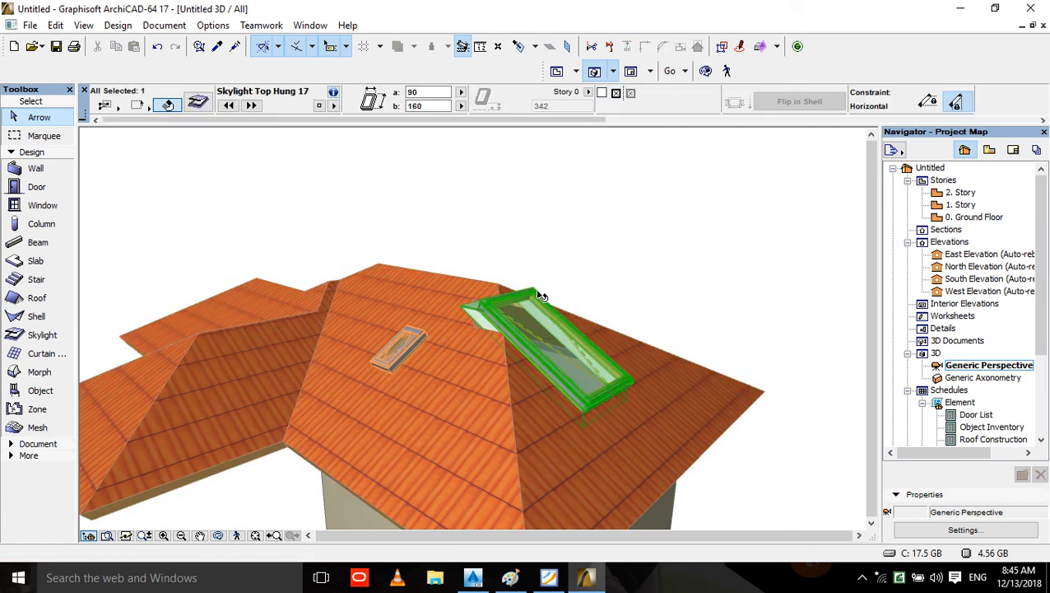
pyautogui.scroll(2, 535, 292)
pyautogui.press('F2')
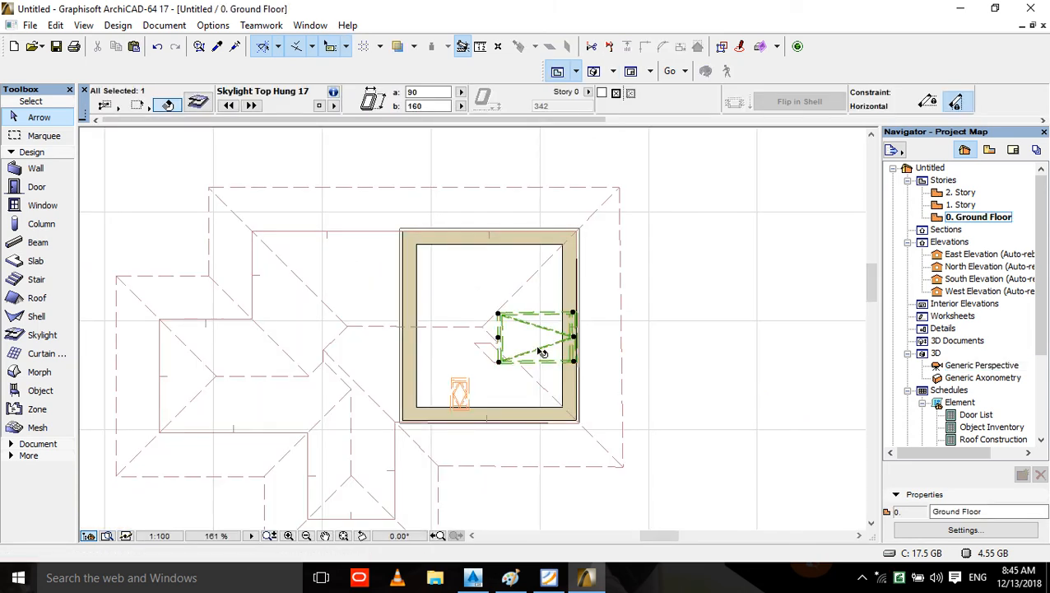
pyautogui.click(504, 342)
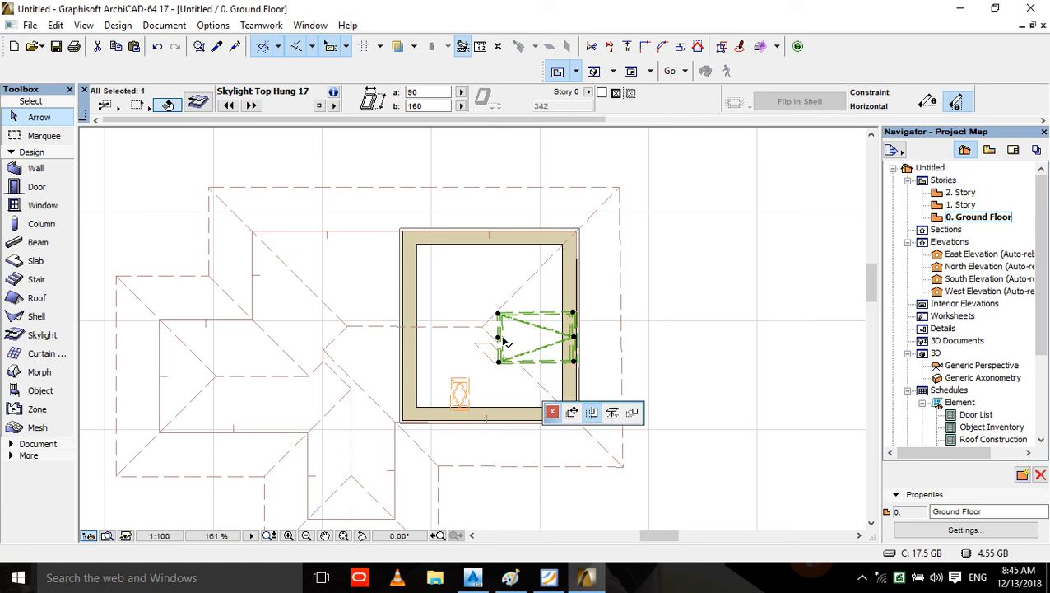
pyautogui.hotkey('ctrl', 'm')
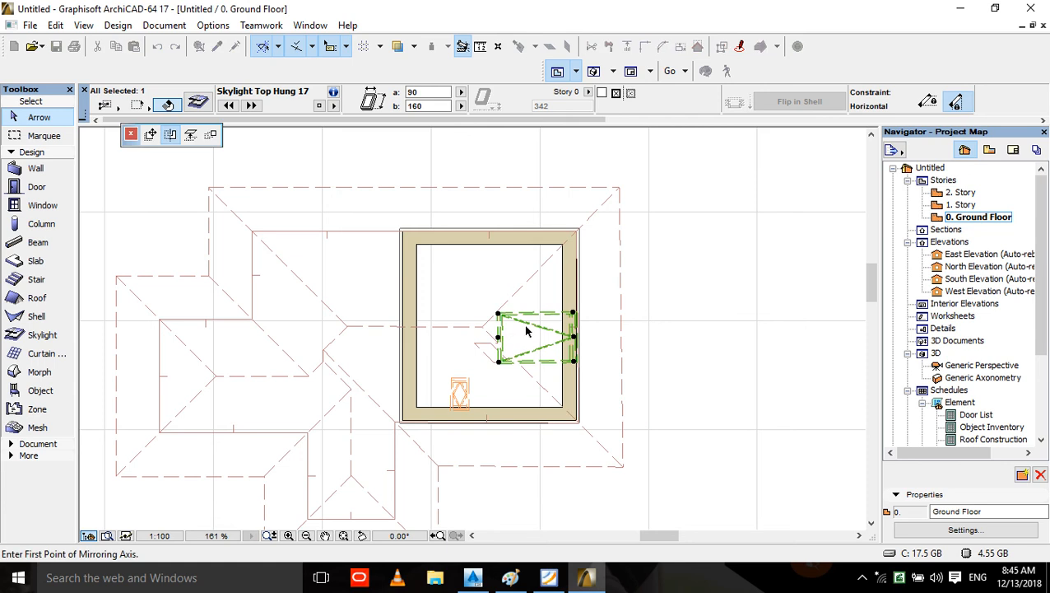
pyautogui.click(150, 134)
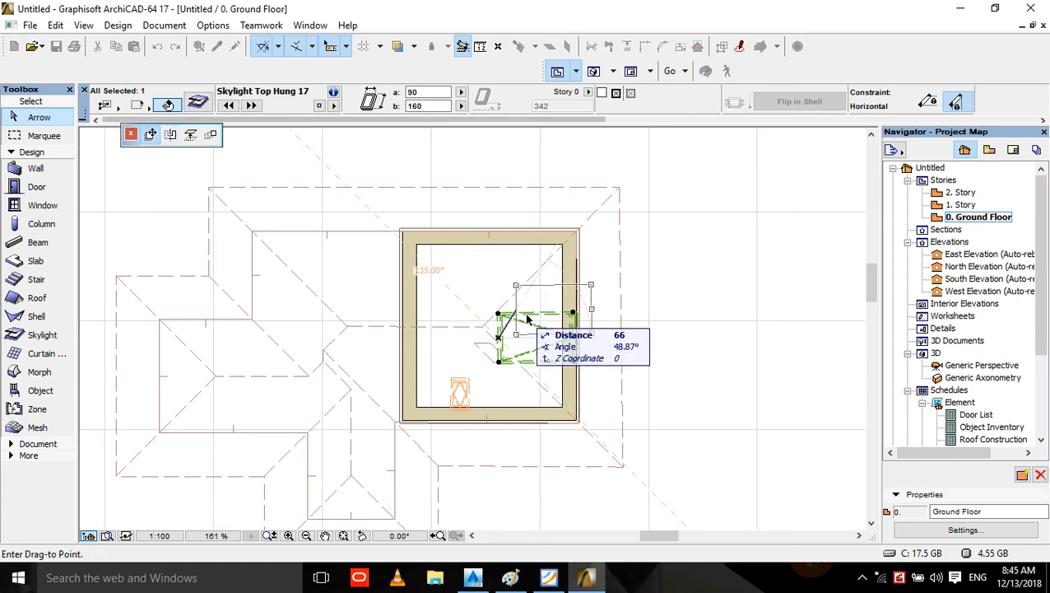
pyautogui.click(529, 328)
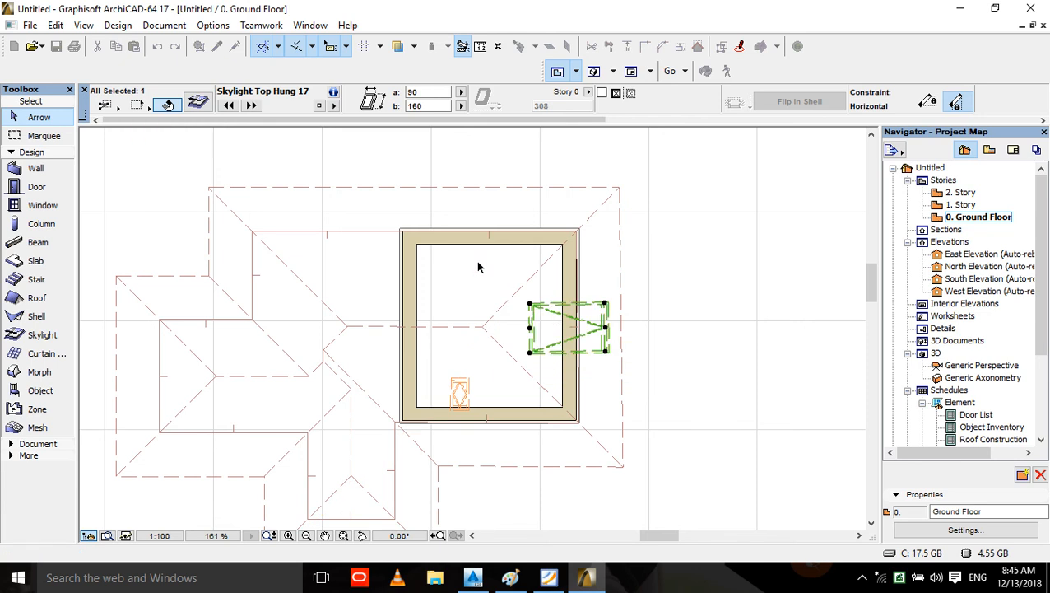
pyautogui.press('F3')
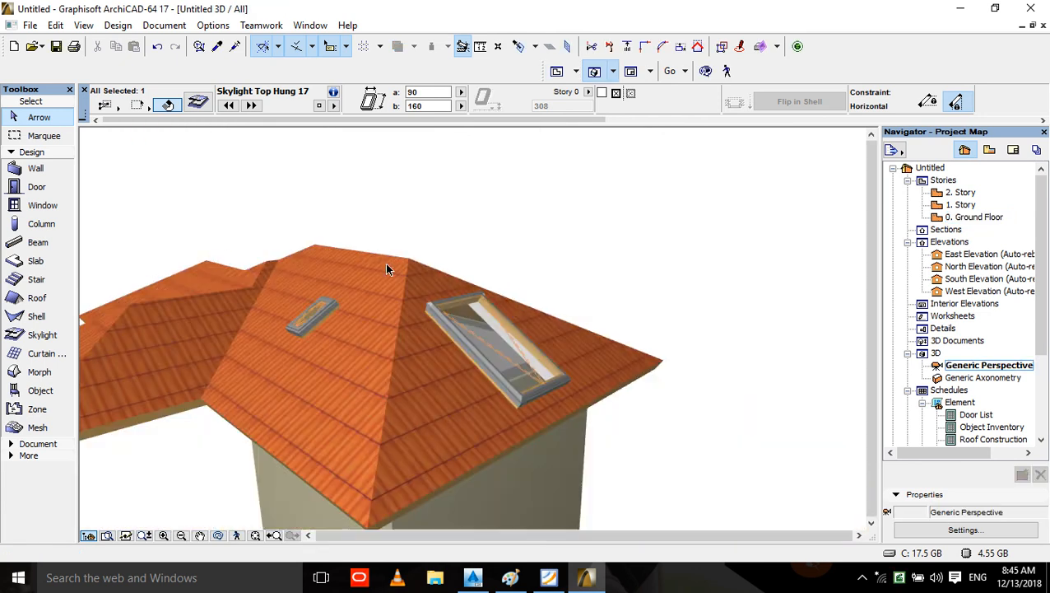
pyautogui.scroll(-2, 535, 312)
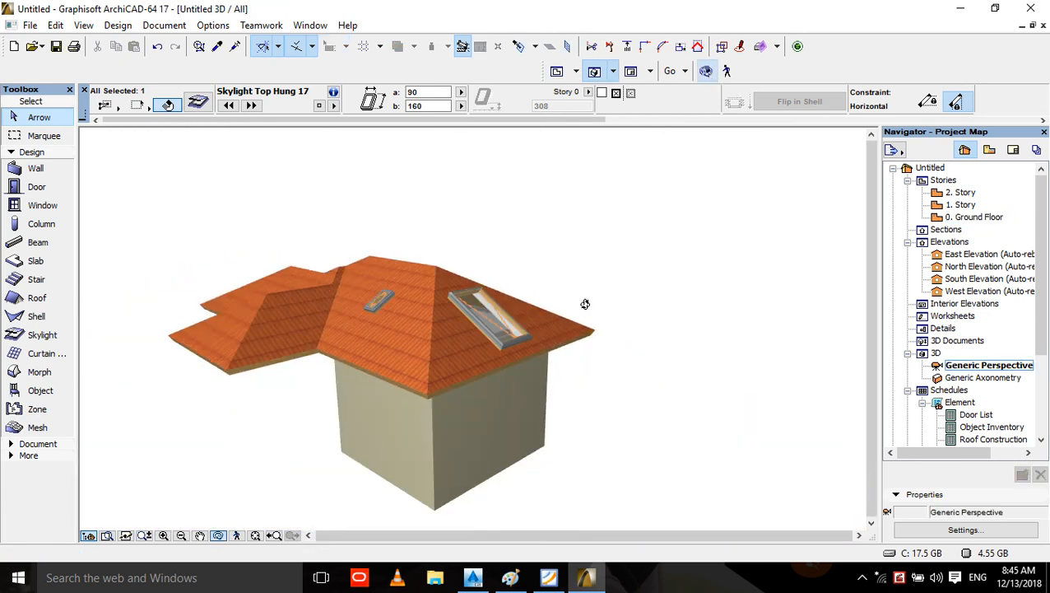
pyautogui.keyDown('shift'); pyautogui.moveTo(583, 302); pyautogui.dragTo(567, 324, button='middle'); pyautogui.keyUp('shift')
pyautogui.press('F2')
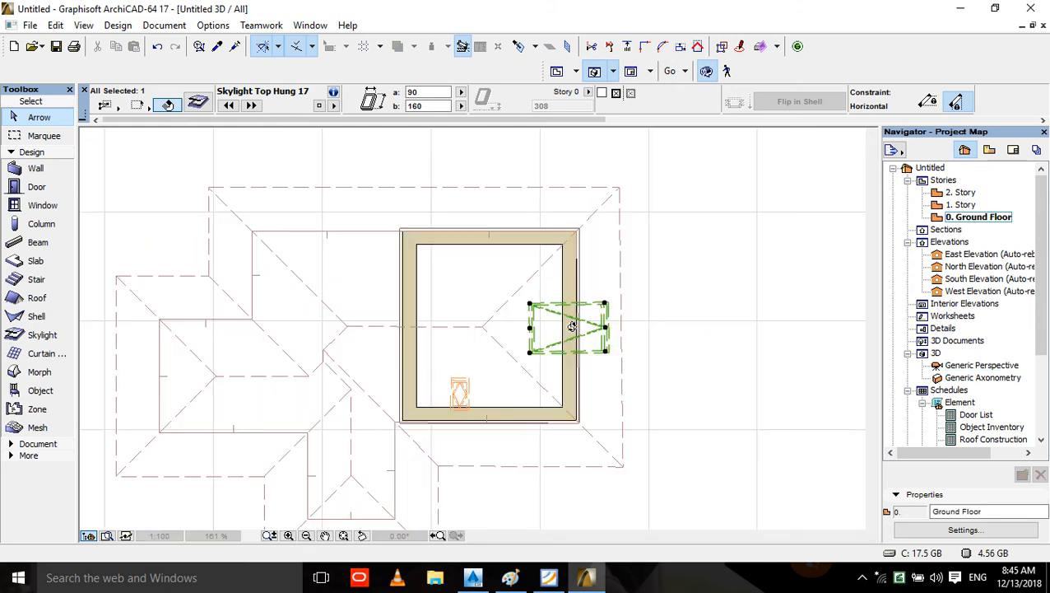
# - Delete the multi-plane roof together with its skylights from the ground floor plan, keeping the square walls
pyautogui.press('Escape')
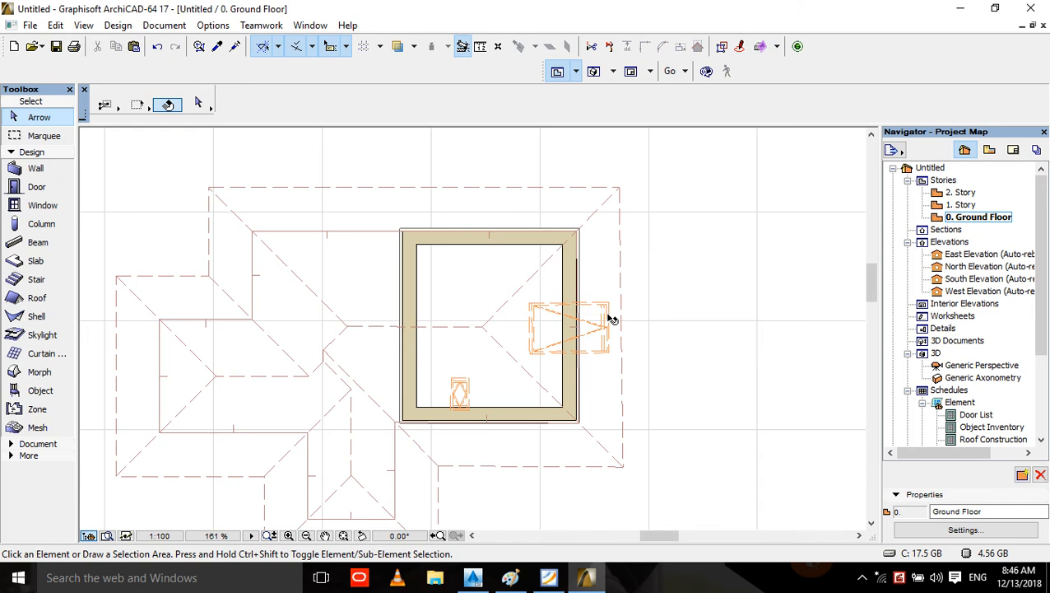
pyautogui.scroll(-2, 628, 354)
pyautogui.moveTo(628, 355); pyautogui.dragTo(676, 298, button='middle')
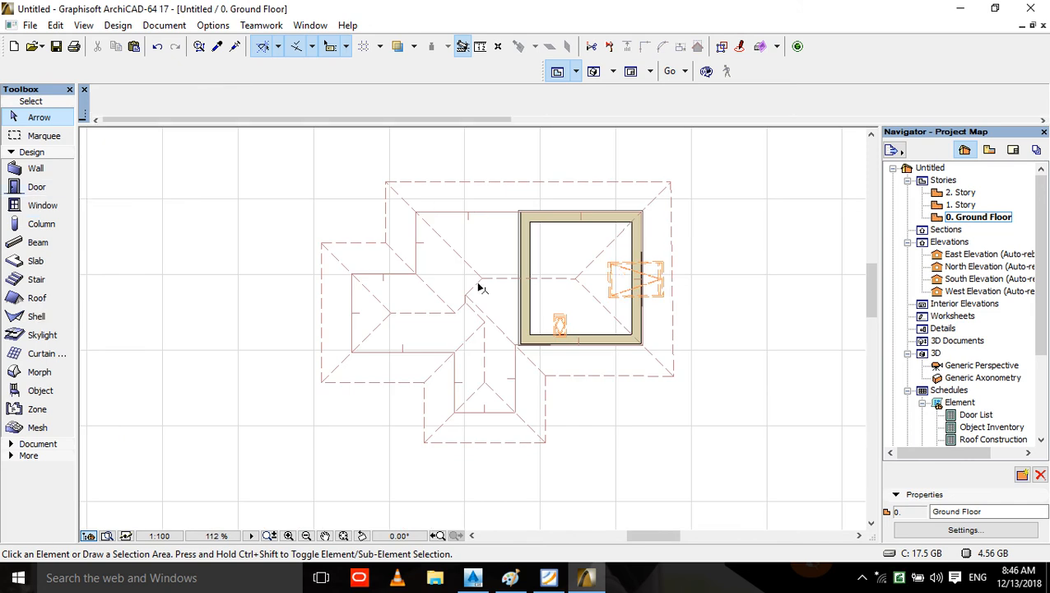
pyautogui.click(486, 316)
pyautogui.press('Delete')
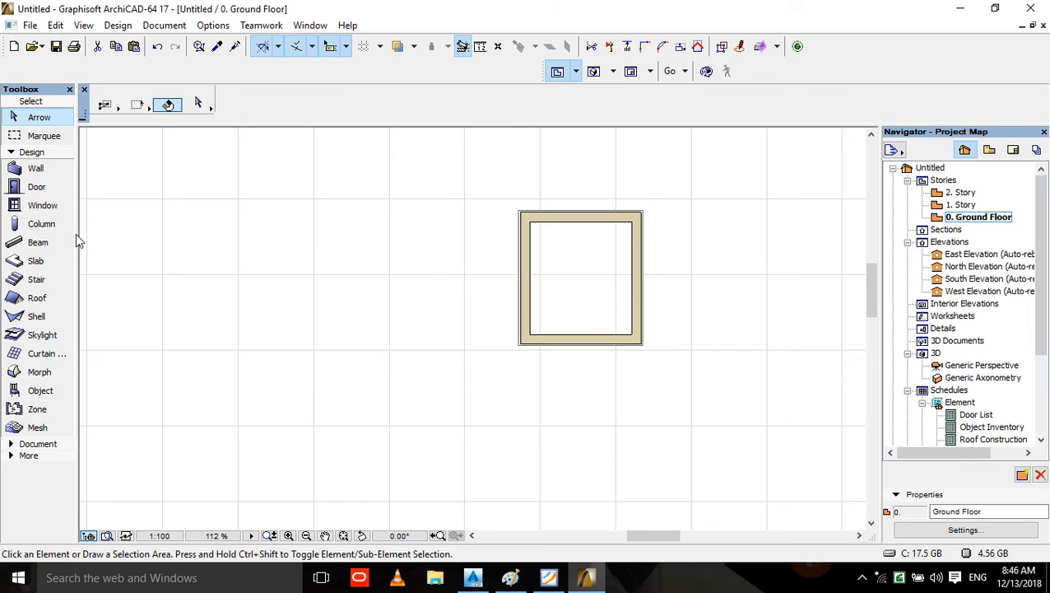
# - Draw a rectangular hipped roof between opposite outer corners of the square walls and view it in 3D
pyautogui.click(45, 298)
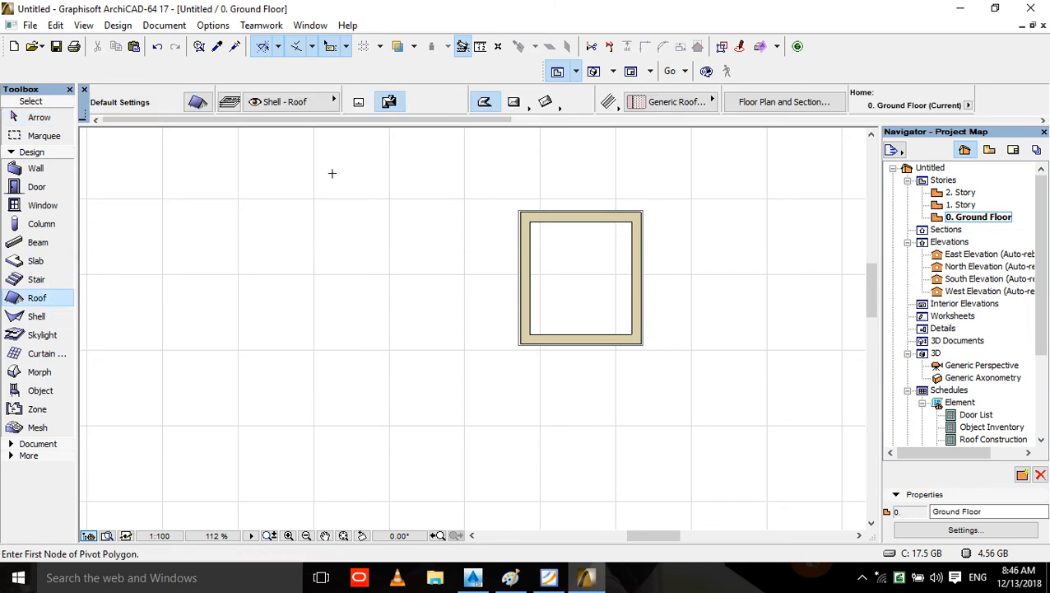
pyautogui.click(517, 107)
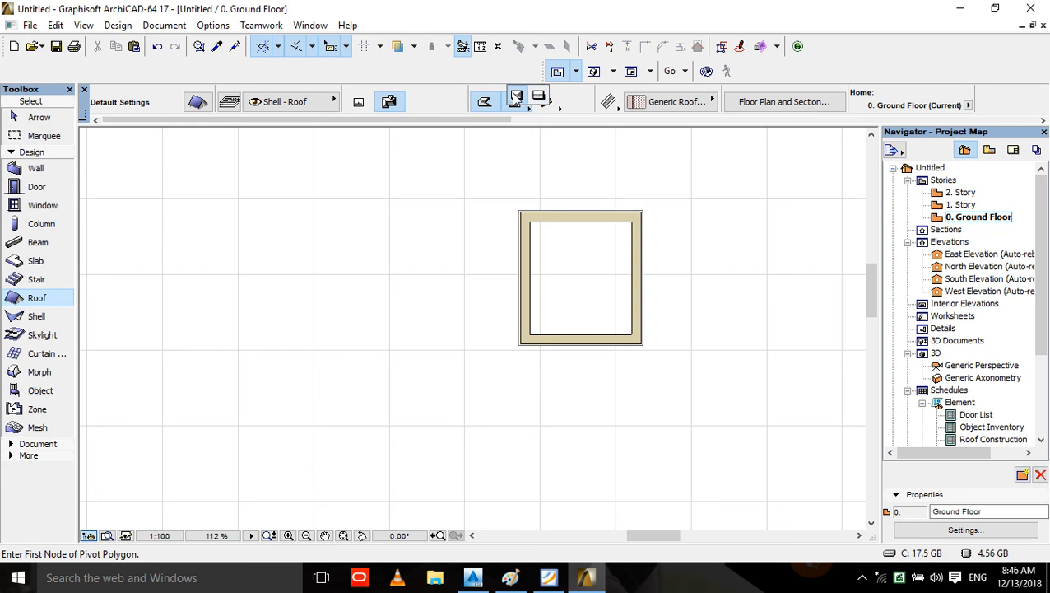
pyautogui.click(516, 96)
pyautogui.click(641, 212)
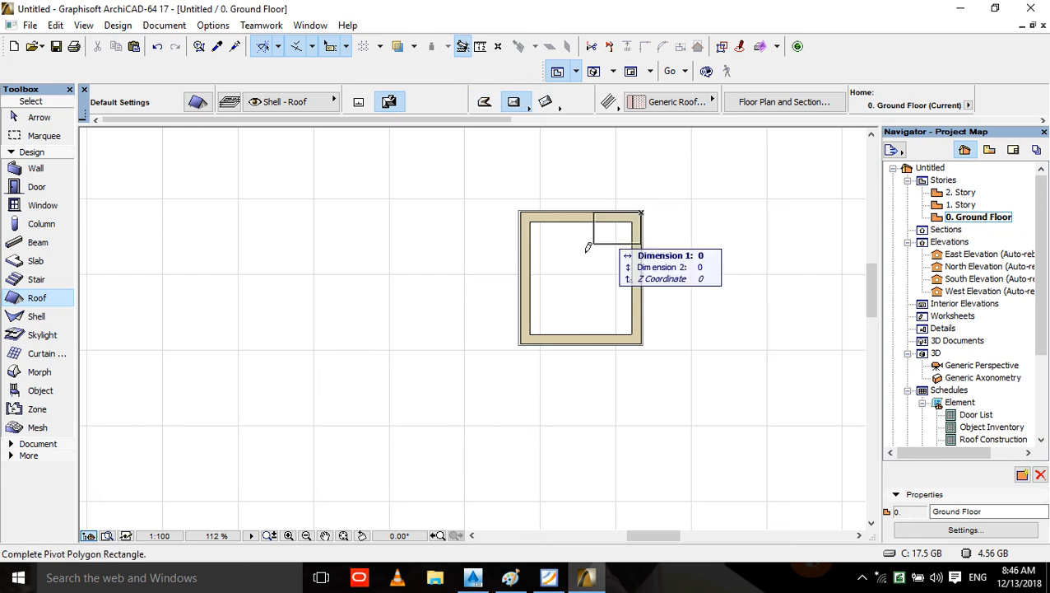
pyautogui.click(527, 338)
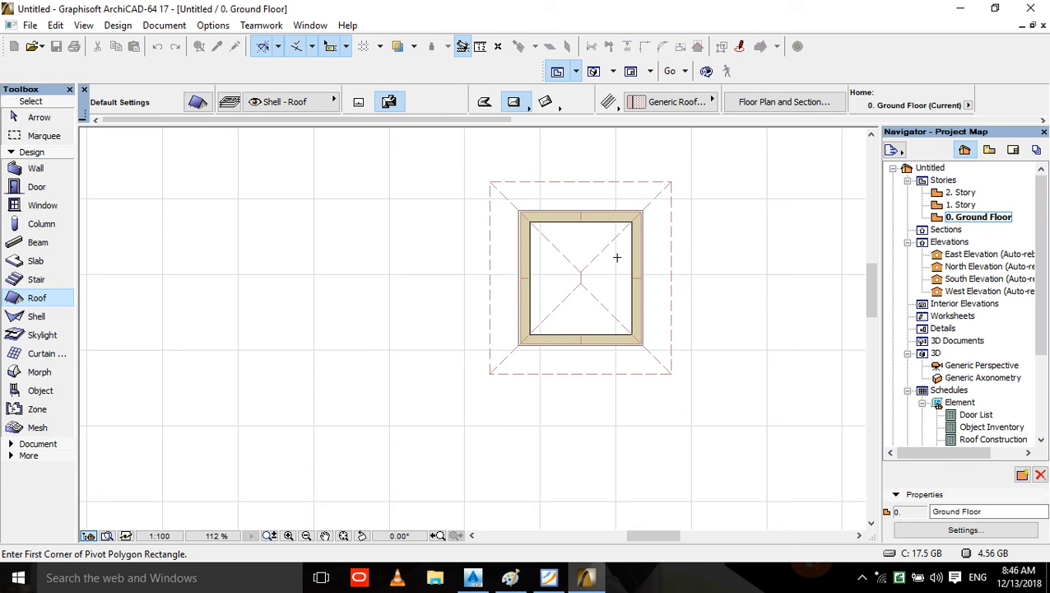
pyautogui.press('F3')
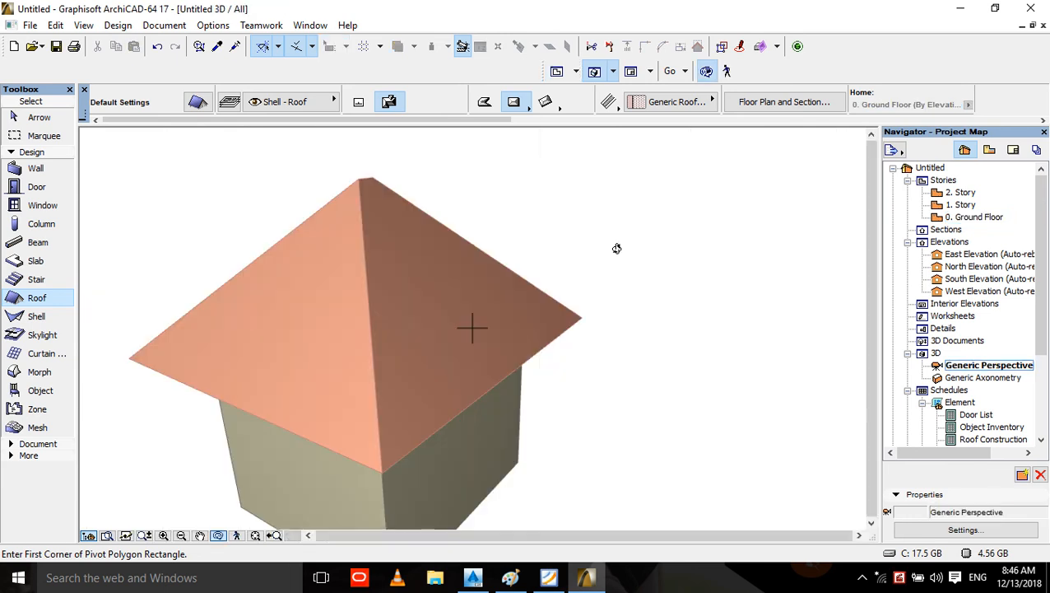
# - Undo the hipped roof on the ground floor plan and leave the Roof tool
pyautogui.press('F2')
pyautogui.hotkey('ctrl', 'z')
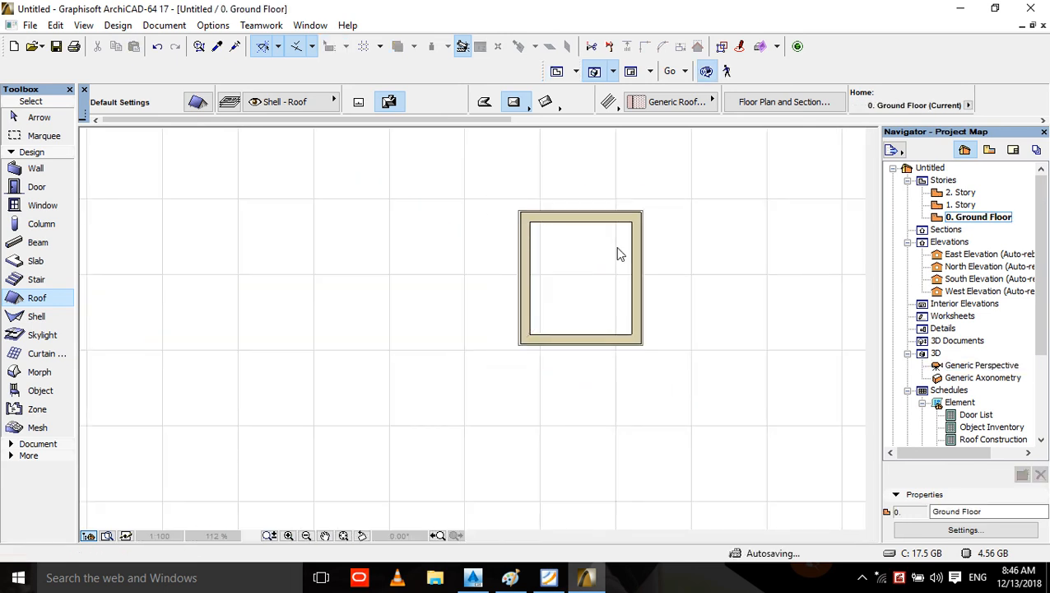
pyautogui.press('Escape')
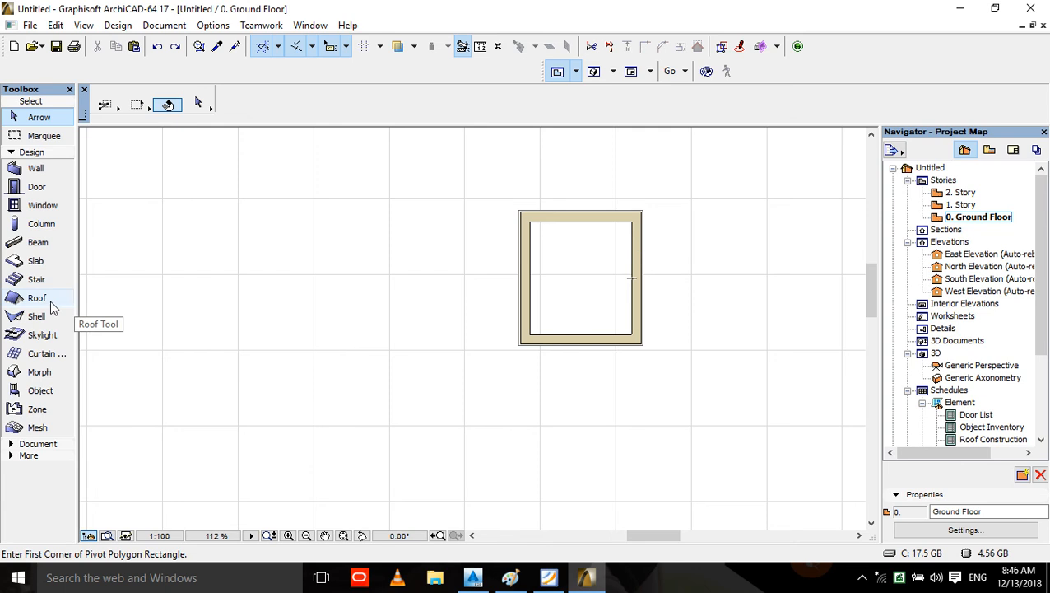
# - Draw a rectangular gabled roof between opposite outer corners of the square walls and orbit in 3D to its open gable end
pyautogui.click(54, 305)
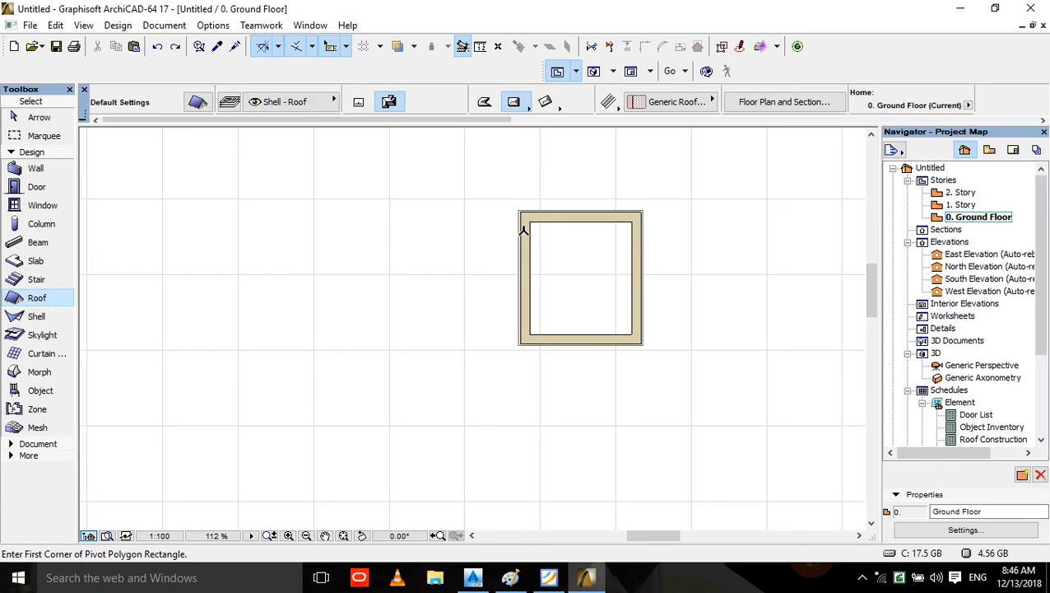
pyautogui.click(514, 101)
pyautogui.click(547, 95)
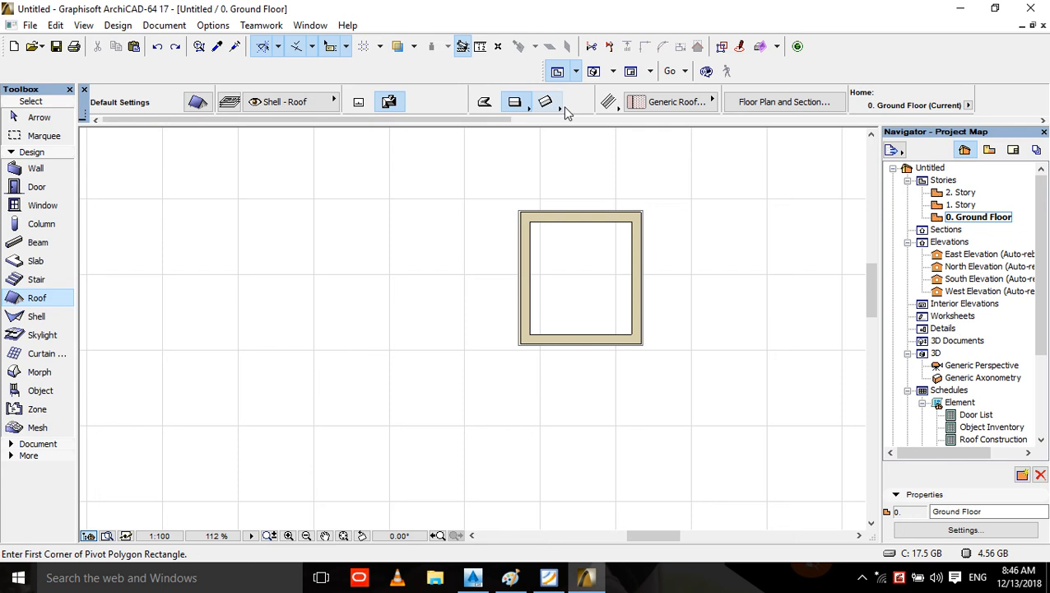
pyautogui.click(643, 215)
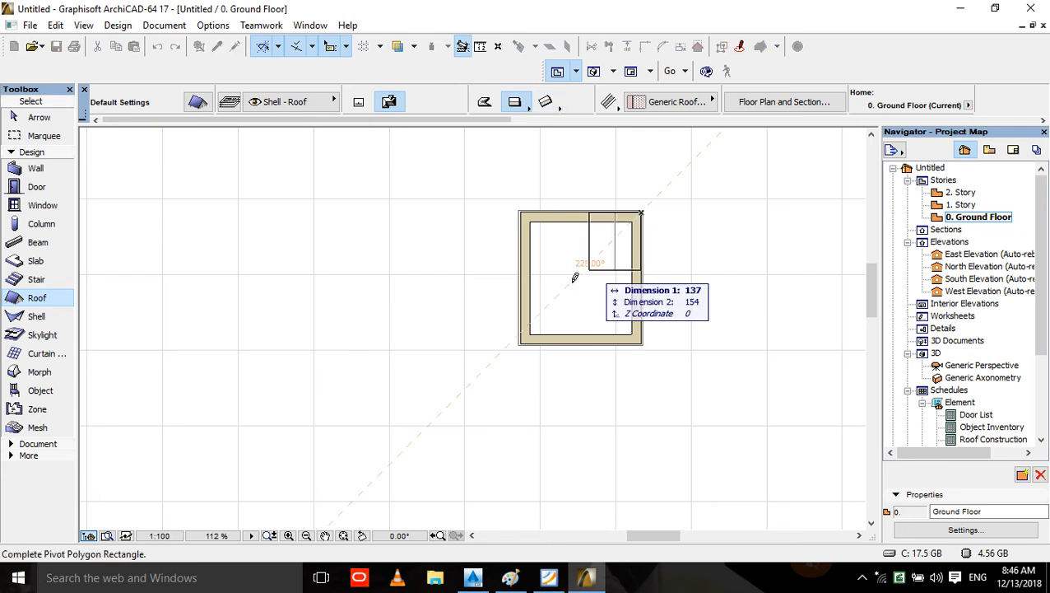
pyautogui.click(520, 342)
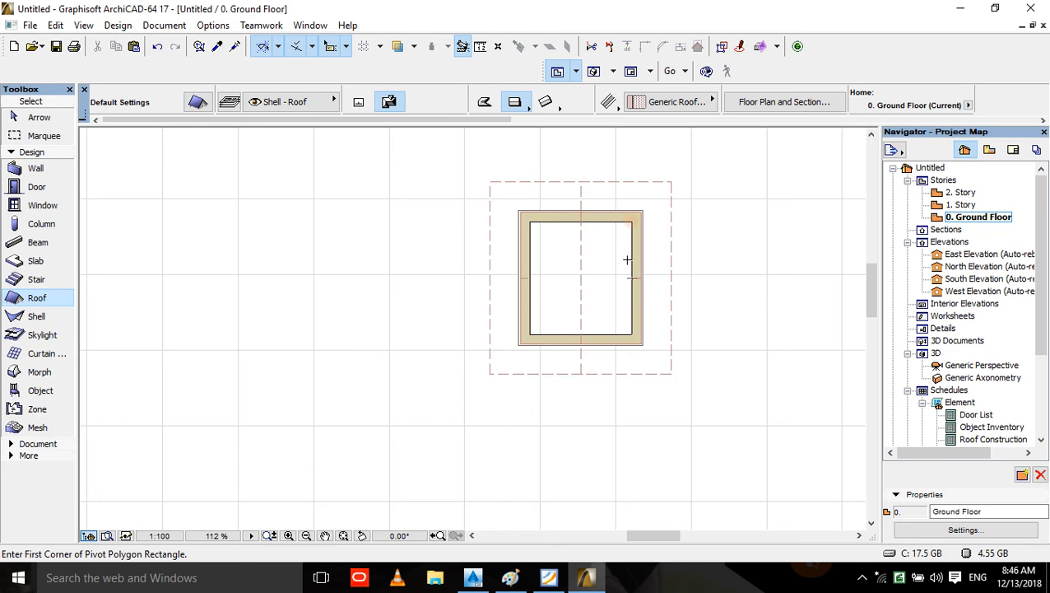
pyautogui.press('F3')
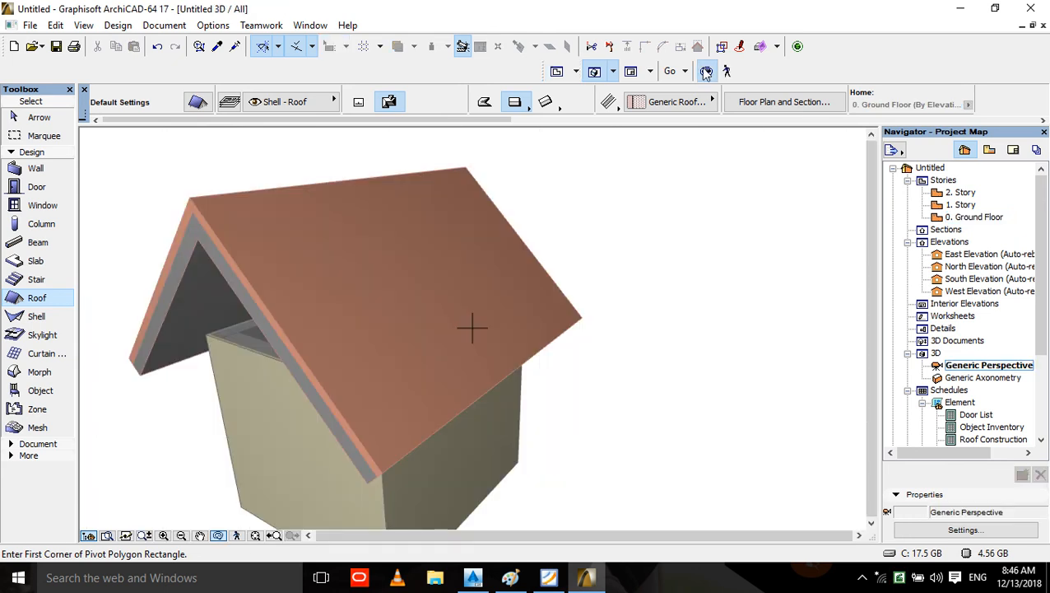
pyautogui.click(701, 68)
pyautogui.scroll(-3, 663, 204)
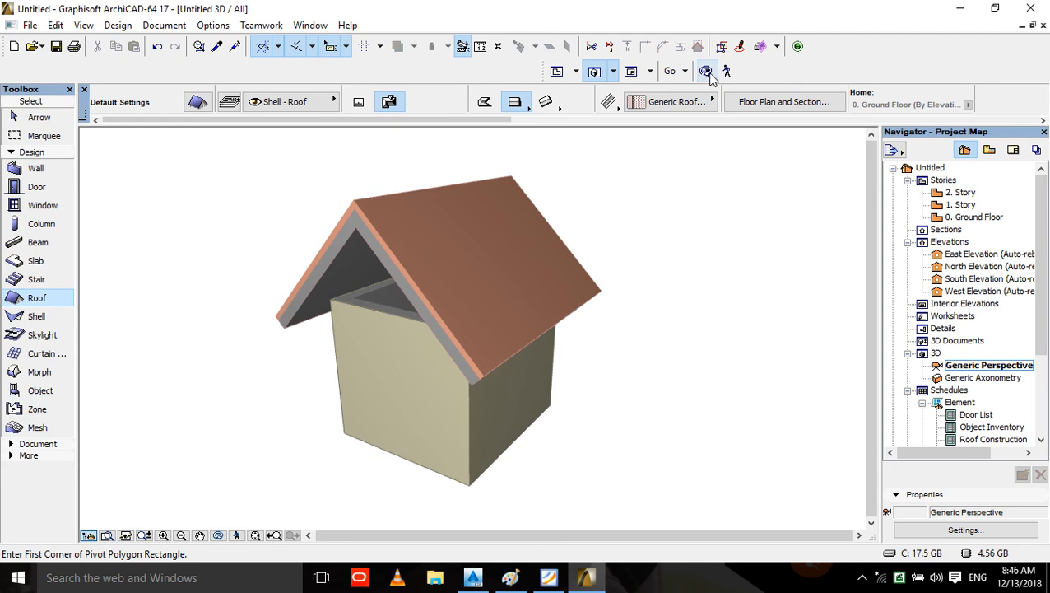
pyautogui.click(706, 70)
pyautogui.moveTo(699, 216); pyautogui.dragTo(523, 291)
pyautogui.press('Escape')
pyautogui.press('Escape')
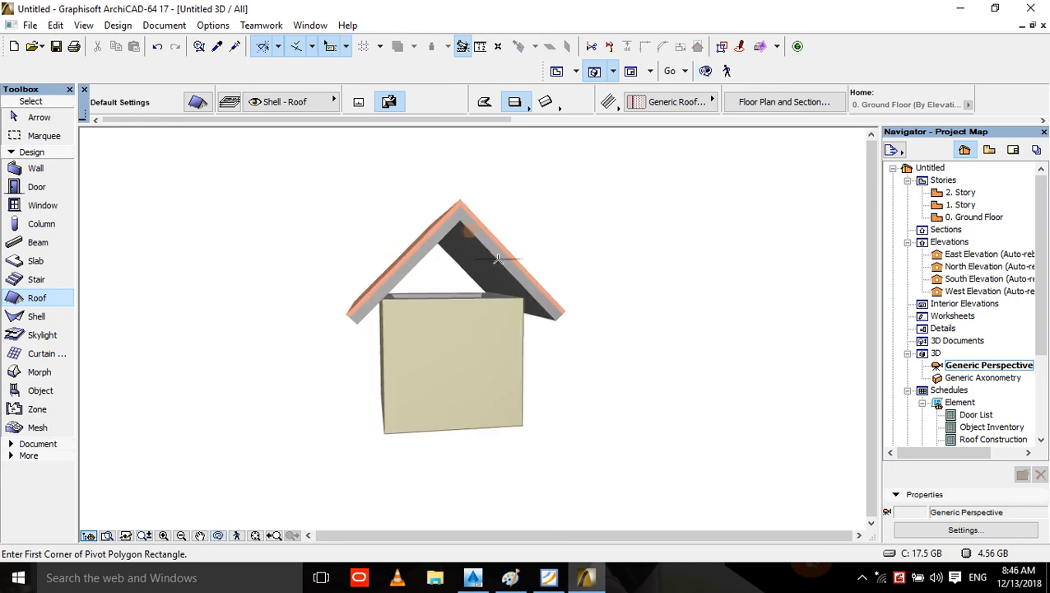
# - Give the gabled roof a basic Timber - Roof structure with a 30° slope and a thickness of 10
pyautogui.click(490, 253)
pyautogui.click(197, 102)
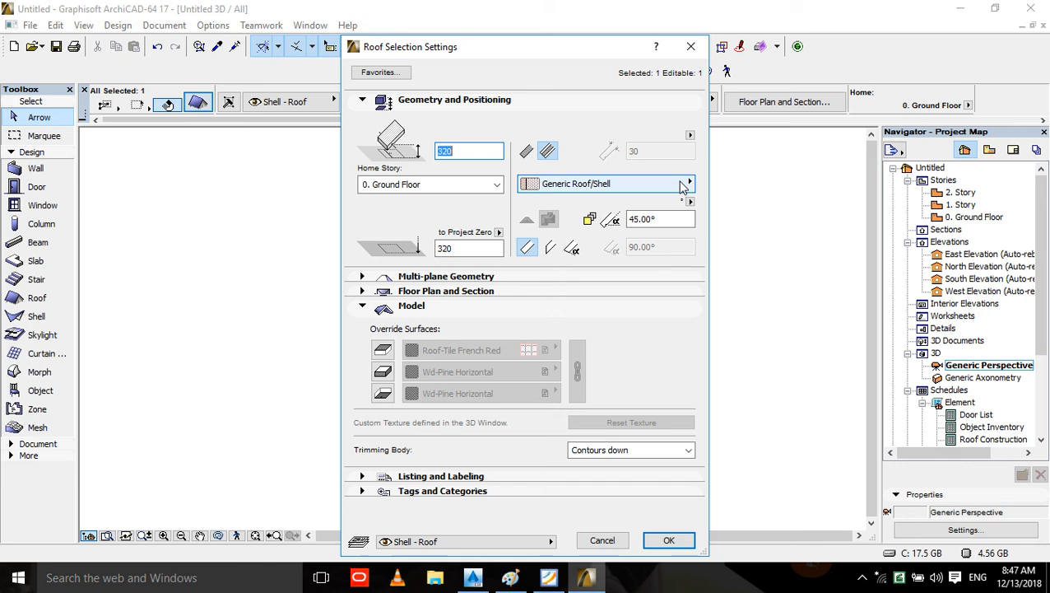
pyautogui.click(528, 157)
pyautogui.moveTo(688, 221); pyautogui.dragTo(426, 222)
pyautogui.write('30')
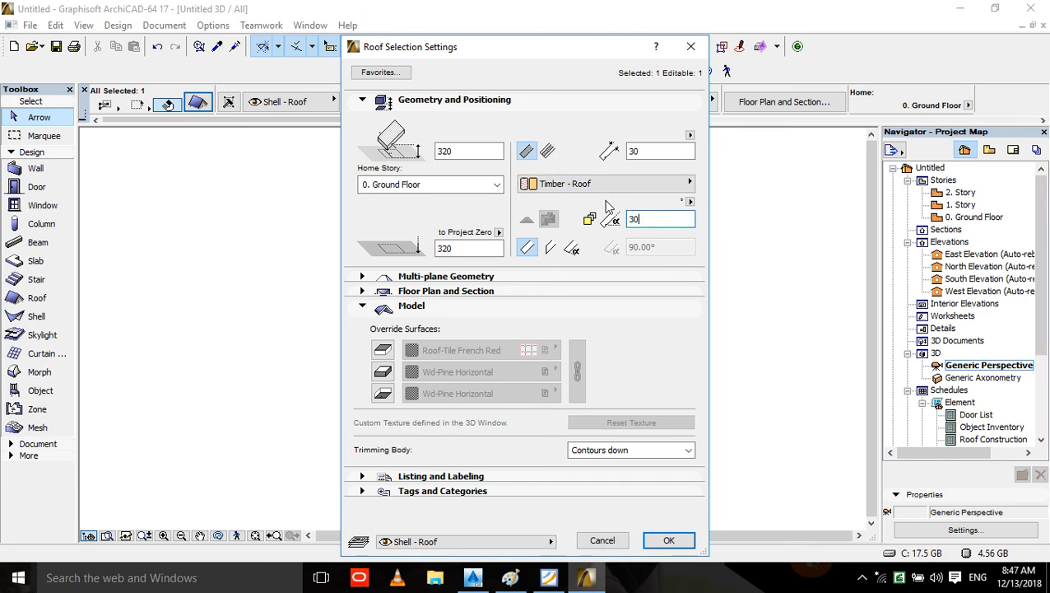
pyautogui.doubleClick(654, 151)
pyautogui.write('10')
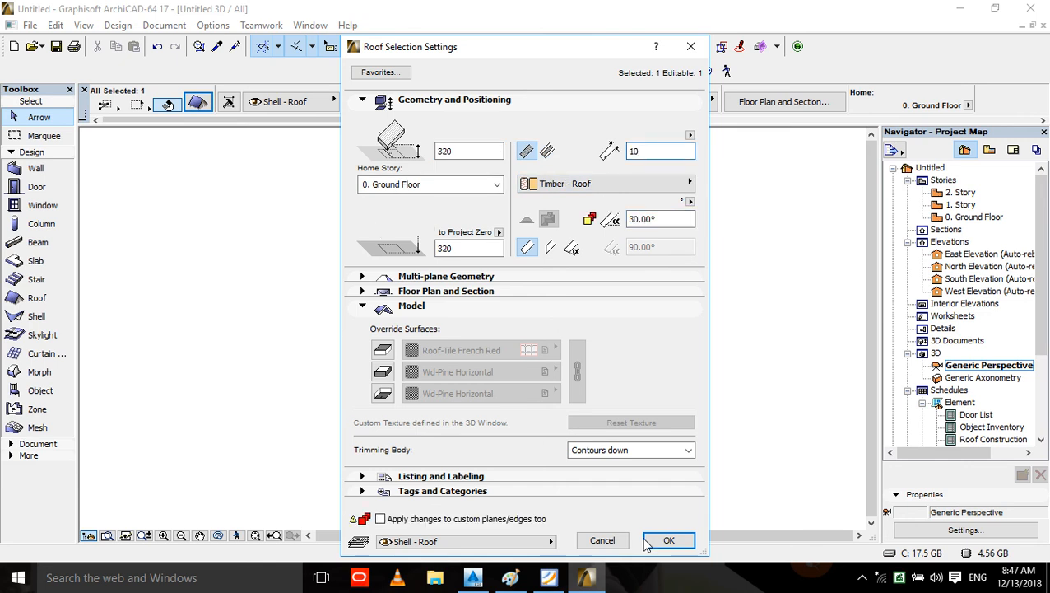
pyautogui.click(668, 540)
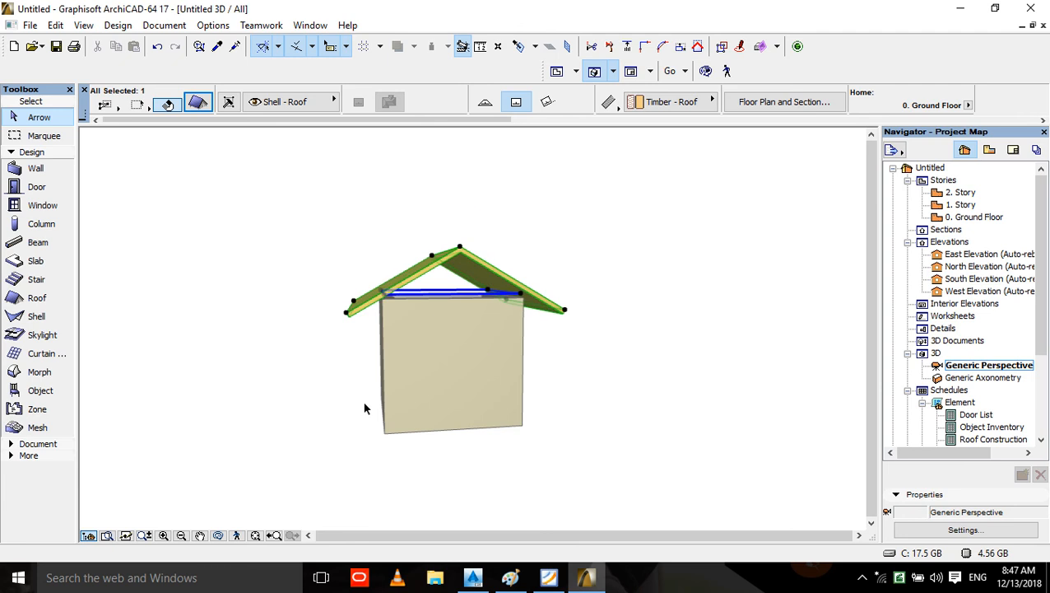
# - Unlink the tops of the four walls from the upper story and set their height to 600
pyautogui.scroll(2, 414, 298)
pyautogui.click(481, 359)
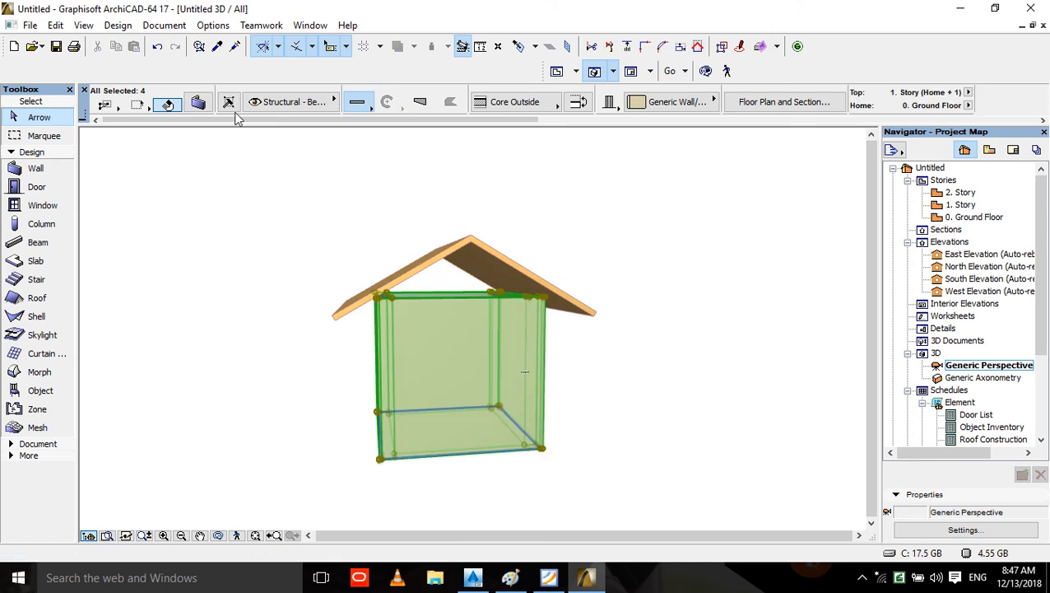
pyautogui.click(198, 101)
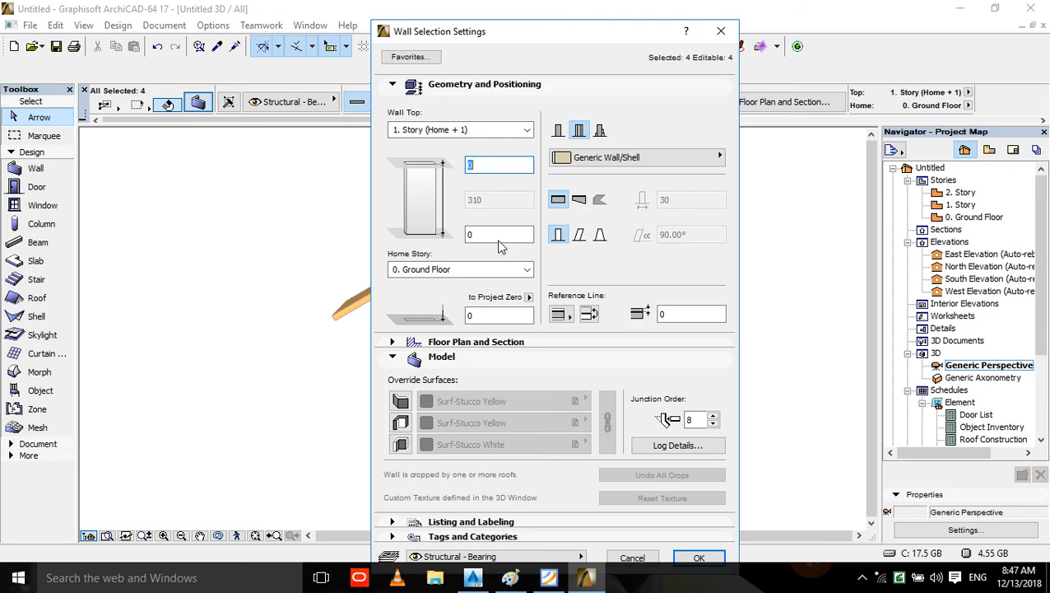
pyautogui.click(493, 130)
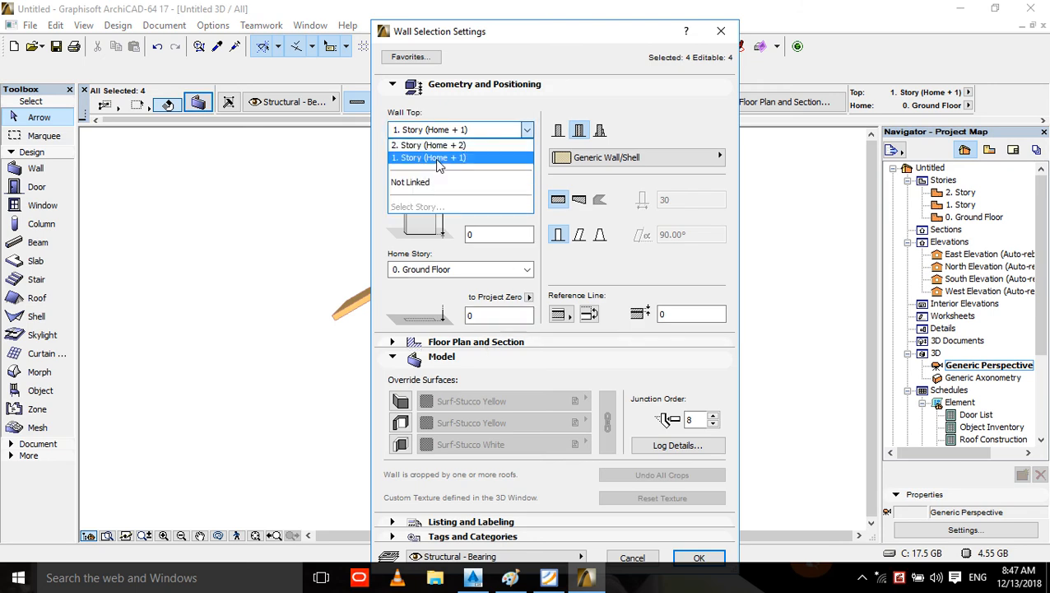
pyautogui.click(420, 183)
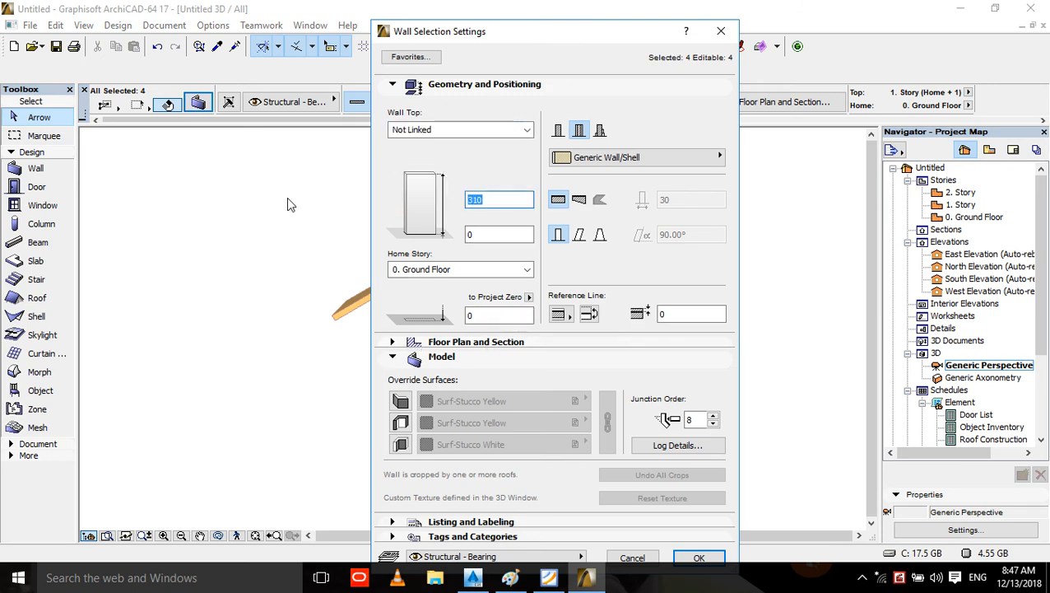
pyautogui.write('600')
pyautogui.click(718, 557)
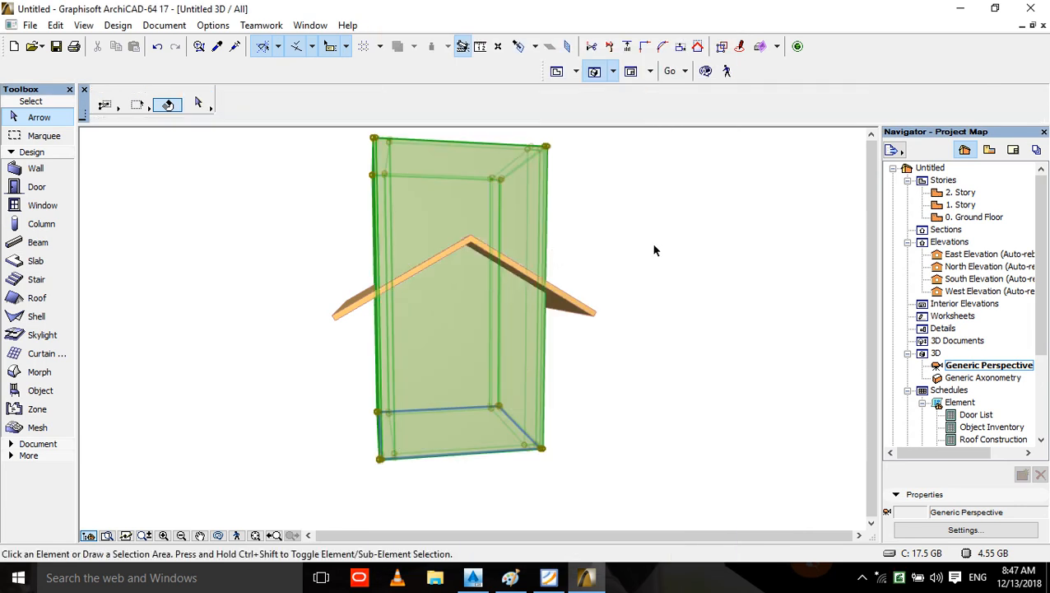
pyautogui.click(654, 250)
pyautogui.click(707, 71)
pyautogui.moveTo(552, 296); pyautogui.dragTo(630, 360)
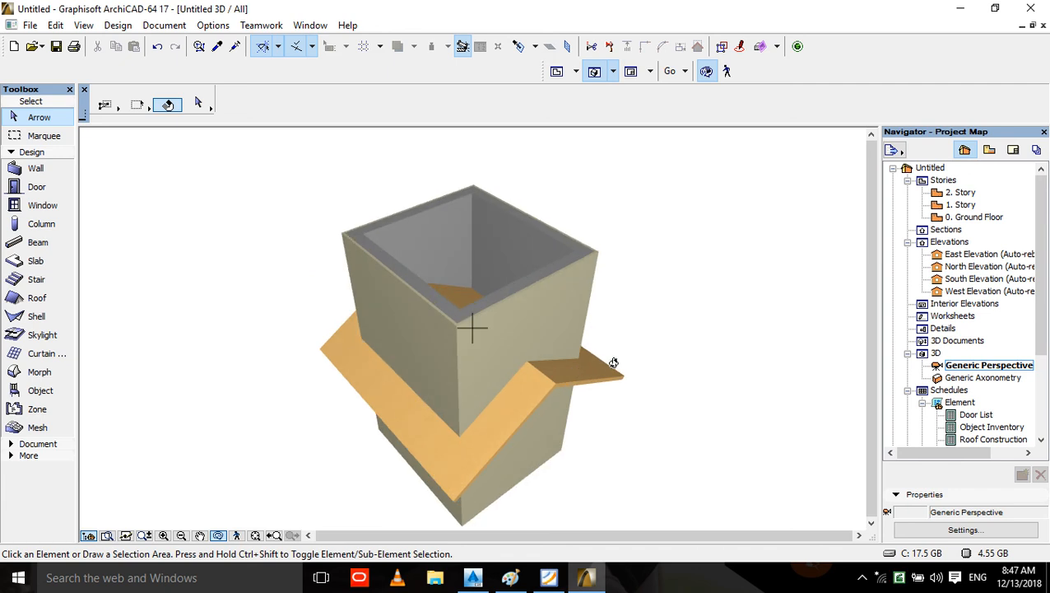
pyautogui.click(591, 286)
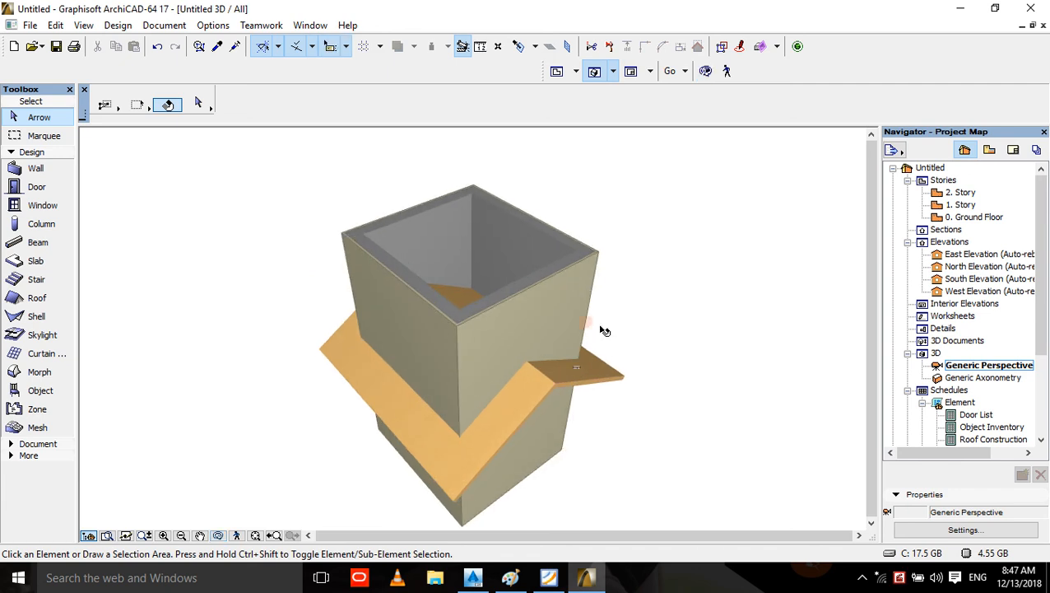
# - Change the four walls to a basic structure using GENERIC - STRUCTURAL
pyautogui.click(576, 284)
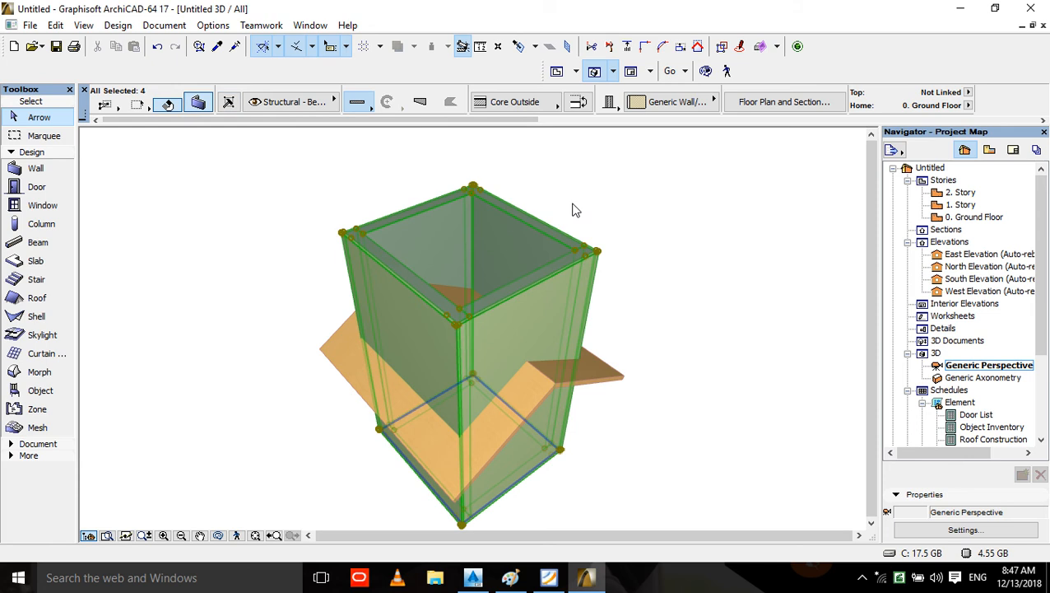
pyautogui.hotkey('ctrl', 't')
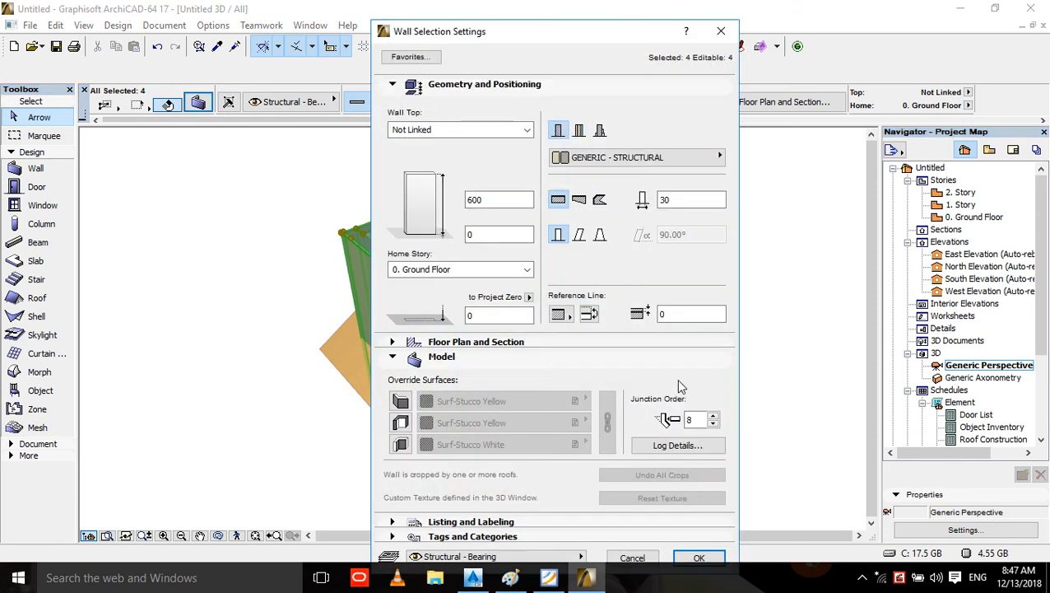
pyautogui.click(698, 557)
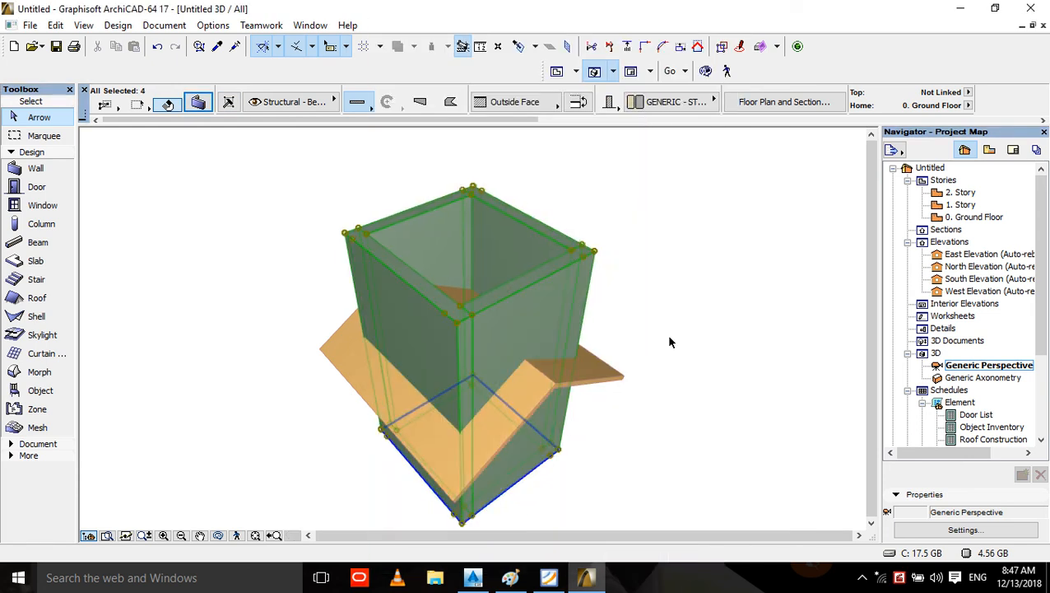
pyautogui.click(643, 354)
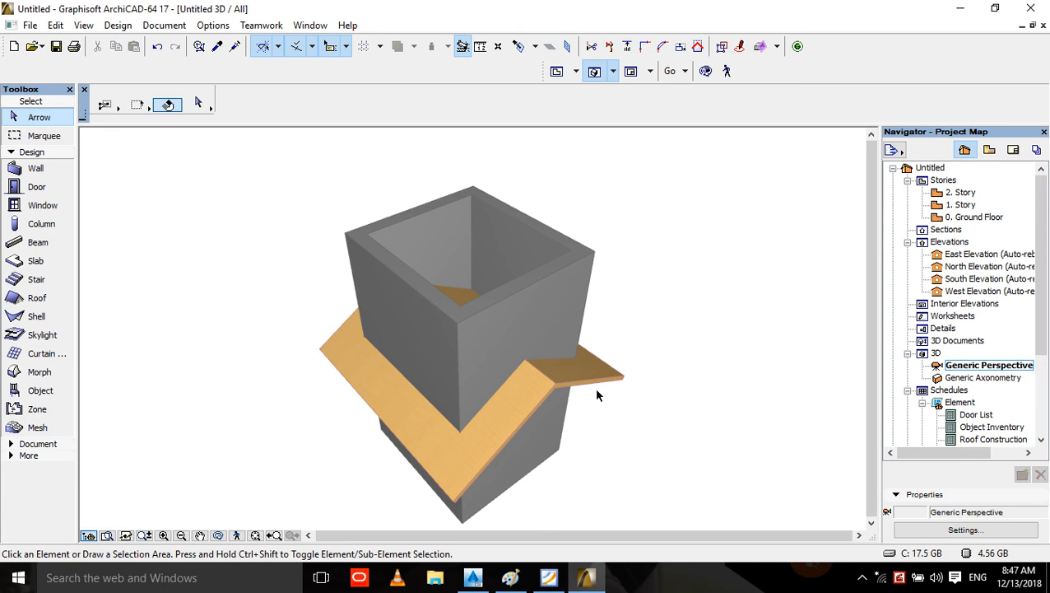
# - Trim the four walls to the gabled roof, keeping the part beneath it, and view the house from another side
pyautogui.click(566, 425)
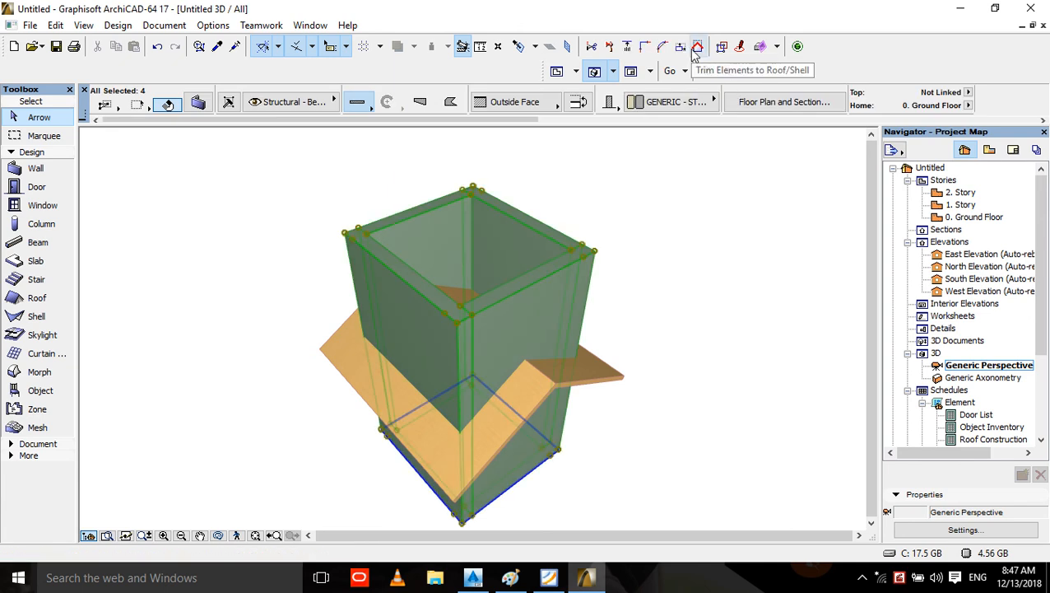
pyautogui.click(696, 49)
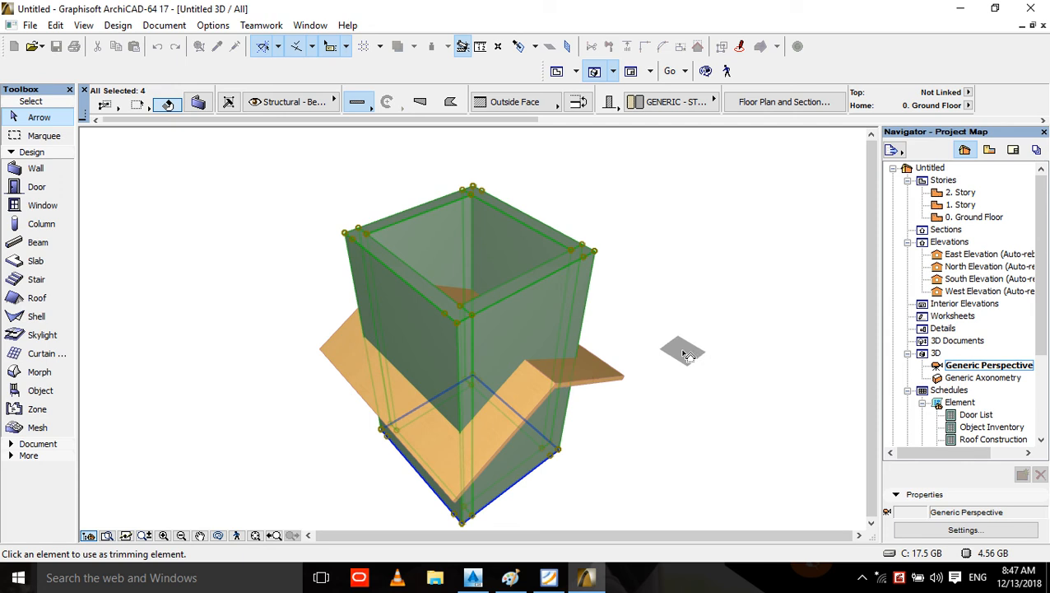
pyautogui.click(606, 379)
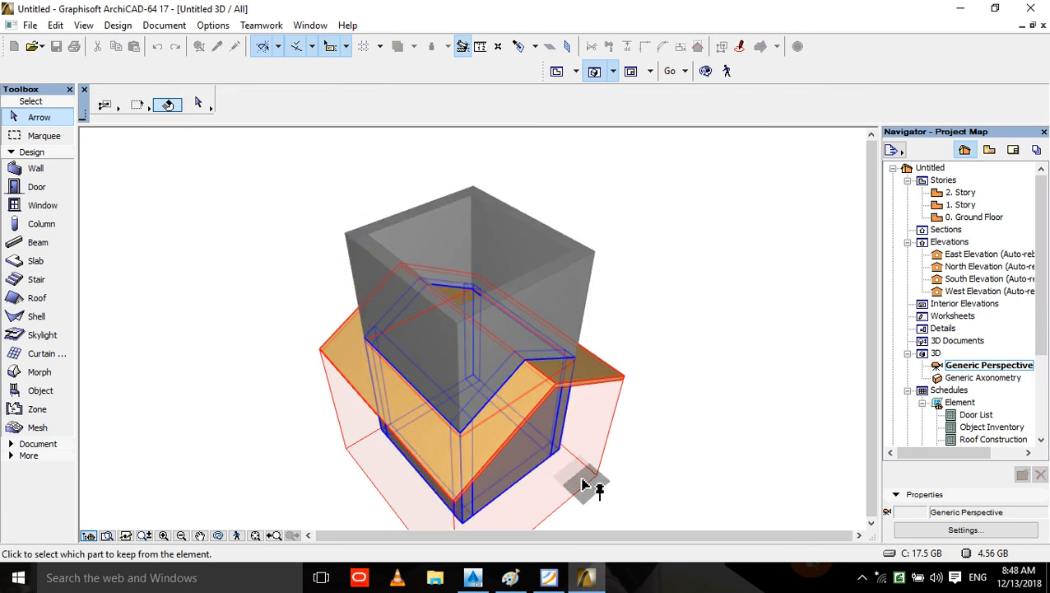
pyautogui.click(582, 484)
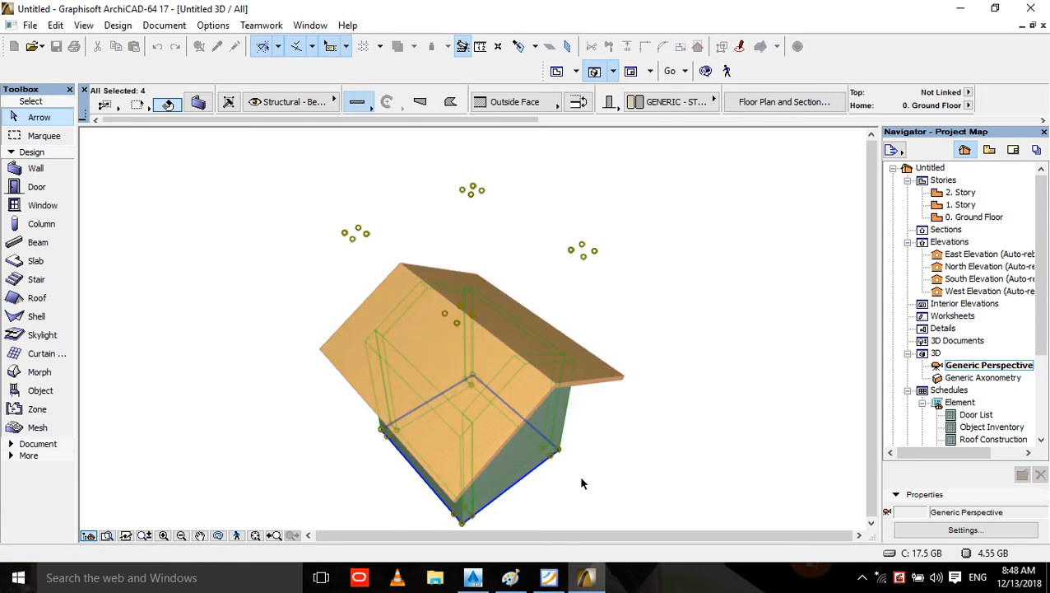
pyautogui.click(705, 71)
pyautogui.moveTo(609, 293); pyautogui.dragTo(412, 325)
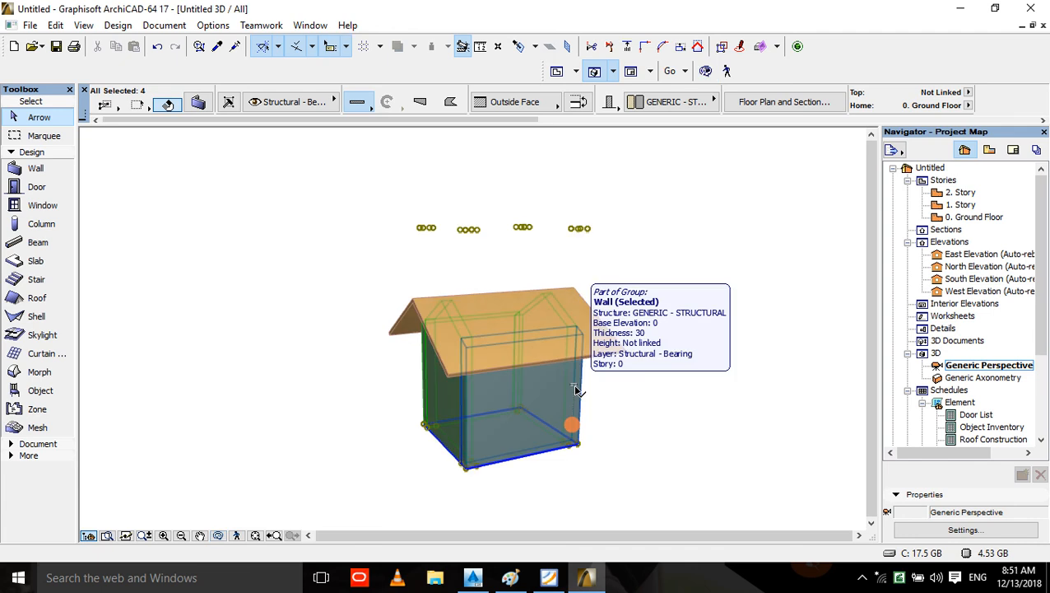
pyautogui.scroll(-2, 656, 273)
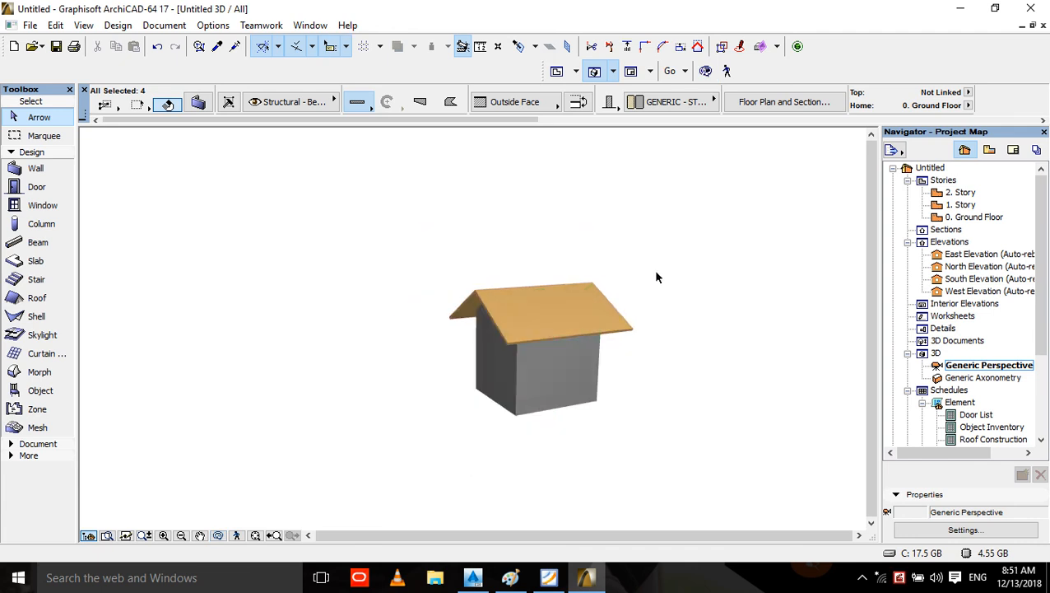
# - Return to the ground floor plan with nothing selected and open the default settings of the Object tool
pyautogui.press('F2')
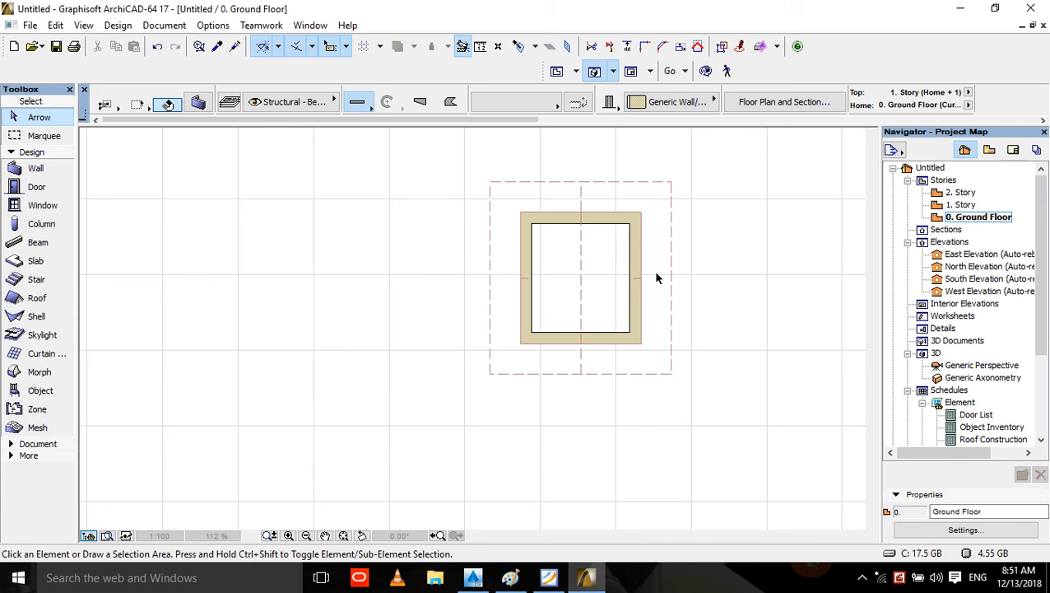
pyautogui.moveTo(746, 278); pyautogui.dragTo(82, 399)
pyautogui.click(729, 383)
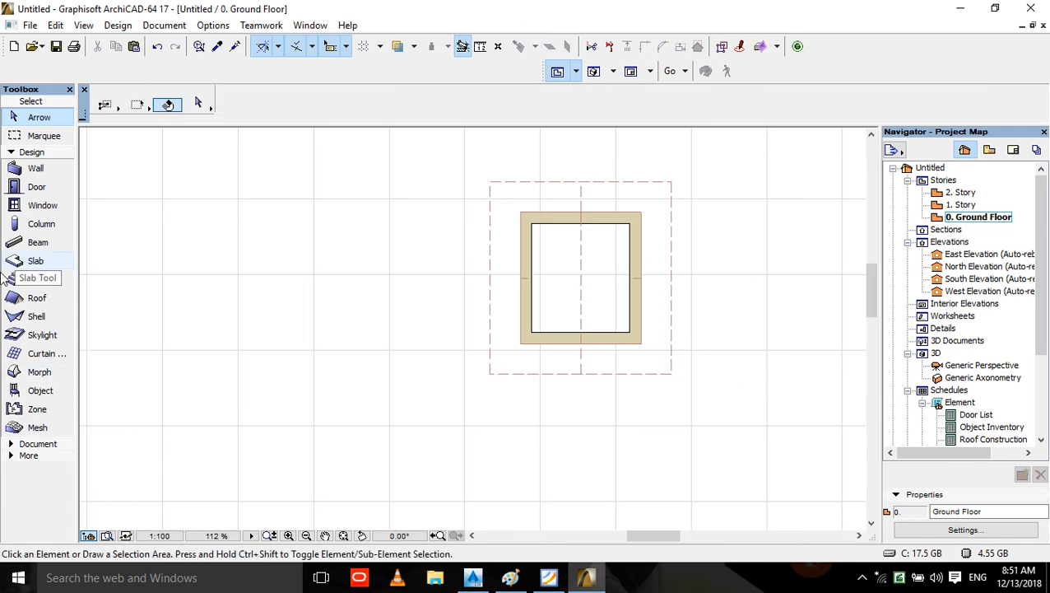
pyautogui.click(53, 389)
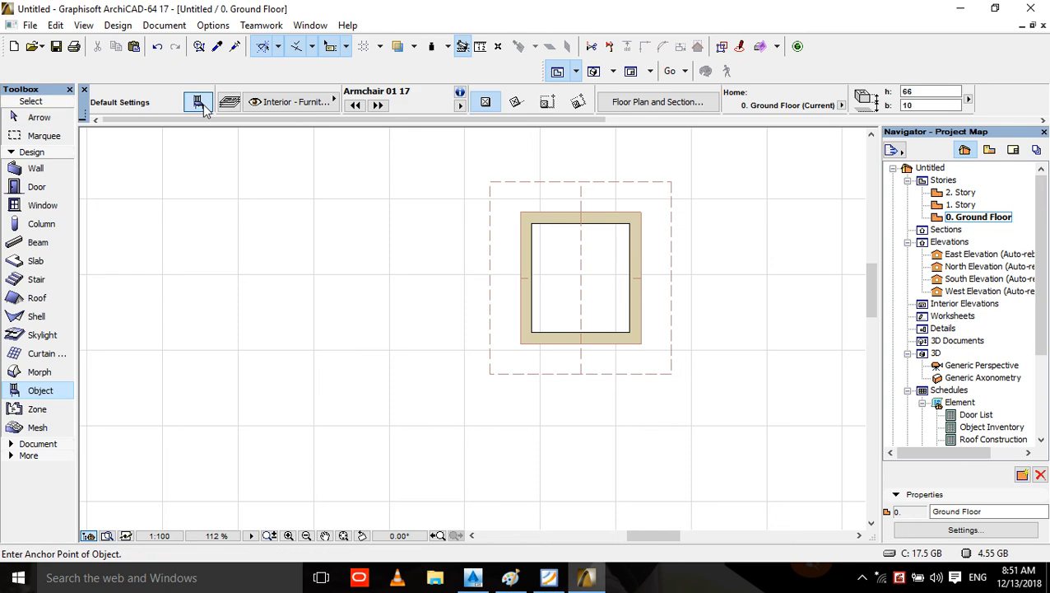
pyautogui.click(200, 102)
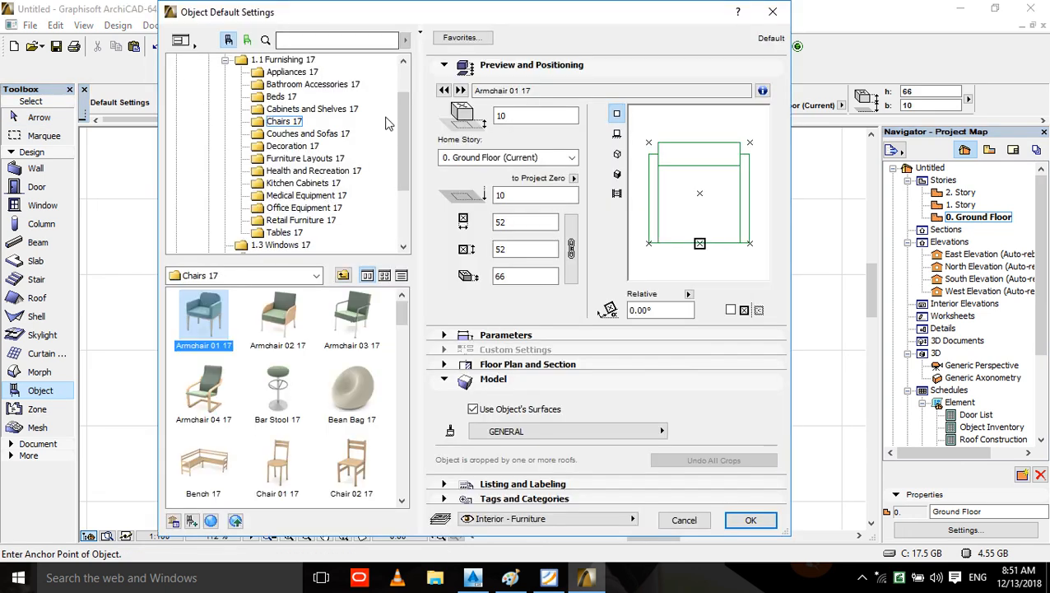
# - Browse the object library's 1.4 Building Structures 17 folder and examine the Roof Construction 17 objects
pyautogui.scroll(2, 402, 101)
pyautogui.click(226, 111)
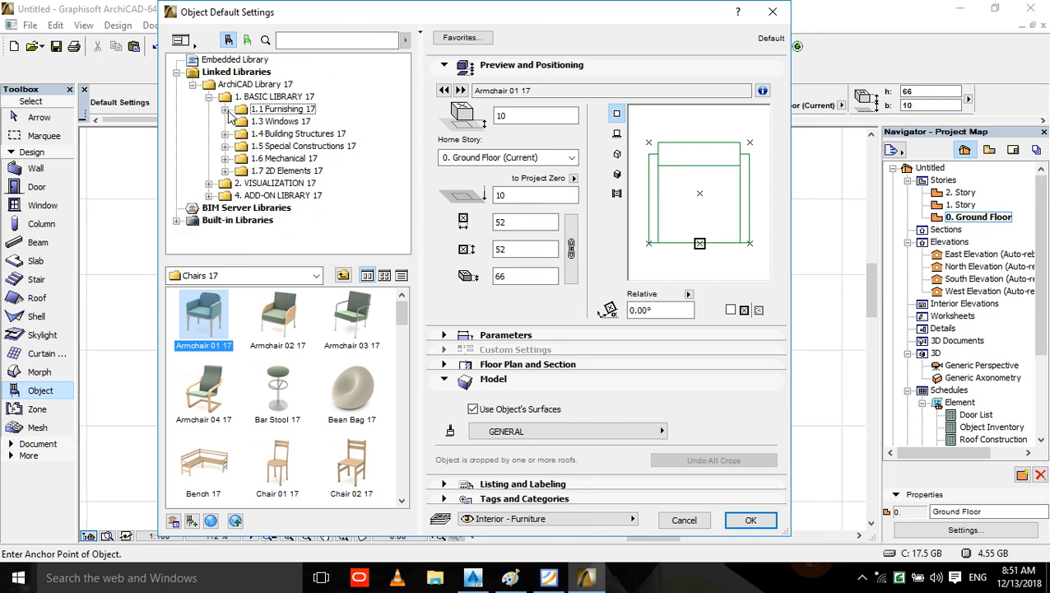
pyautogui.doubleClick(298, 135)
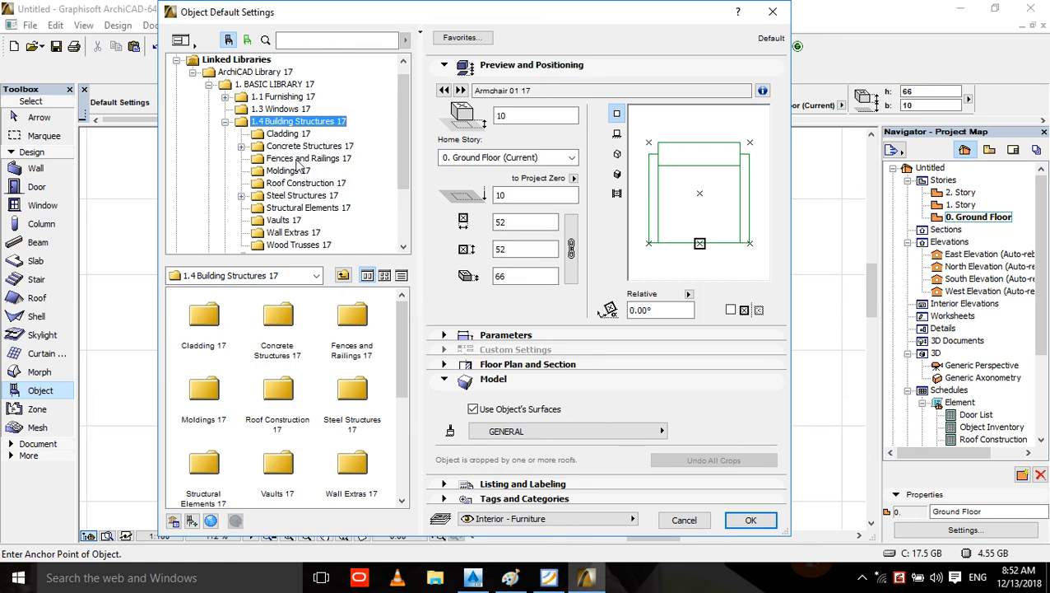
pyautogui.click(303, 184)
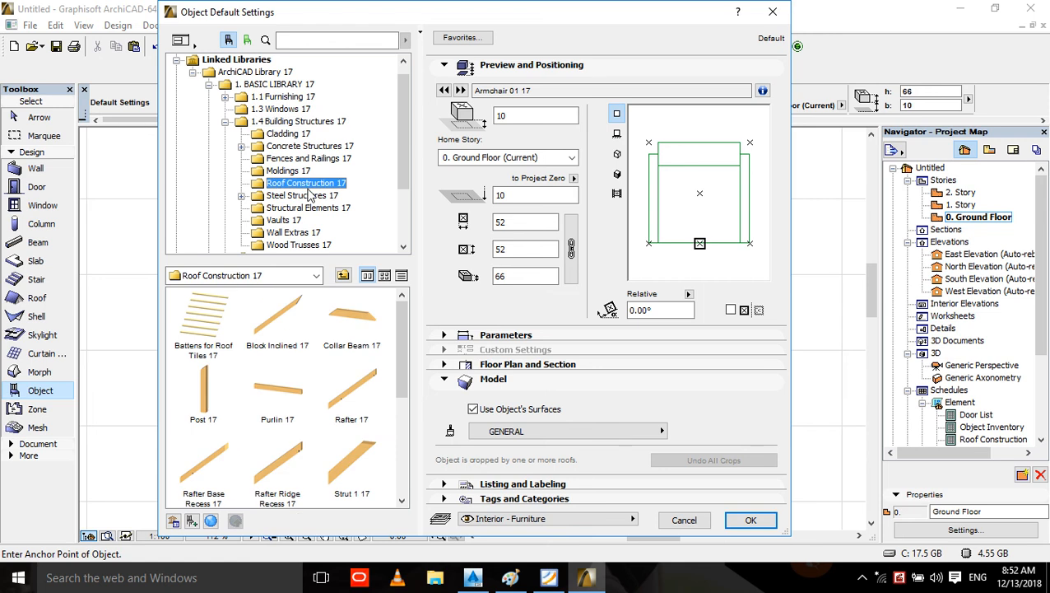
pyautogui.moveTo(399, 314)
pyautogui.mouseDown()
pyautogui.moveTo(402, 399)
pyautogui.moveTo(398, 329)
pyautogui.mouseUp()
# - Look through the Steel Structures 17 folders for curved beams, light steel members, Steel Beams BS 17 and Spaceframes 17
pyautogui.click(301, 195)
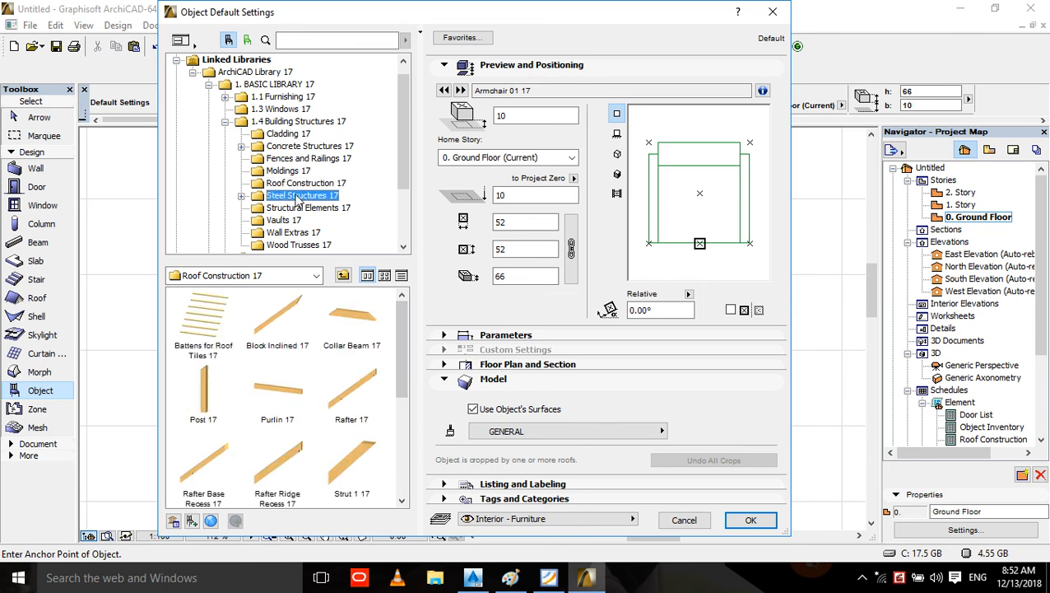
pyautogui.click(241, 196)
pyautogui.click(311, 133)
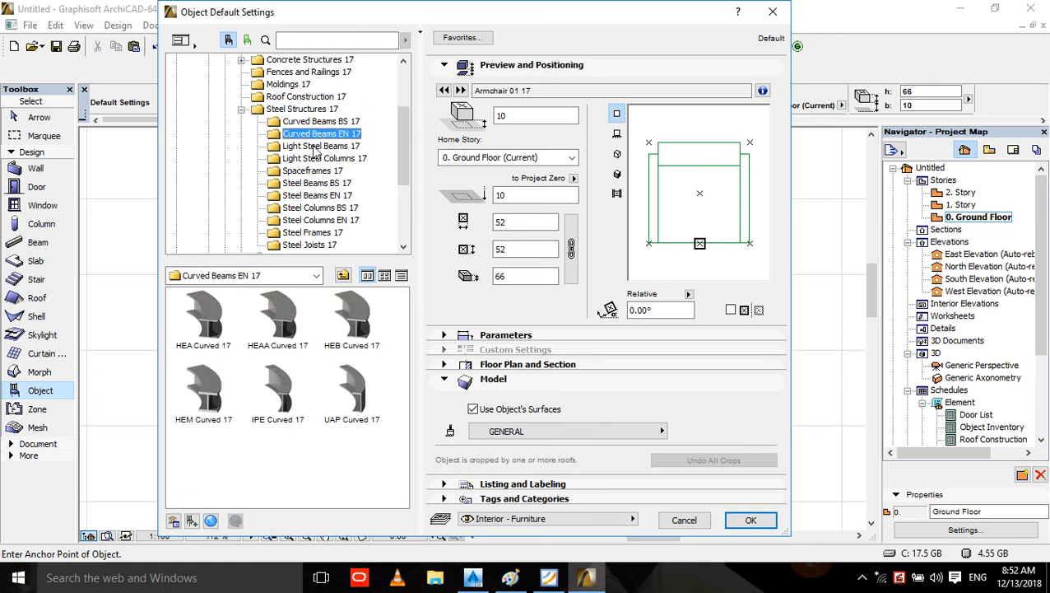
pyautogui.click(317, 145)
pyautogui.click(317, 158)
pyautogui.click(310, 183)
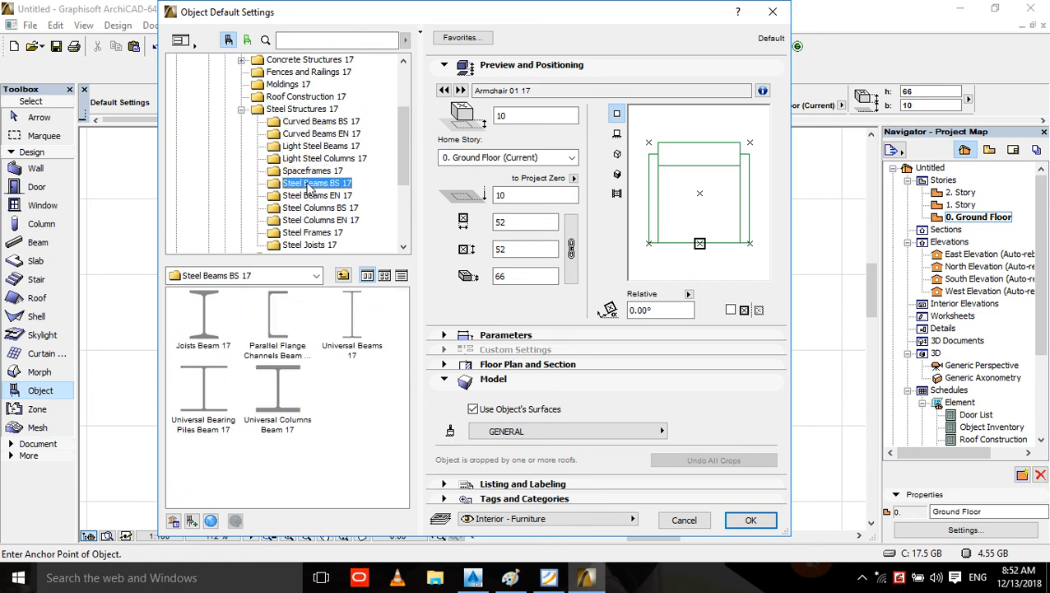
pyautogui.click(312, 171)
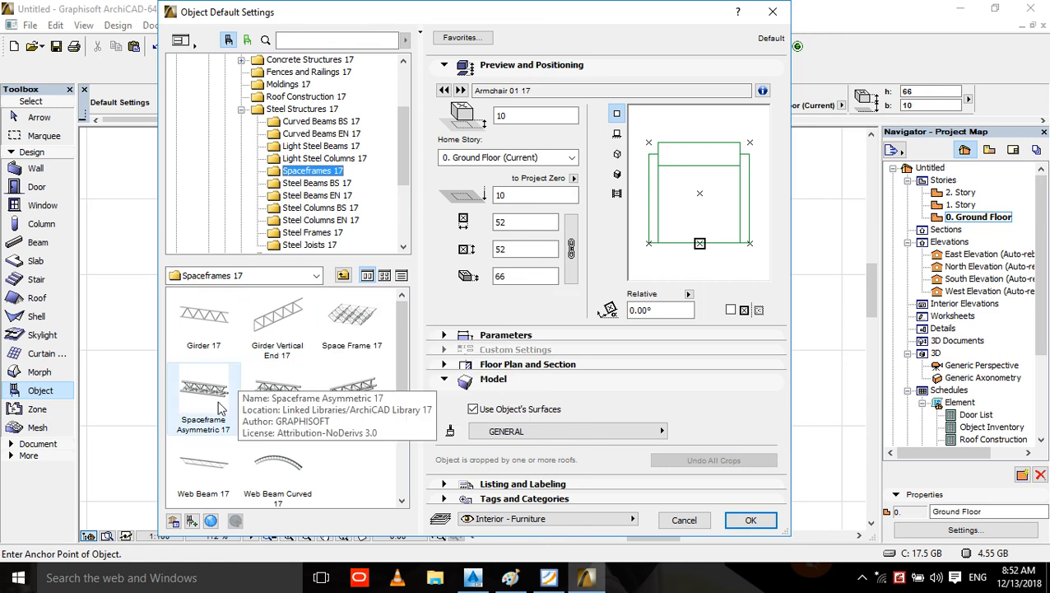
pyautogui.moveTo(399, 357); pyautogui.dragTo(379, 311)
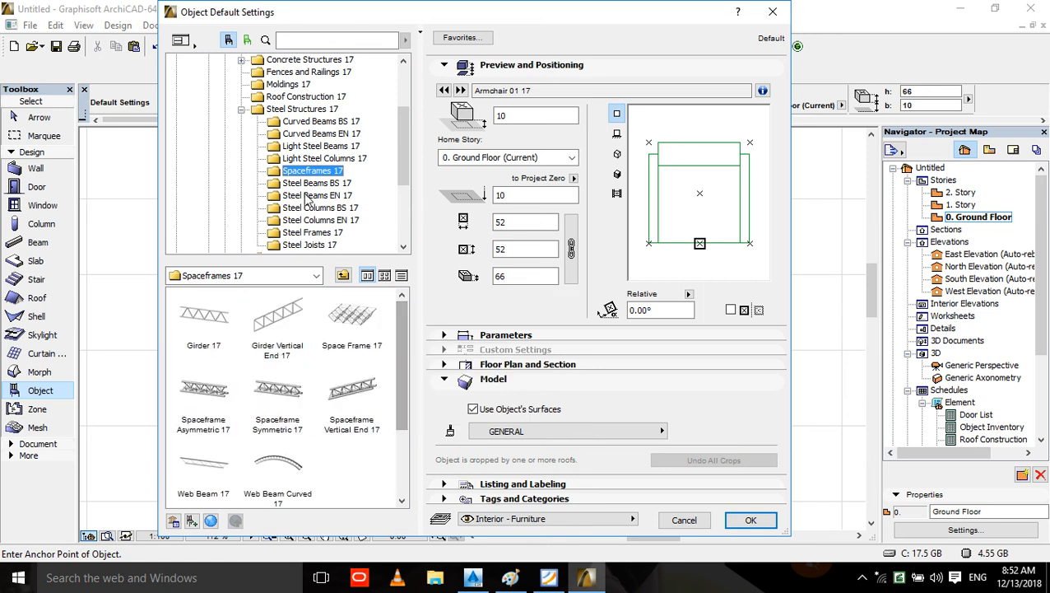
# - Look through the remaining steel beam and column folders, Steel Frames 17 and Steel Joists 17
pyautogui.press('Down')
pyautogui.press('Down')
pyautogui.press('Down')
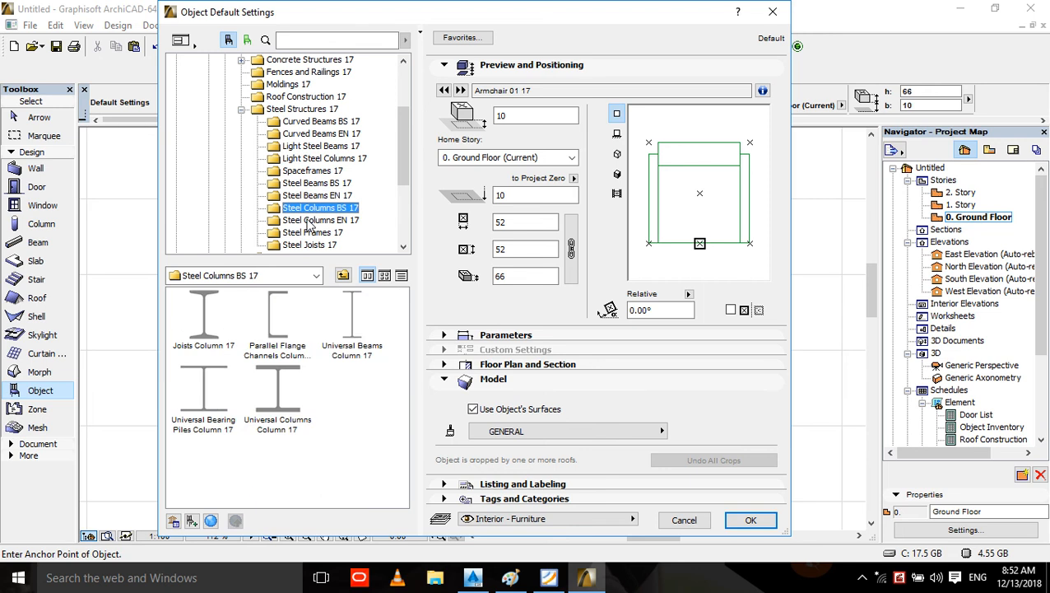
pyautogui.press('Down')
pyautogui.press('Down')
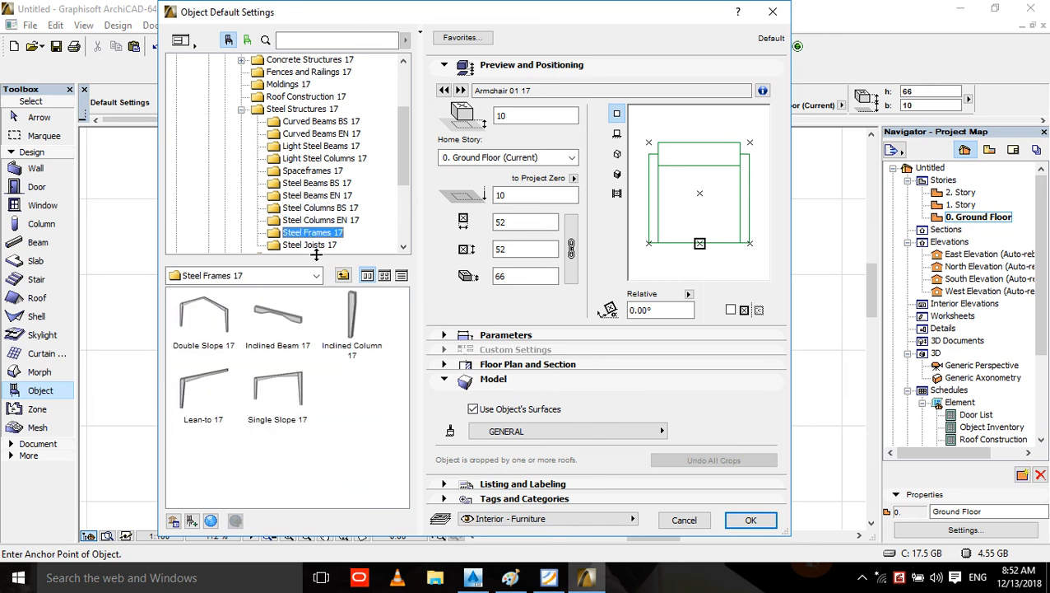
pyautogui.click(307, 245)
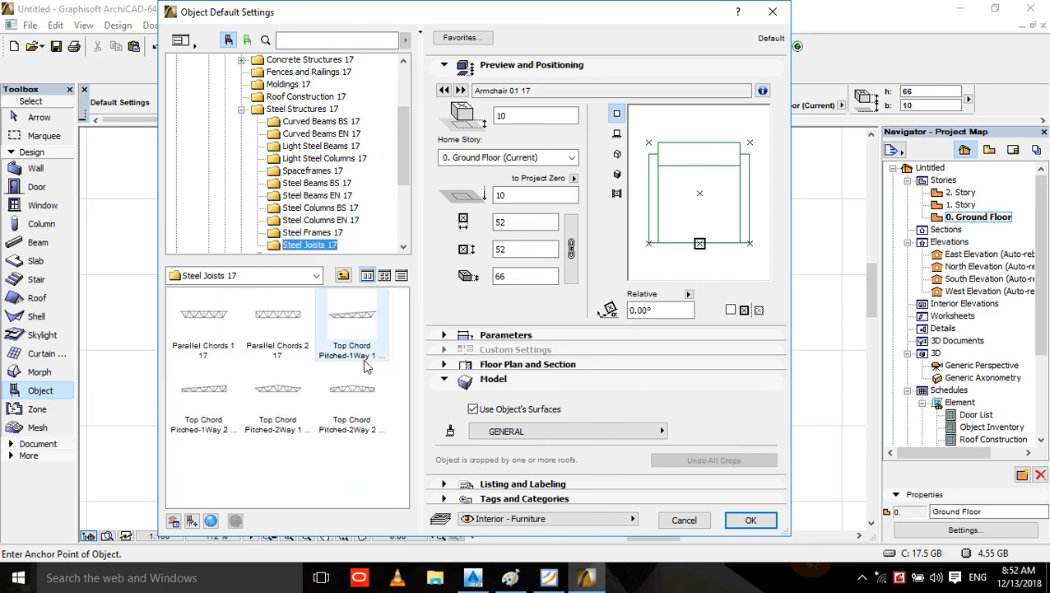
pyautogui.scroll(-2, 307, 181)
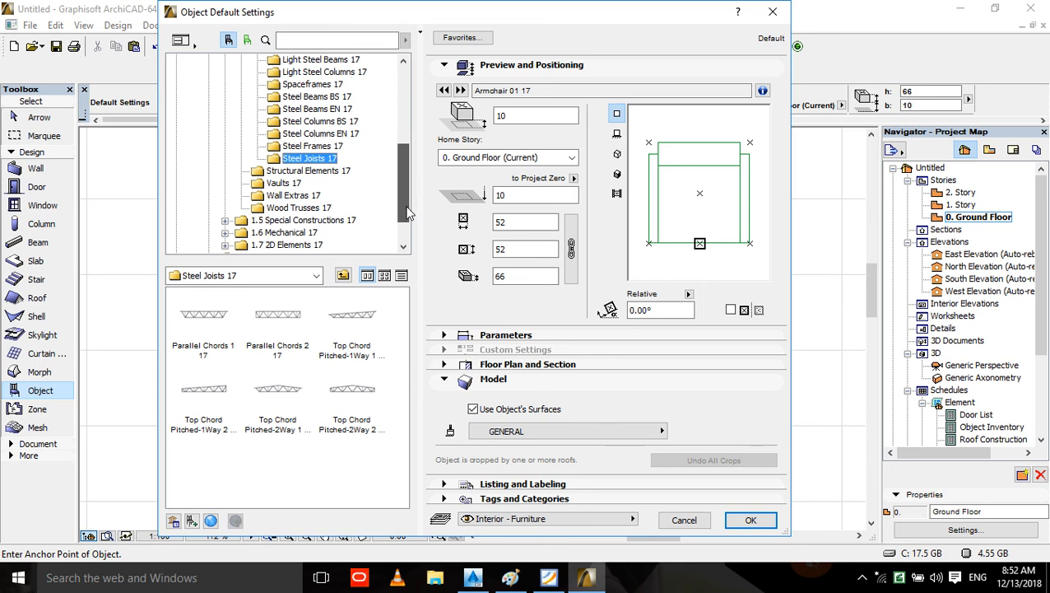
# - Check the Structural Elements 17, Vaults 17 and Wall Extras 17 folders and open Wood Trusses 17
pyautogui.click(306, 172)
pyautogui.click(297, 183)
pyautogui.click(296, 197)
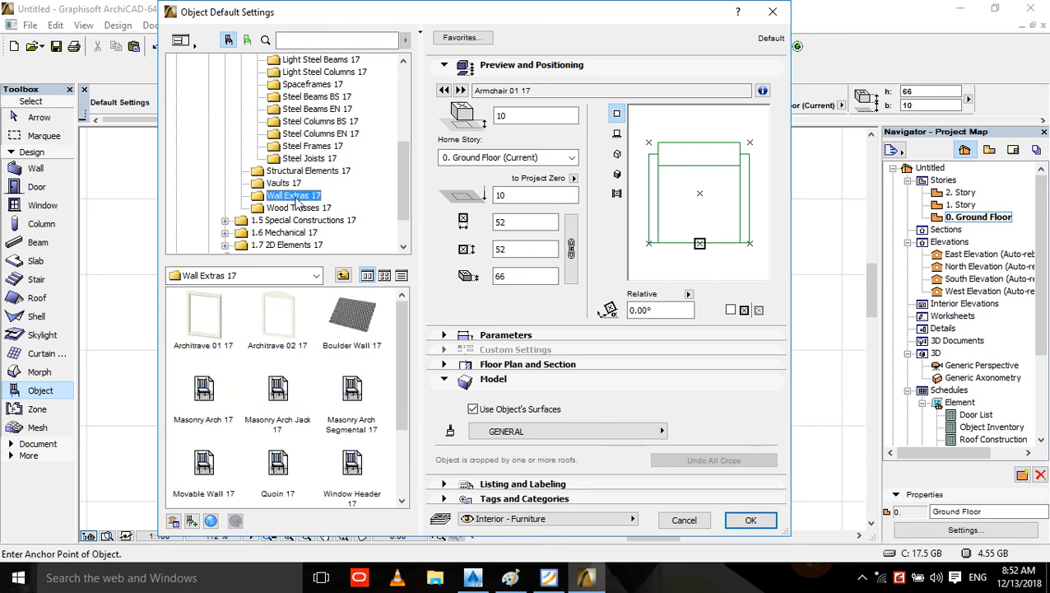
pyautogui.click(298, 207)
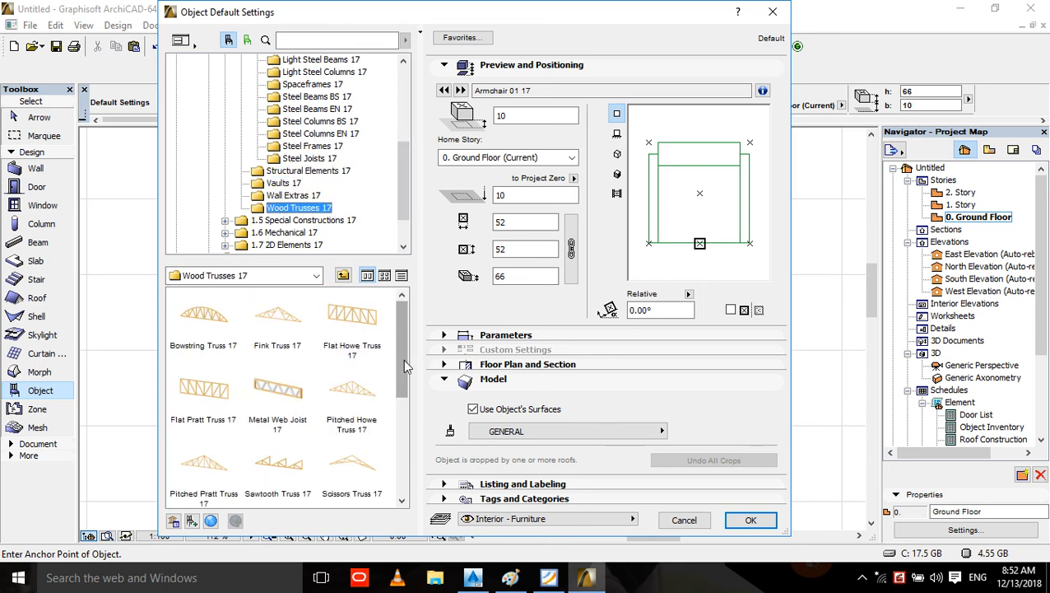
# - Place a Pitched Howe Truss 17 in front of the gabled house in the floor plan and examine it in 3D
pyautogui.moveTo(404, 361); pyautogui.dragTo(399, 332)
pyautogui.click(351, 391)
pyautogui.click(751, 520)
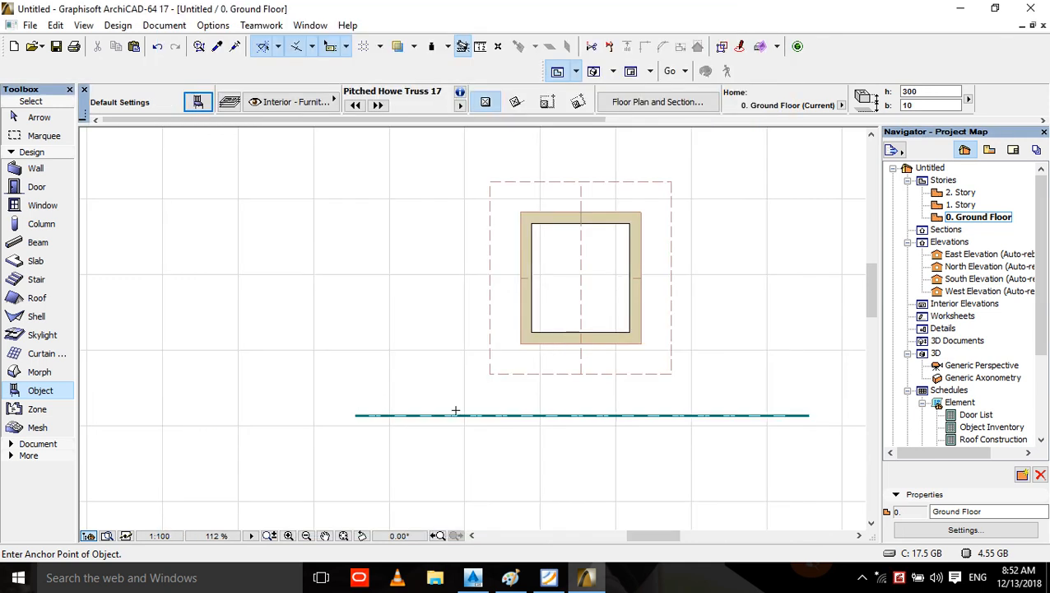
pyautogui.press('F3')
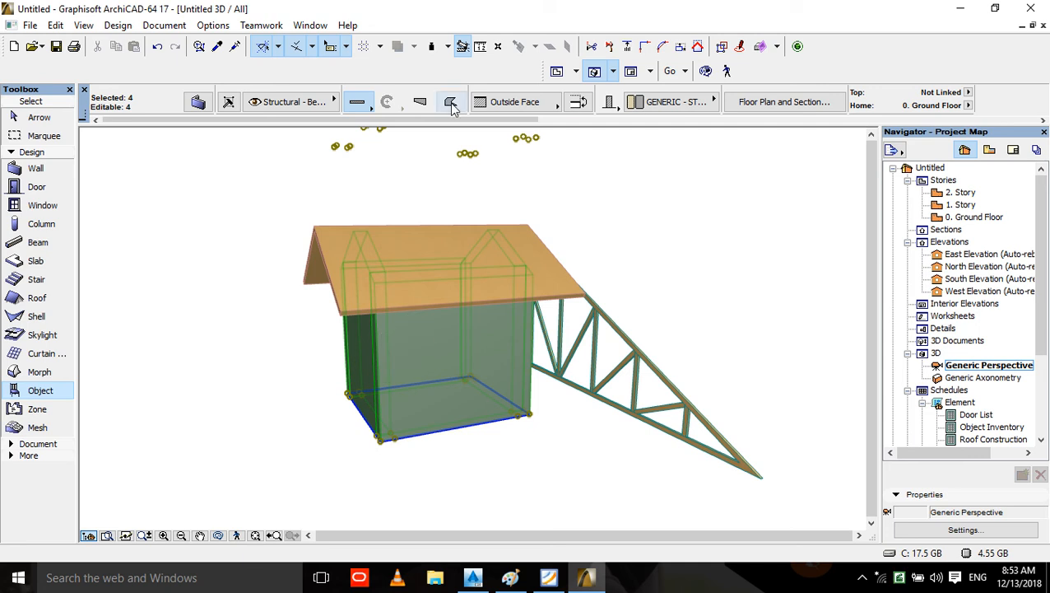
pyautogui.click(706, 74)
pyautogui.moveTo(652, 360); pyautogui.dragTo(475, 342)
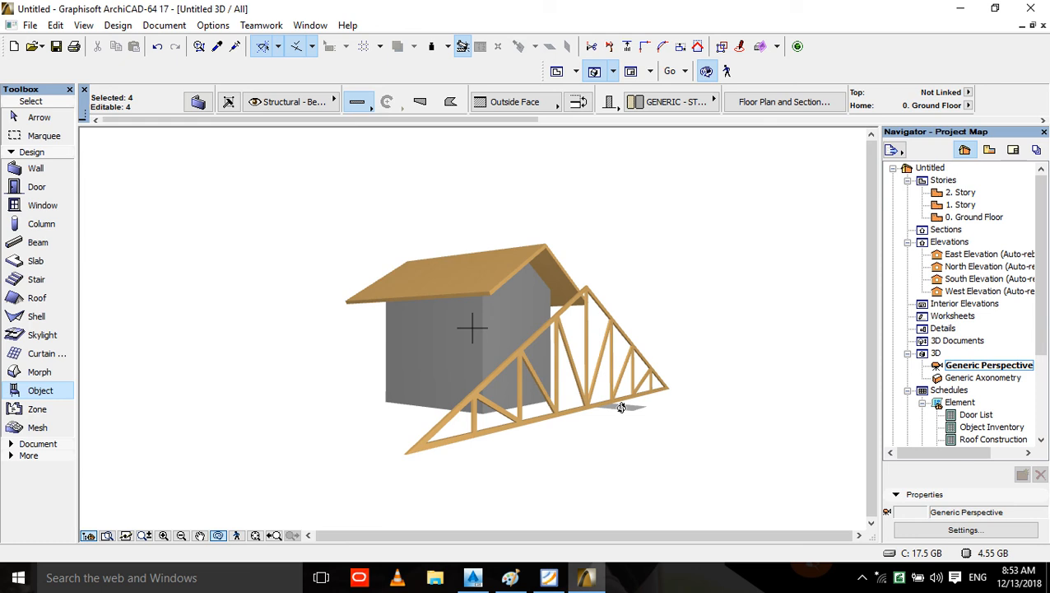
# - Delete the house's walls and gabled roof in the ground floor plan, keeping the truss
pyautogui.press('F2')
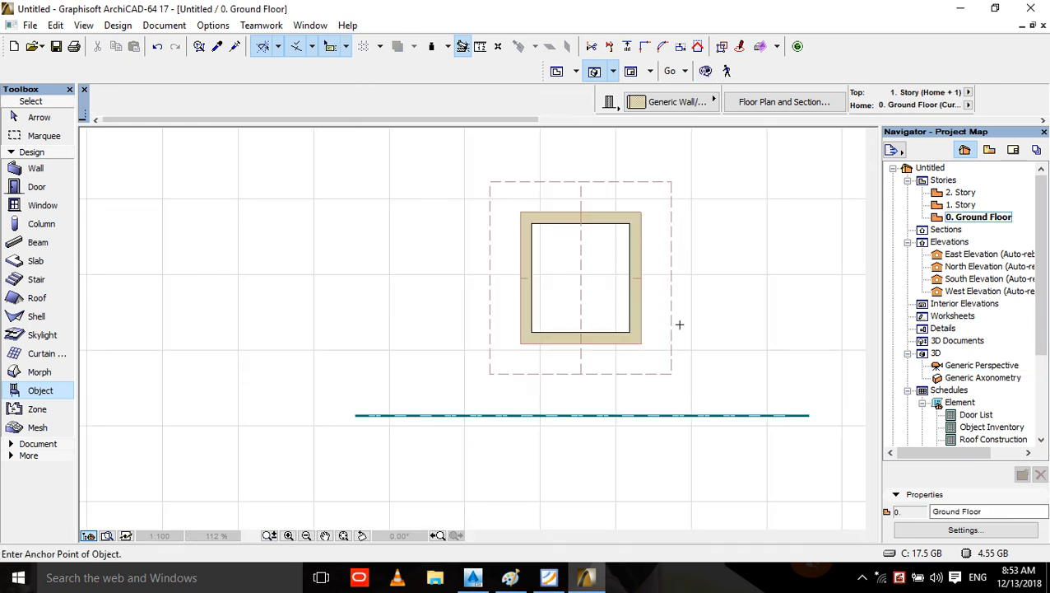
pyautogui.moveTo(703, 157); pyautogui.dragTo(448, 389)
pyautogui.press('Delete')
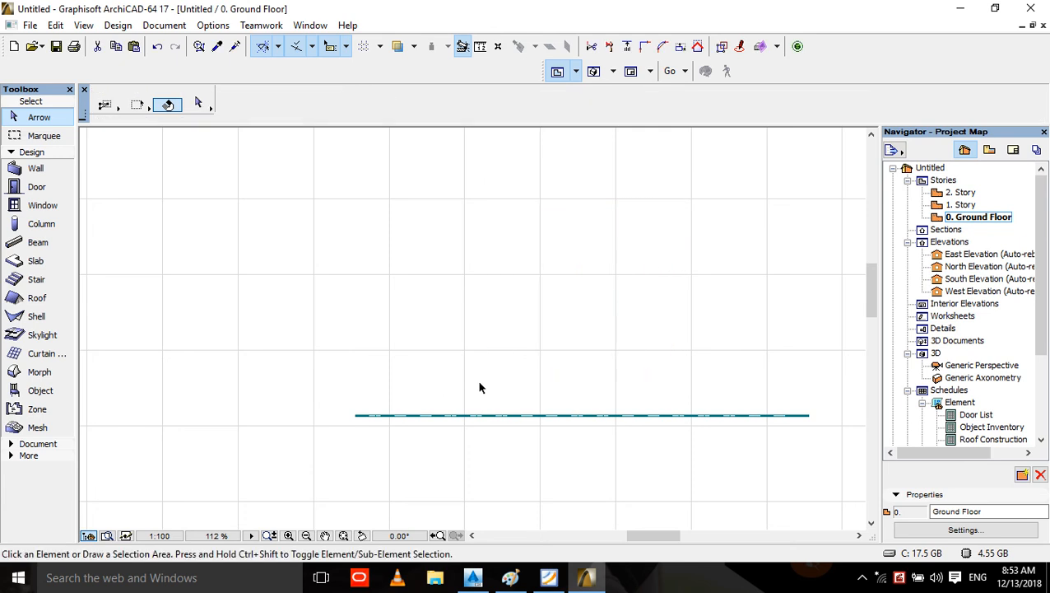
# - Make two parallel copies of the truss with Drag Multiple Copy, spaced vertically above the original in plan, and deselect them
pyautogui.click(492, 416)
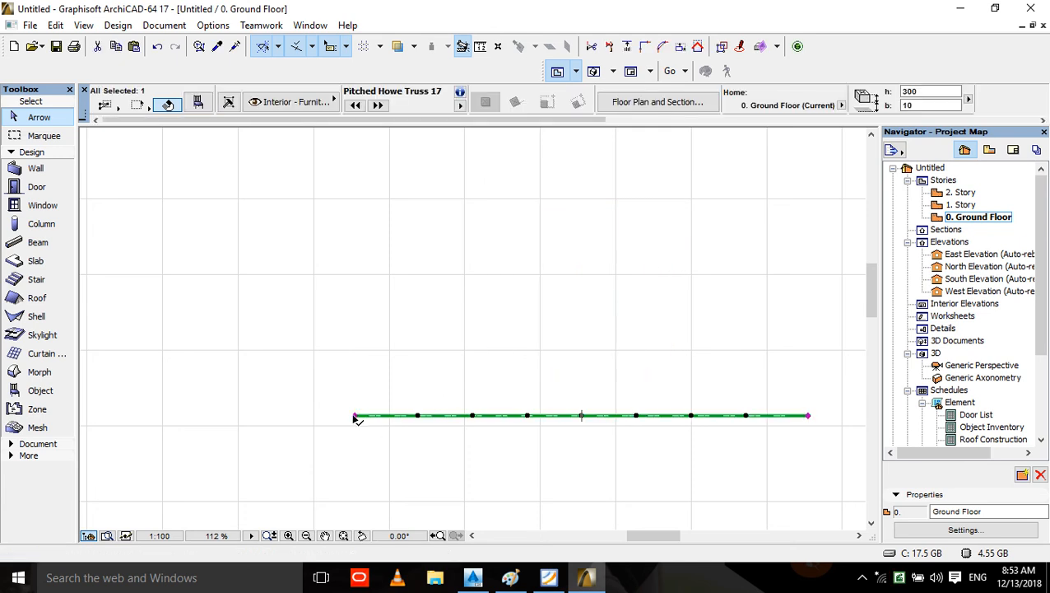
pyautogui.rightClick(356, 418)
pyautogui.moveTo(511, 211)
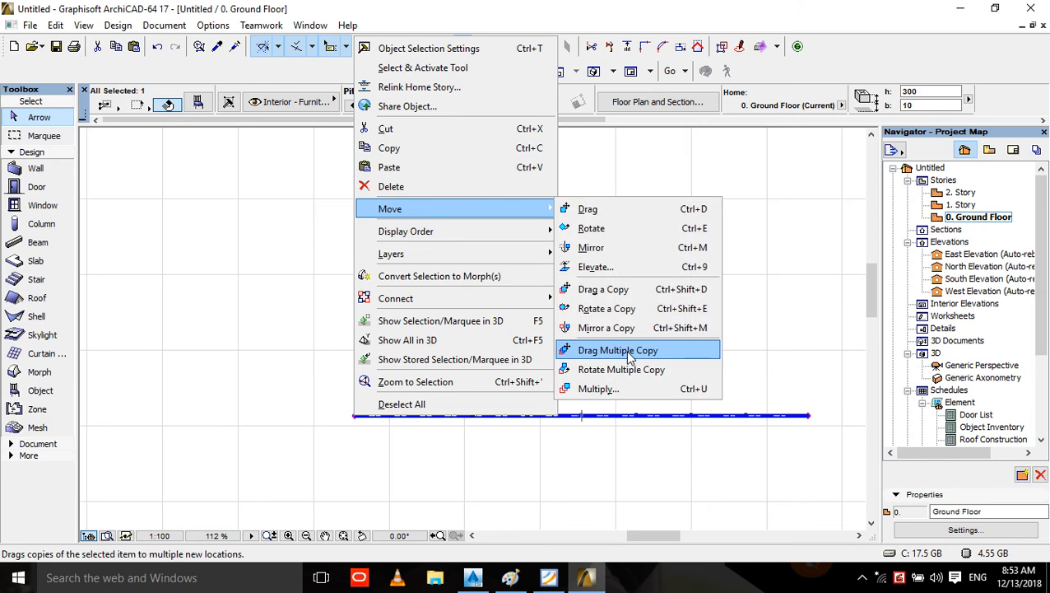
pyautogui.click(616, 350)
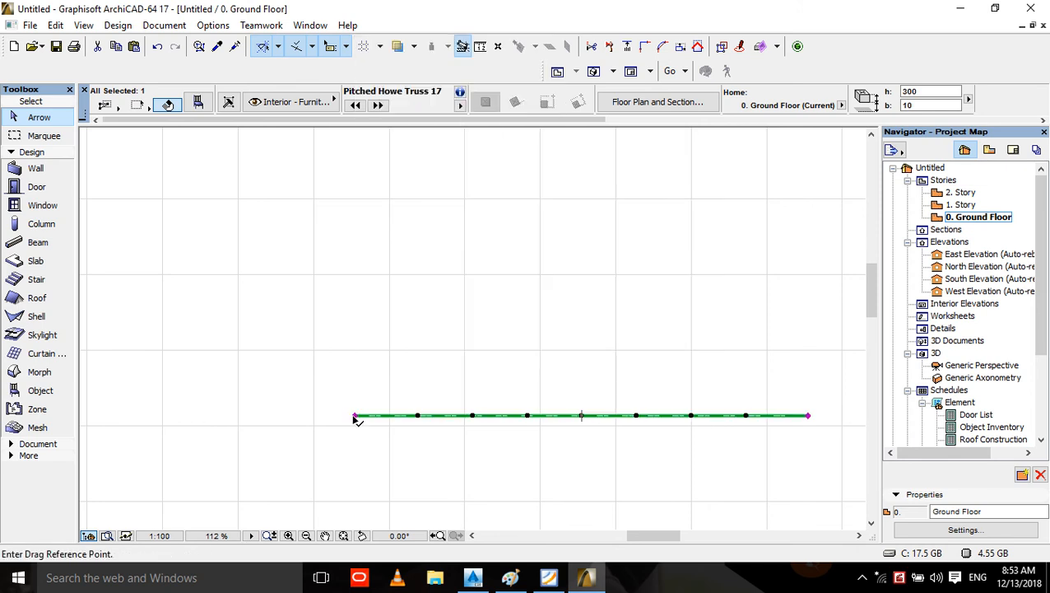
pyautogui.click(356, 416)
pyautogui.click(356, 264)
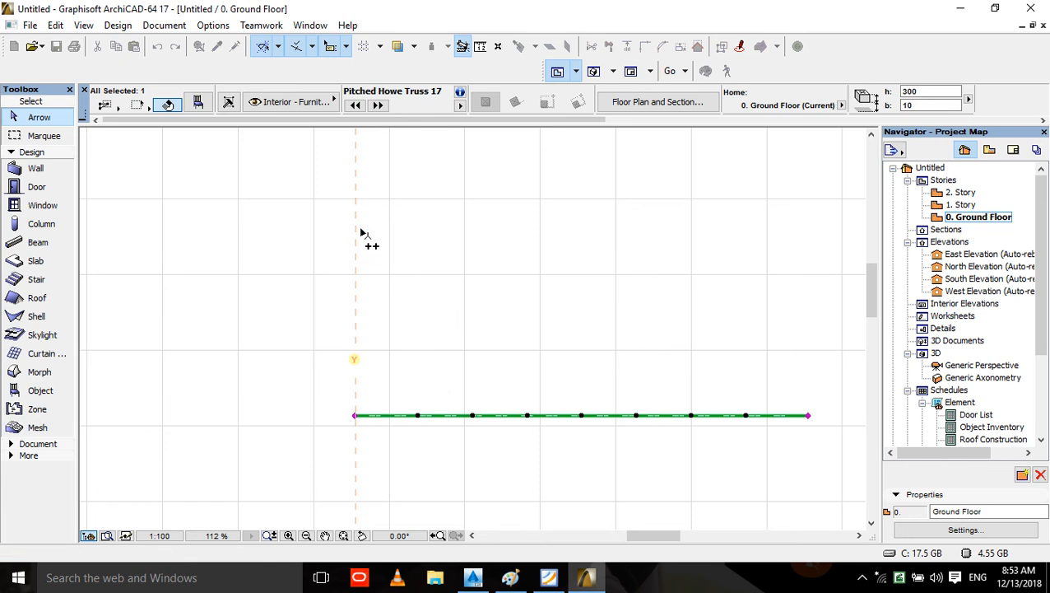
pyautogui.click(356, 141)
pyautogui.press('Escape')
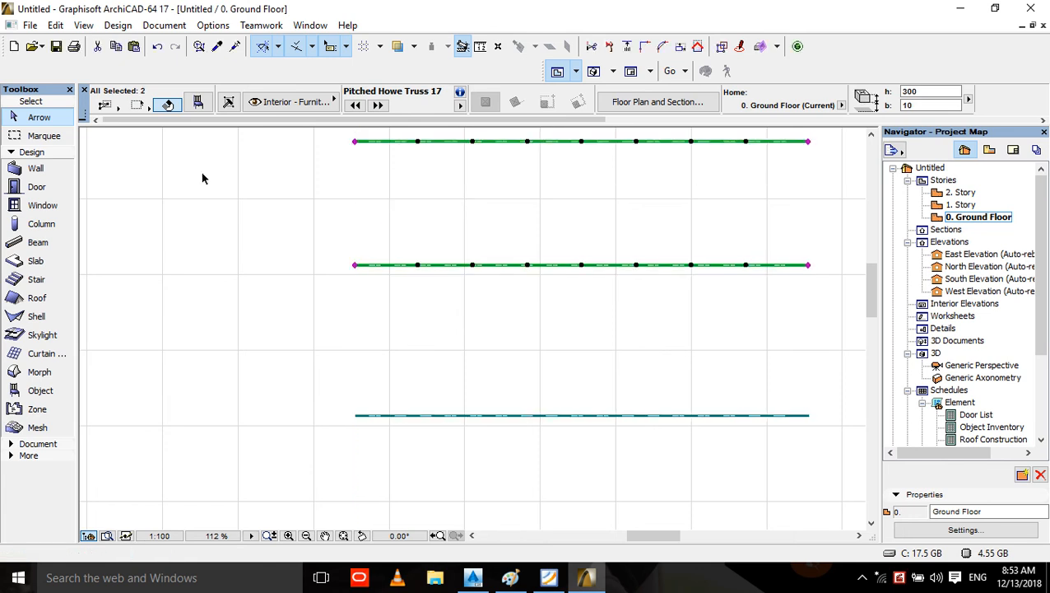
pyautogui.click(161, 137)
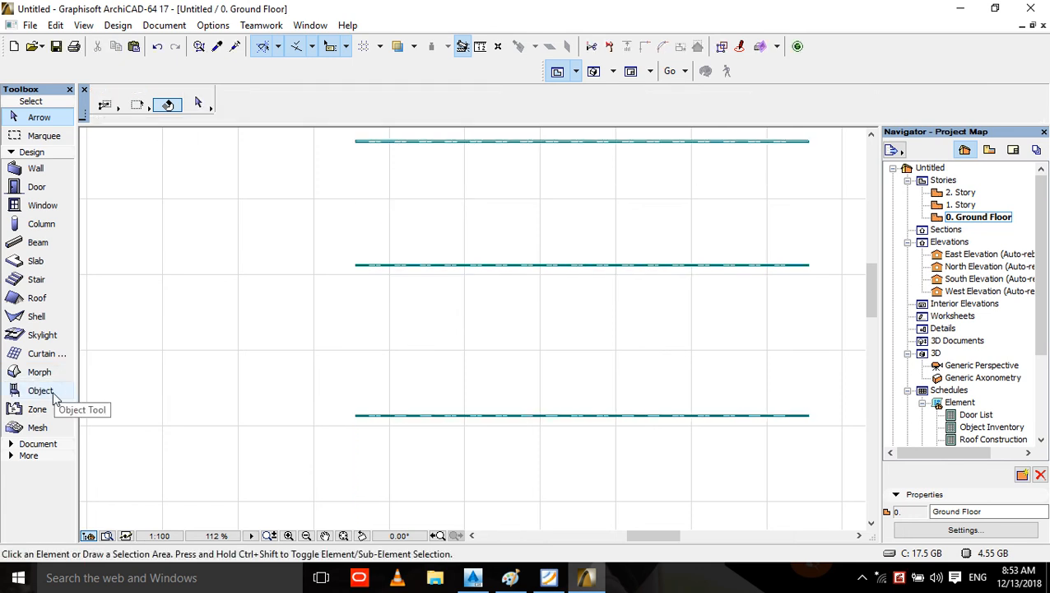
# - Reopen the object default settings and look through the Wood Trusses 17, Vaults 17, curved beam and Light Steel Beams 17 folders
pyautogui.click(40, 390)
pyautogui.click(206, 104)
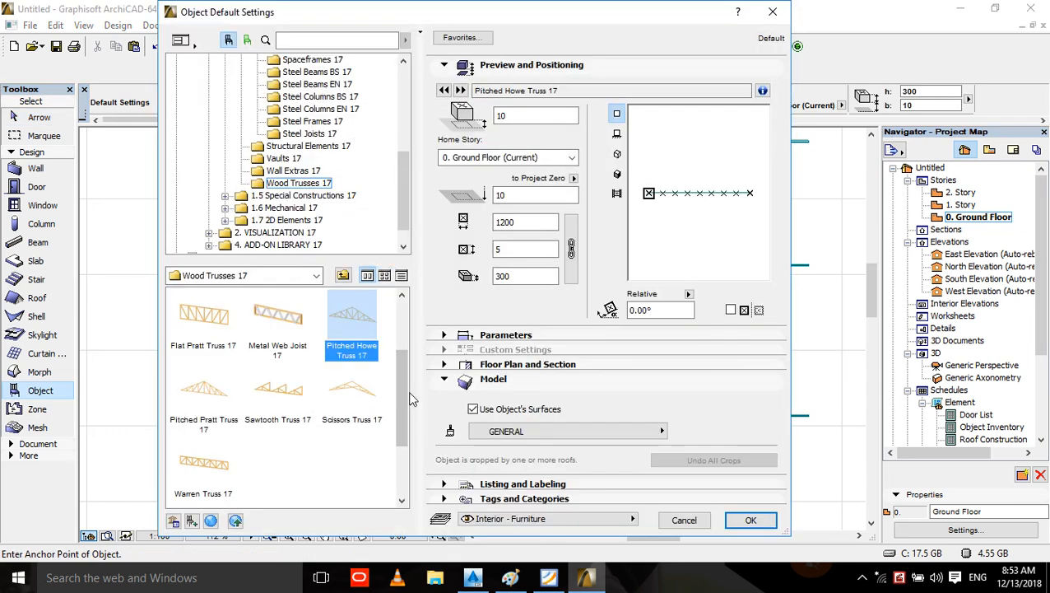
pyautogui.moveTo(409, 401); pyautogui.dragTo(402, 327)
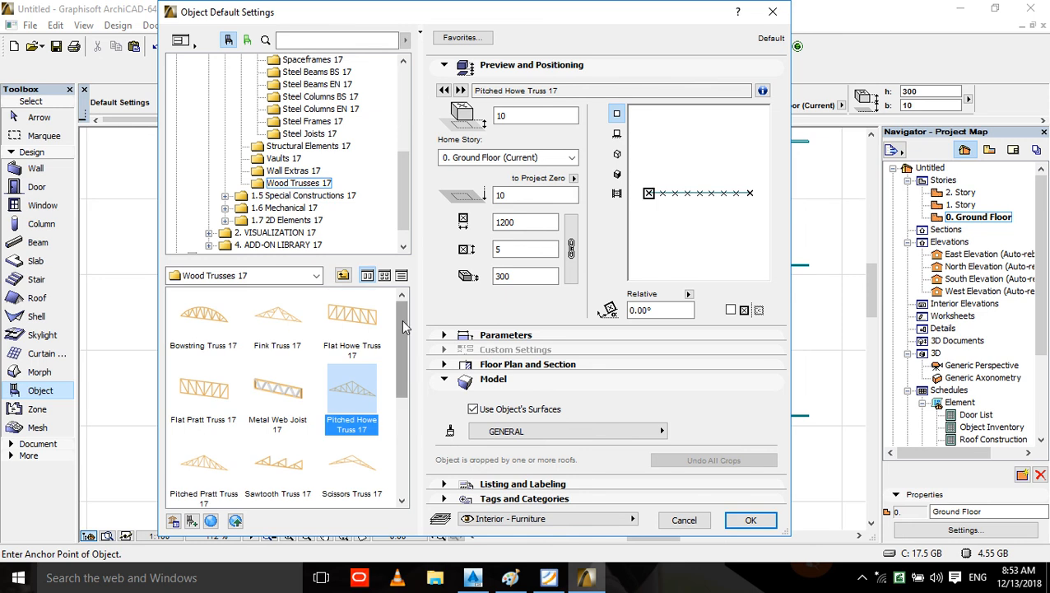
pyautogui.click(277, 160)
pyautogui.scroll(3, 311, 167)
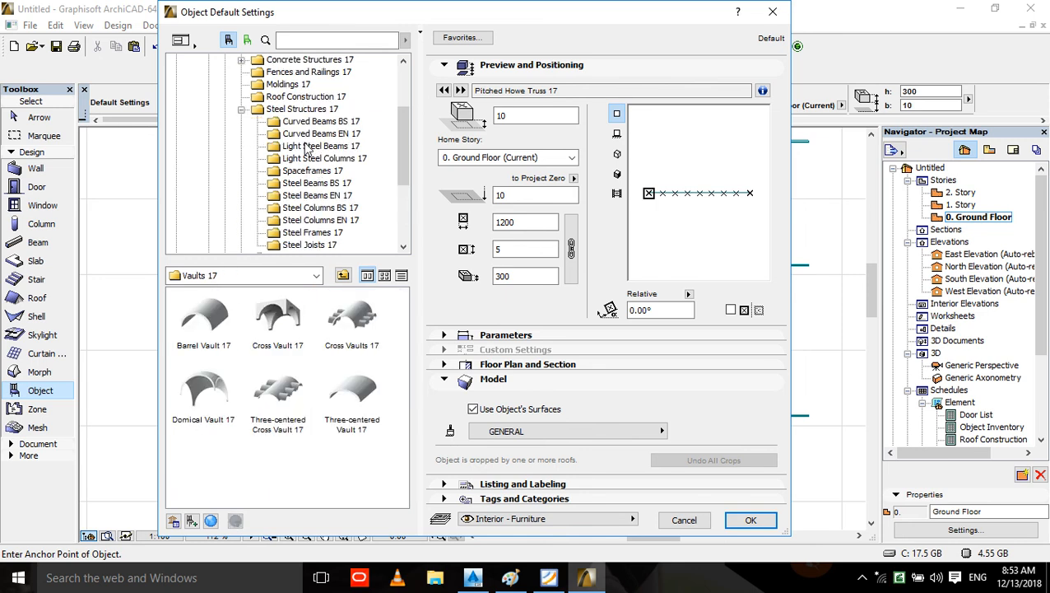
pyautogui.click(310, 123)
pyautogui.click(316, 133)
pyautogui.click(317, 146)
pyautogui.scroll(2, 325, 169)
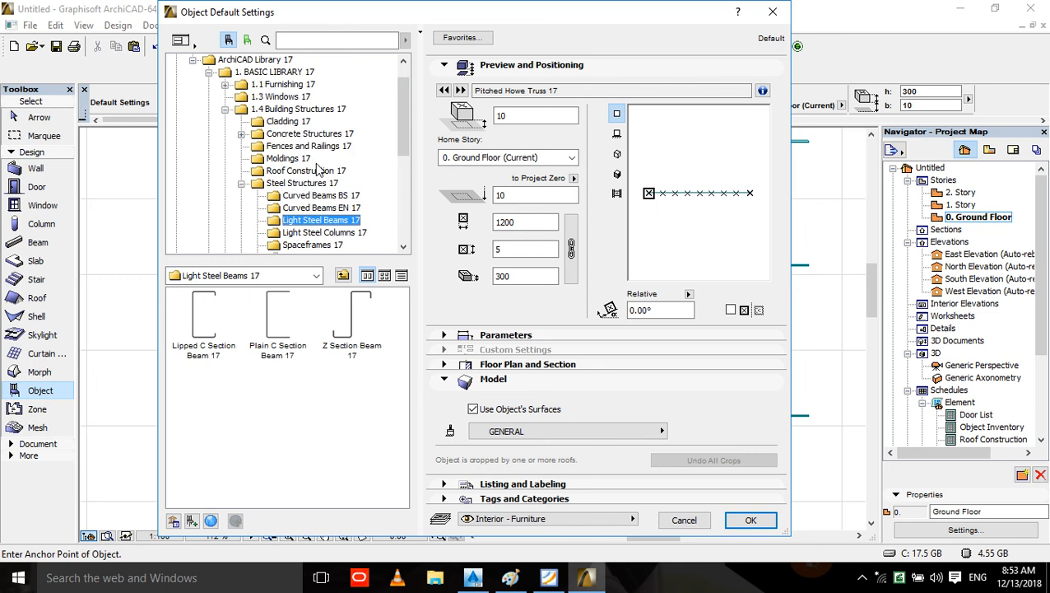
pyautogui.scroll(-2, 317, 206)
pyautogui.scroll(-2, 317, 210)
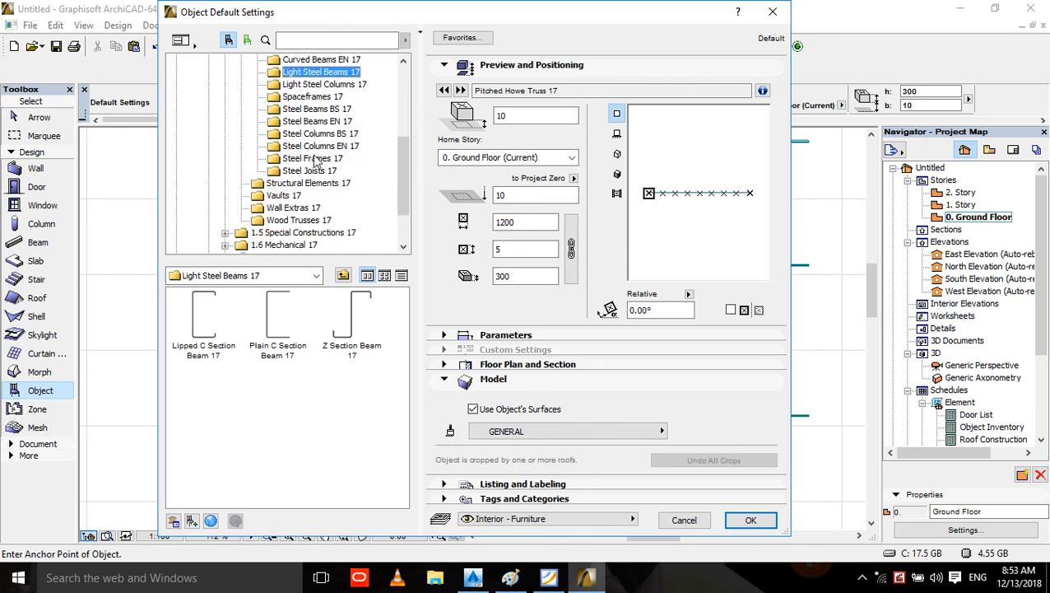
pyautogui.scroll(3, 323, 167)
# - Look through the Steel Structures 17 subfolders from Curved Beams BS 17 to Spaceframes 17 and Steel Beams BS 17
pyautogui.click(302, 147)
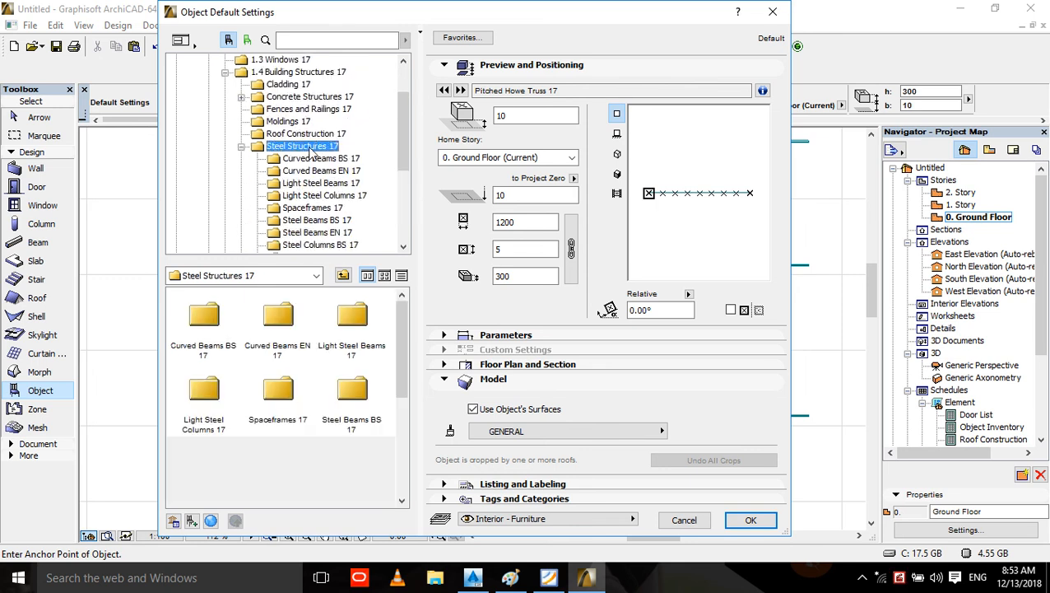
pyautogui.click(306, 109)
pyautogui.click(320, 158)
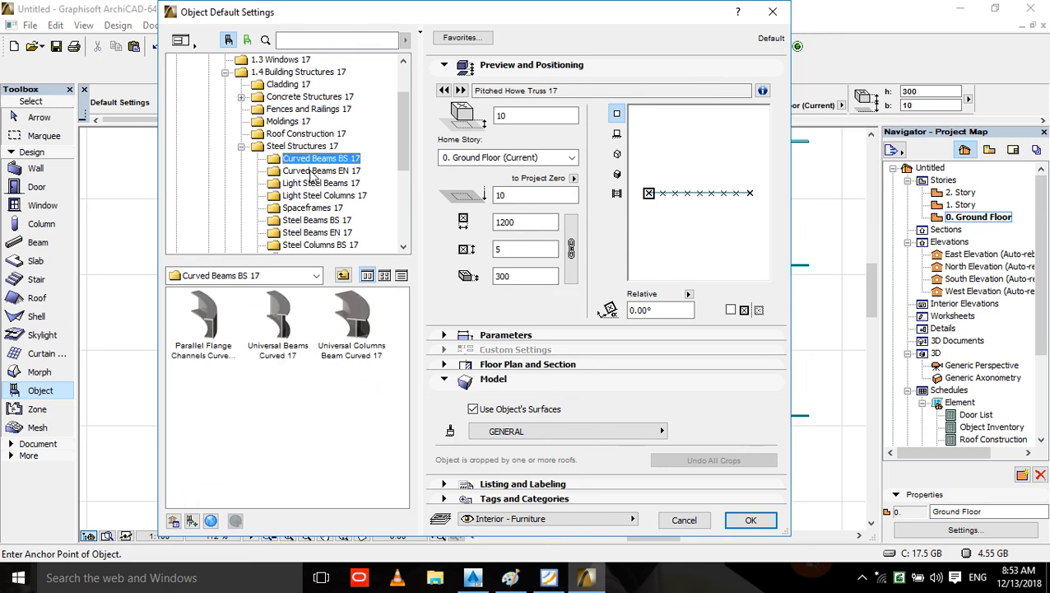
pyautogui.click(319, 171)
pyautogui.click(319, 183)
pyautogui.click(324, 195)
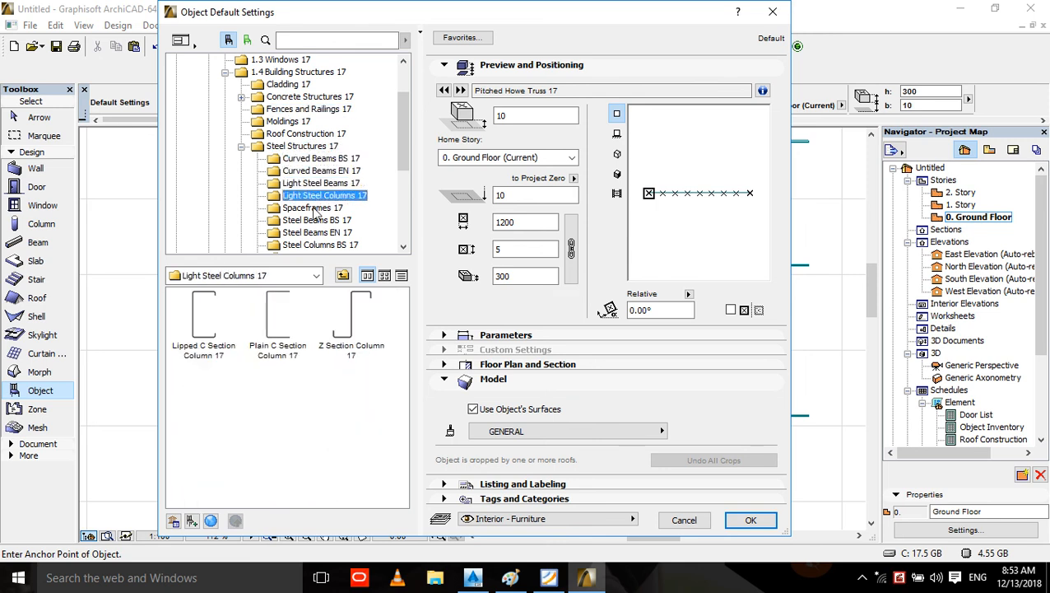
pyautogui.click(313, 207)
pyautogui.scroll(-1, 323, 215)
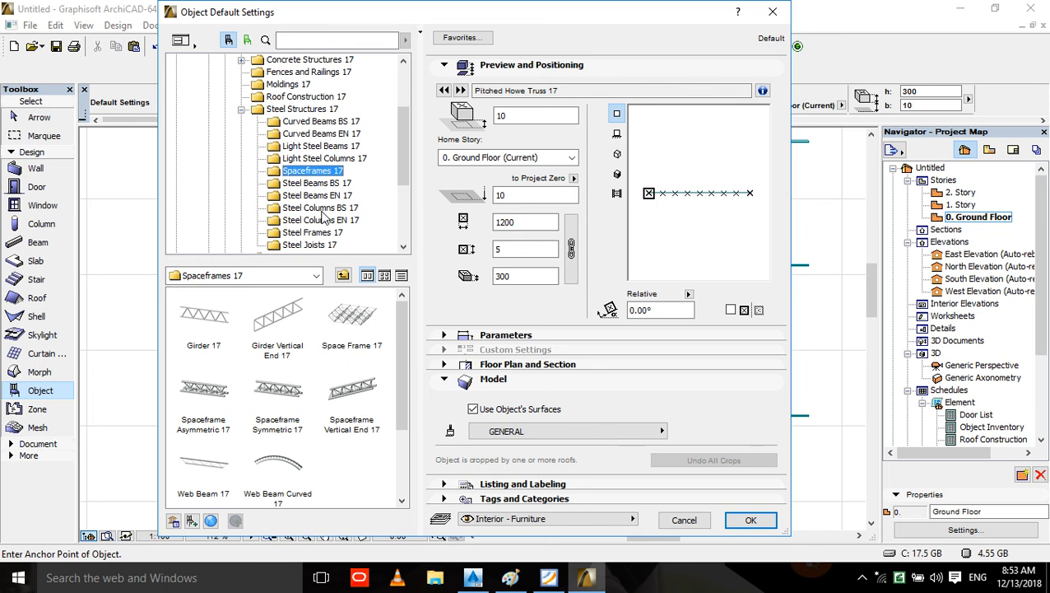
pyautogui.click(317, 184)
pyautogui.scroll(2, 397, 177)
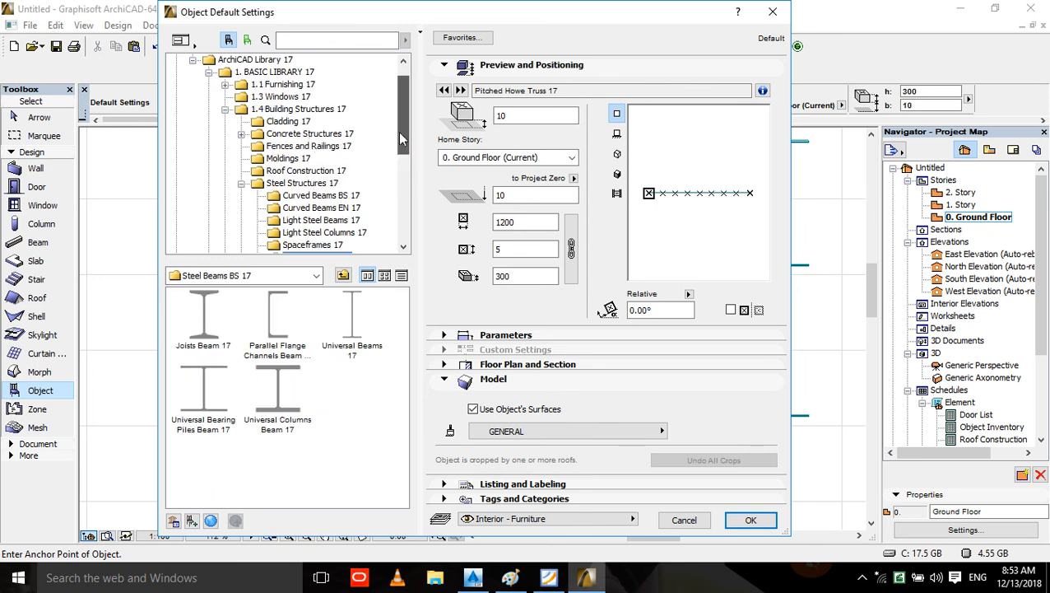
# - Look through the Cladding 17, Concrete Structures 17, Fences and Railings 17 and Moldings 17 folders of 1.4 Building Structures 17
pyautogui.click(294, 110)
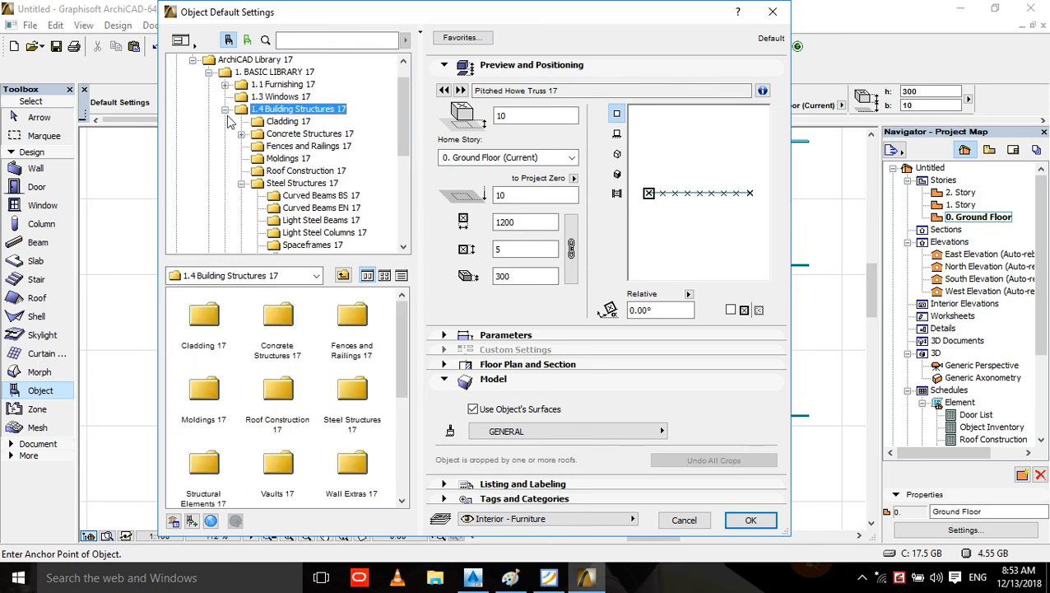
pyautogui.click(289, 121)
pyautogui.click(309, 133)
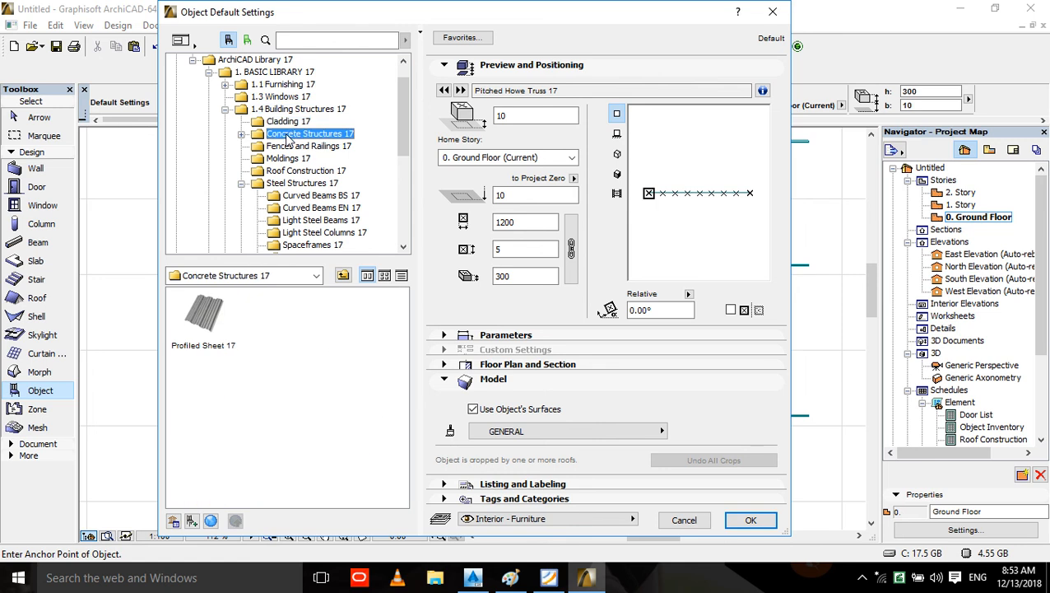
pyautogui.doubleClick(310, 133)
pyautogui.click(301, 146)
pyautogui.click(303, 158)
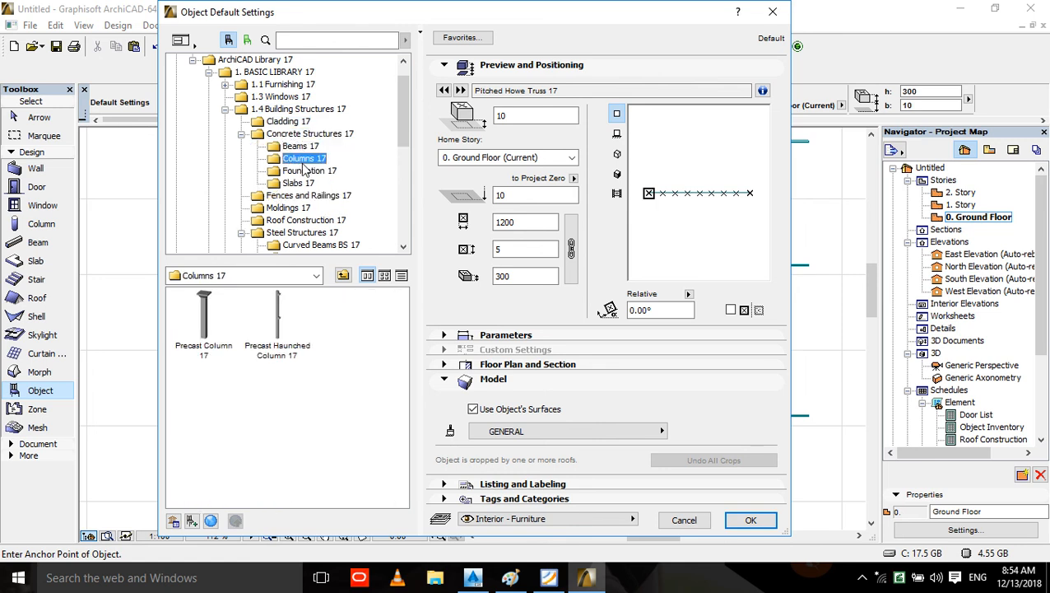
pyautogui.click(307, 170)
pyautogui.click(301, 182)
pyautogui.click(306, 195)
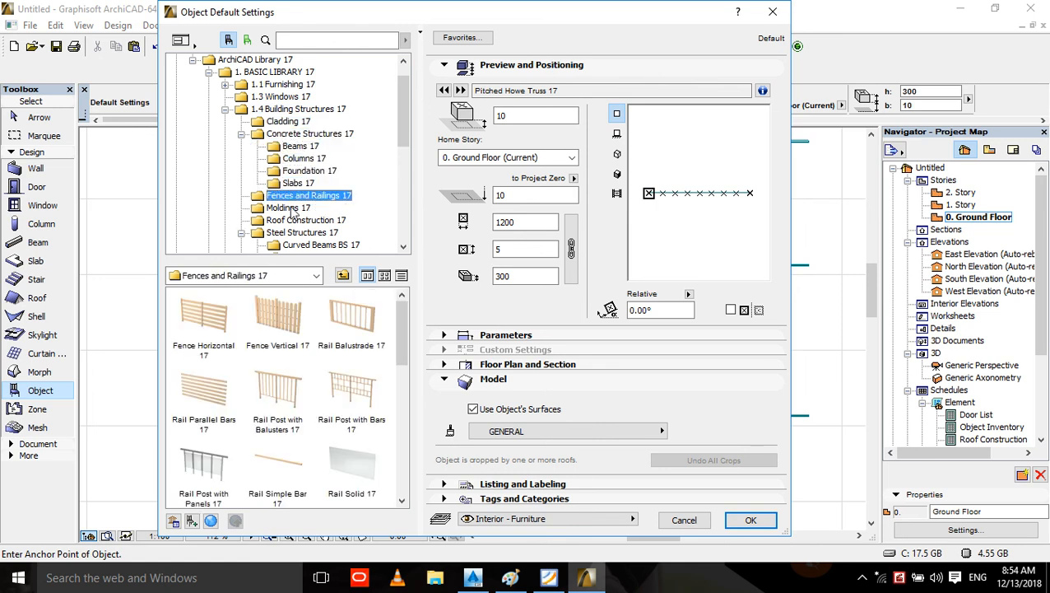
pyautogui.click(296, 207)
pyautogui.click(306, 195)
pyautogui.scroll(-1, 300, 222)
pyautogui.scroll(-1, 299, 221)
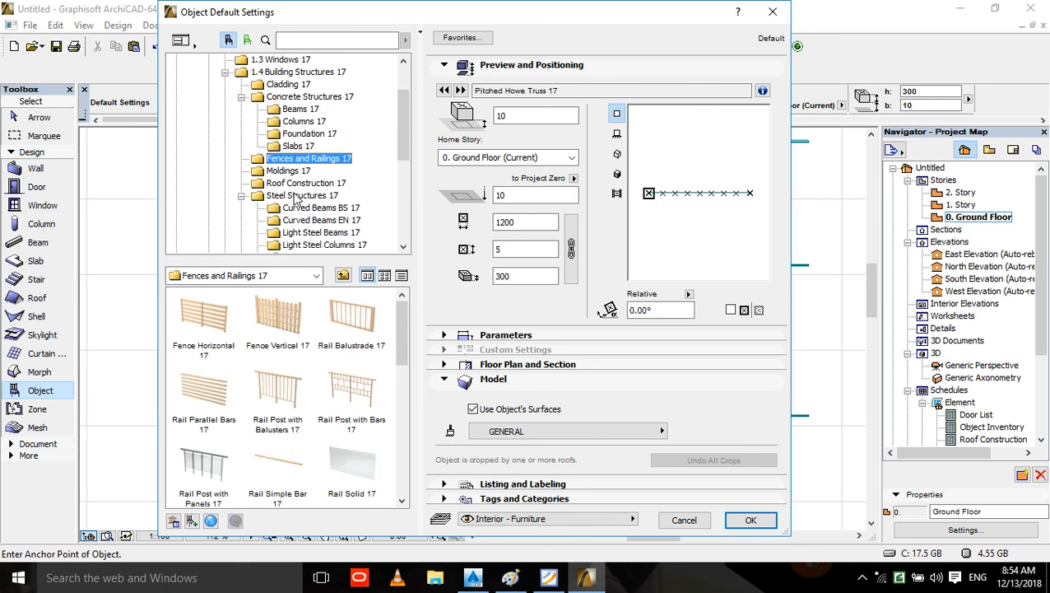
# - Choose Rafter 17 from Roof Construction 17, place it between the two lower trusses in plan, and inspect it in 3D
pyautogui.click(304, 183)
pyautogui.moveTo(401, 359)
pyautogui.mouseDown()
pyautogui.moveTo(409, 423)
pyautogui.moveTo(409, 368)
pyautogui.mouseUp()
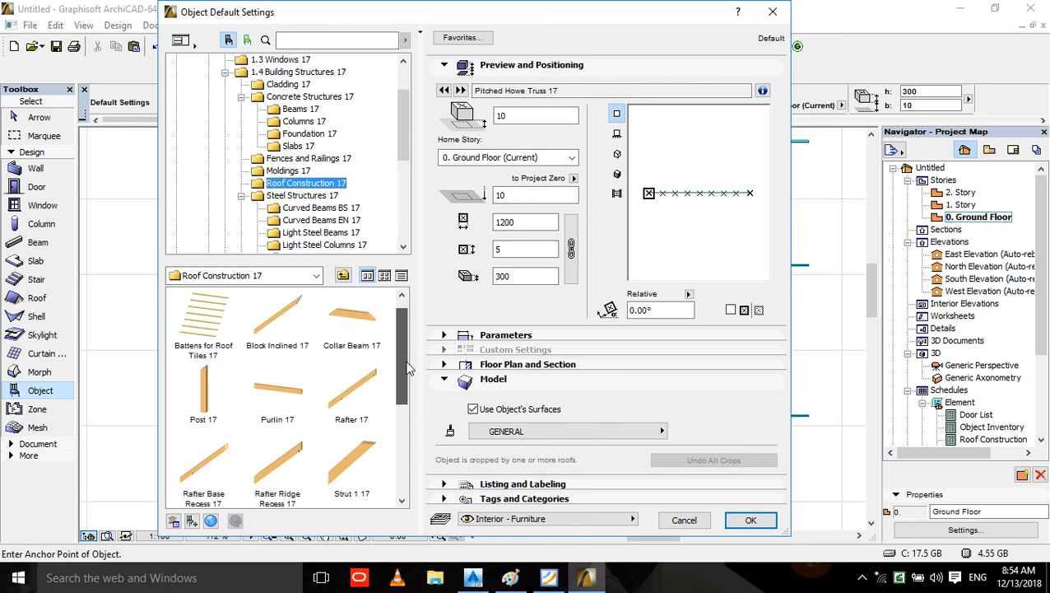
pyautogui.click(359, 376)
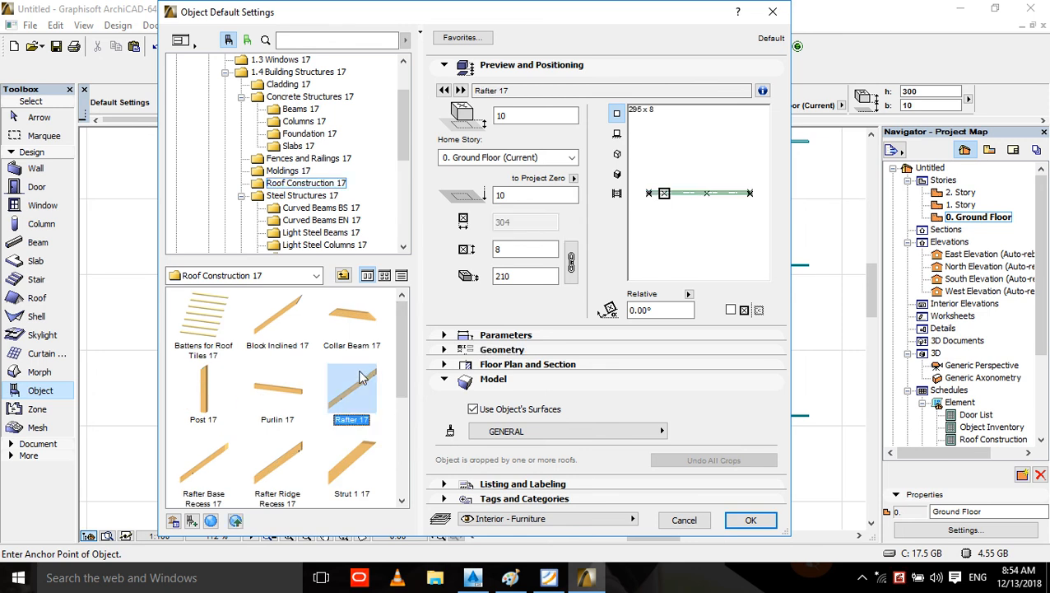
pyautogui.click(755, 519)
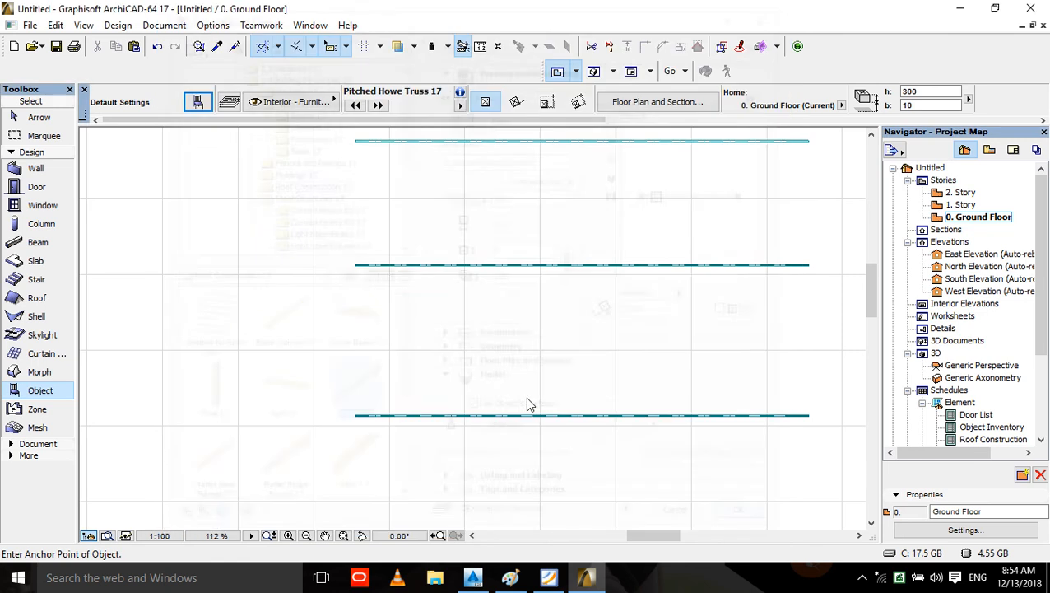
pyautogui.click(473, 357)
pyautogui.press('F3')
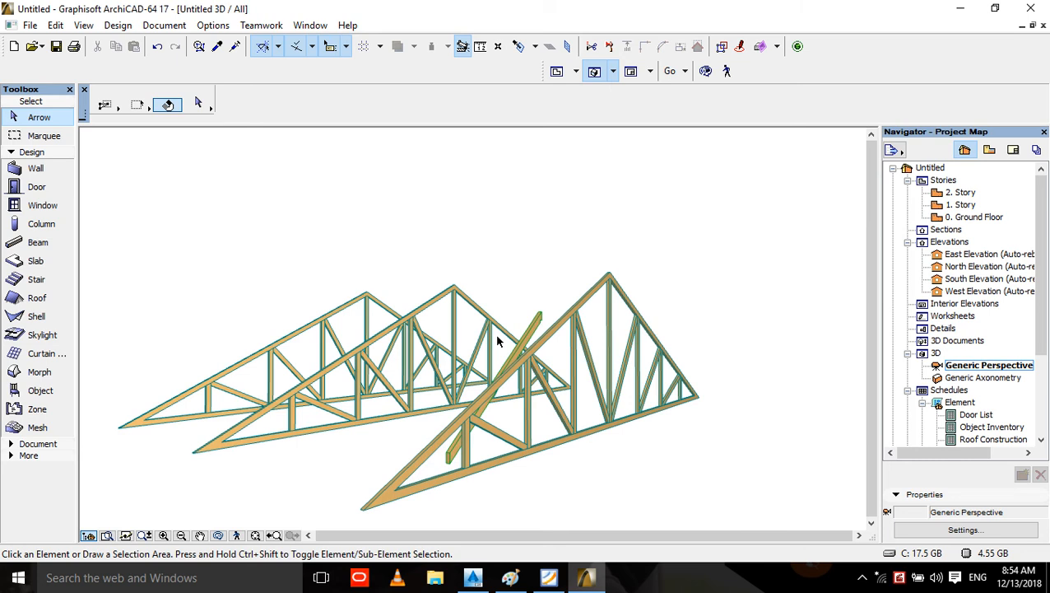
pyautogui.scroll(3, 502, 333)
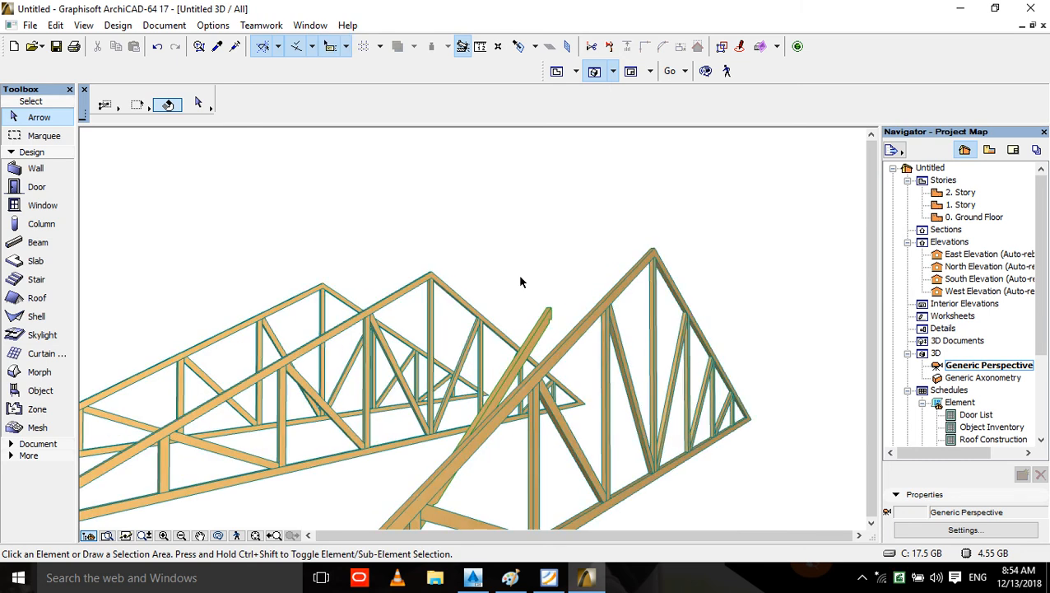
# - Set the Rafter 17 object's rotation angle to 90° and its roof pitch to 0
pyautogui.click(539, 325)
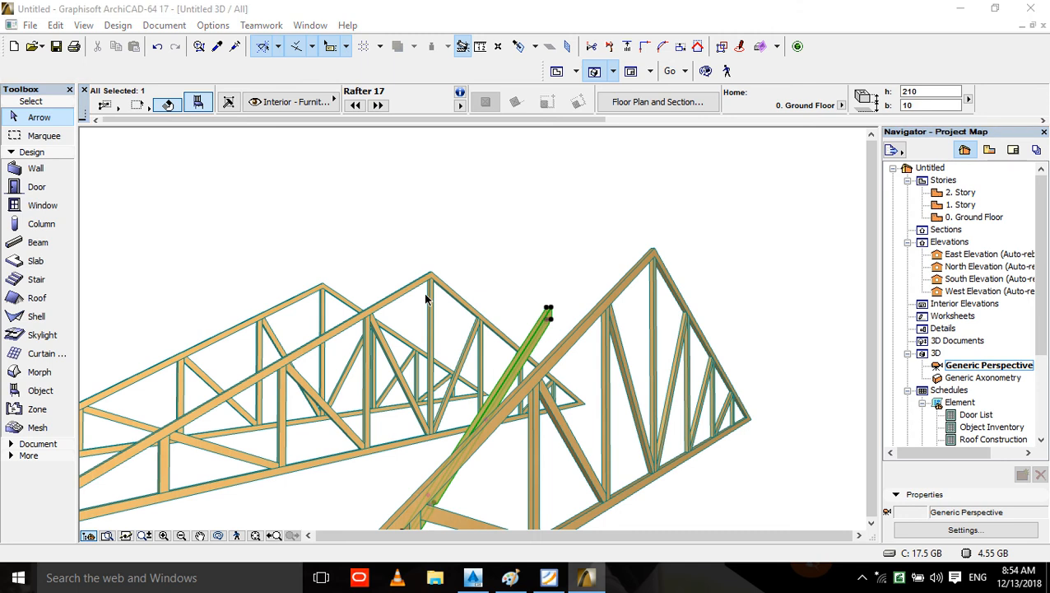
pyautogui.hotkey('ctrl', 't')
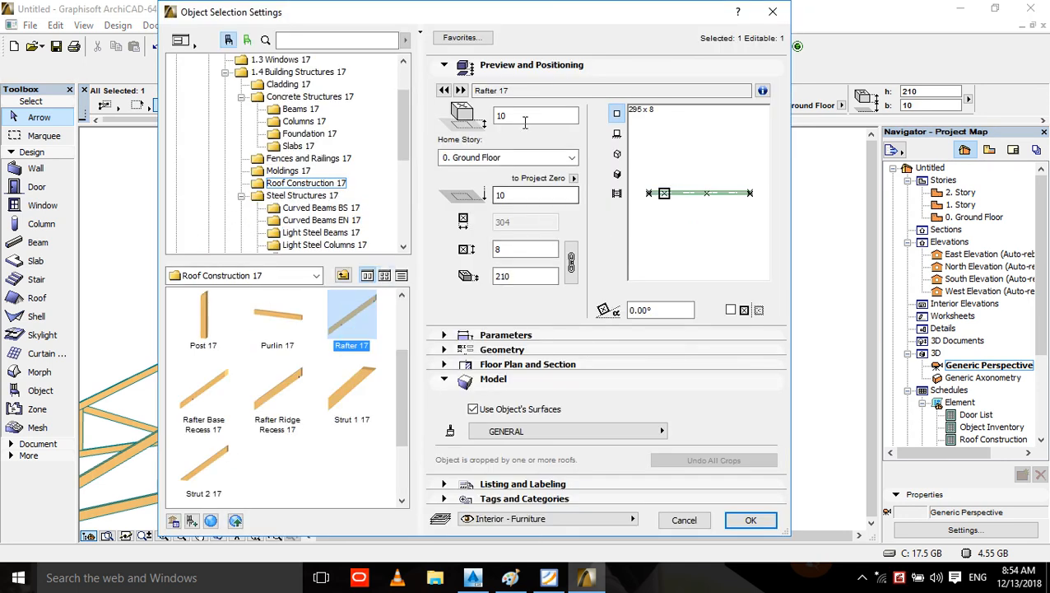
pyautogui.click(660, 310)
pyautogui.doubleClick(660, 310)
pyautogui.write('90')
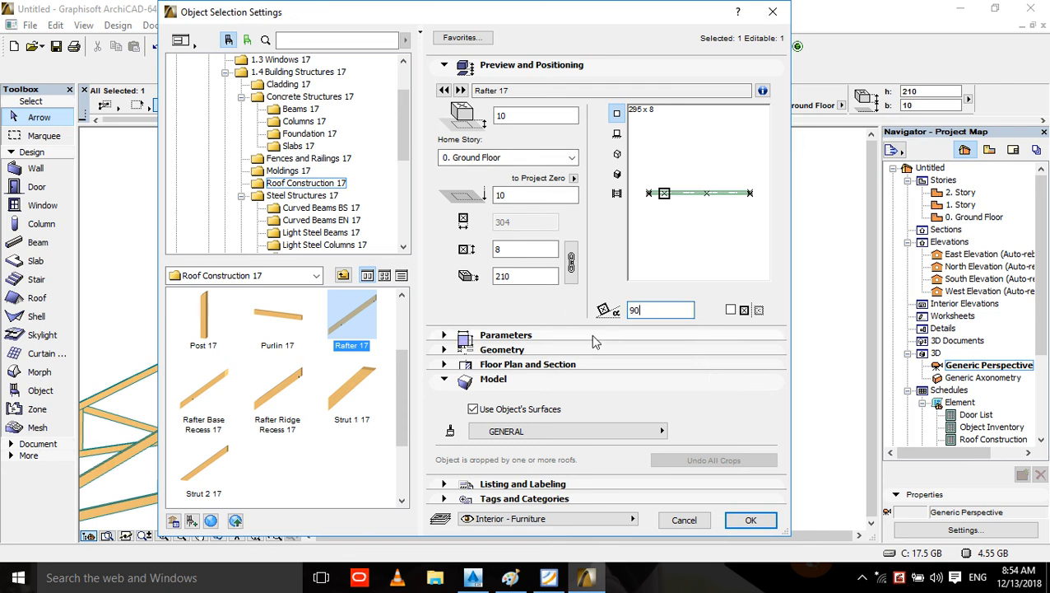
pyautogui.click(551, 275)
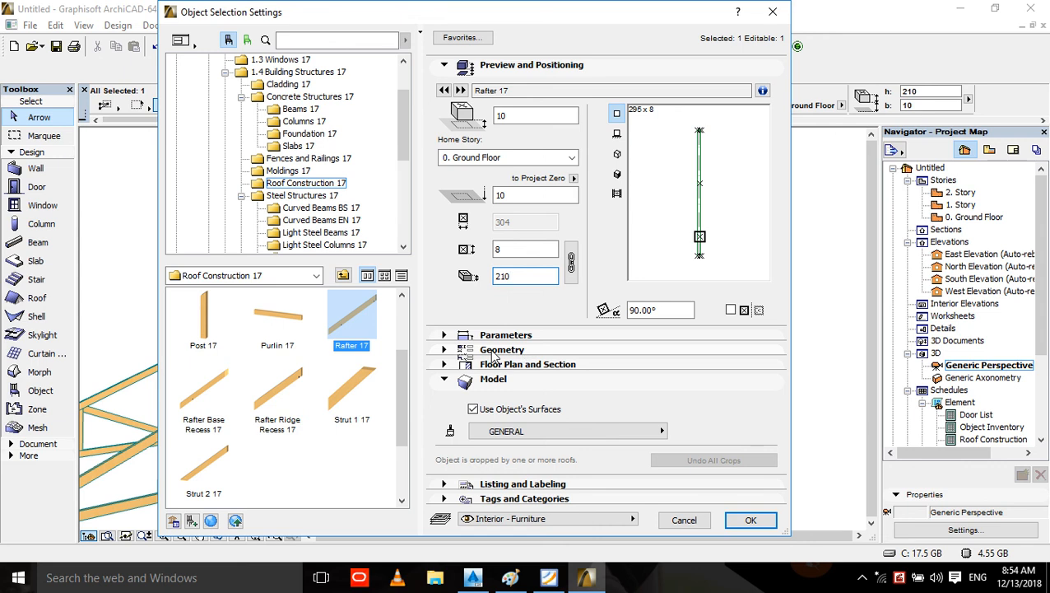
pyautogui.click(490, 337)
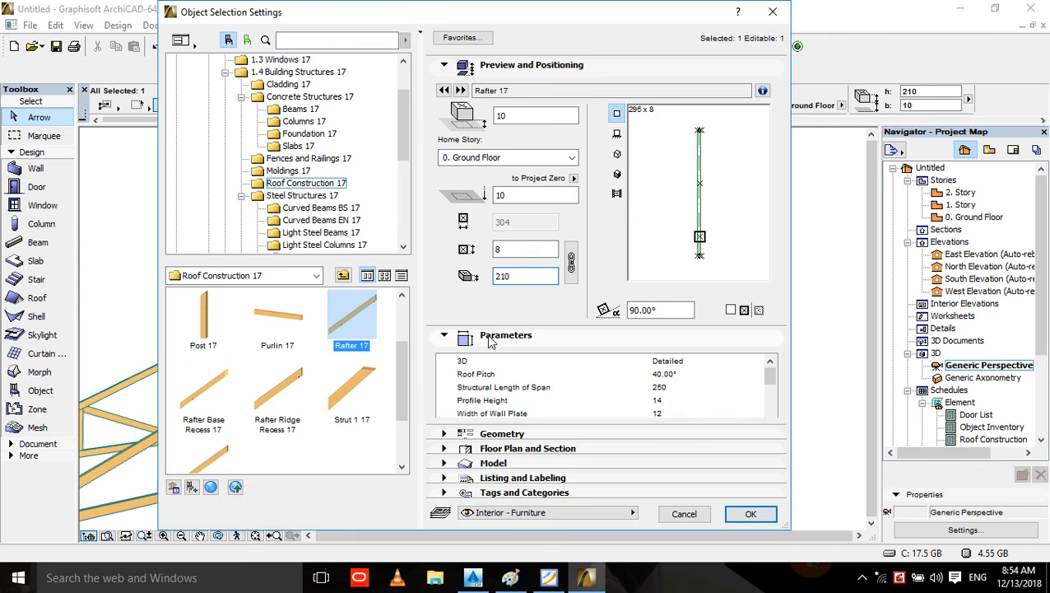
pyautogui.click(668, 376)
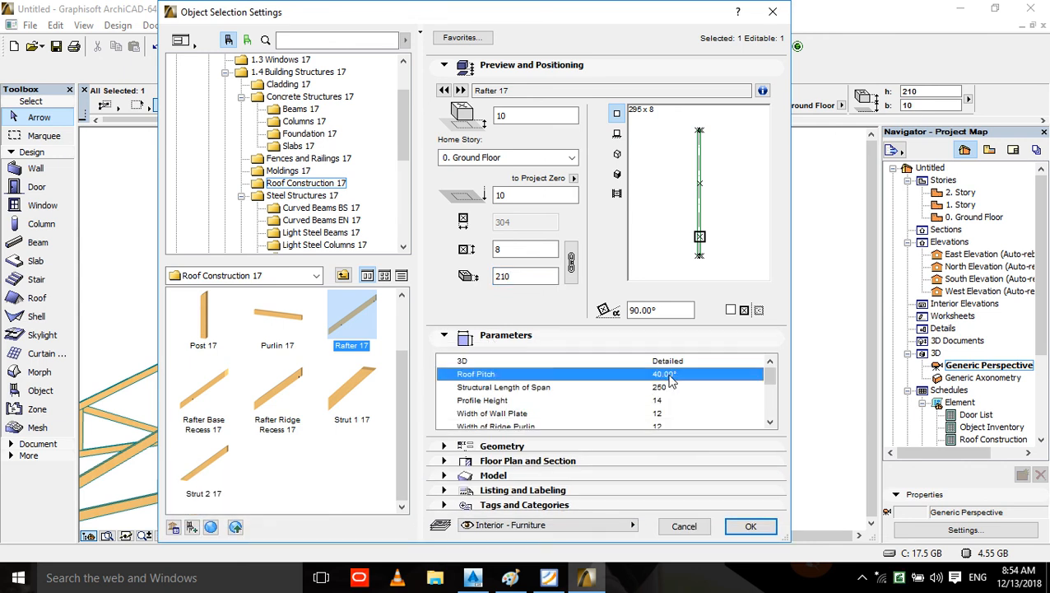
pyautogui.write('0')
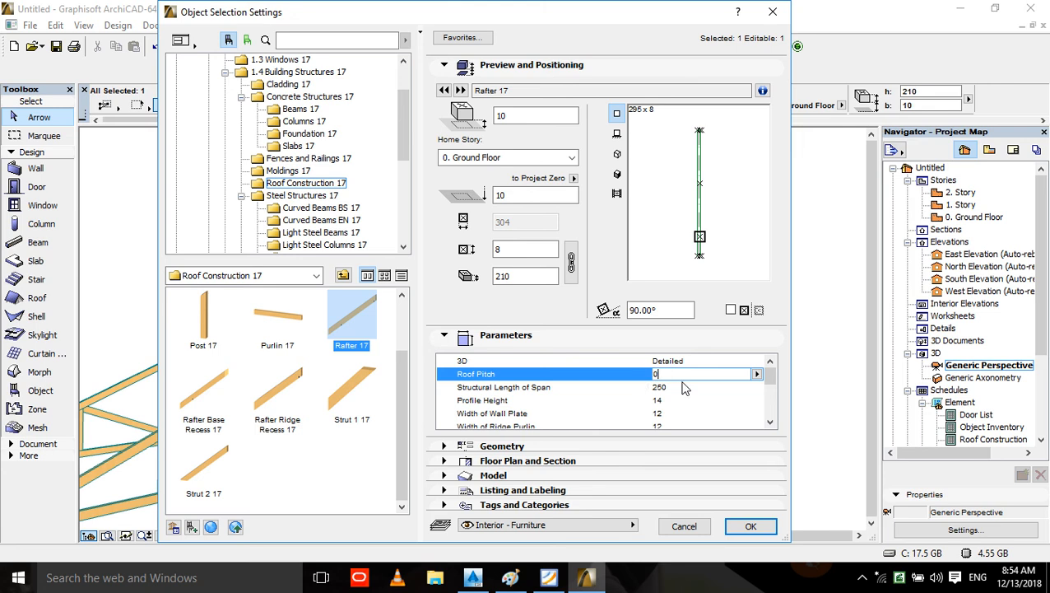
pyautogui.press('Return')
pyautogui.click(751, 527)
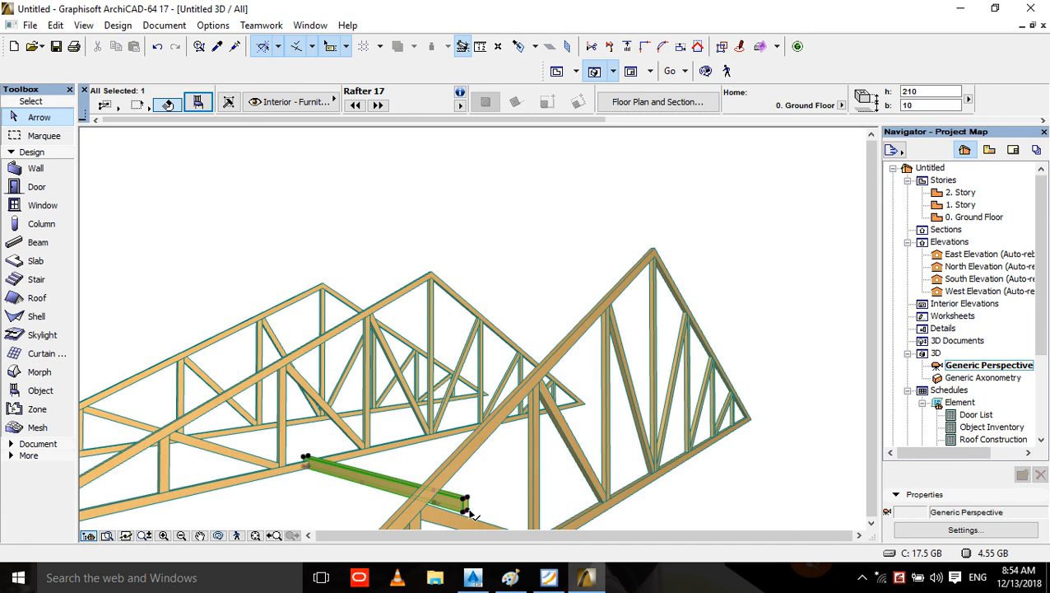
# - Move the rafter up by its end corner onto the front truss's sloping top chord, just below the ridge
pyautogui.click(465, 502)
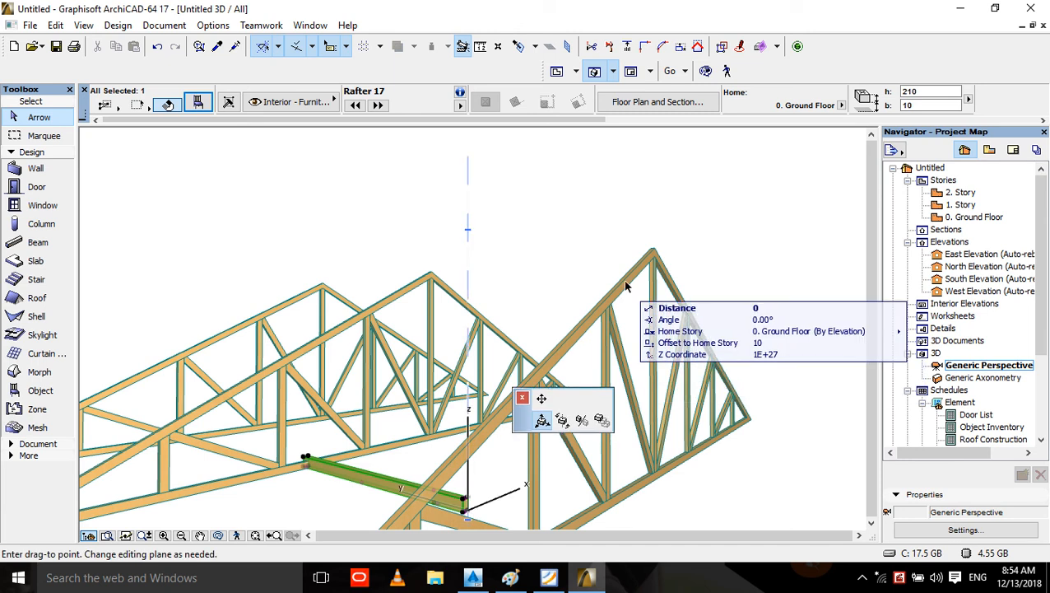
pyautogui.click(624, 278)
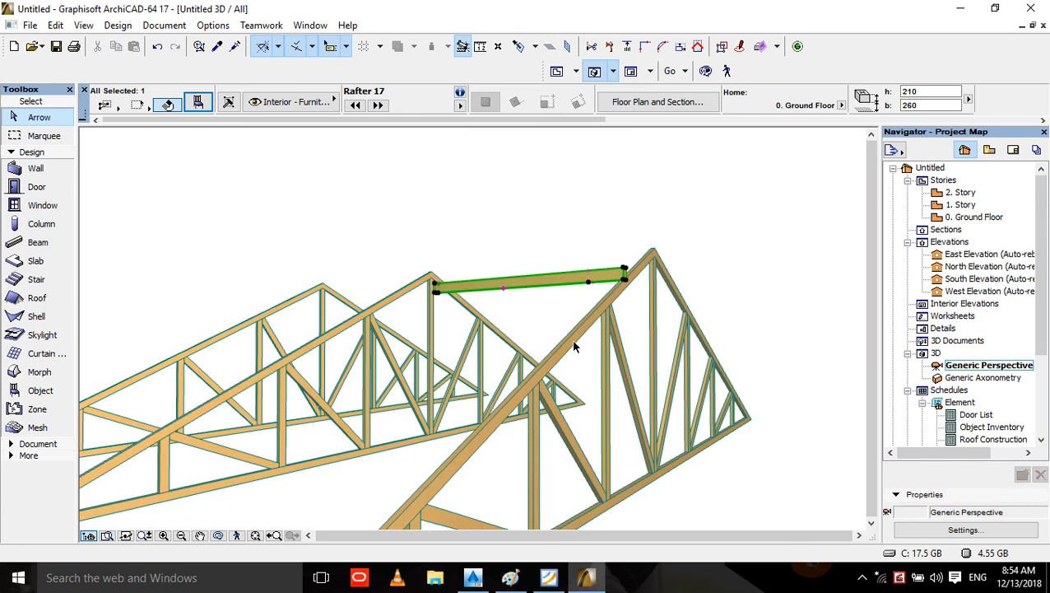
pyautogui.click(705, 71)
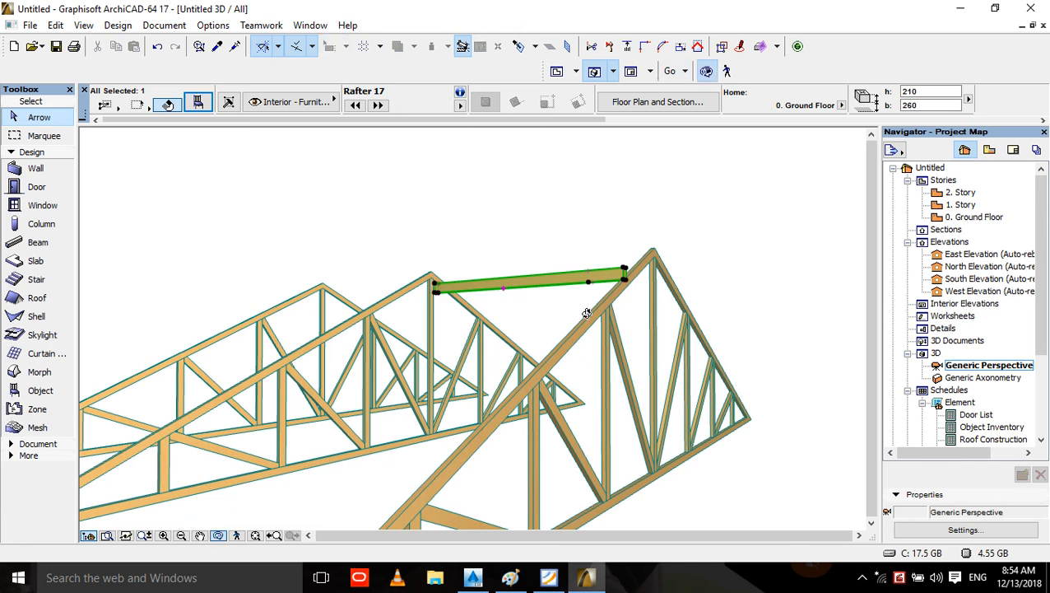
pyautogui.moveTo(586, 311); pyautogui.dragTo(446, 275)
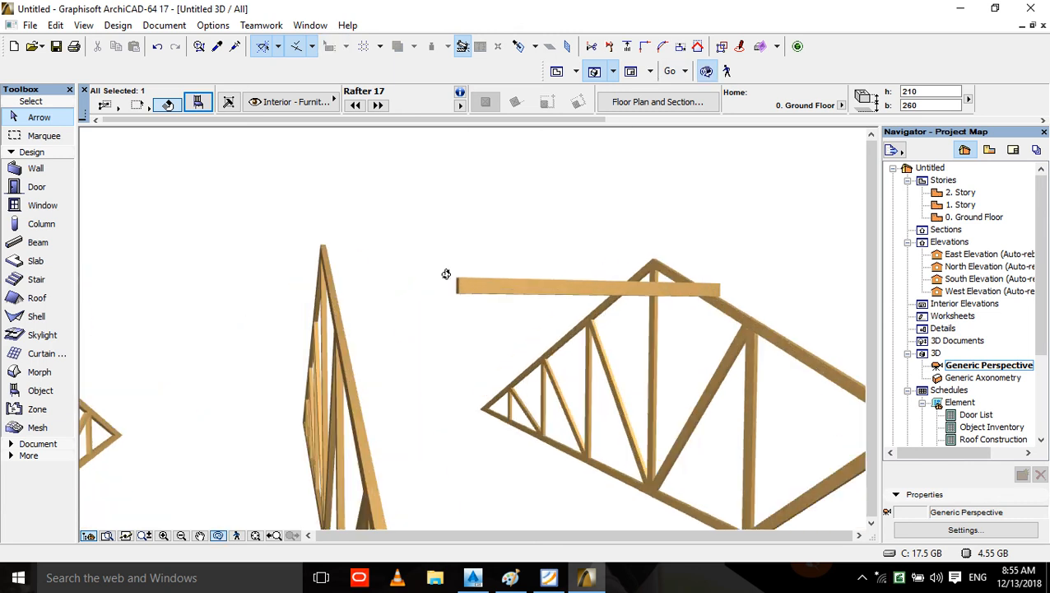
pyautogui.press('Escape')
pyautogui.scroll(2, 425, 291)
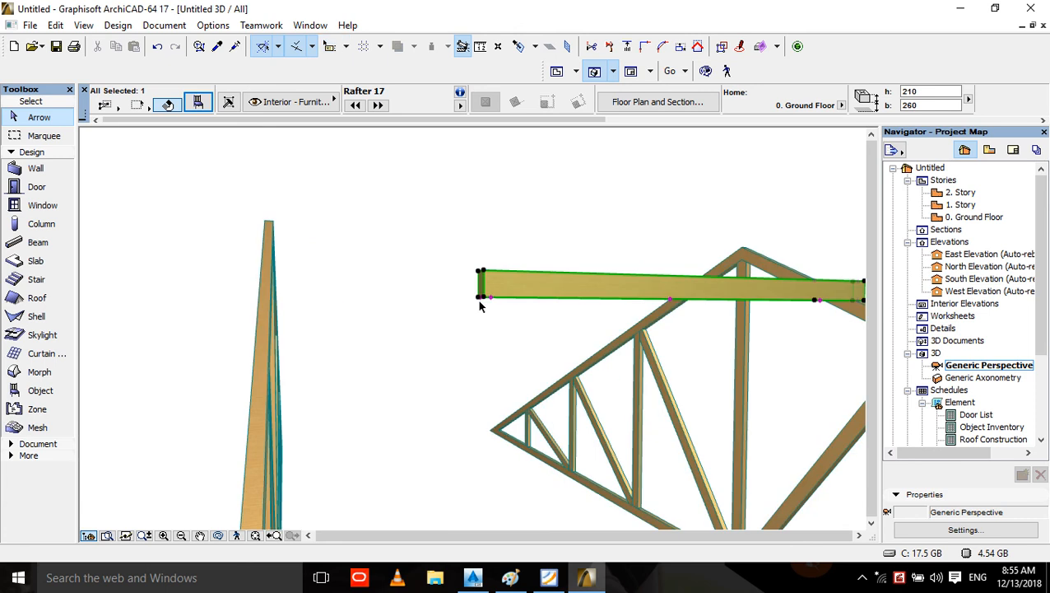
pyautogui.click(481, 296)
pyautogui.press('Escape')
pyautogui.press('Escape')
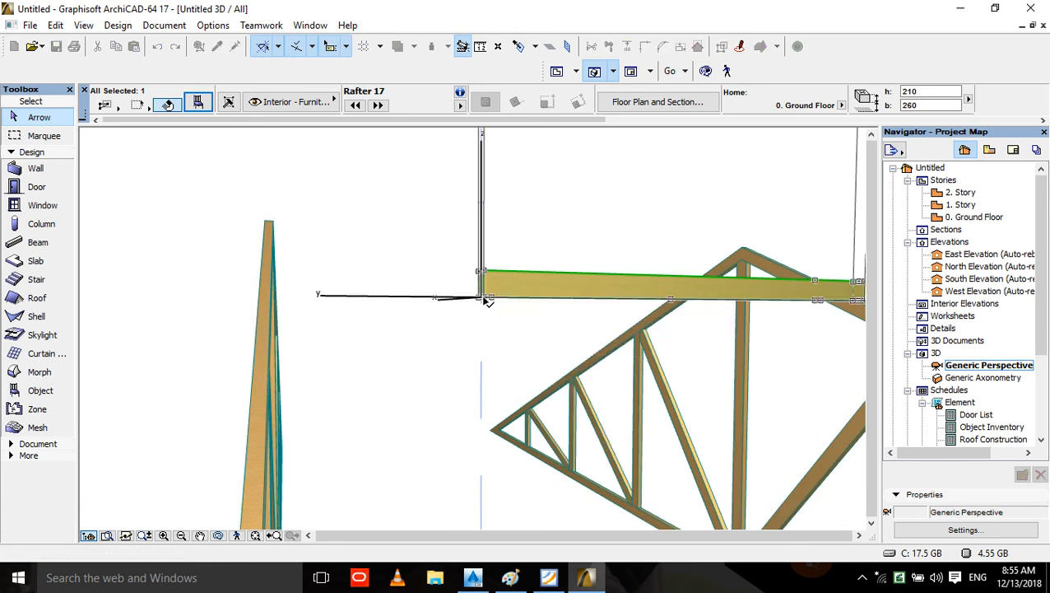
# - Stretch the rafter in the ground floor plan to the uppermost truss, giving a structural span of about 681
pyautogui.press('F2')
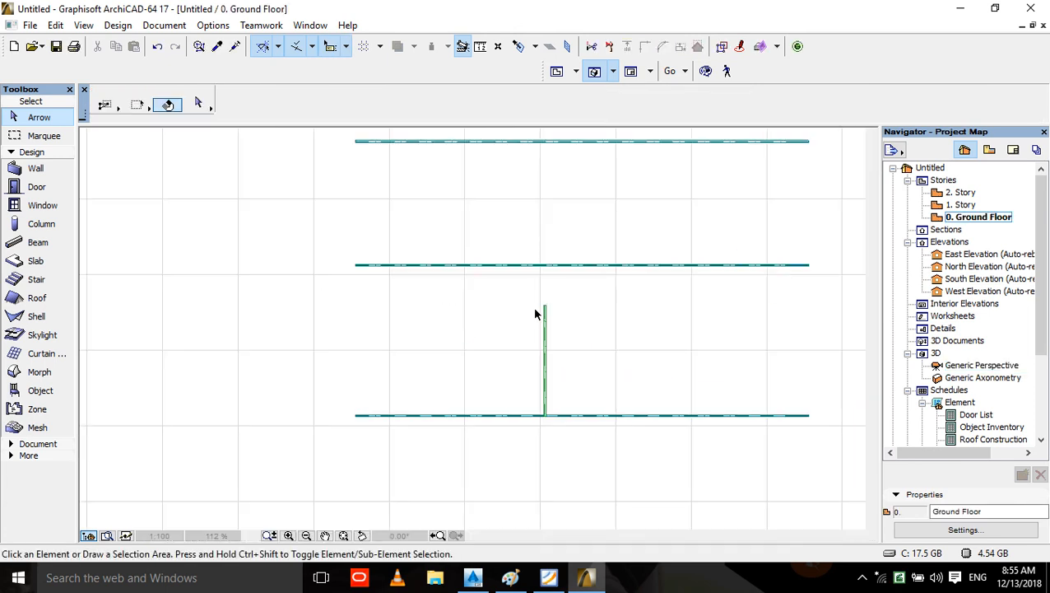
pyautogui.click(545, 310)
pyautogui.scroll(2, 548, 294)
pyautogui.scroll(3, 549, 314)
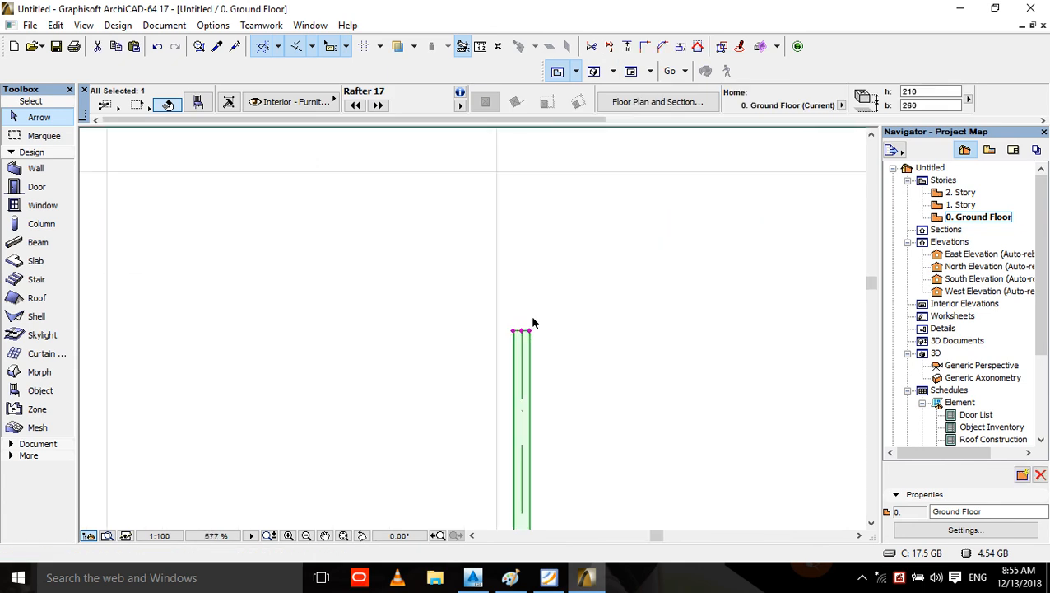
pyautogui.click(521, 331)
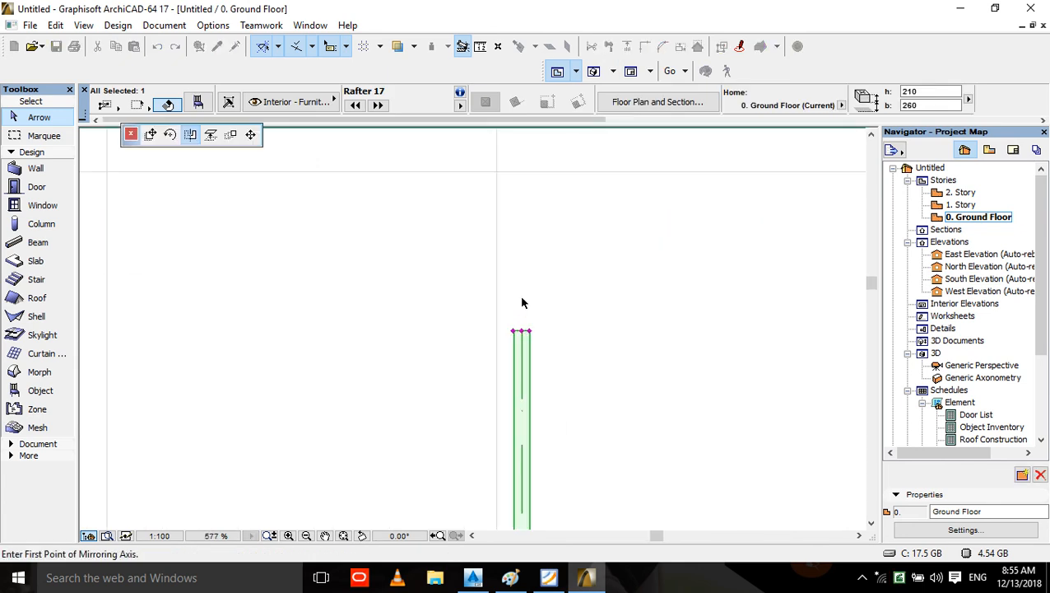
pyautogui.click(257, 143)
pyautogui.scroll(-7, 574, 471)
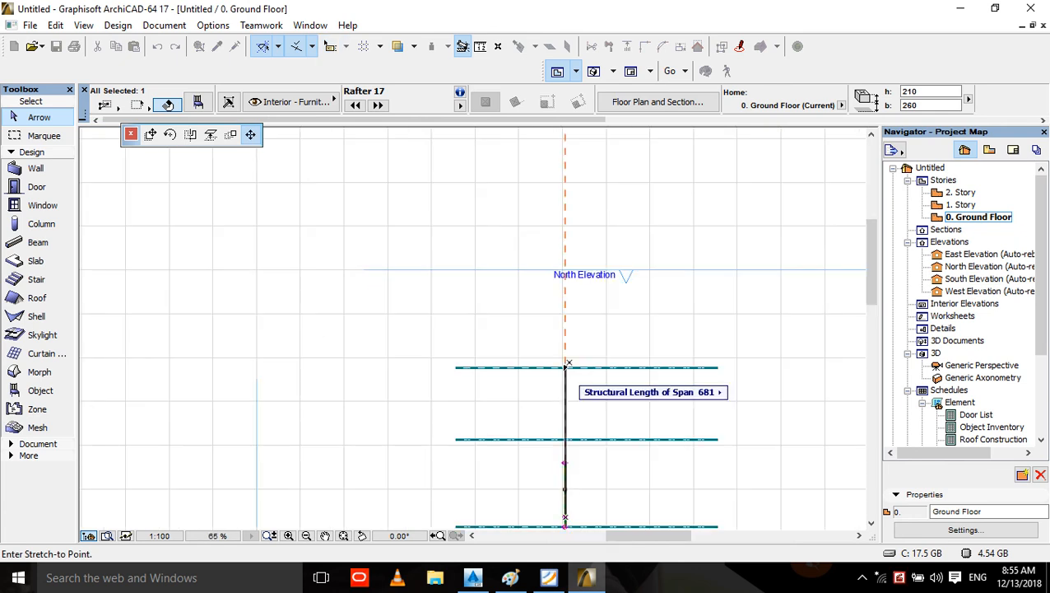
pyautogui.click(565, 367)
pyautogui.click(573, 397)
pyautogui.scroll(2, 572, 402)
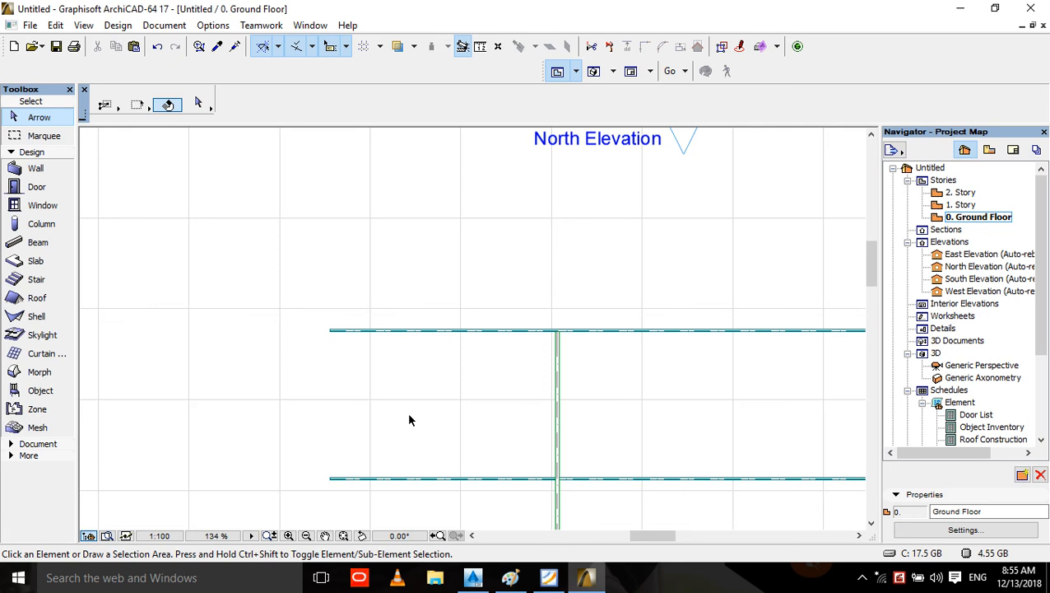
# - Inspect in 3D how the lengthened rafter runs across the three wood trusses
pyautogui.press('F3')
pyautogui.scroll(-5, 494, 329)
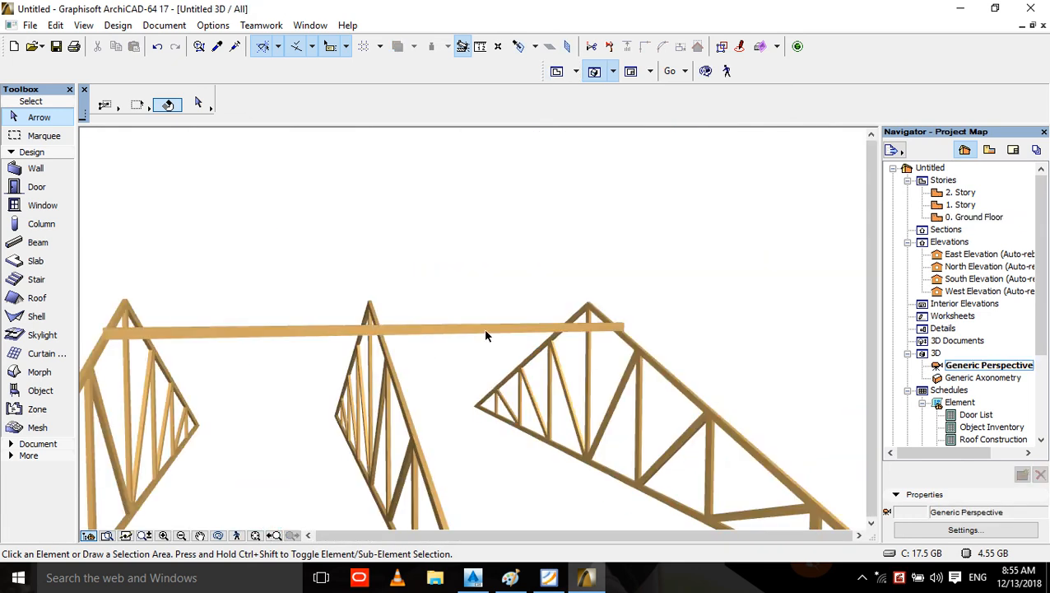
pyautogui.click(705, 70)
pyautogui.moveTo(650, 165); pyautogui.dragTo(312, 356)
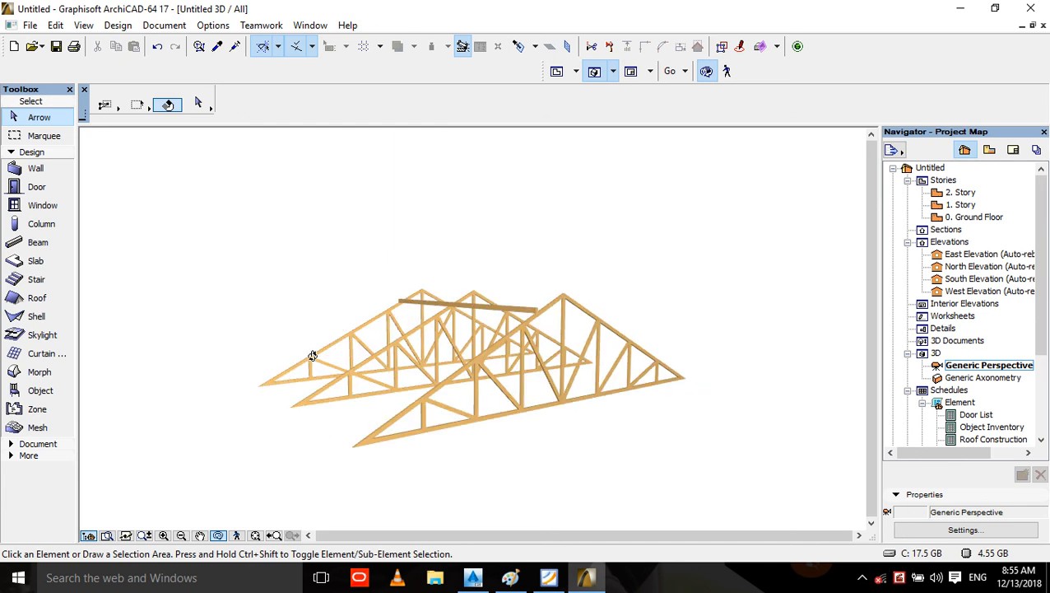
pyautogui.moveTo(312, 356); pyautogui.dragTo(337, 367)
pyautogui.scroll(4, 474, 311)
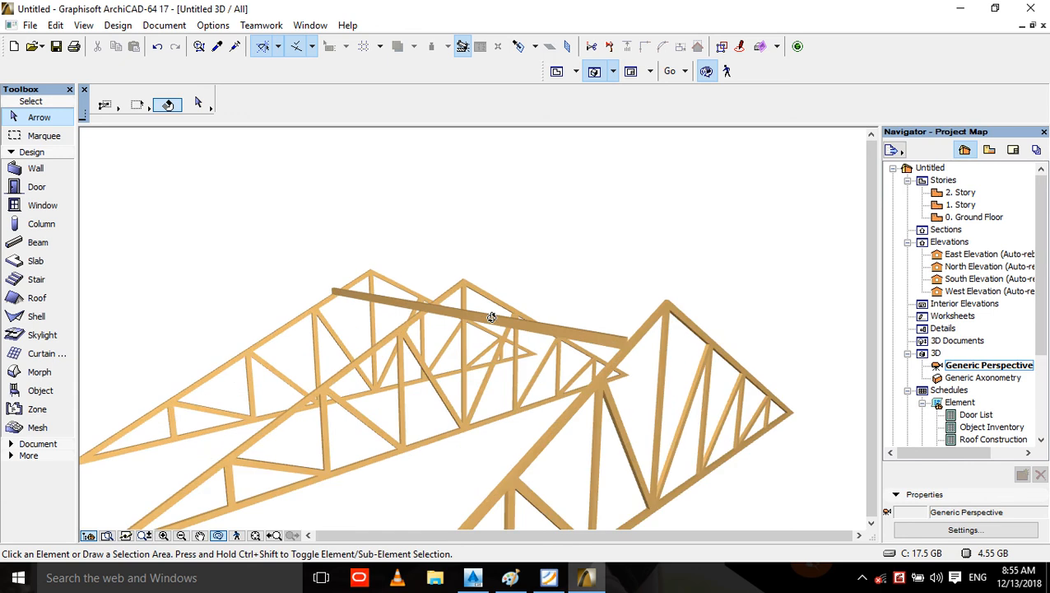
pyautogui.scroll(5, 706, 260)
pyautogui.moveTo(706, 260); pyautogui.dragTo(414, 428)
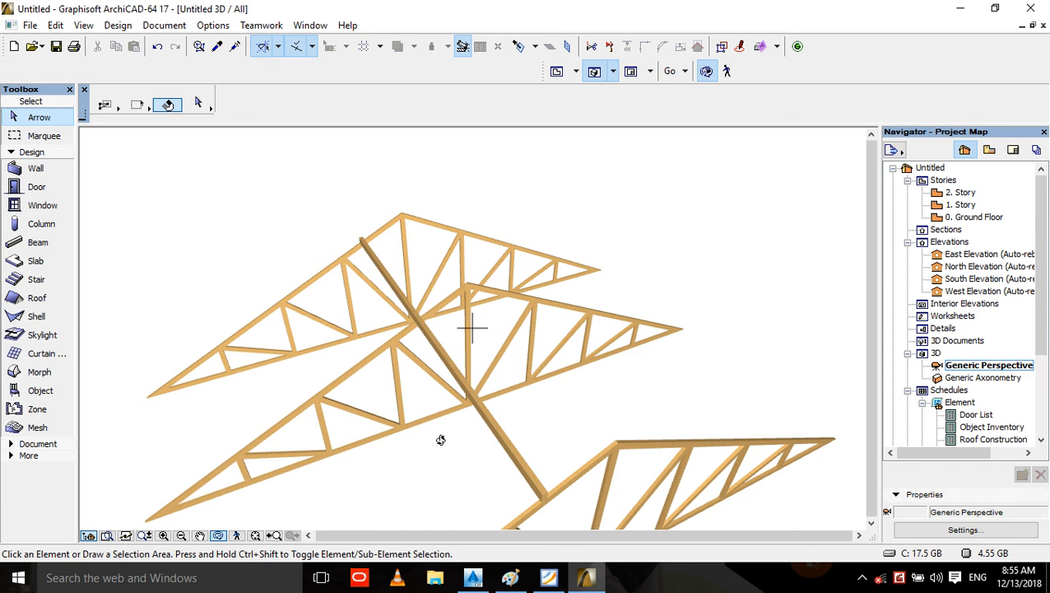
# - Return to the ground floor plan and start creating a new stair from the Stair tool's default settings
pyautogui.press('F2')
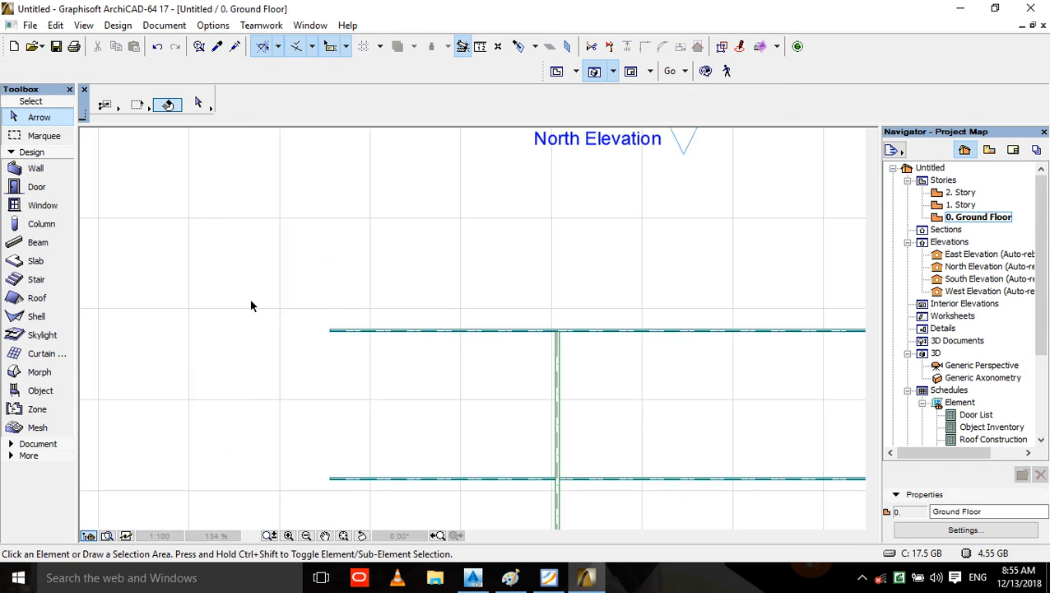
pyautogui.click(50, 279)
pyautogui.click(197, 103)
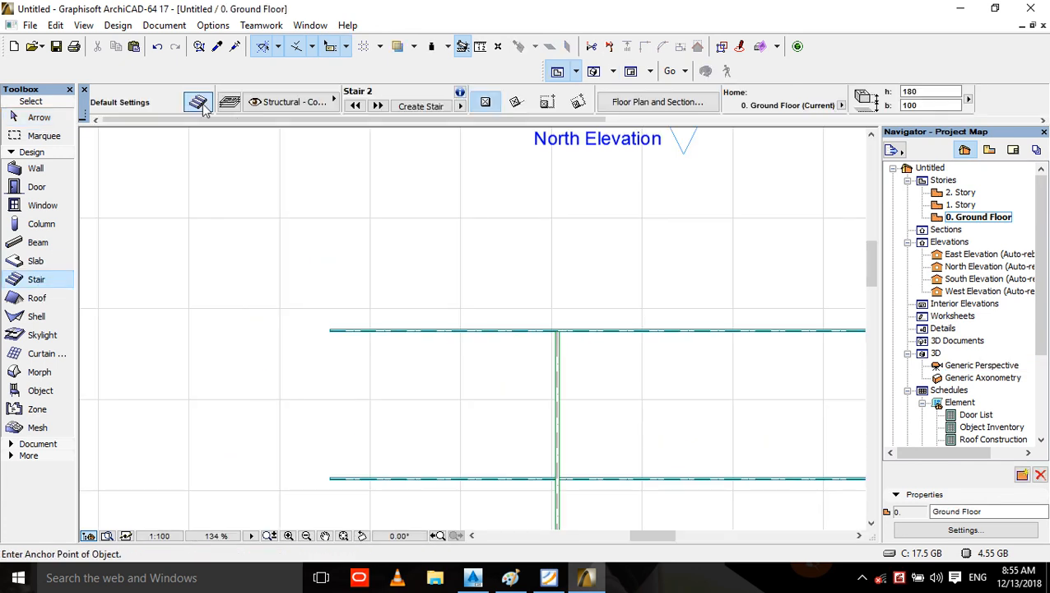
pyautogui.hotkey('ctrl', 't')
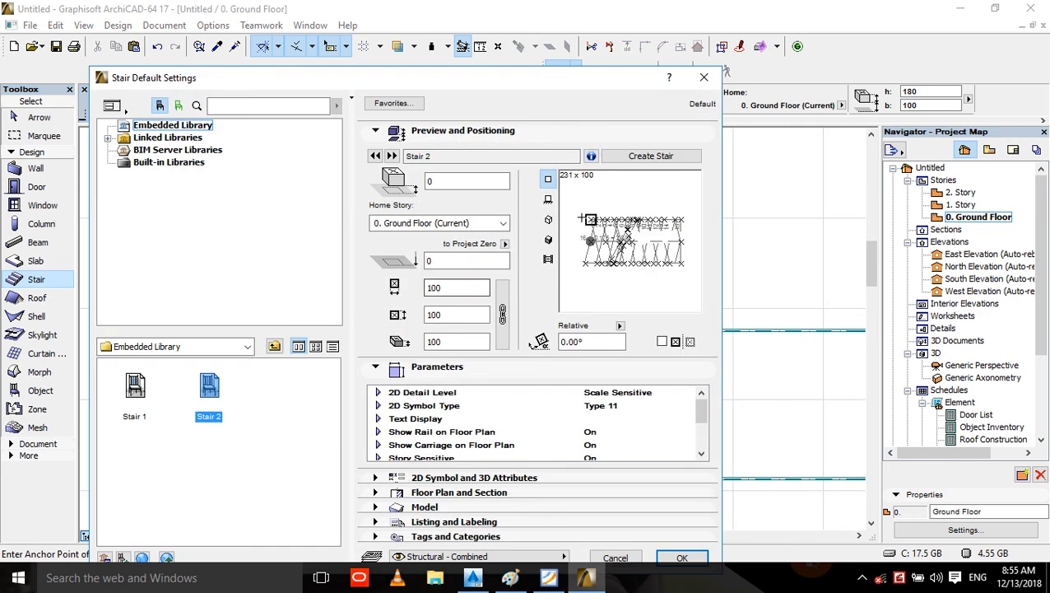
pyautogui.click(646, 157)
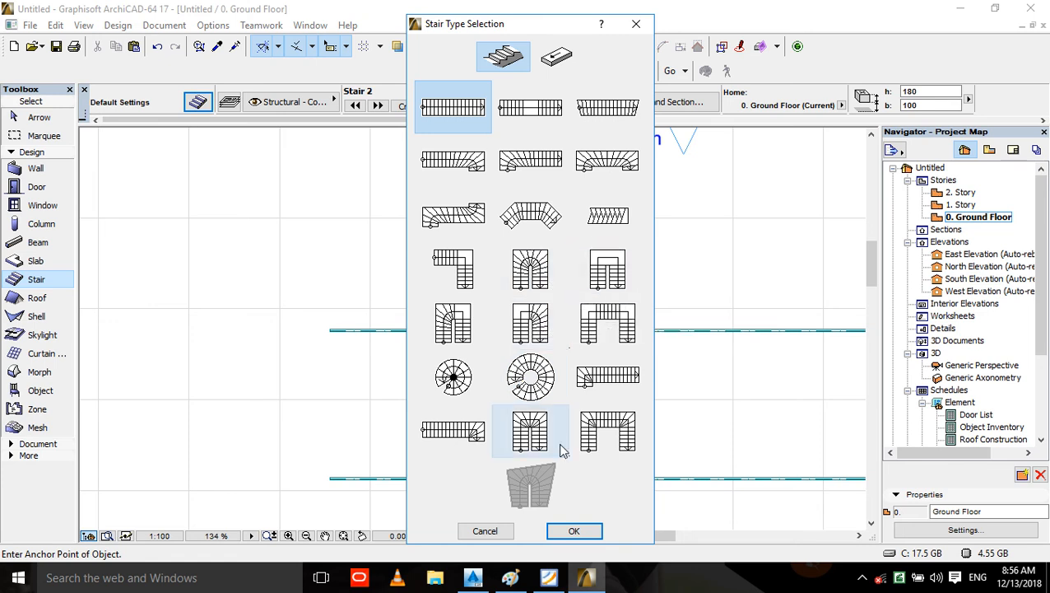
# - Switch to Paint, sketch an upright rectangle with a horizontal rectangle on either side of its top, and return to ArchiCAD
pyautogui.click(510, 577)
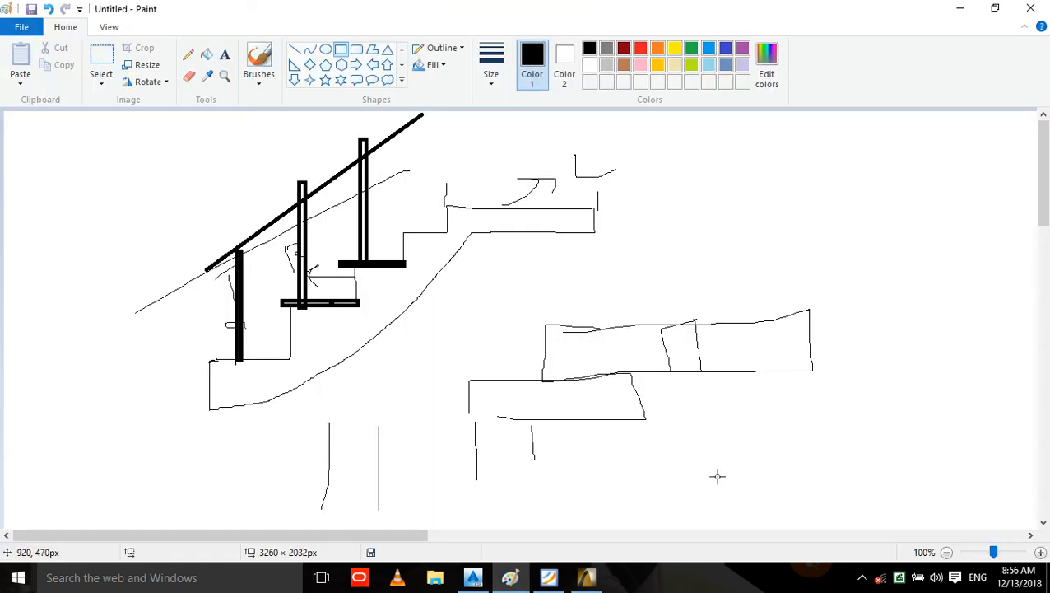
pyautogui.moveTo(910, 475); pyautogui.dragTo(721, 280)
pyautogui.moveTo(912, 309); pyautogui.dragTo(1031, 275)
pyautogui.click(960, 359)
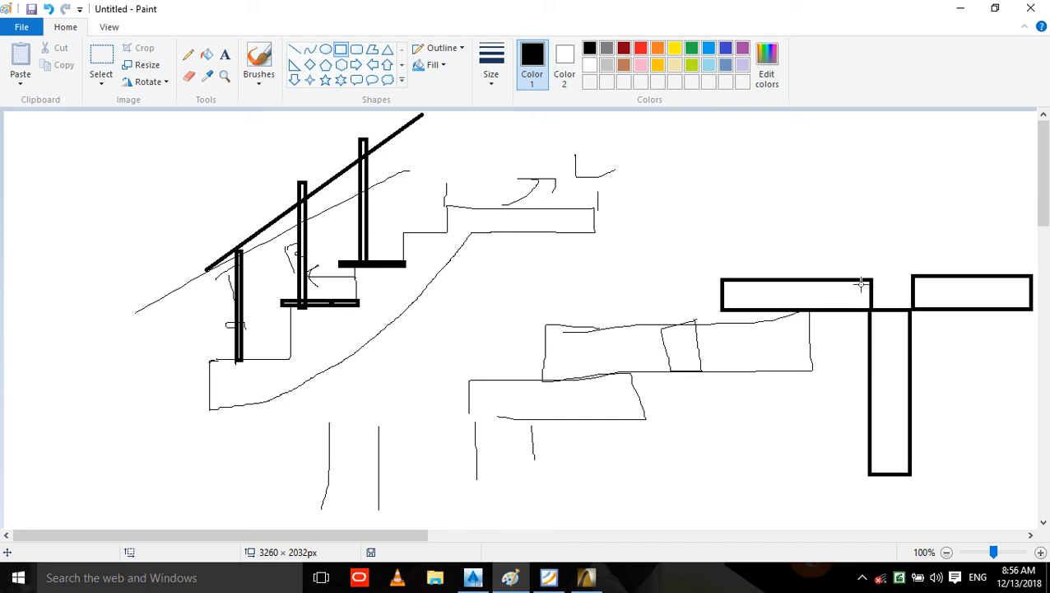
pyautogui.click(961, 9)
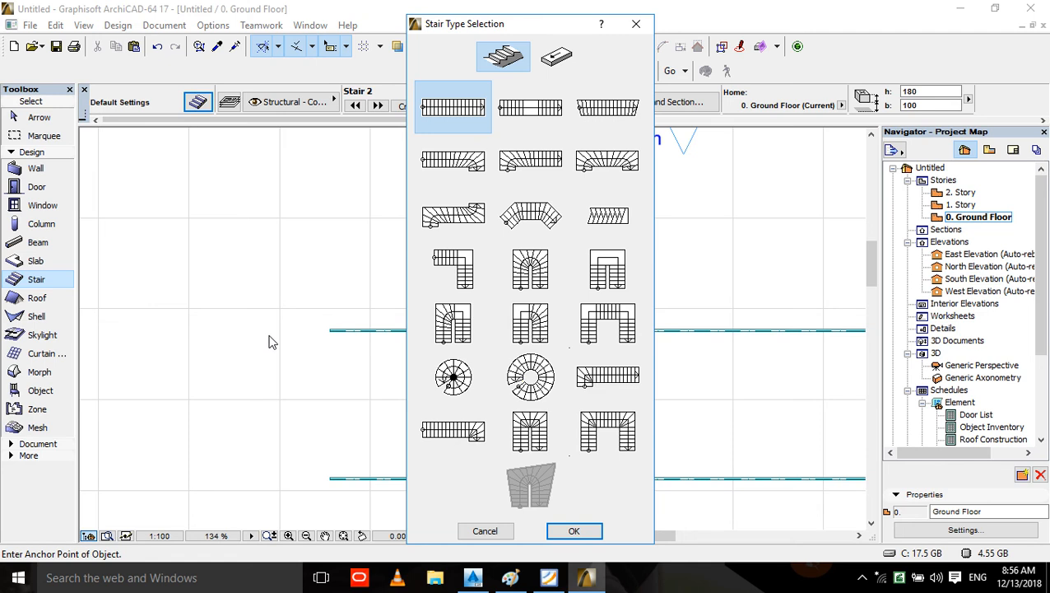
# - Accept the straight-flight stair type, set its total height to 150, and save the new stair
pyautogui.click(572, 531)
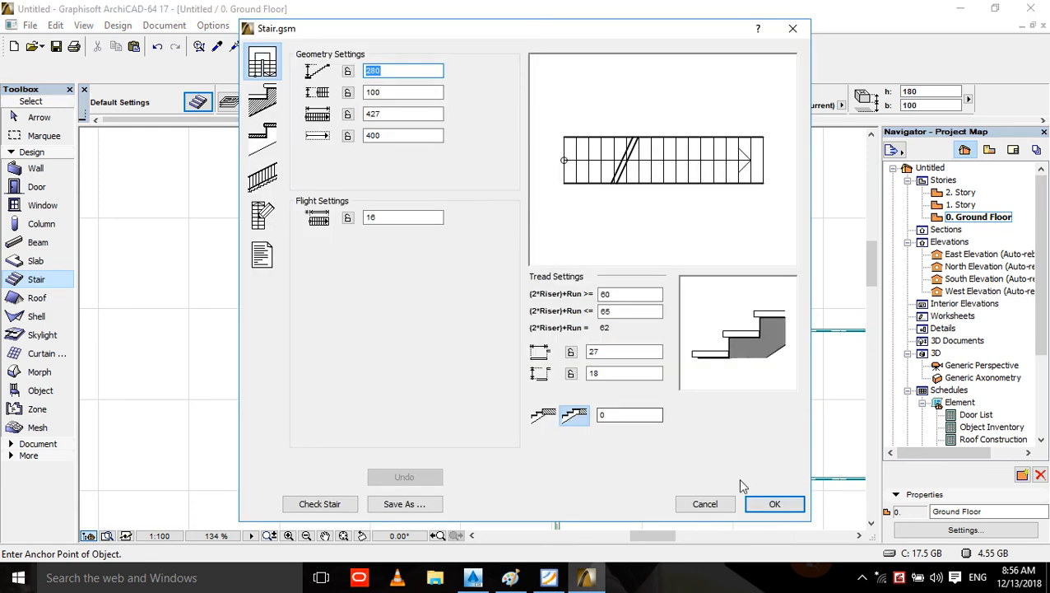
pyautogui.click(761, 509)
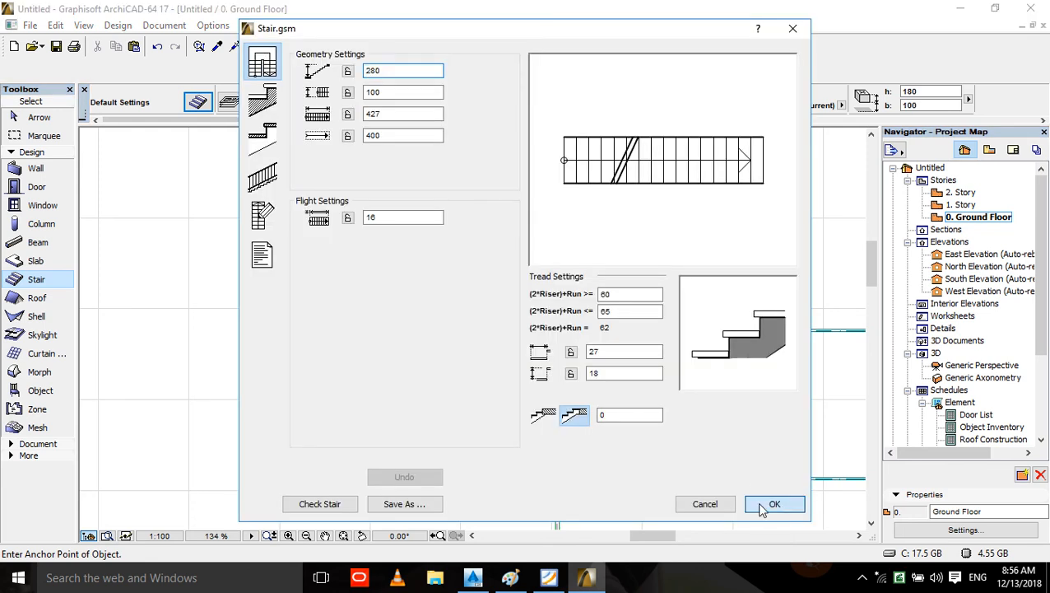
pyautogui.moveTo(417, 72); pyautogui.dragTo(338, 74)
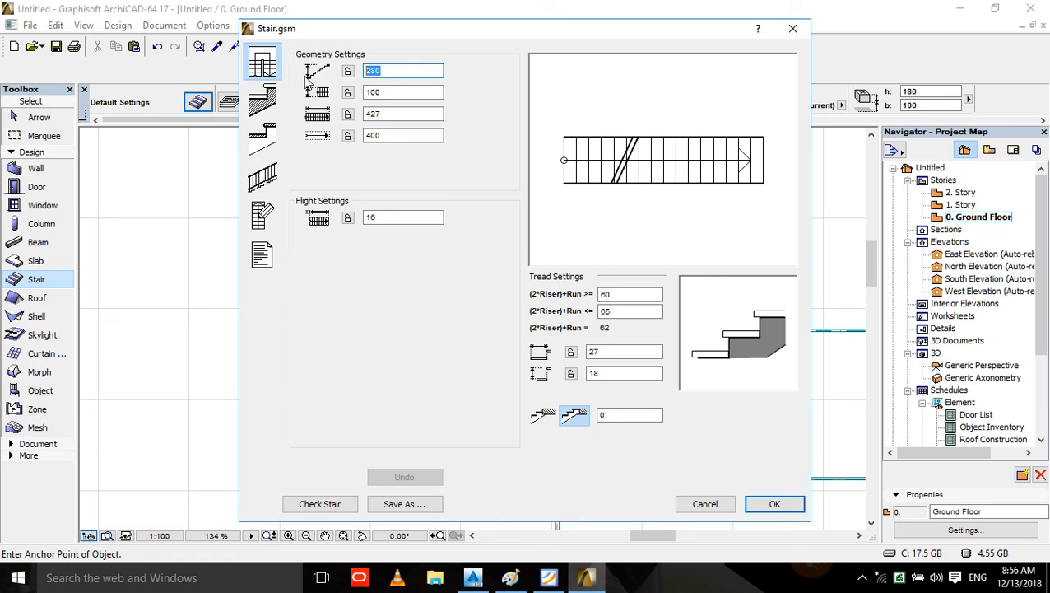
pyautogui.write('150')
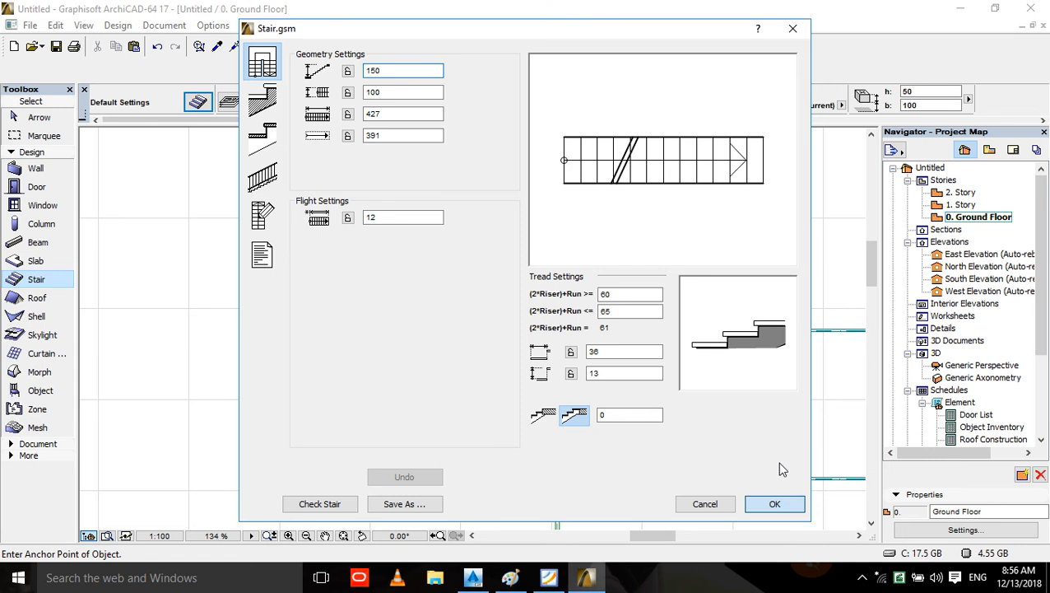
pyautogui.click(774, 504)
pyautogui.click(670, 364)
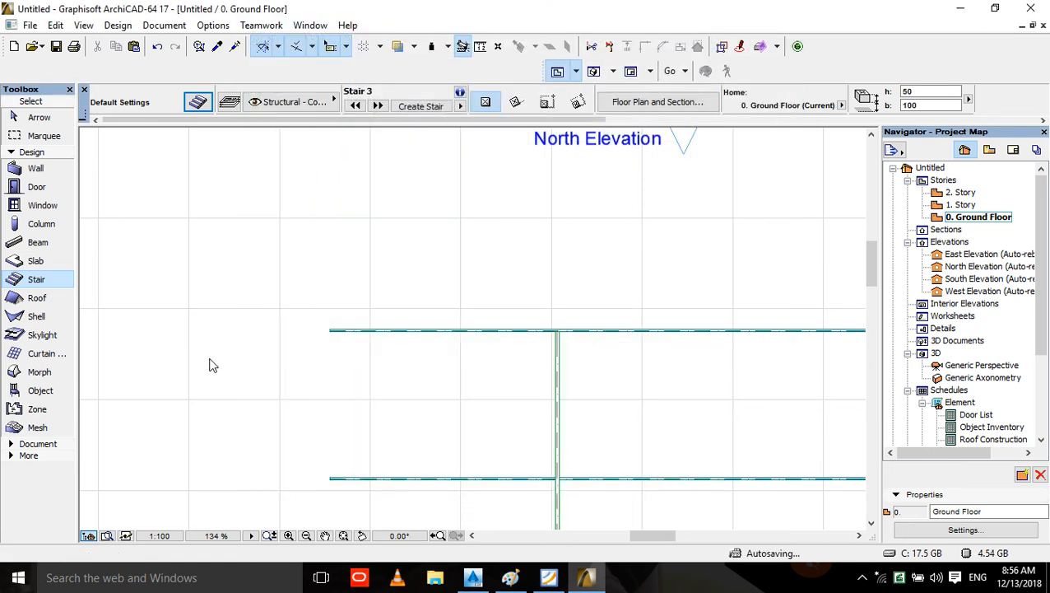
# - Place the new stair on the ground floor plan beside the trusses, and delete the trusses, the rafter and the older stair
pyautogui.click(210, 381)
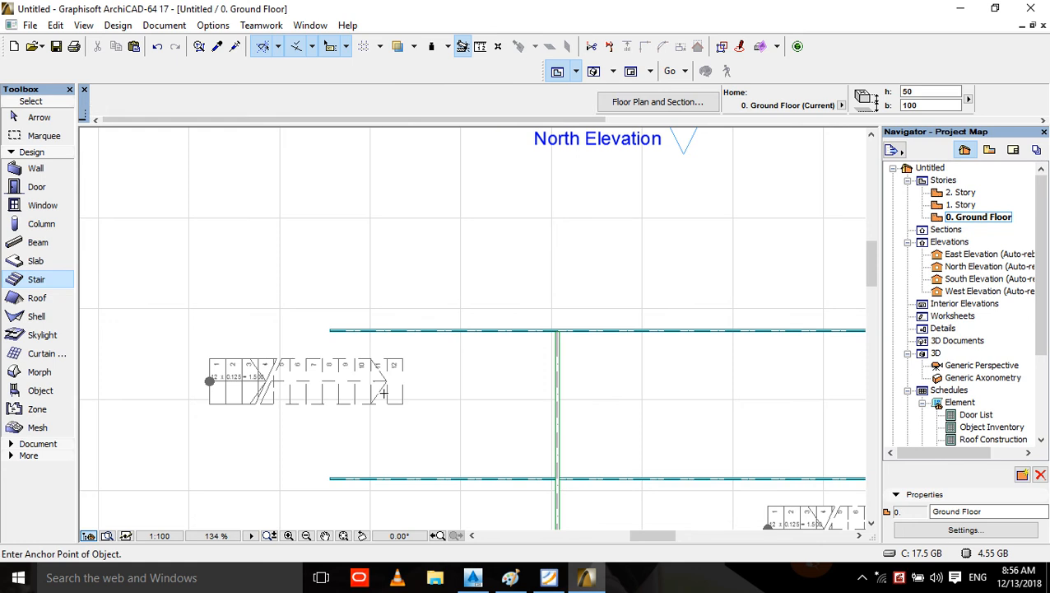
pyautogui.moveTo(550, 377); pyautogui.dragTo(497, 274, button='middle')
pyautogui.click(486, 241)
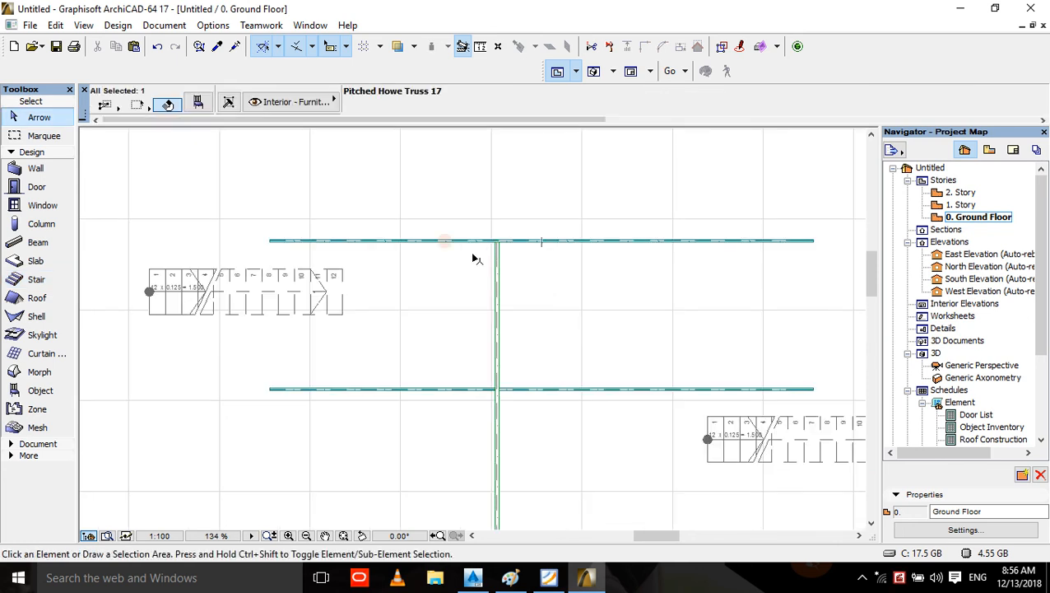
pyautogui.press('Delete')
pyautogui.scroll(-2, 480, 279)
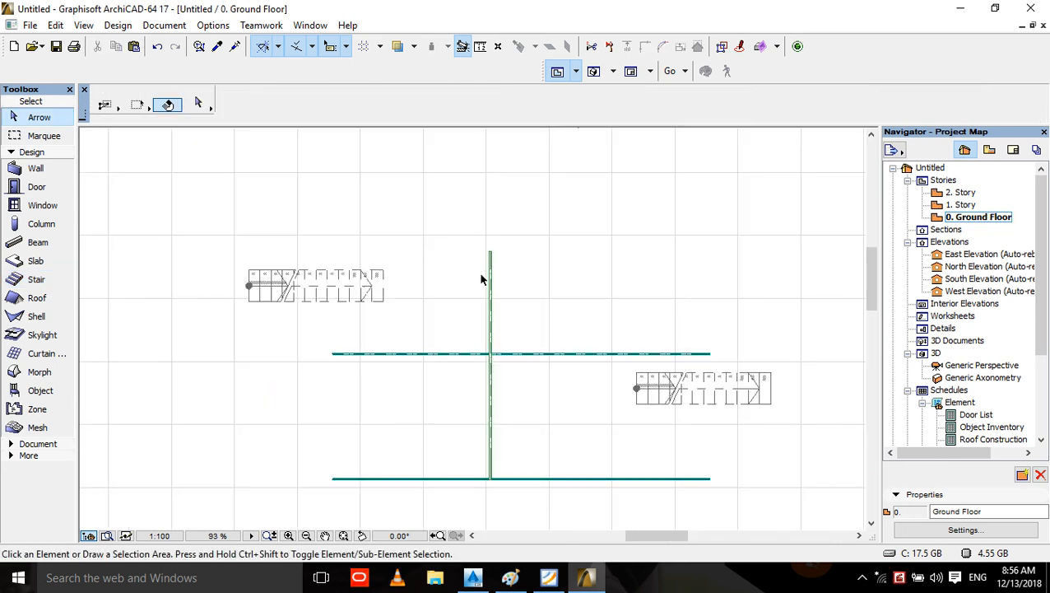
pyautogui.click(821, 213)
pyautogui.click(416, 489)
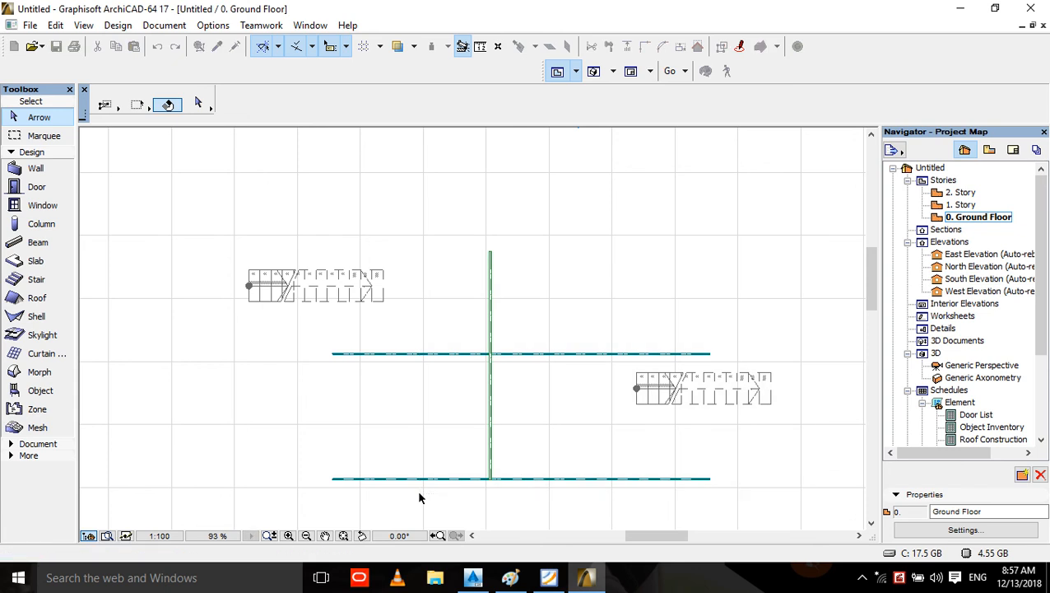
pyautogui.press('Delete')
pyautogui.scroll(4, 367, 279)
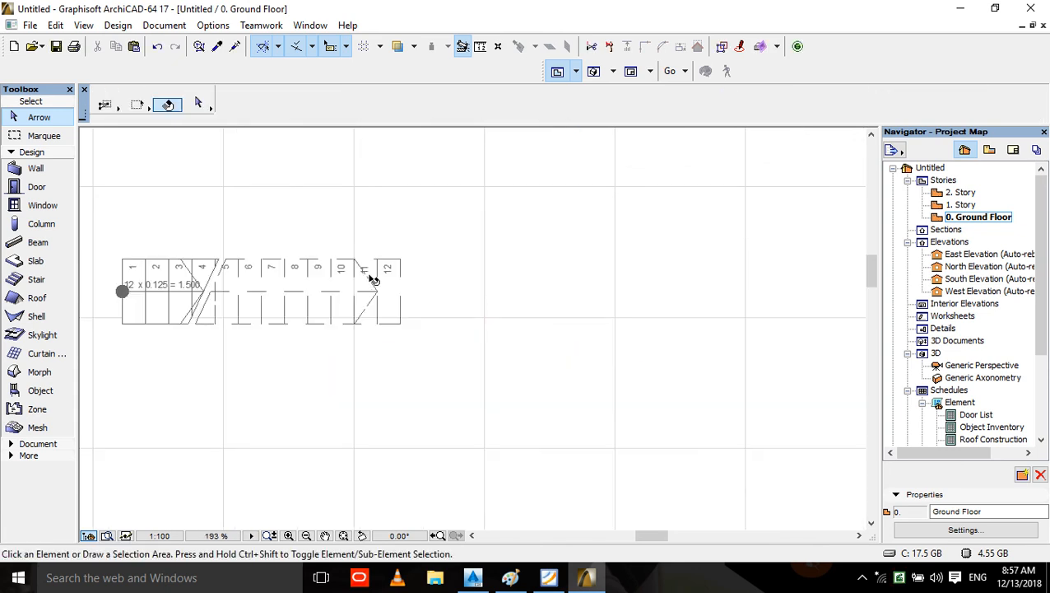
# - Mirror a copy of the stair about its lower long edge
pyautogui.click(378, 280)
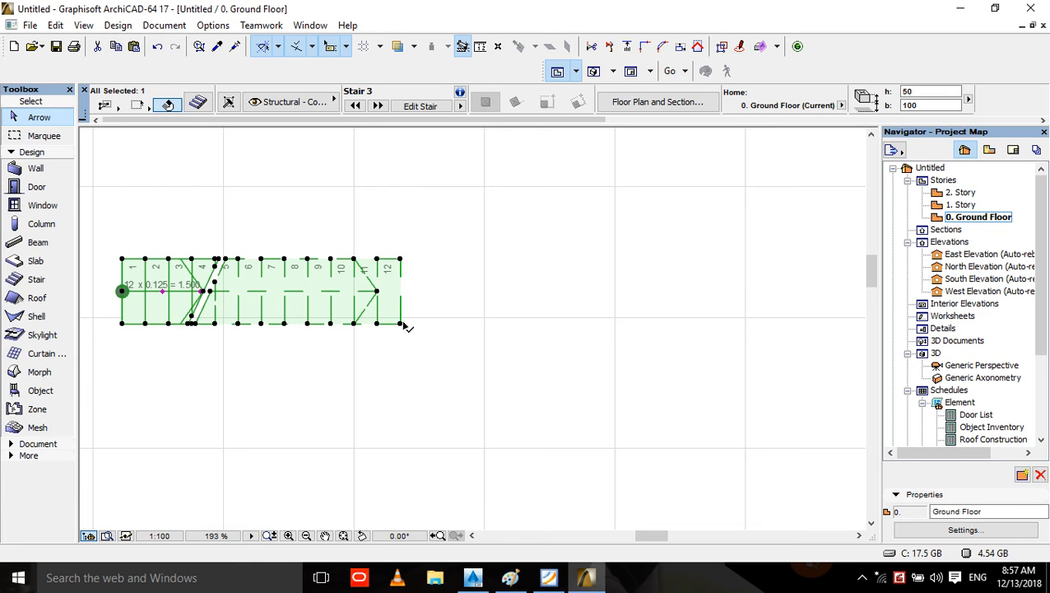
pyautogui.press('F3')
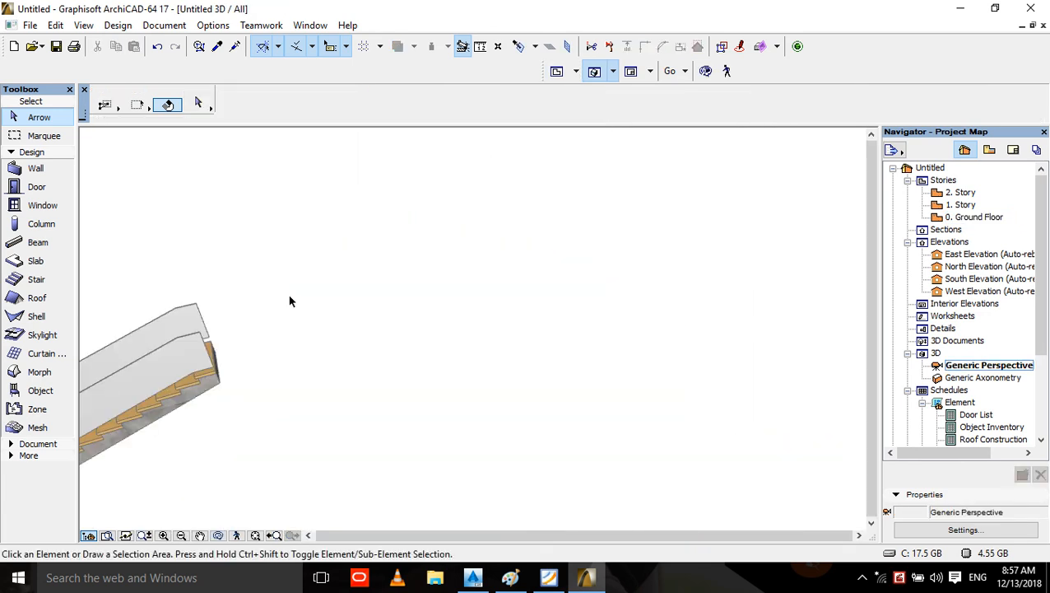
pyautogui.press('F2')
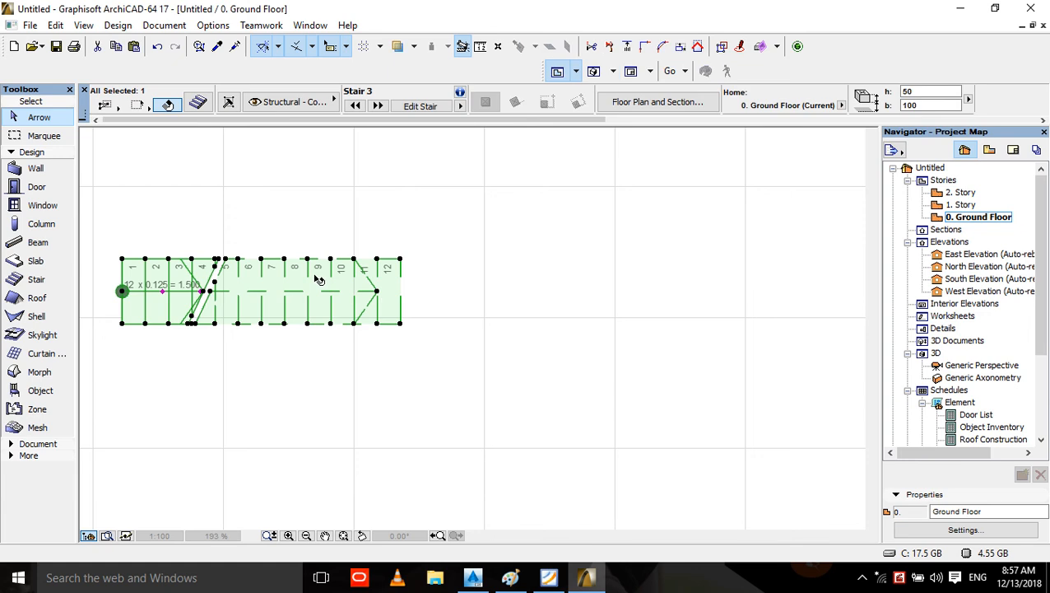
pyautogui.rightClick(403, 325)
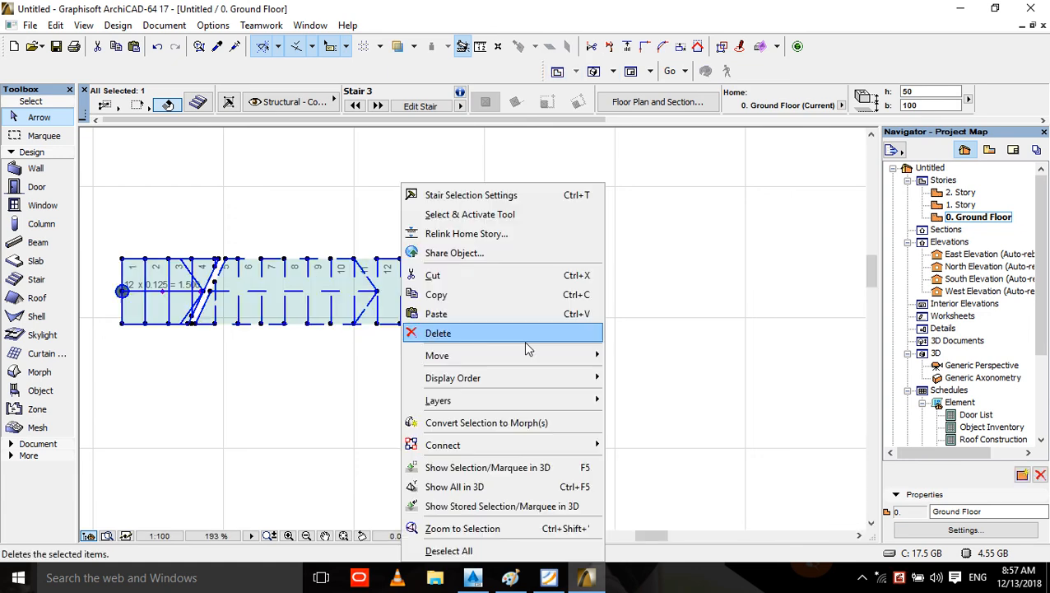
pyautogui.moveTo(547, 363)
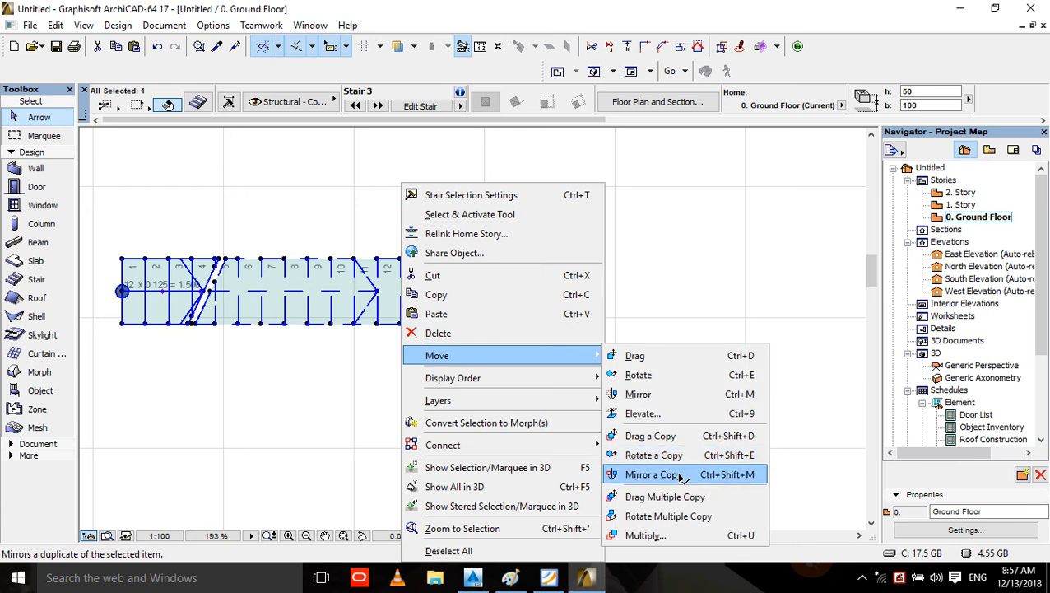
pyautogui.click(650, 474)
pyautogui.click(401, 324)
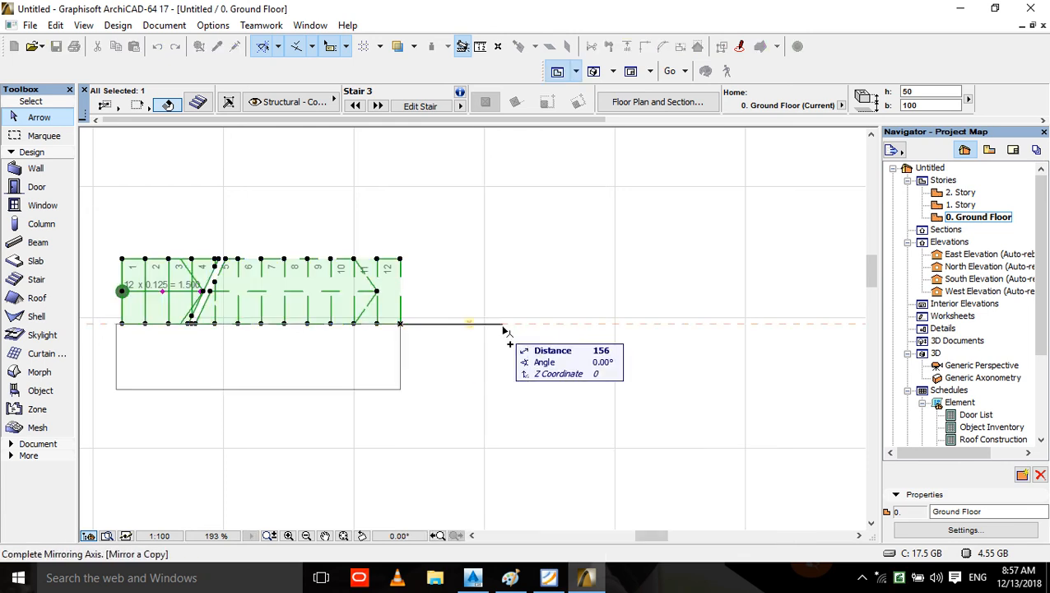
pyautogui.click(504, 327)
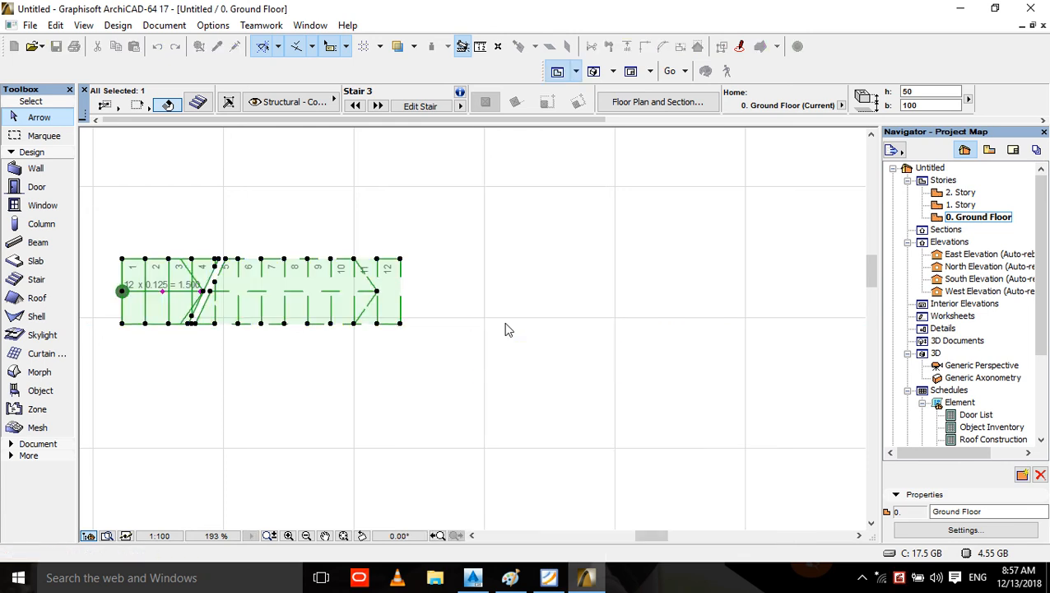
# - Rotate the mirrored stair copy 90° about its upper corner at step 12, so it stands perpendicular to the original flight
pyautogui.click(401, 326)
pyautogui.click(577, 247)
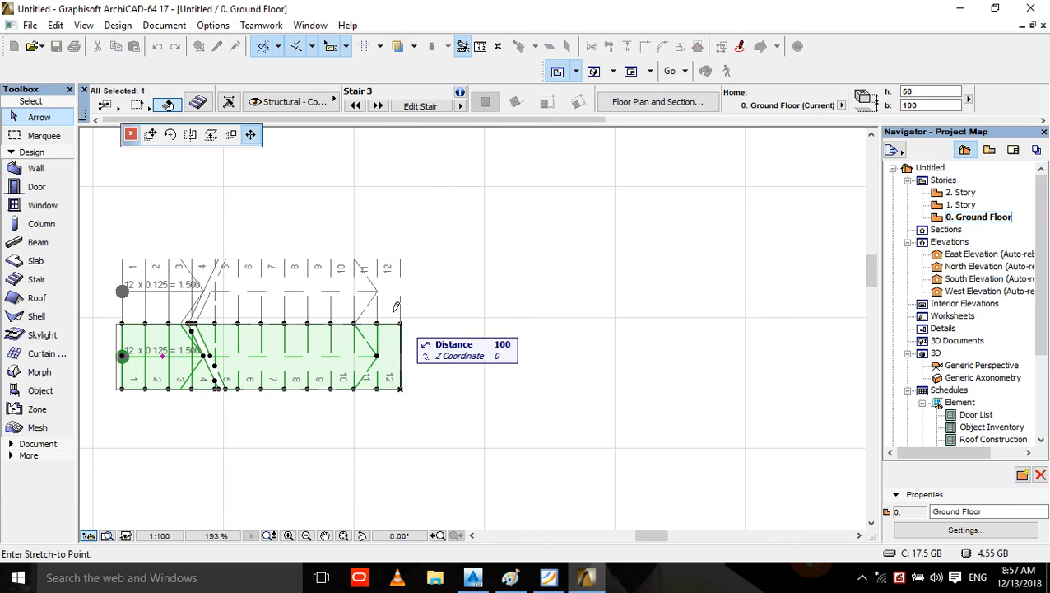
pyautogui.click(170, 134)
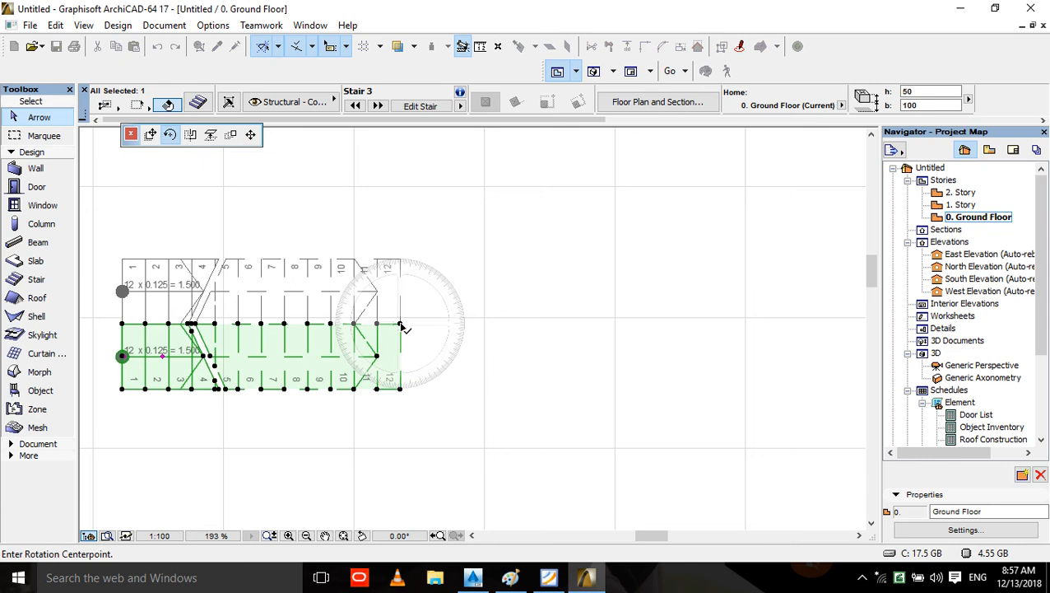
pyautogui.click(401, 325)
pyautogui.click(401, 212)
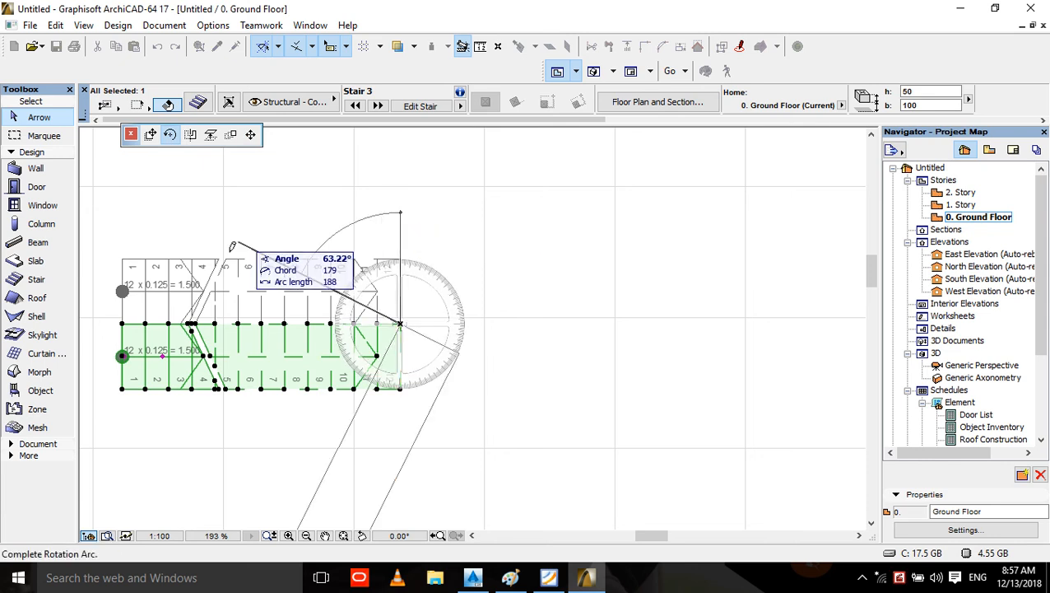
pyautogui.click(164, 324)
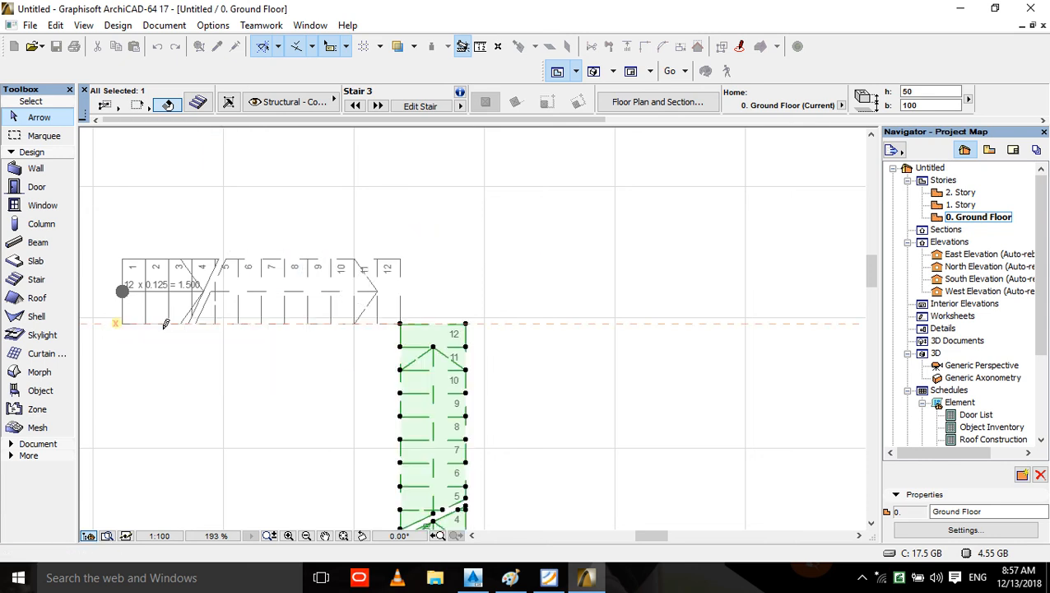
# - Move the perpendicular flight up about 540, so its first step starts at the upper end corner of the original flight
pyautogui.scroll(-2, 451, 268)
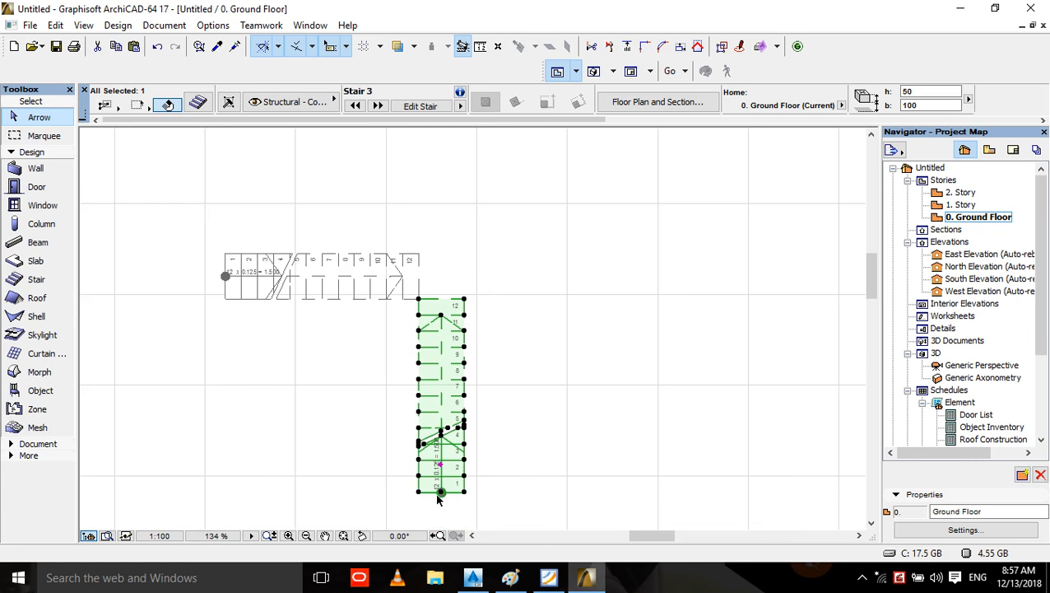
pyautogui.hotkey('ctrl', 'e')
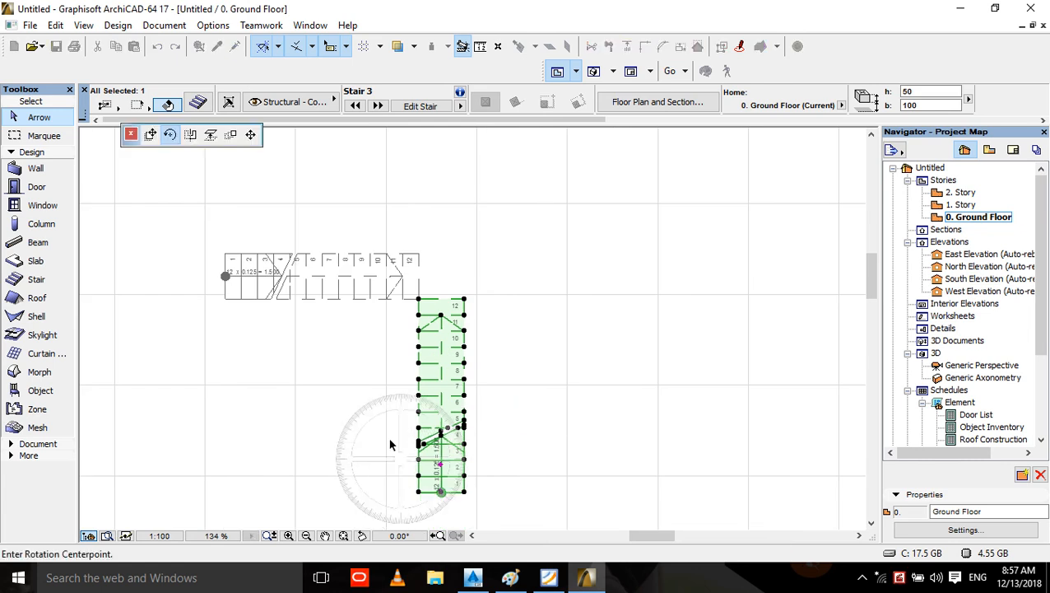
pyautogui.click(149, 134)
pyautogui.click(418, 492)
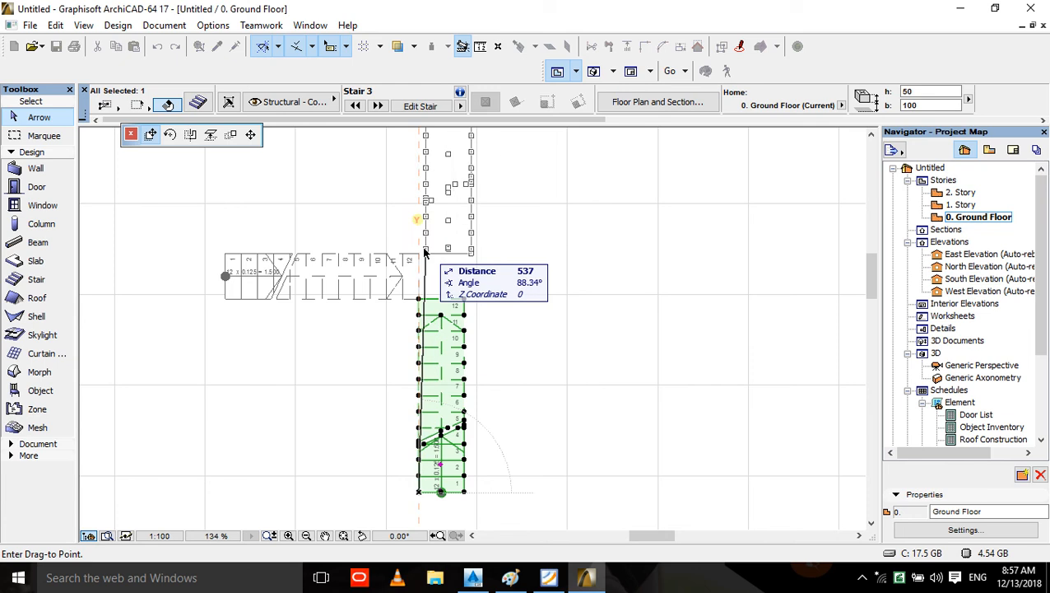
pyautogui.click(420, 249)
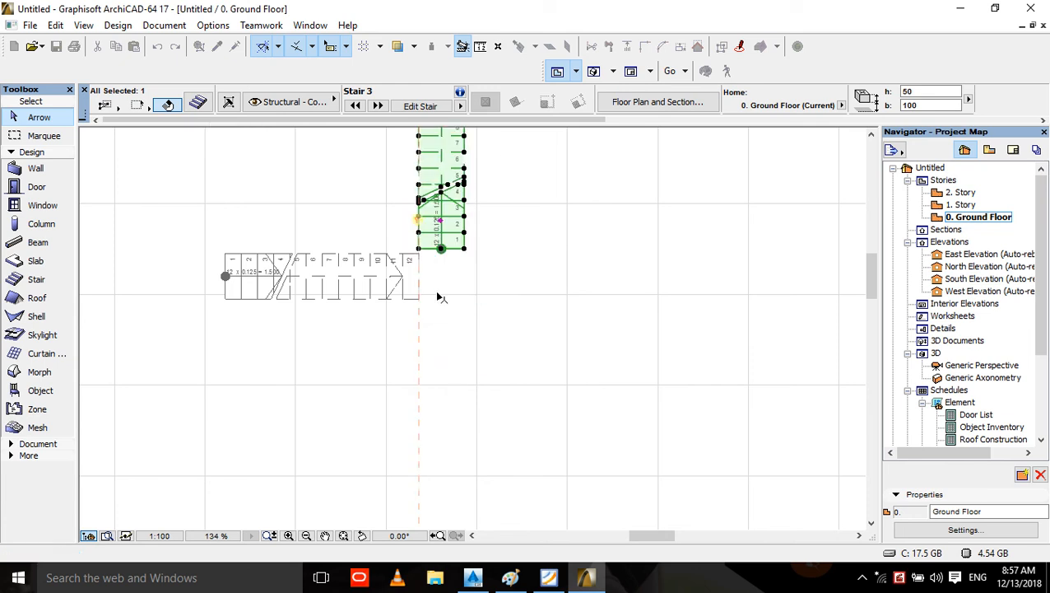
# - Mirror a copy of the perpendicular flight about the original flight's centerline, forming a T-shaped layout
pyautogui.rightClick(466, 256)
pyautogui.moveTo(623, 363)
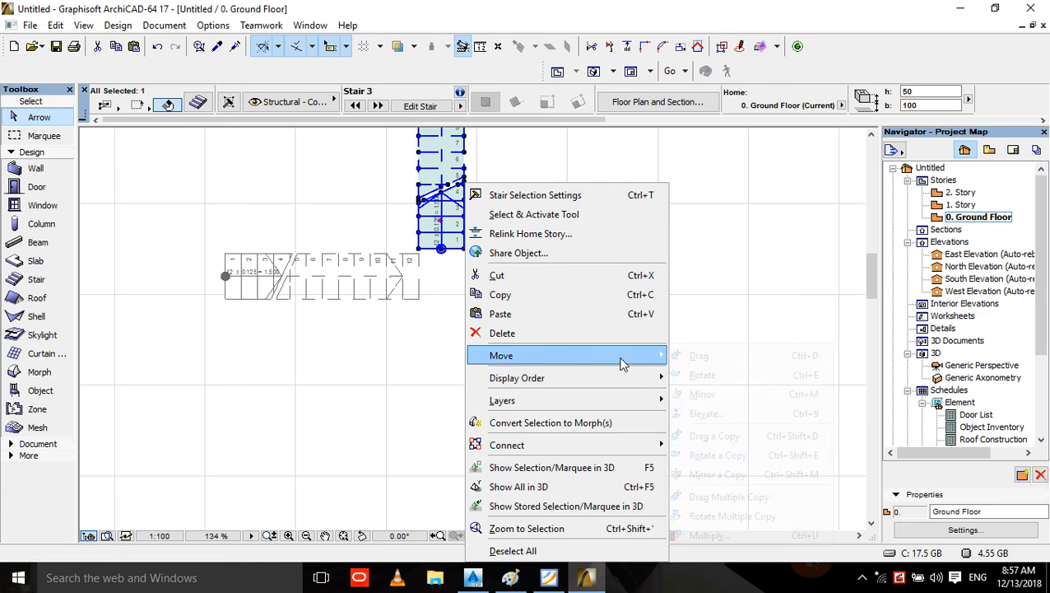
pyautogui.click(716, 475)
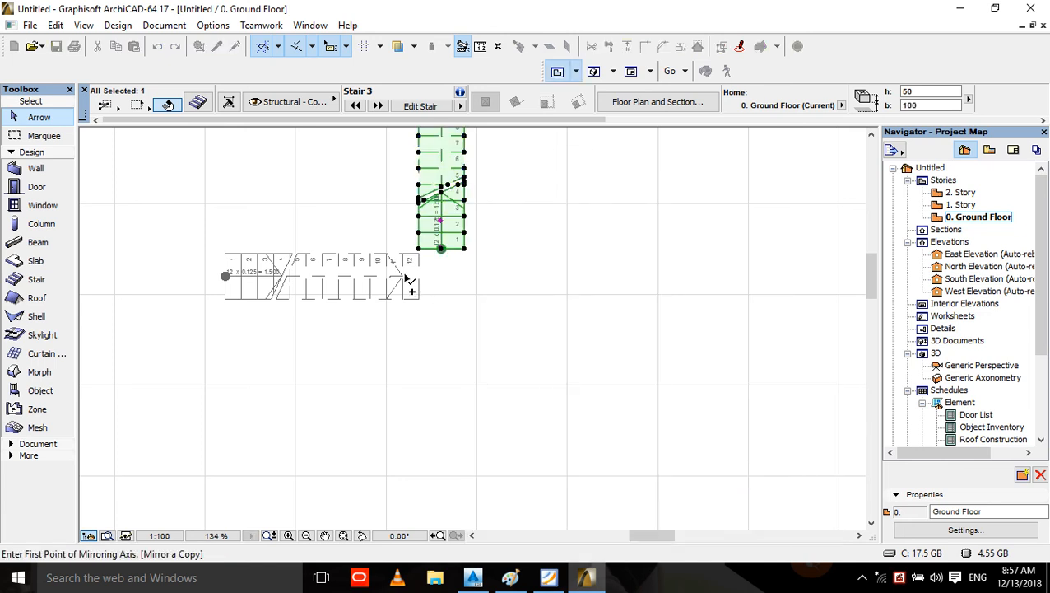
pyautogui.click(406, 278)
pyautogui.click(527, 277)
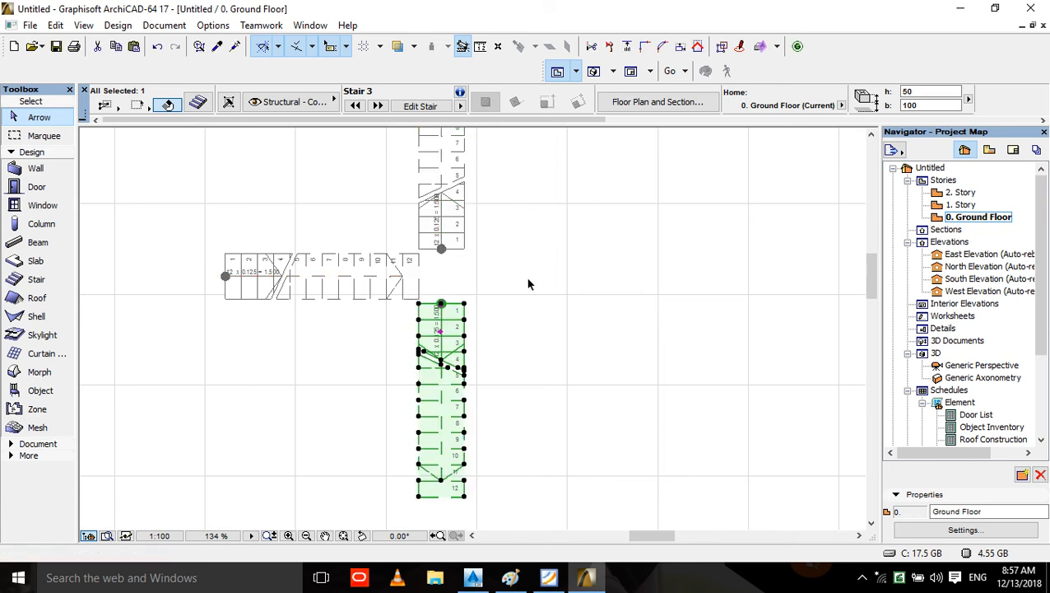
pyautogui.click(492, 261)
# - Move the two perpendicular flights so their starting corners meet the upper and lower end corners of the original flight
pyautogui.scroll(5, 457, 236)
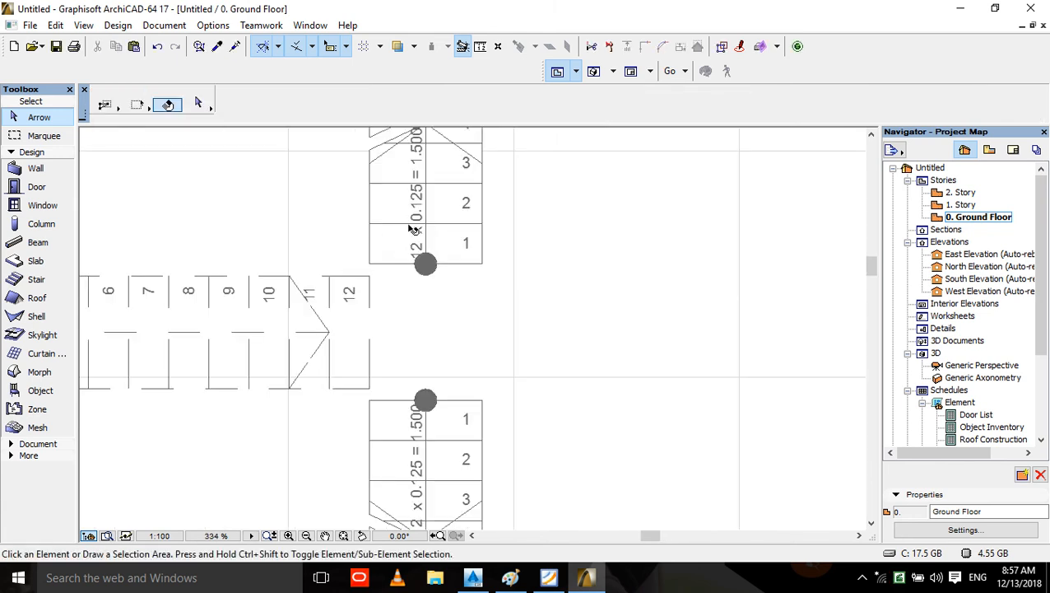
pyautogui.click(375, 264)
pyautogui.click(370, 265)
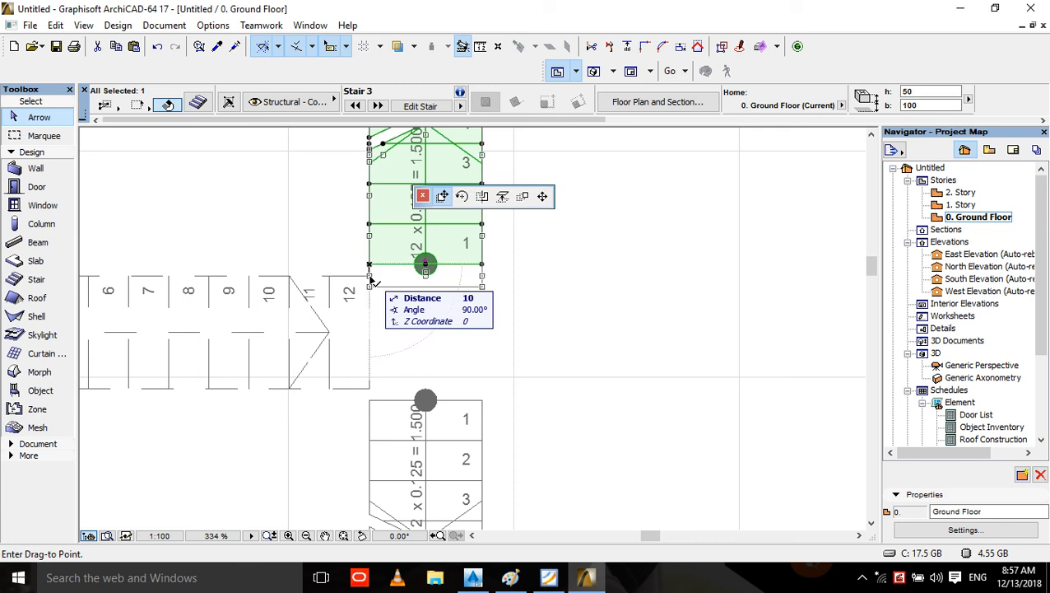
pyautogui.click(370, 279)
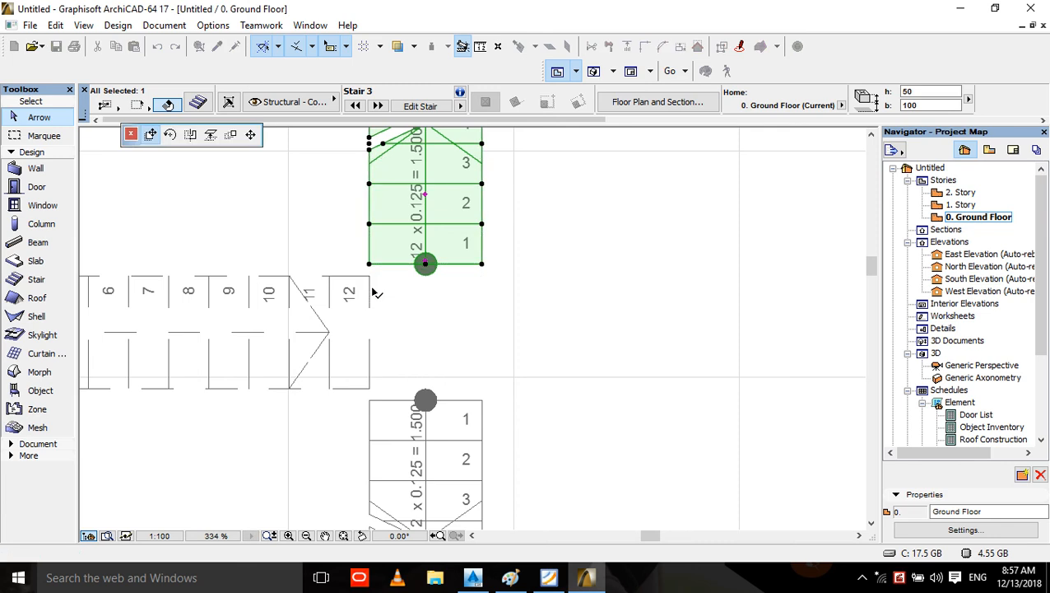
pyautogui.click(382, 410)
pyautogui.click(369, 400)
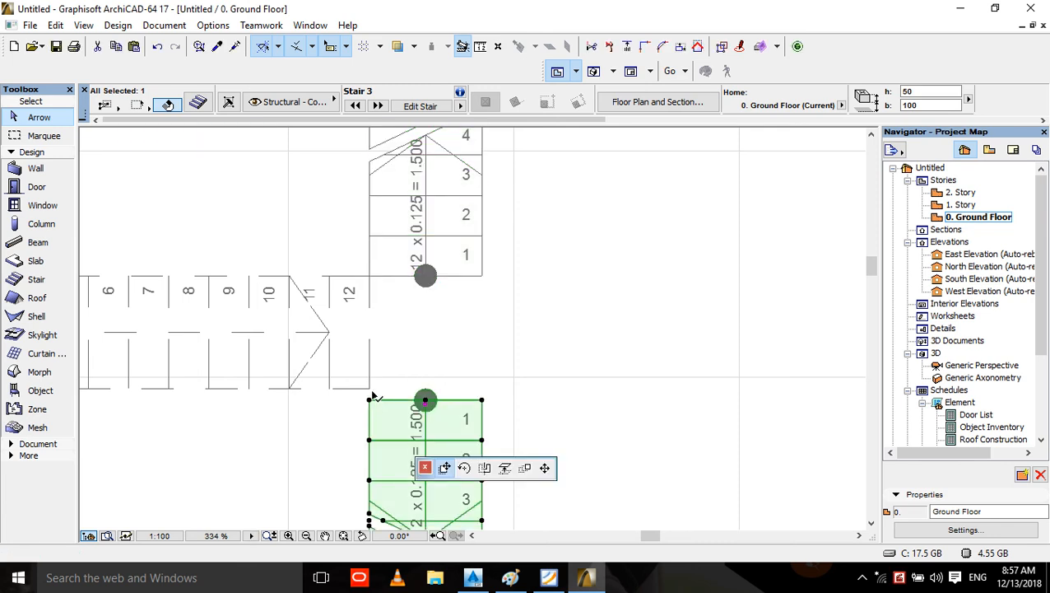
pyautogui.click(369, 388)
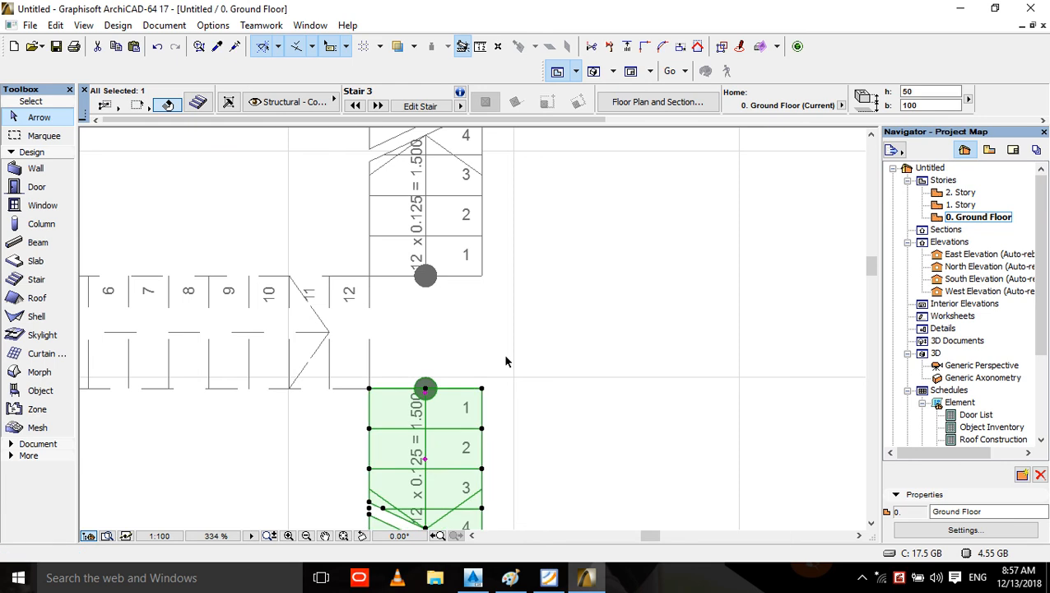
pyautogui.click(505, 359)
# - Inspect in 3D how the two perpendicular flights stand in height relative to the end of the original flight
pyautogui.press('F3')
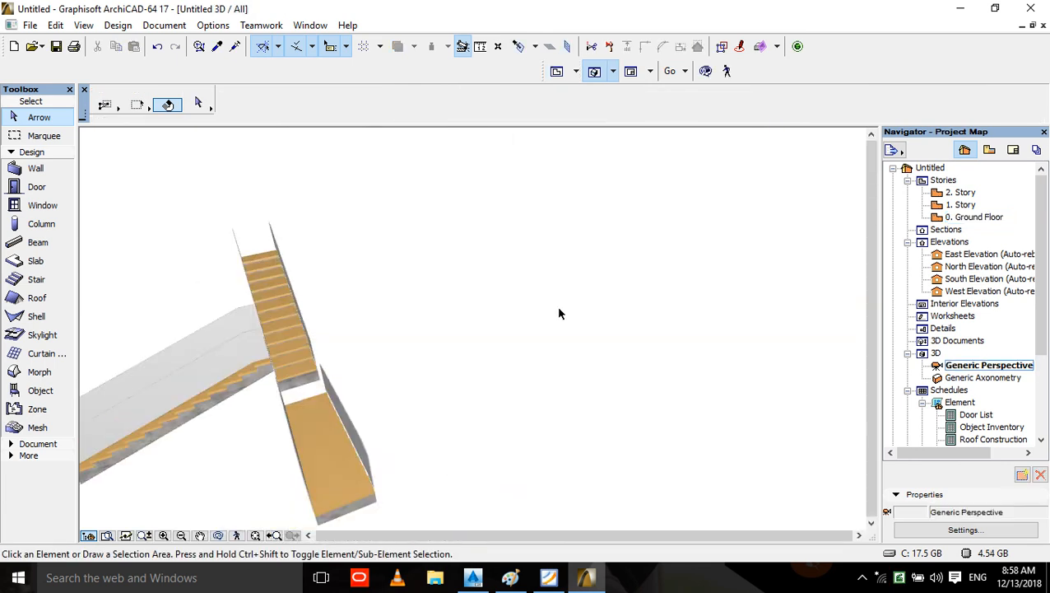
pyautogui.click(704, 71)
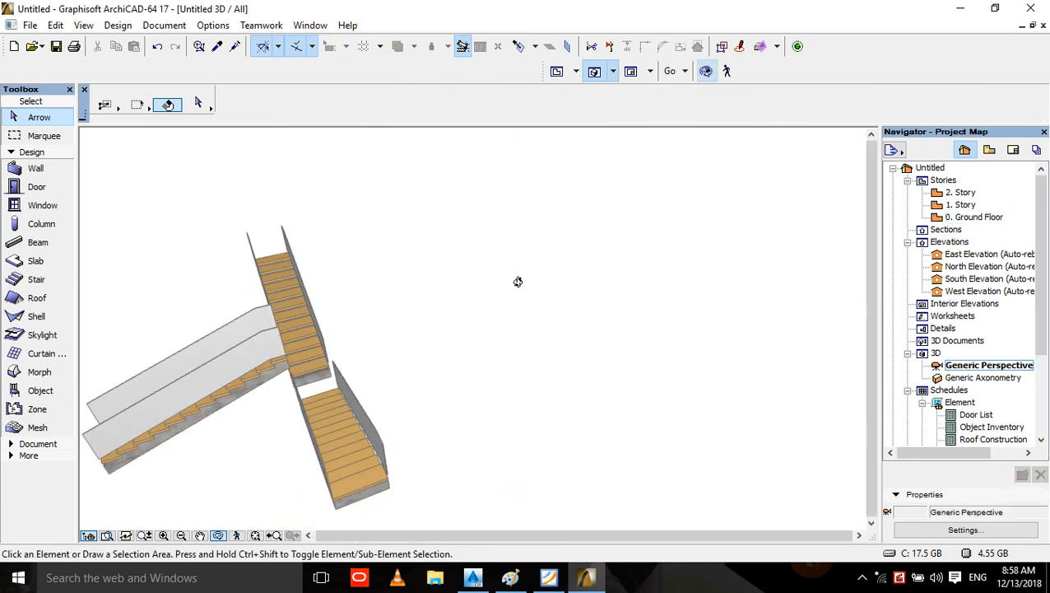
pyautogui.moveTo(517, 282); pyautogui.dragTo(318, 362)
pyautogui.press('Escape')
pyautogui.scroll(3, 339, 377)
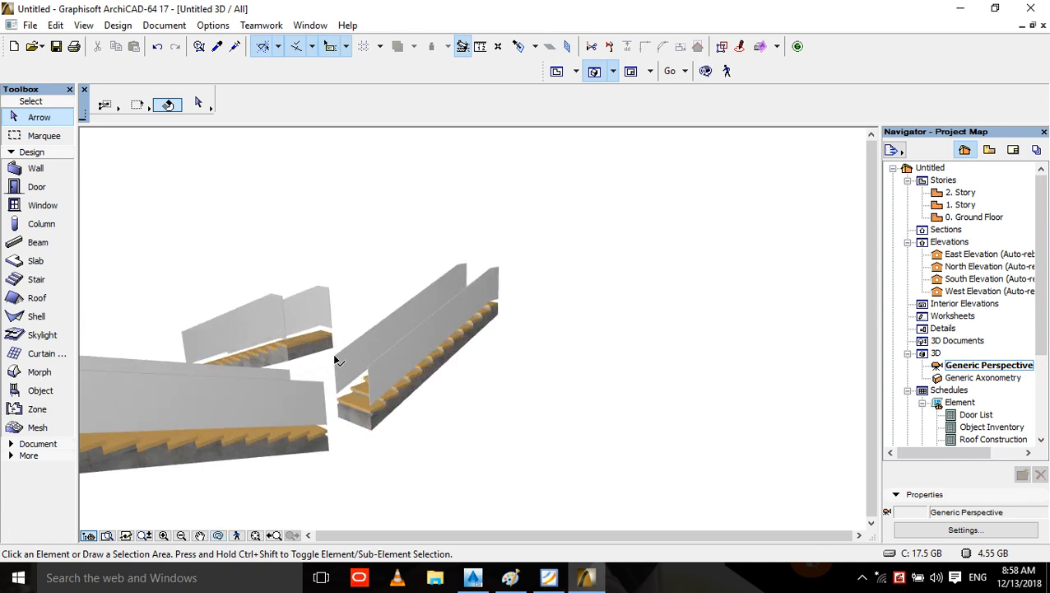
pyautogui.scroll(5, 362, 313)
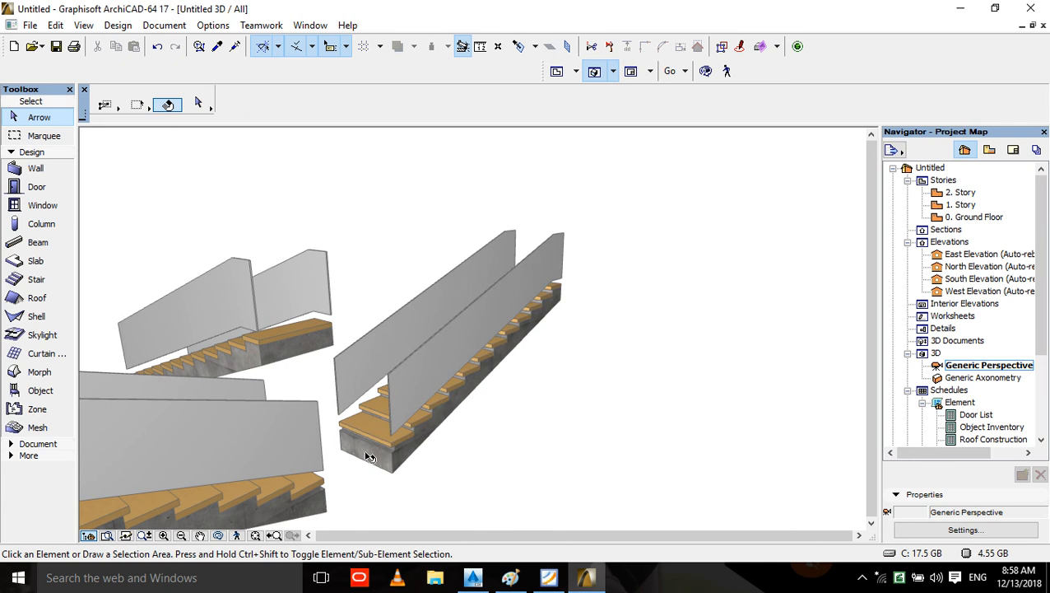
pyautogui.click(351, 458)
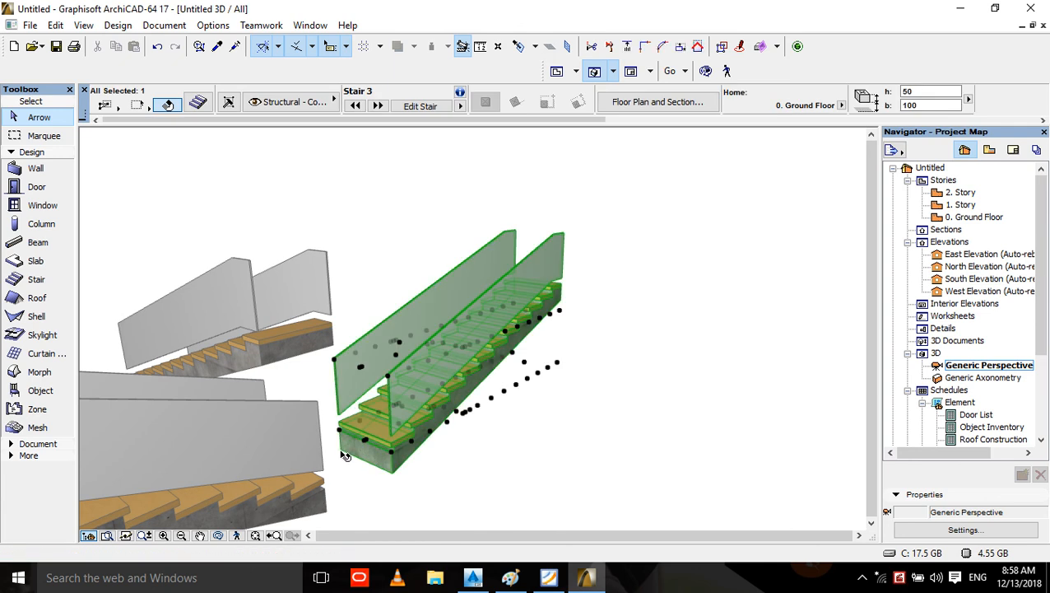
pyautogui.click(341, 451)
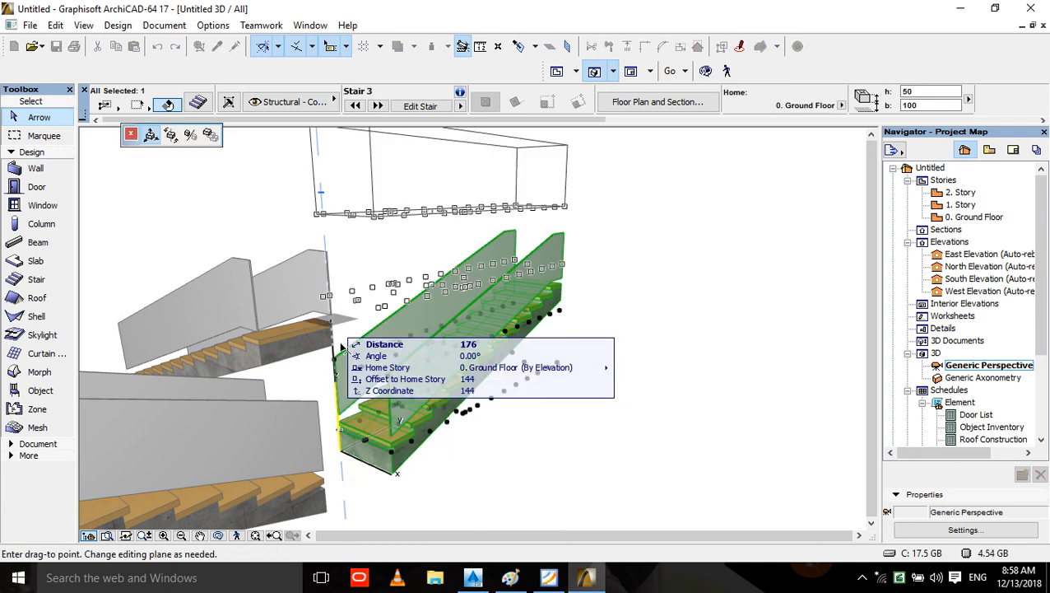
pyautogui.press('Escape')
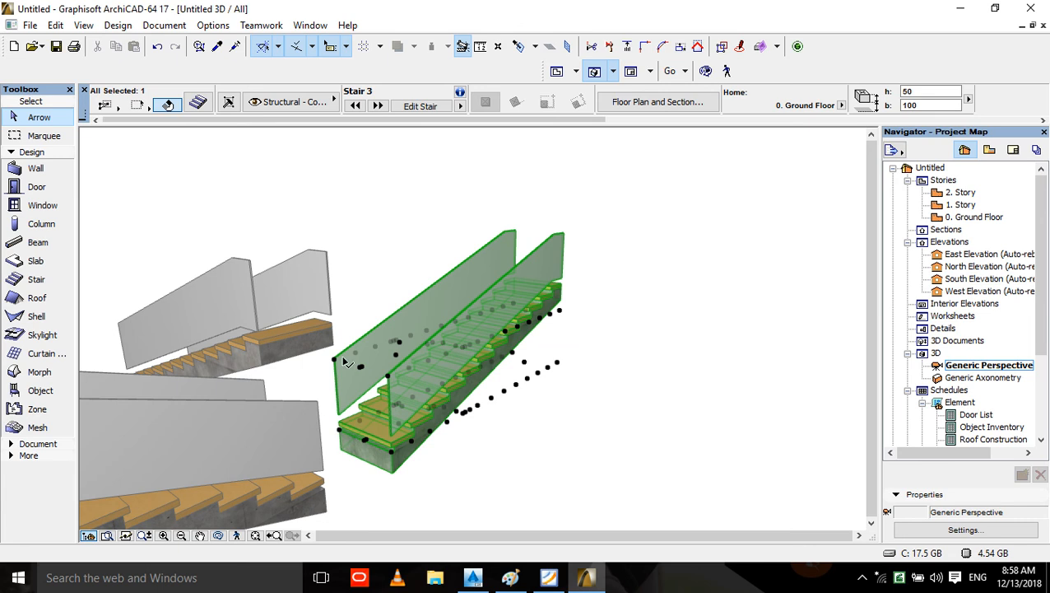
# - Raise the selected perpendicular flight vertically to a base elevation of 248, level with the end of the original flight
pyautogui.click(334, 359)
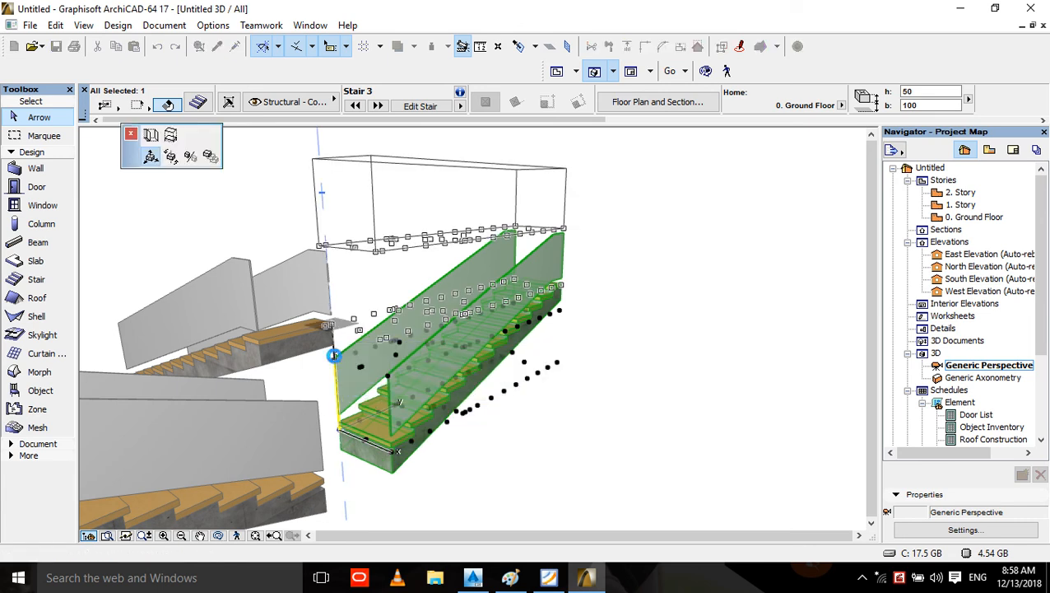
pyautogui.click(334, 356)
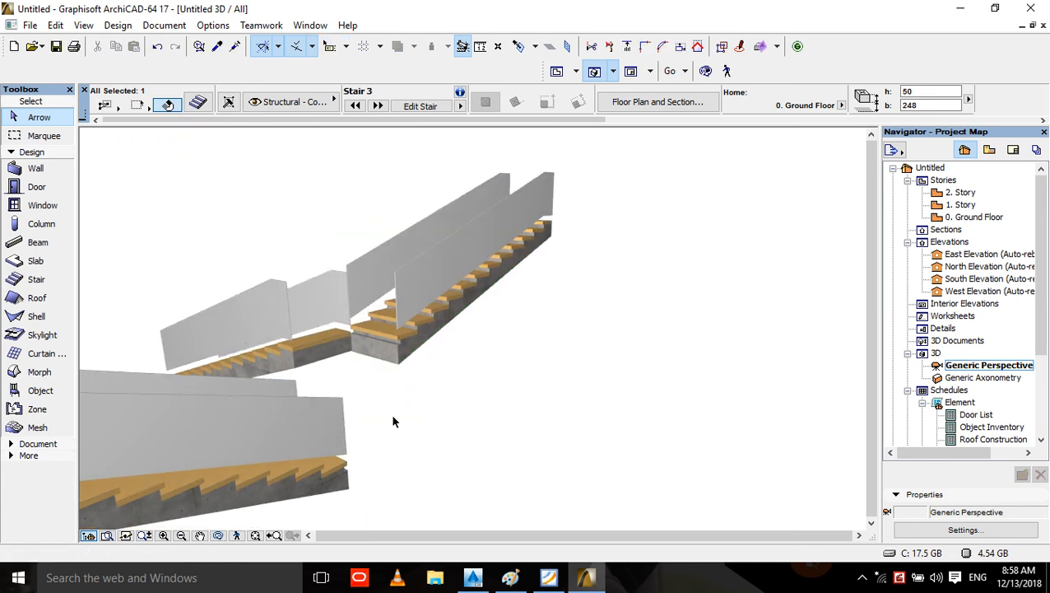
# - Raise the other perpendicular flight vertically by 149, so its first step is level with the end of the original flight
pyautogui.click(707, 72)
pyautogui.moveTo(488, 354); pyautogui.dragTo(302, 345)
pyautogui.scroll(6, 305, 346)
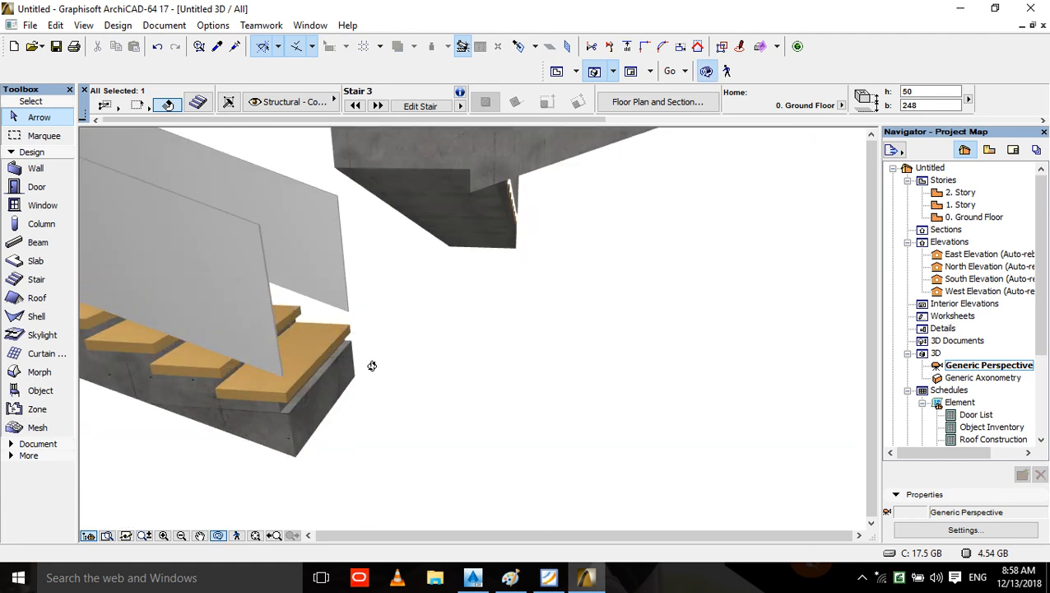
pyautogui.press('Escape')
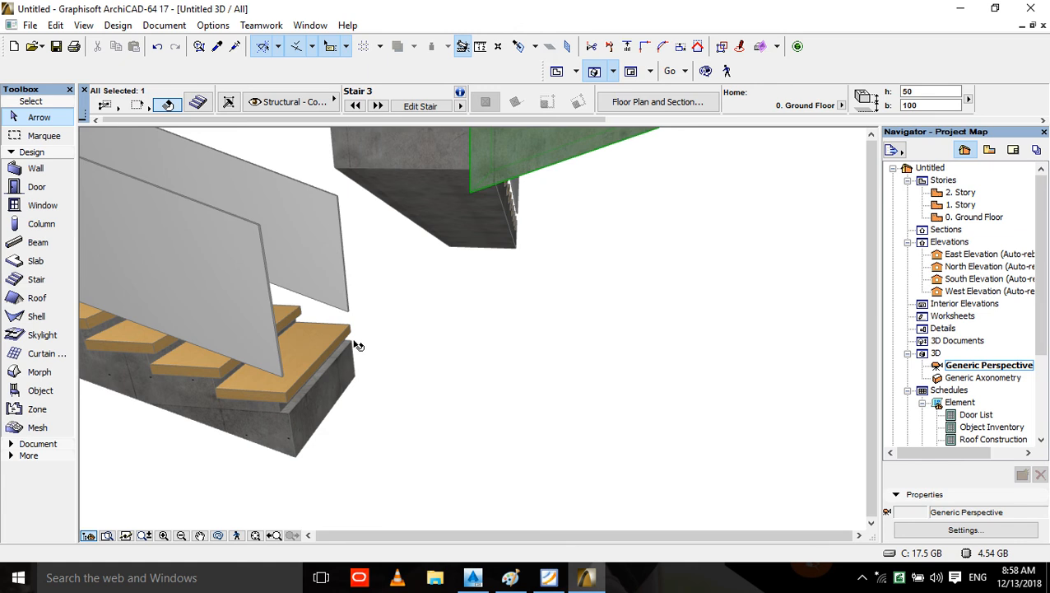
pyautogui.click(355, 344)
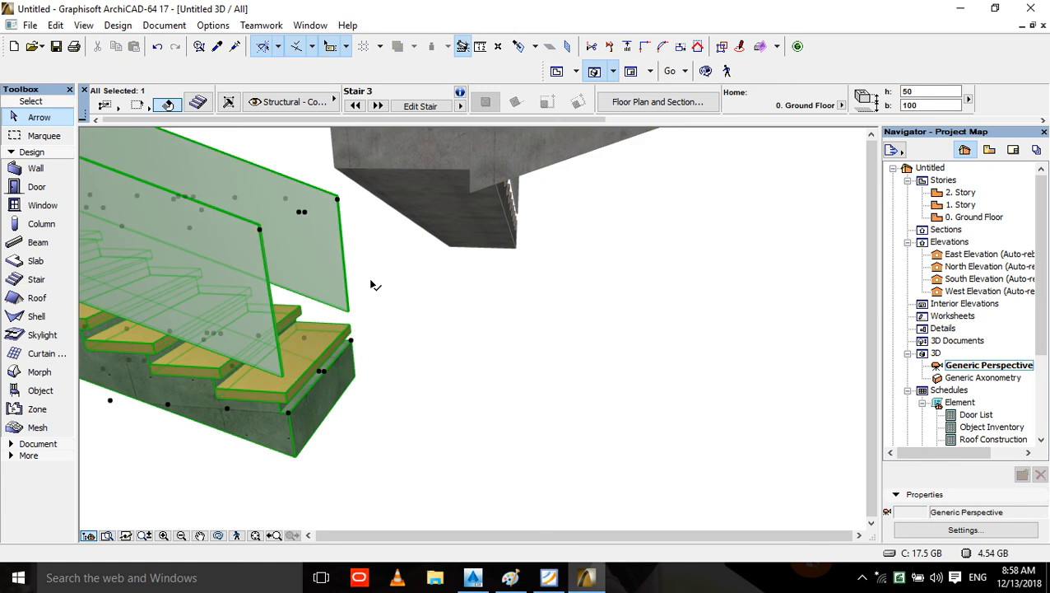
pyautogui.click(351, 340)
pyautogui.scroll(-4, 367, 422)
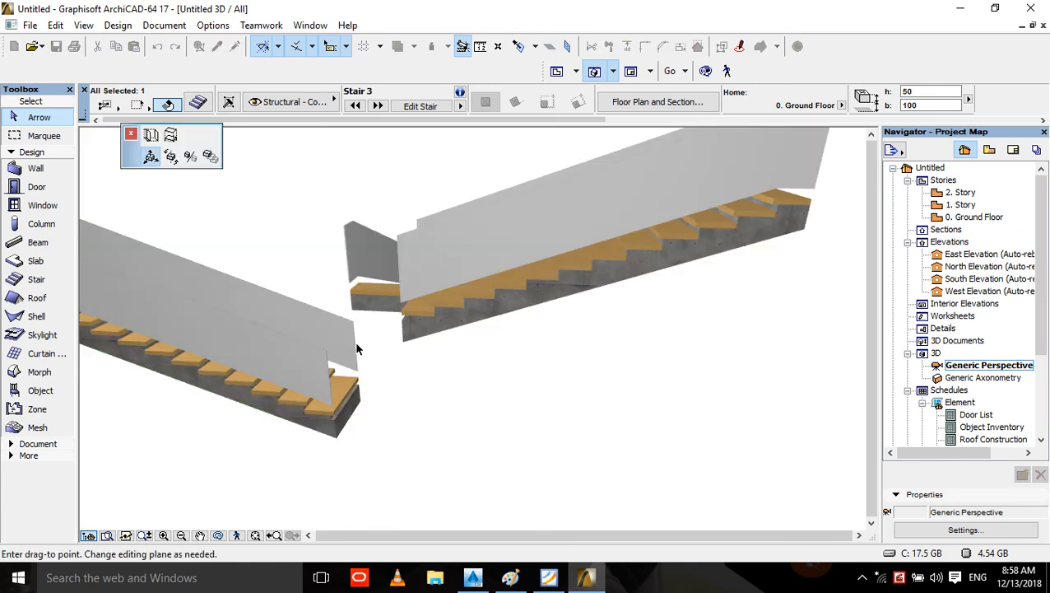
pyautogui.scroll(5, 356, 349)
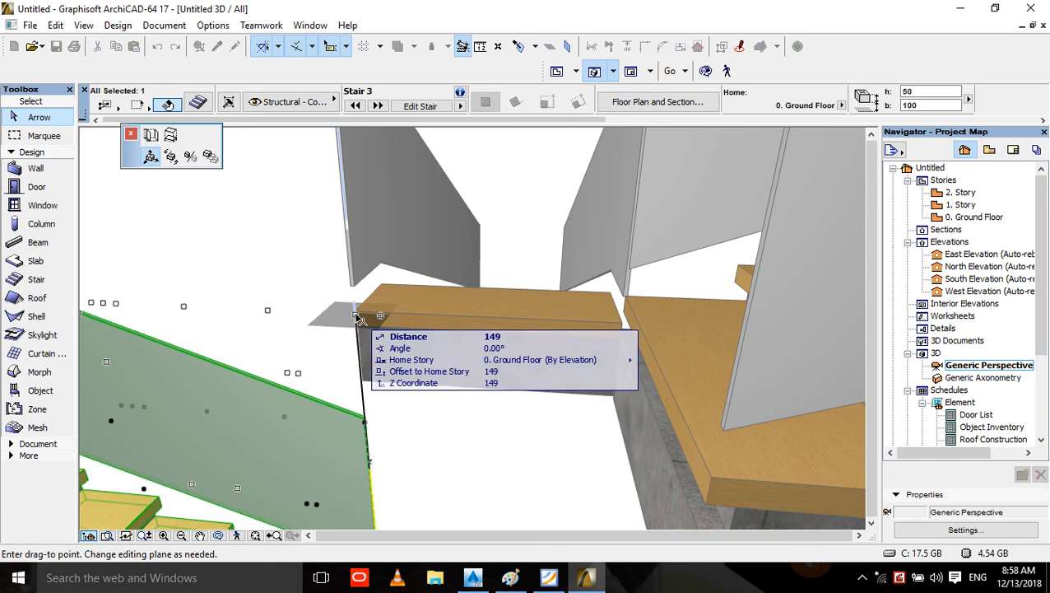
pyautogui.click(359, 318)
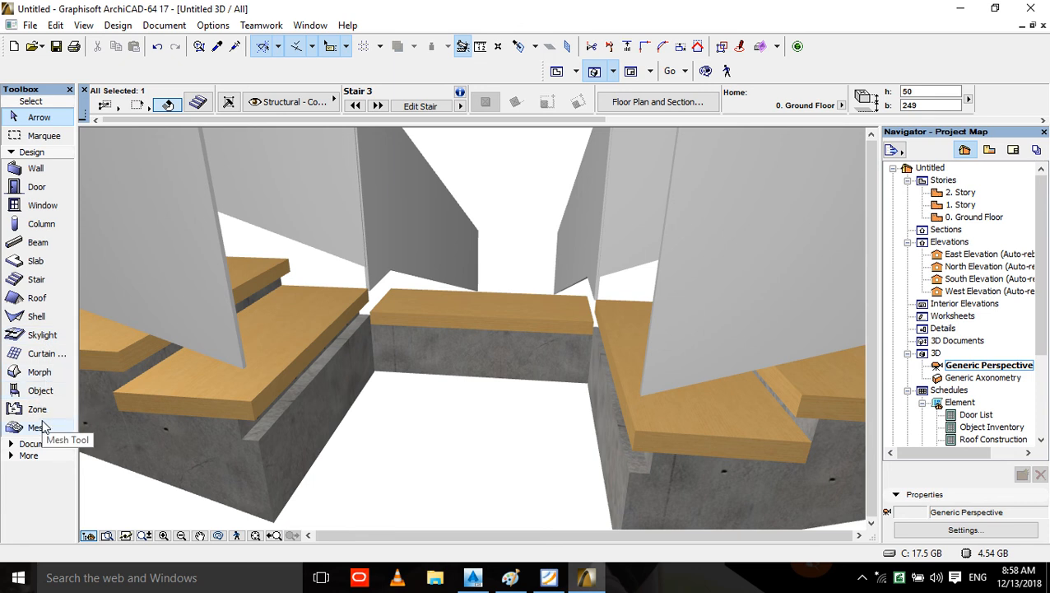
pyautogui.click(36, 261)
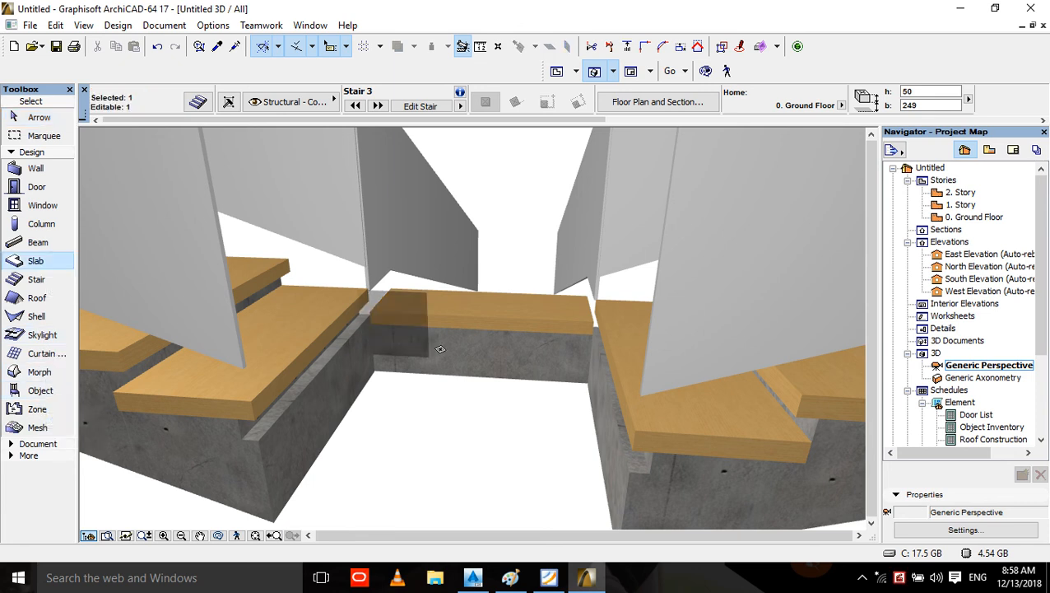
pyautogui.click(259, 437)
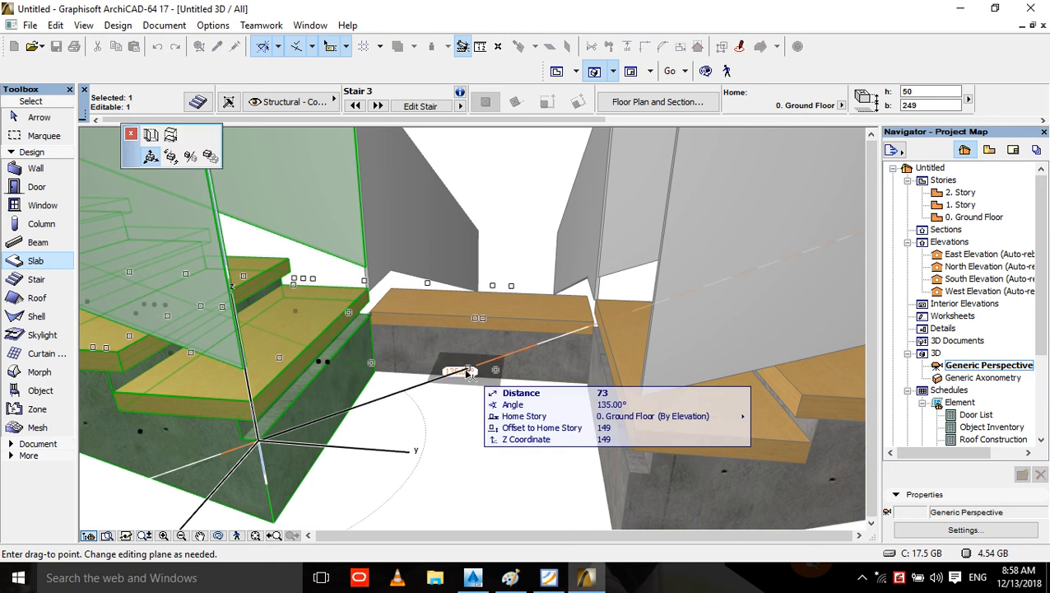
pyautogui.press('Escape')
pyautogui.press('Escape')
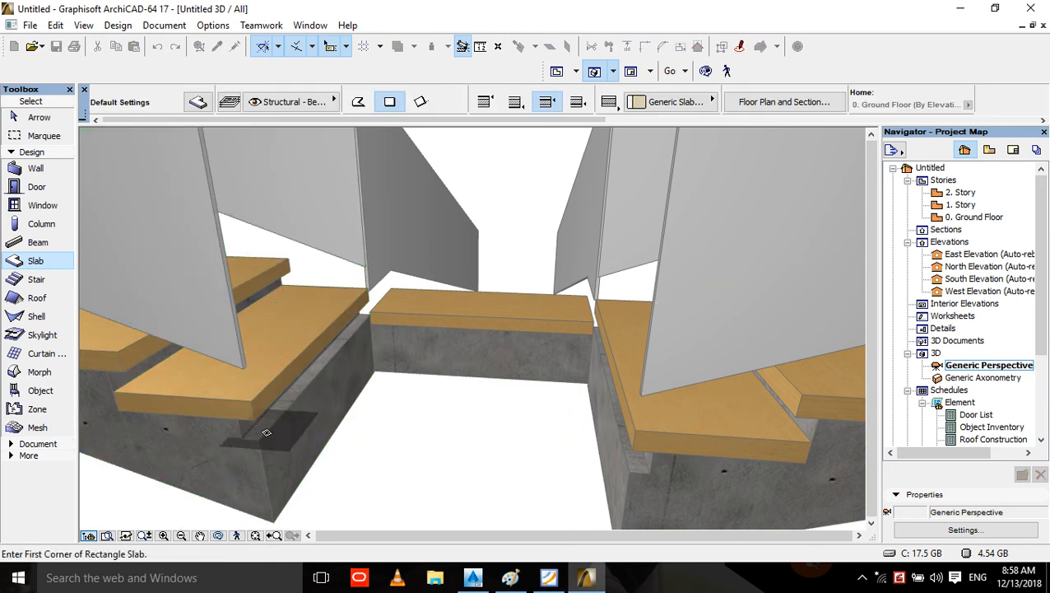
pyautogui.press('Escape')
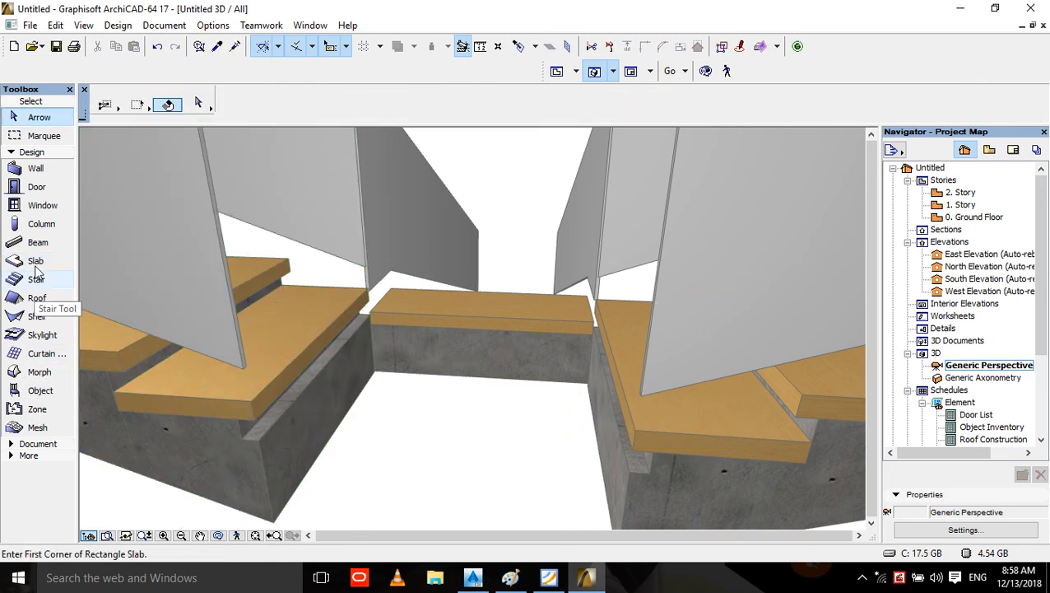
# - Draw a rectangular slab as the landing, filling the gap between the two perpendicular flights at the end of the original flight
pyautogui.click(35, 262)
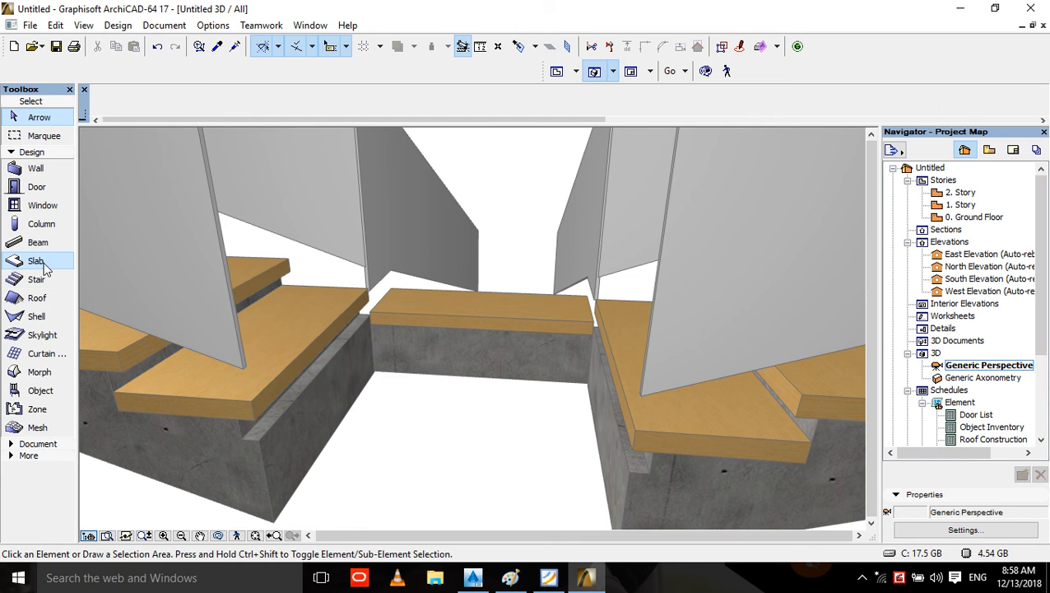
pyautogui.click(262, 438)
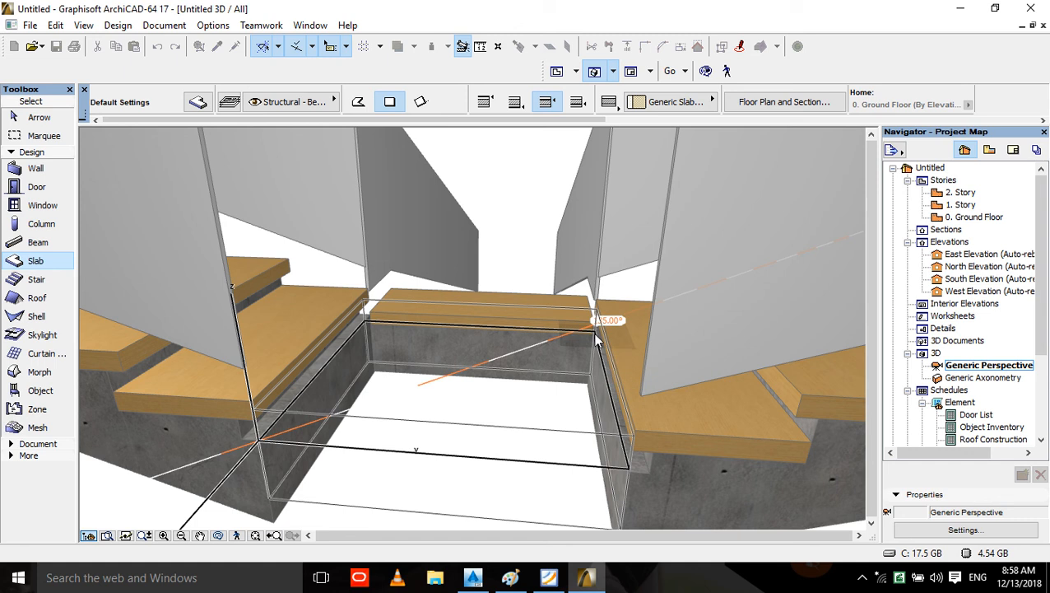
pyautogui.click(596, 338)
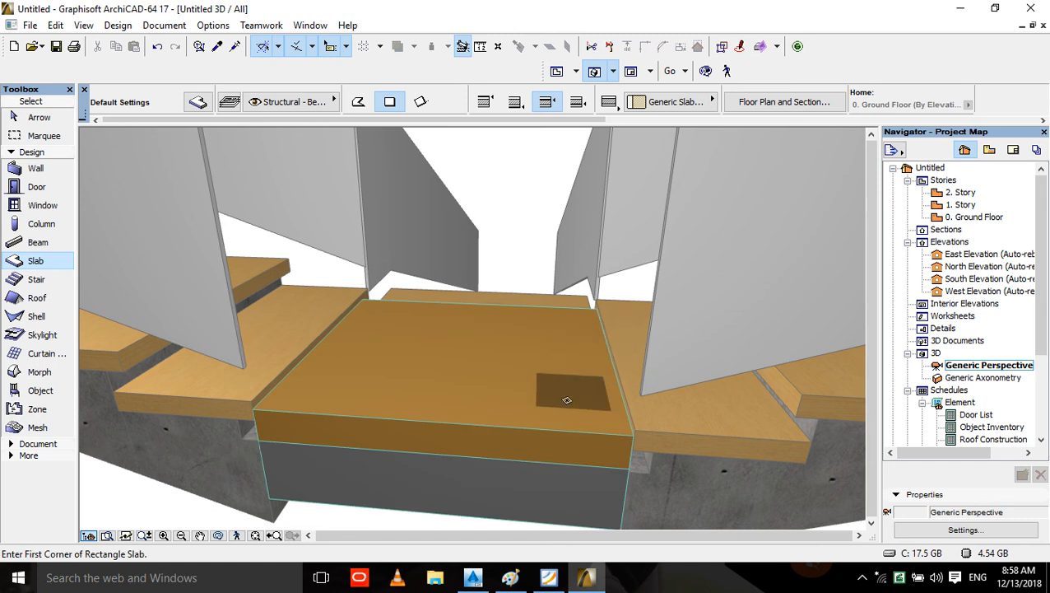
# - Examine the T-shaped staircase in 3D from several angles, checking how the landing slab joins the three flights
pyautogui.scroll(-1, 567, 400)
pyautogui.click(708, 73)
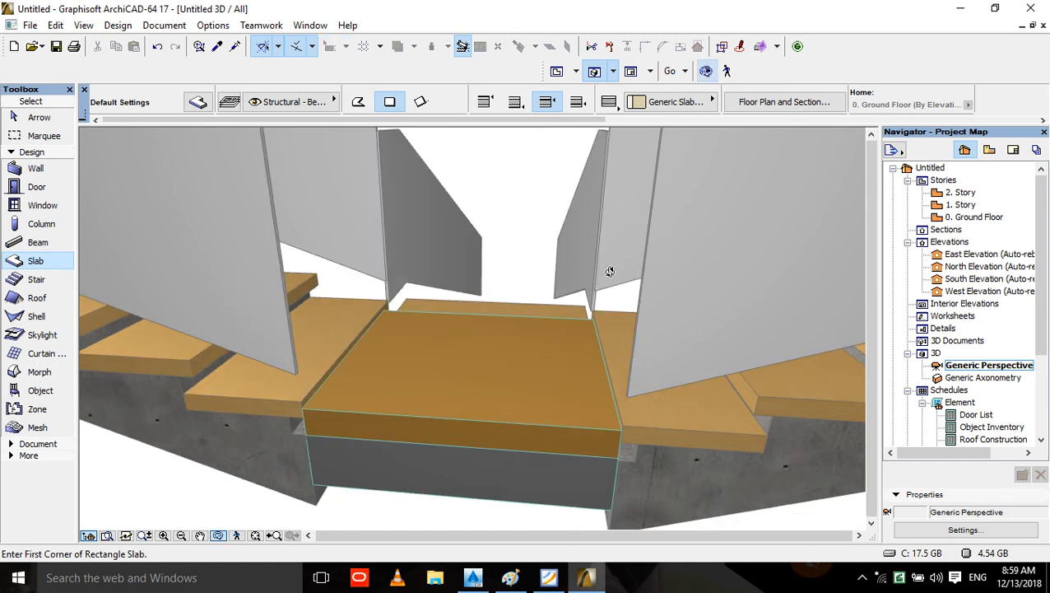
pyautogui.moveTo(610, 272); pyautogui.dragTo(343, 302)
pyautogui.scroll(-5, 531, 255)
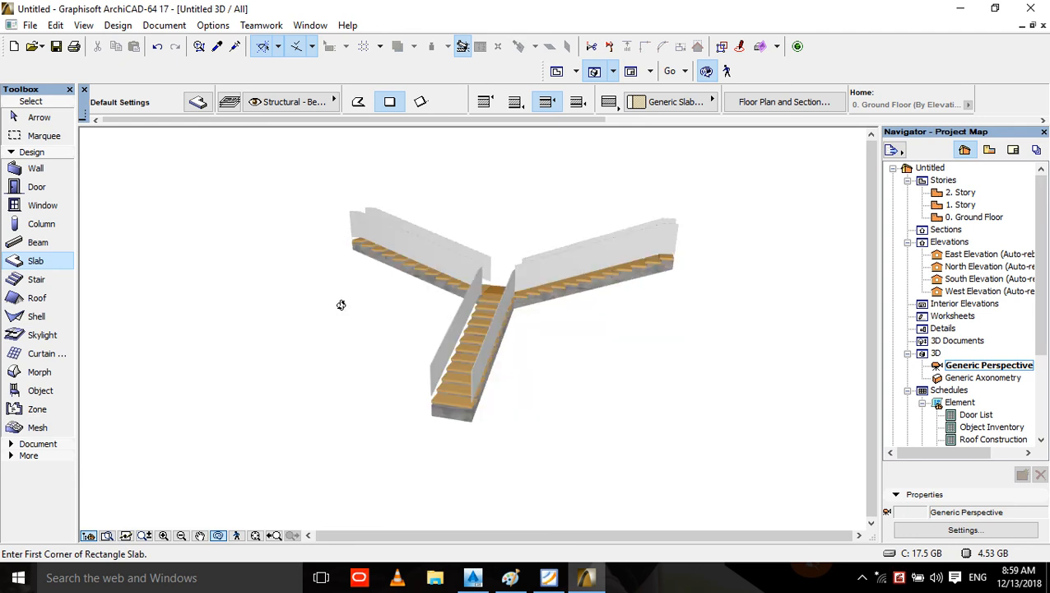
pyautogui.scroll(3, 449, 329)
pyautogui.scroll(5, 500, 244)
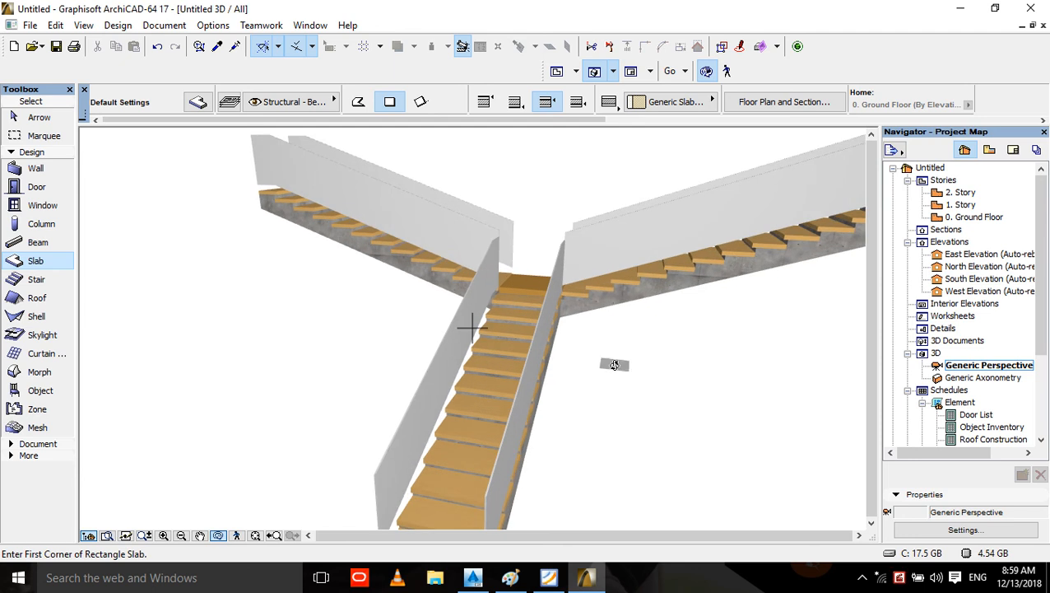
pyautogui.scroll(8, 608, 347)
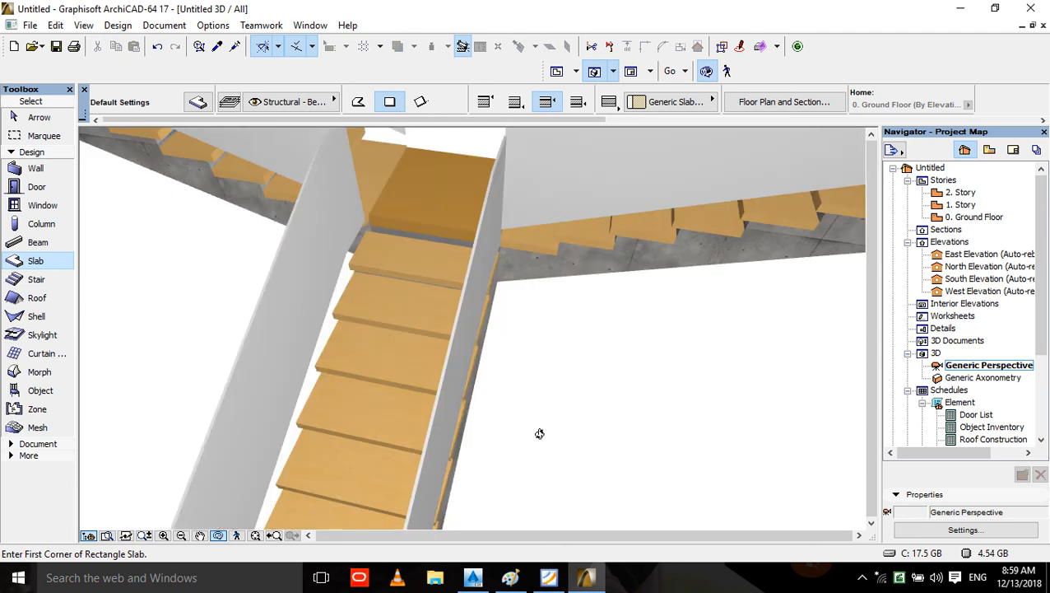
pyautogui.scroll(-5, 592, 410)
pyautogui.scroll(3, 621, 382)
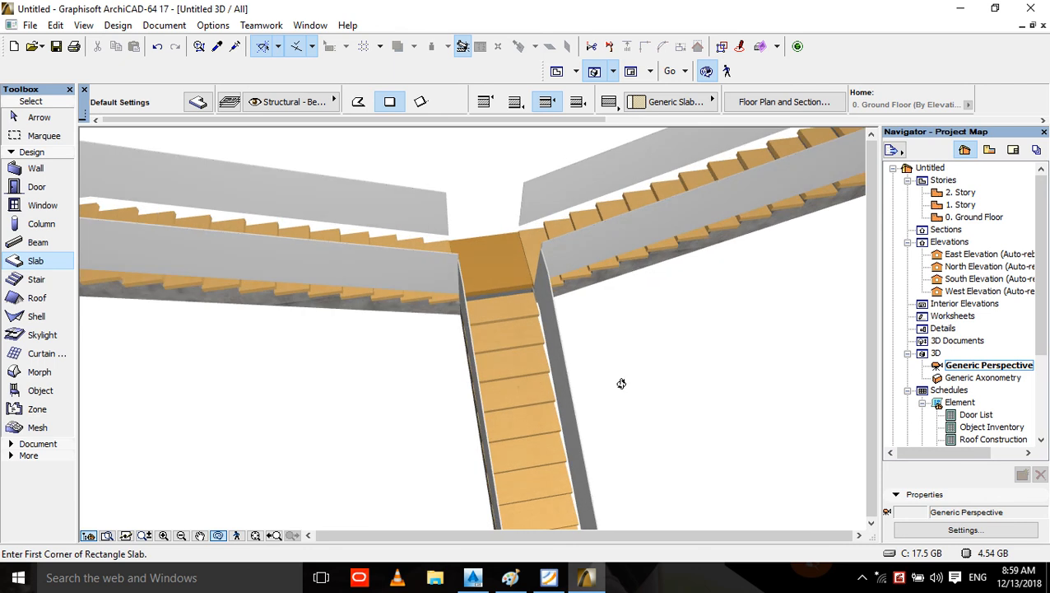
pyautogui.scroll(-3, 553, 399)
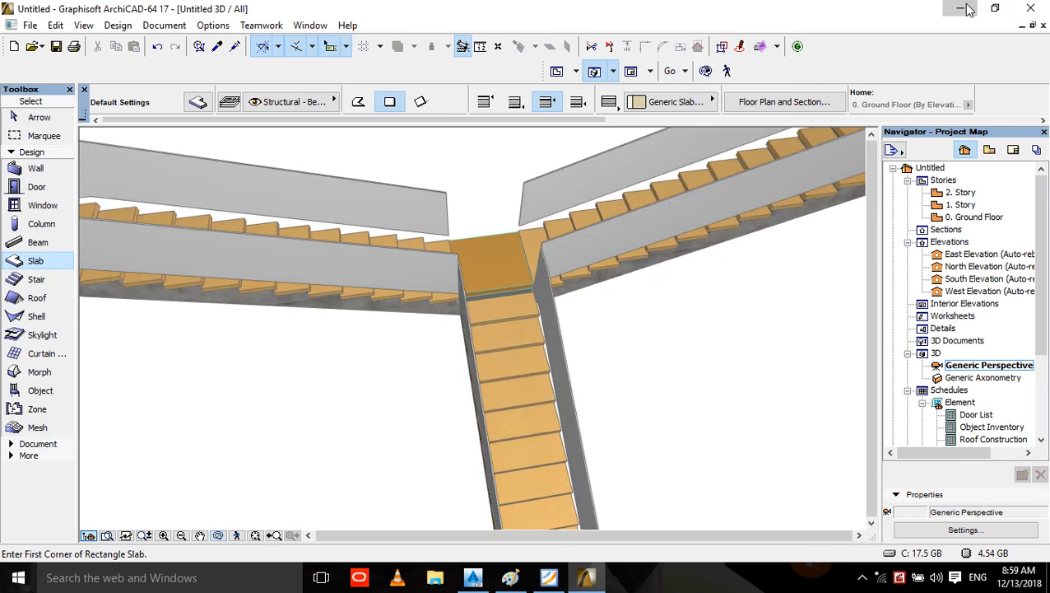